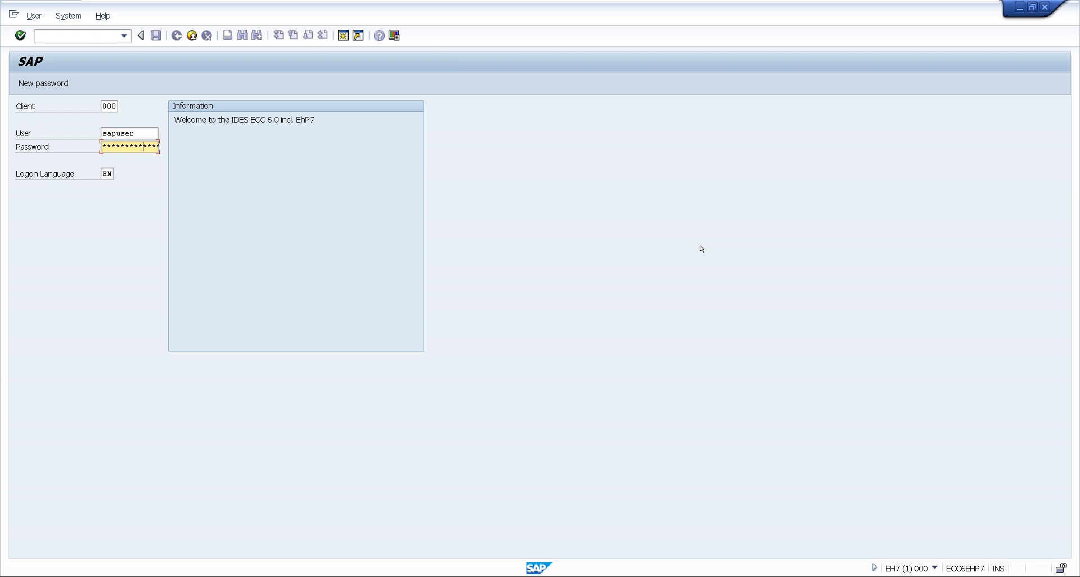
# Log on with the filled-in credentials and start the LSMW transaction
pyautogui.press('Return')
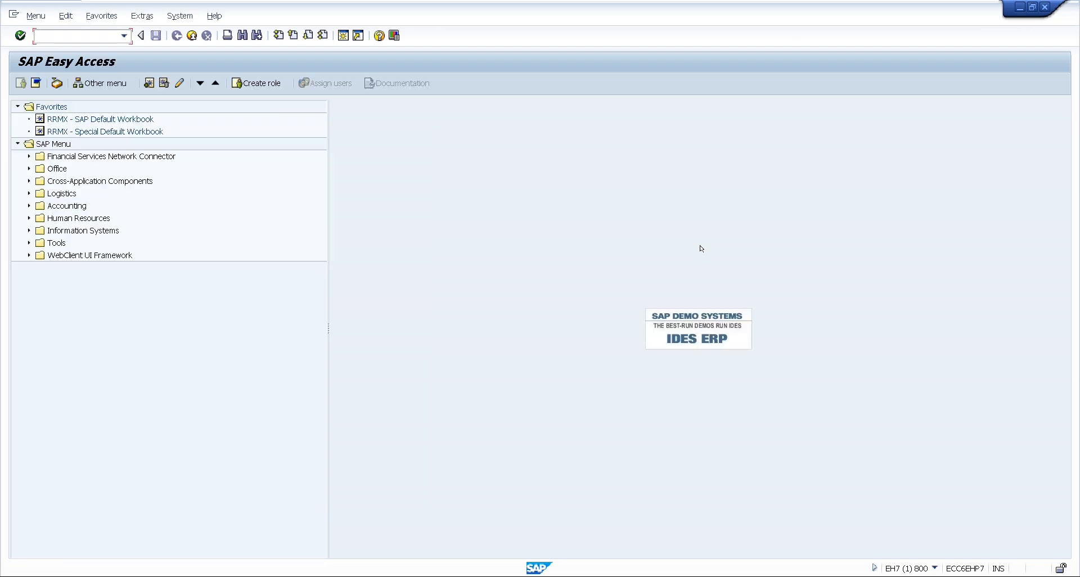
pyautogui.write('LSMW')
pyautogui.press('Return')
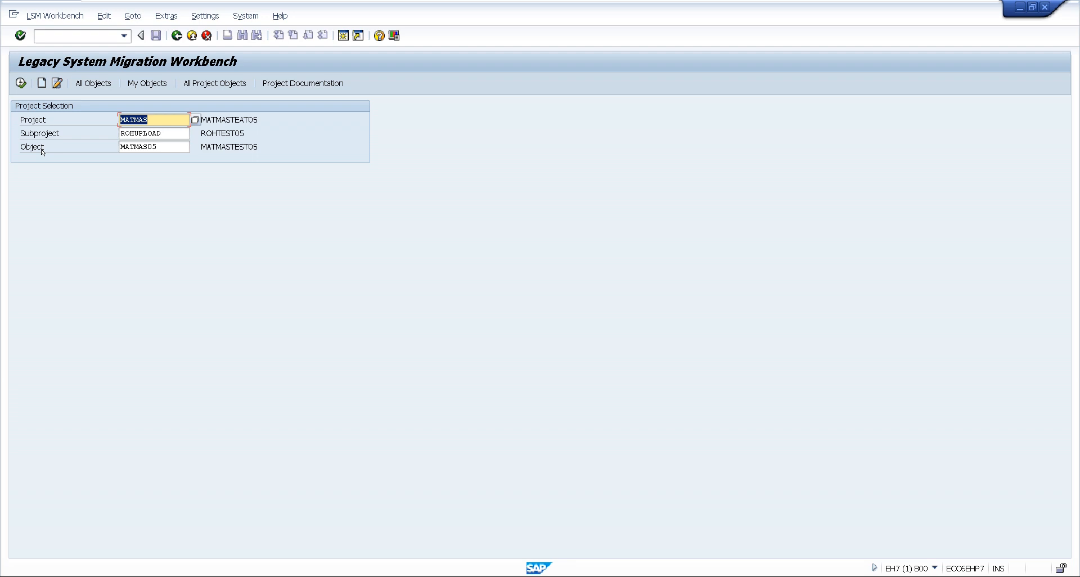
# Clear the existing project, subproject and object entries from the project selection
pyautogui.press('BackSpace')
pyautogui.press('Tab')
pyautogui.press('BackSpace')
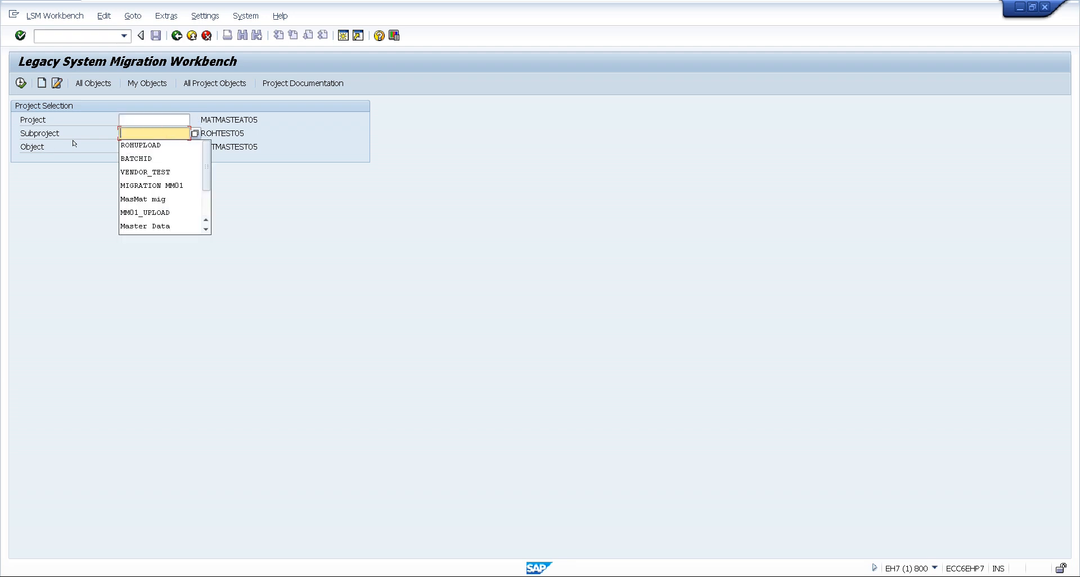
pyautogui.press('Tab')
pyautogui.press('BackSpace')
pyautogui.click(72, 142)
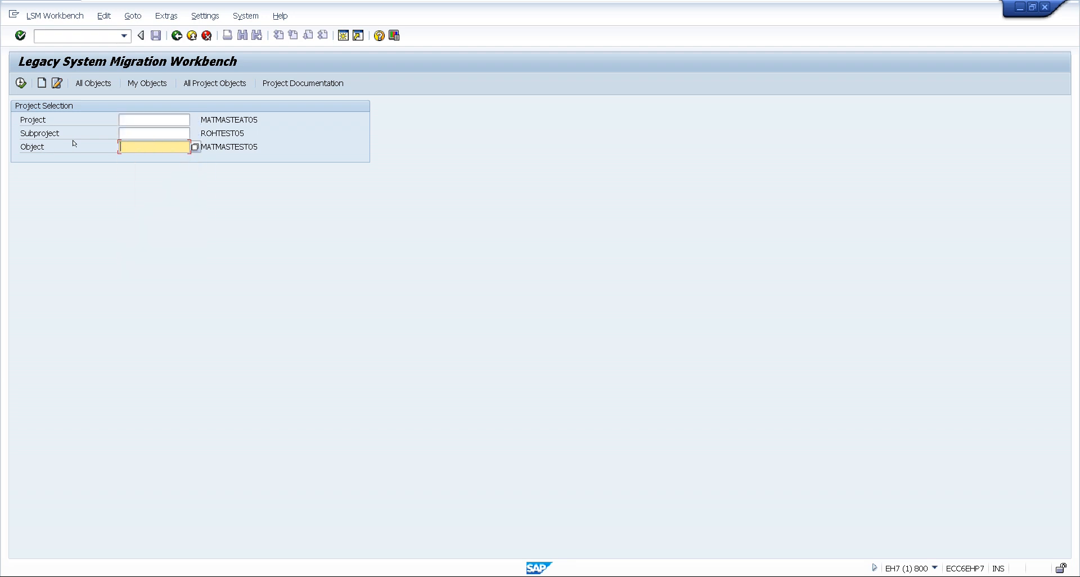
# Create a new migration project named TEST_MATERIL with the description MATMASUPLOAD
pyautogui.click(41, 83)
pyautogui.click(307, 354)
pyautogui.click(41, 83)
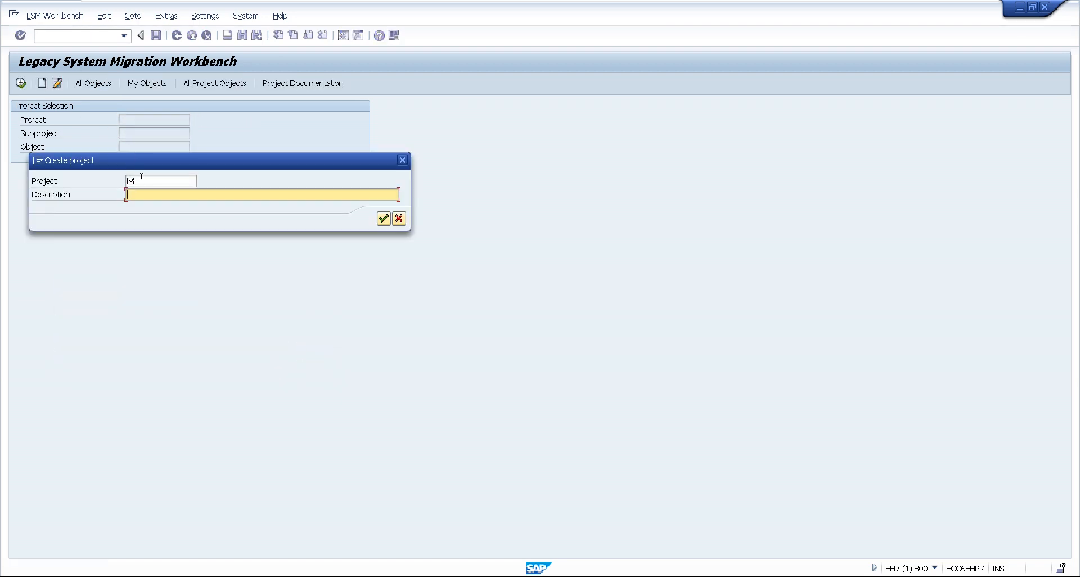
pyautogui.click(141, 177)
pyautogui.write('TEST')
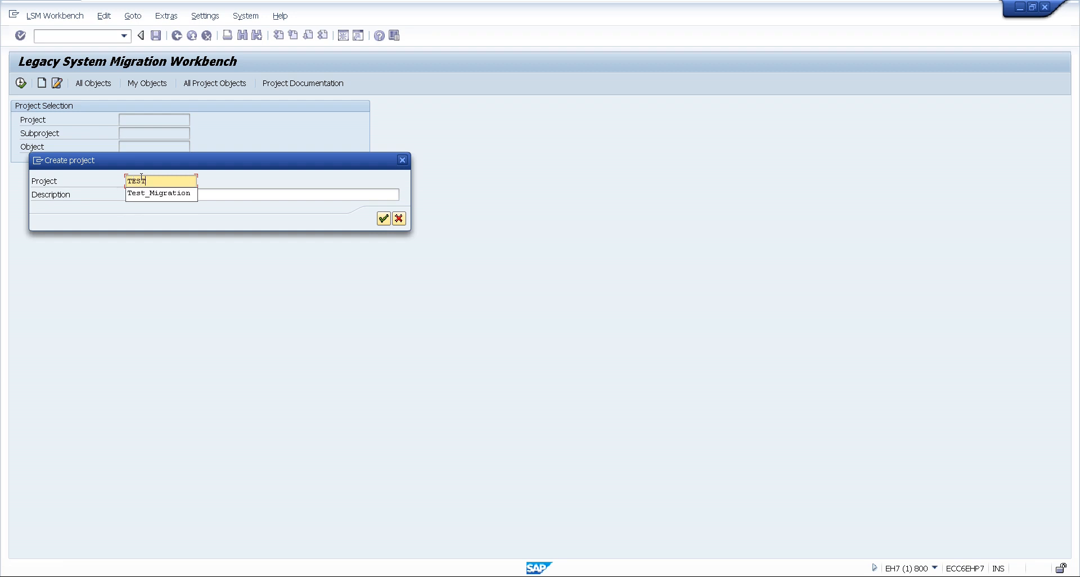
pyautogui.write('_MA')
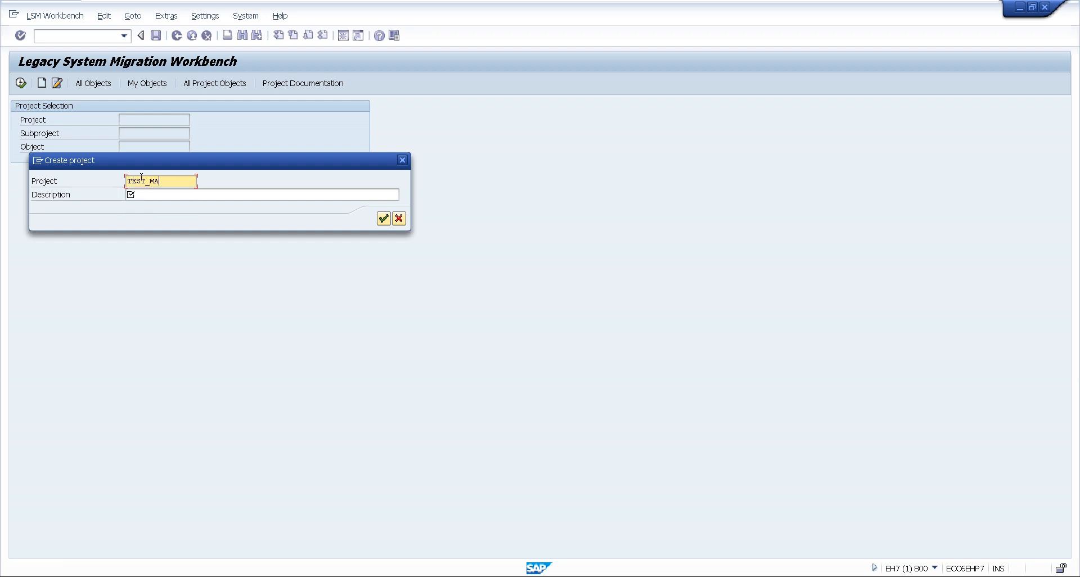
pyautogui.write('TERIL')
pyautogui.click(166, 192)
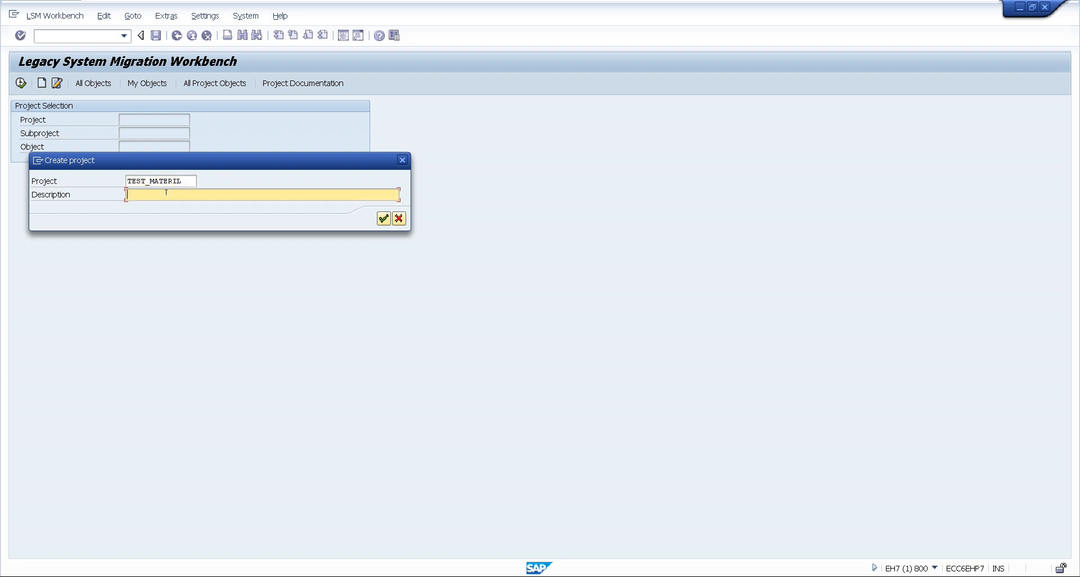
pyautogui.write('MATMASUPLOAFD')
pyautogui.click(382, 219)
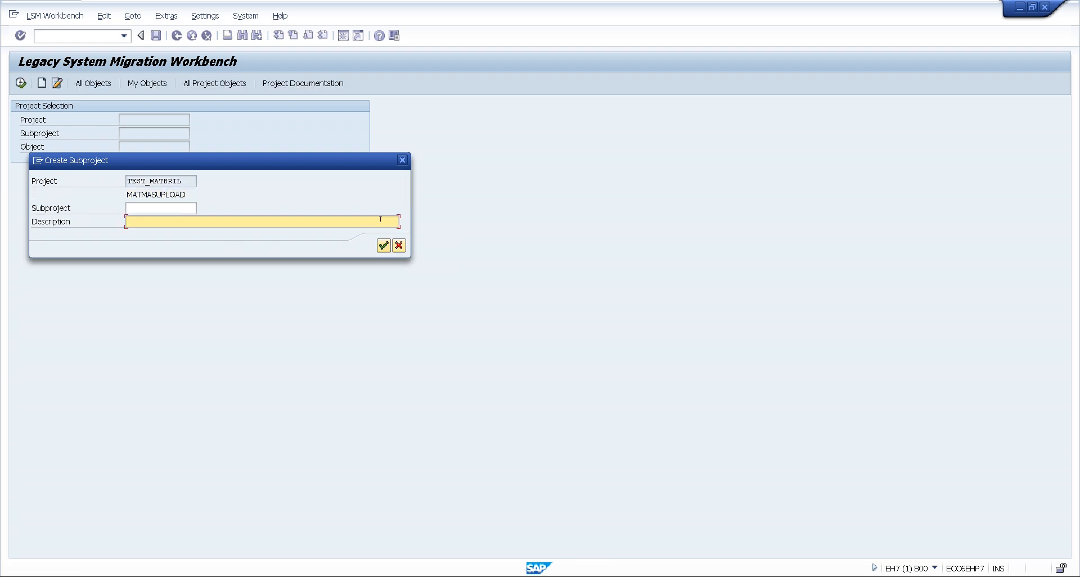
# Create the subproject MAT_ROH with the description "ROH Material upload"
pyautogui.click(139, 209)
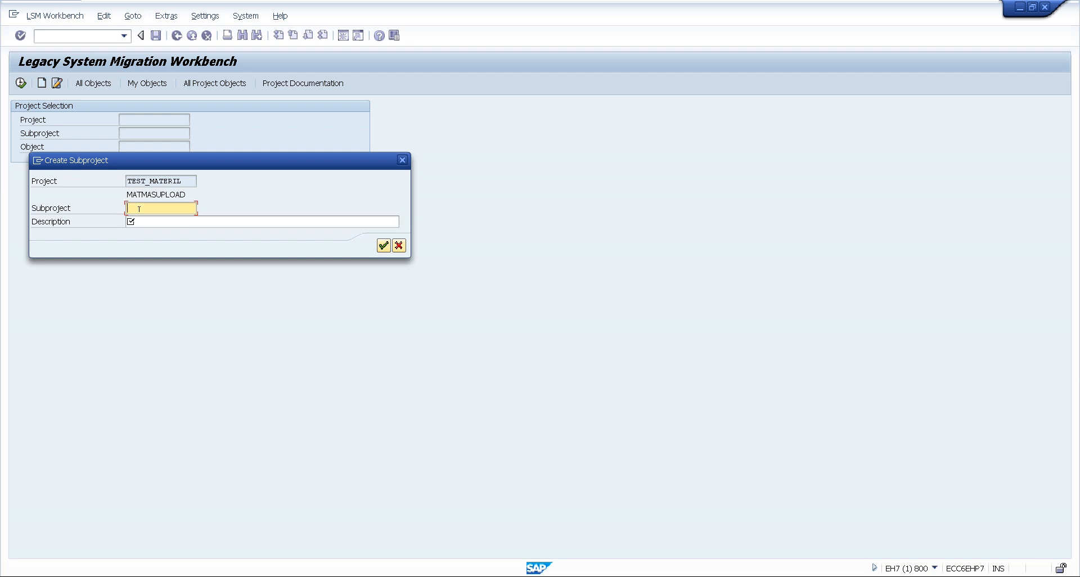
pyautogui.write('R')
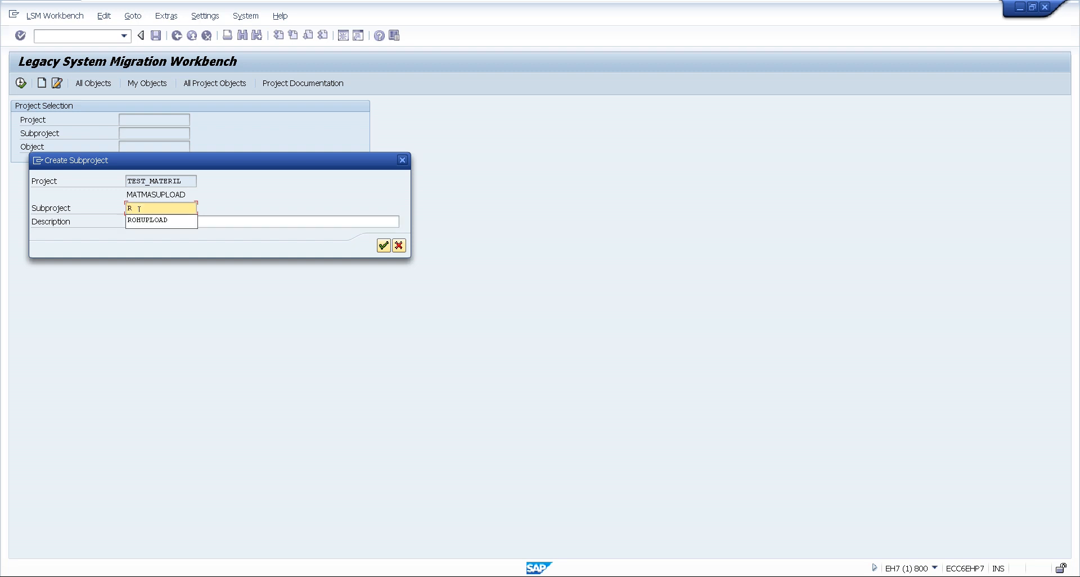
pyautogui.press('BackSpace')
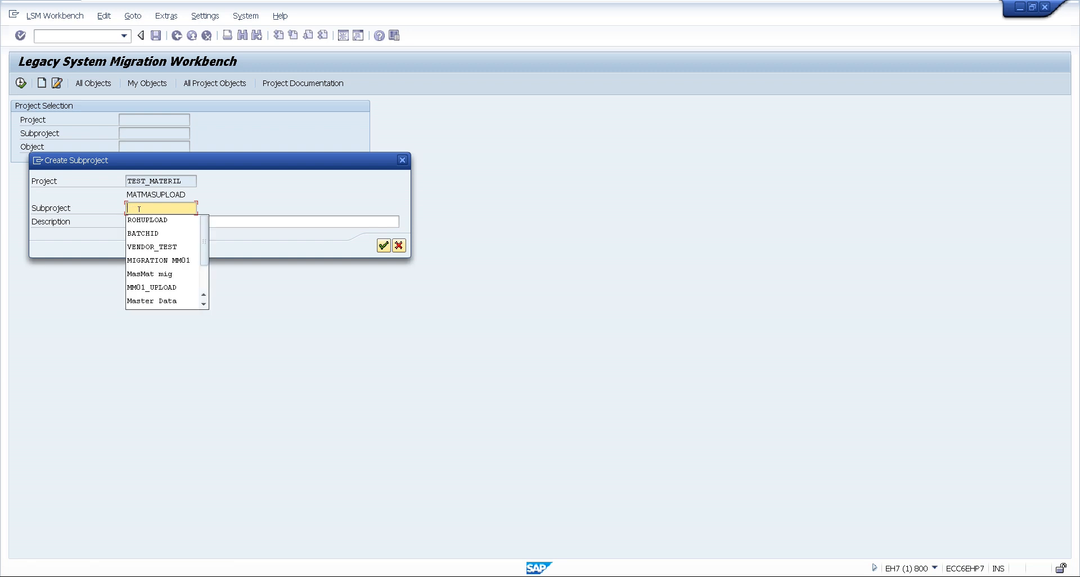
pyautogui.write('MAT')
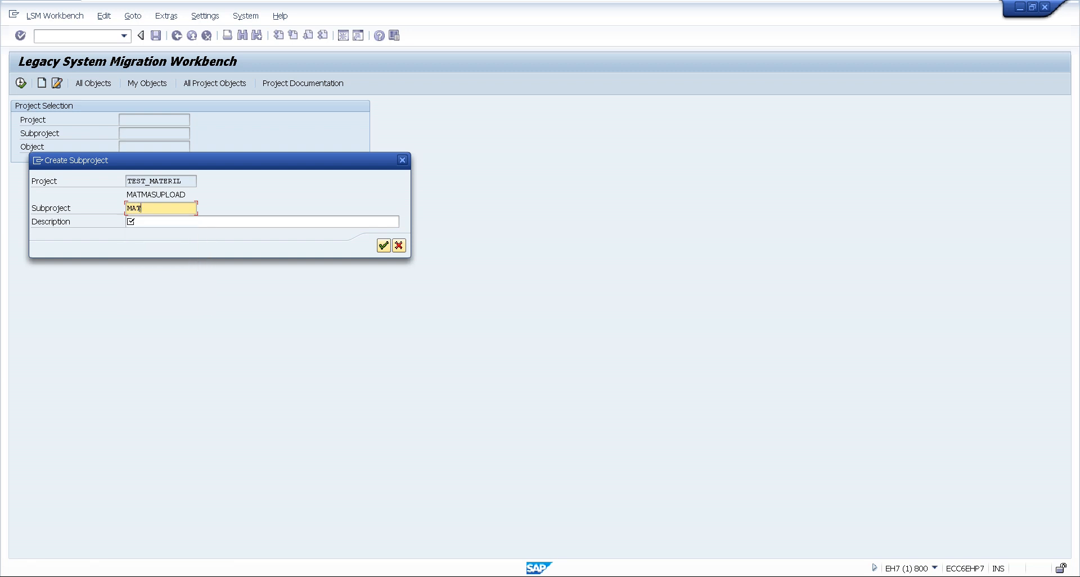
pyautogui.write('_ROH')
pyautogui.click(145, 223)
pyautogui.write('ro')
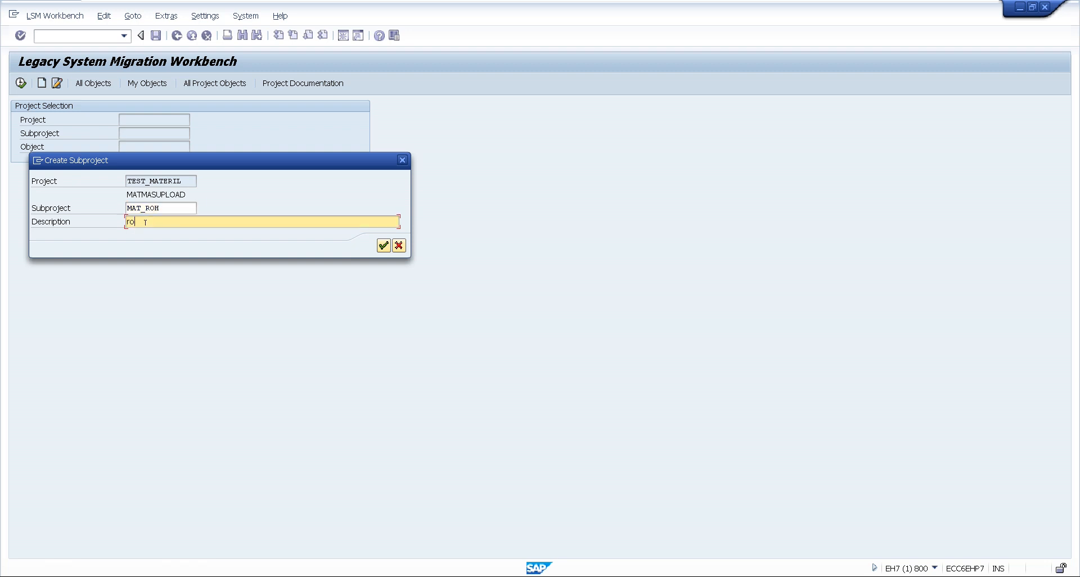
pyautogui.press('BackSpace')
pyautogui.press('BackSpace')
pyautogui.write('ROH Material upload')
pyautogui.click(383, 246)
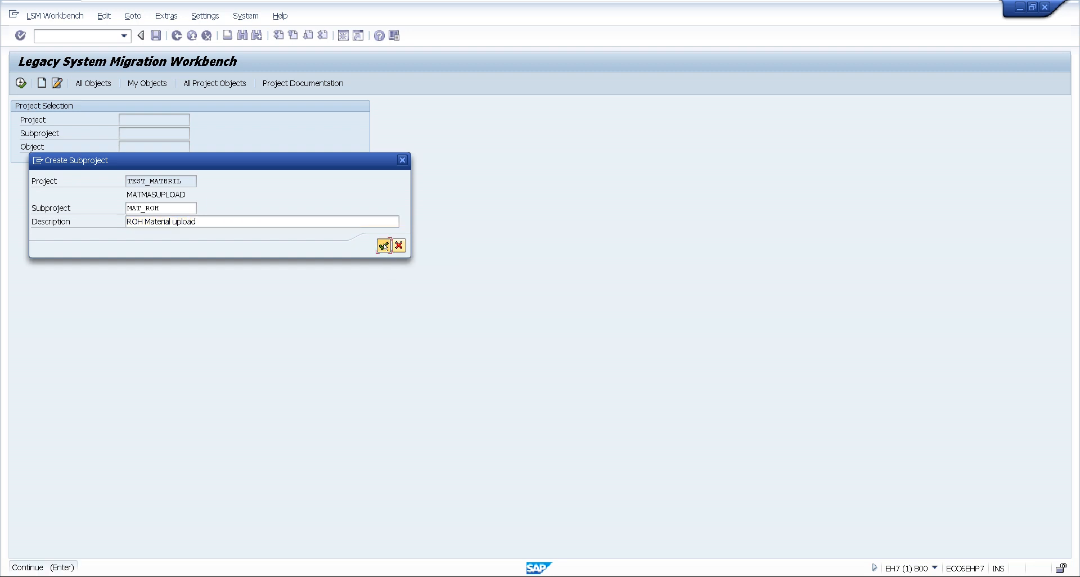
# Create the object MATMAS06 with the name "UPLOAD MATMASTEST06" under the MAT_ROH subproject
pyautogui.click(172, 233)
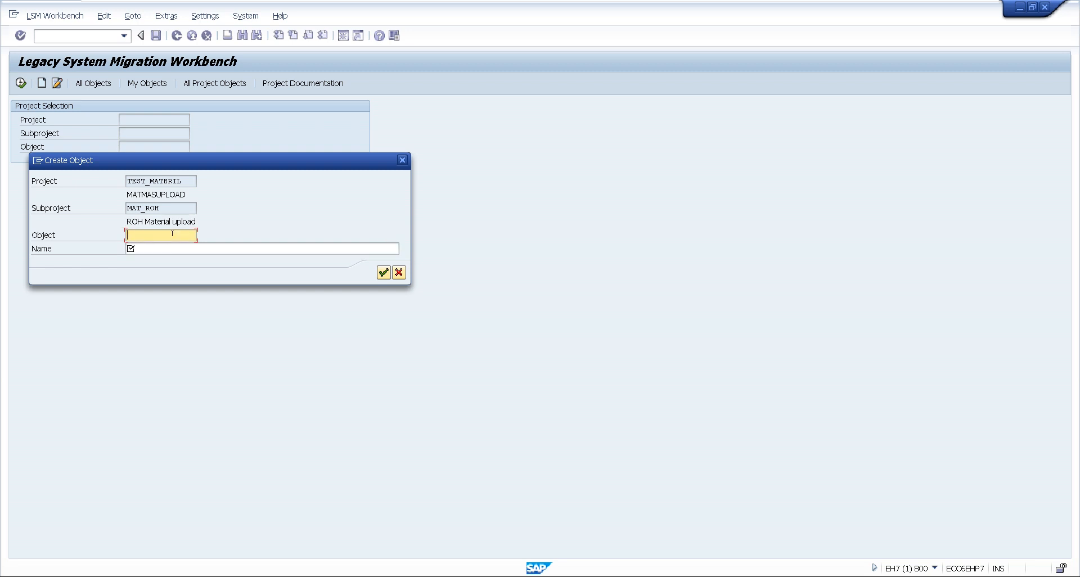
pyautogui.write('M')
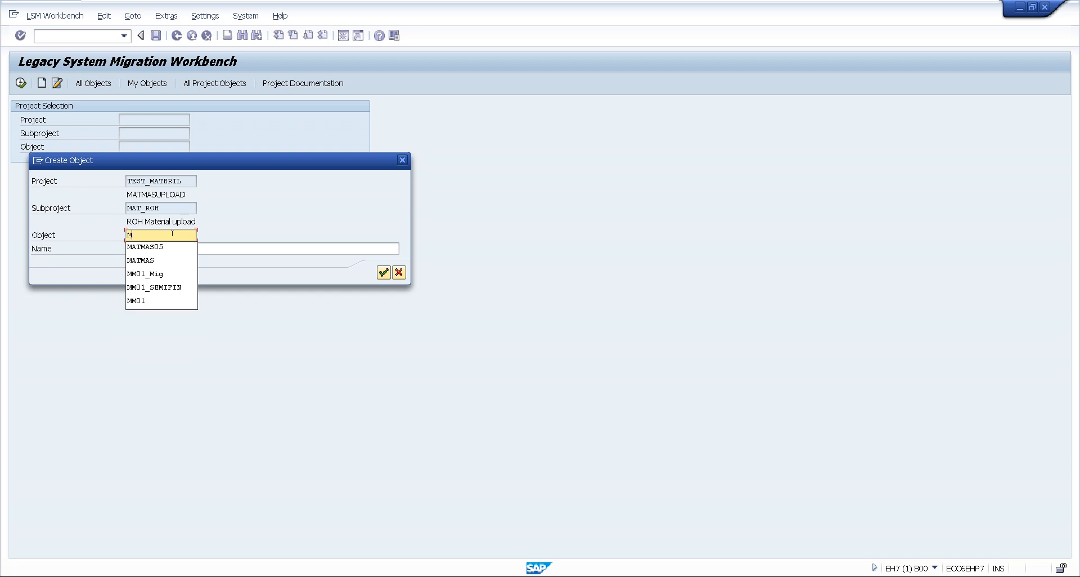
pyautogui.write('ATMAS')
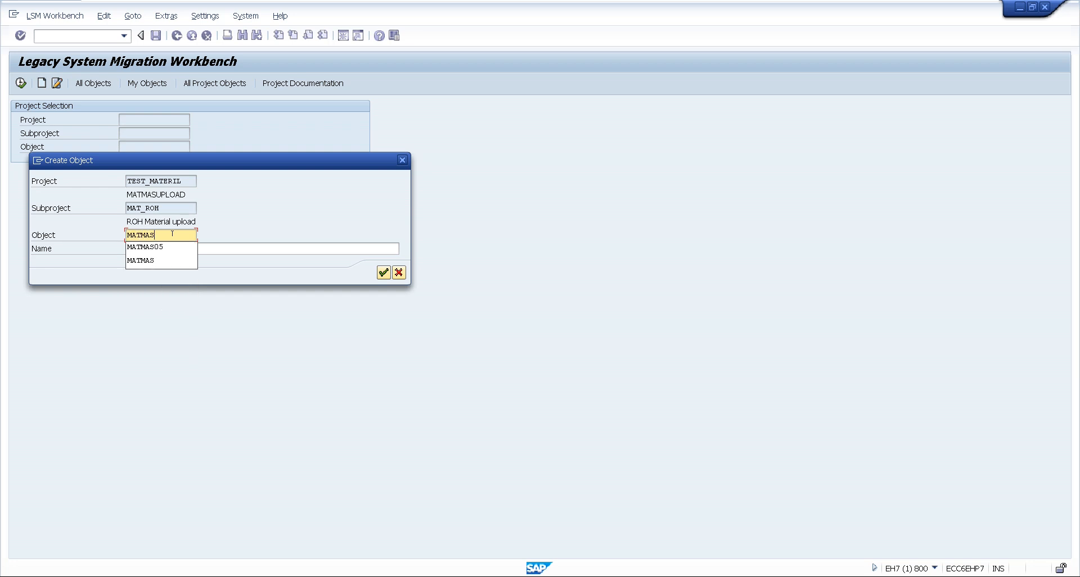
pyautogui.write('05')
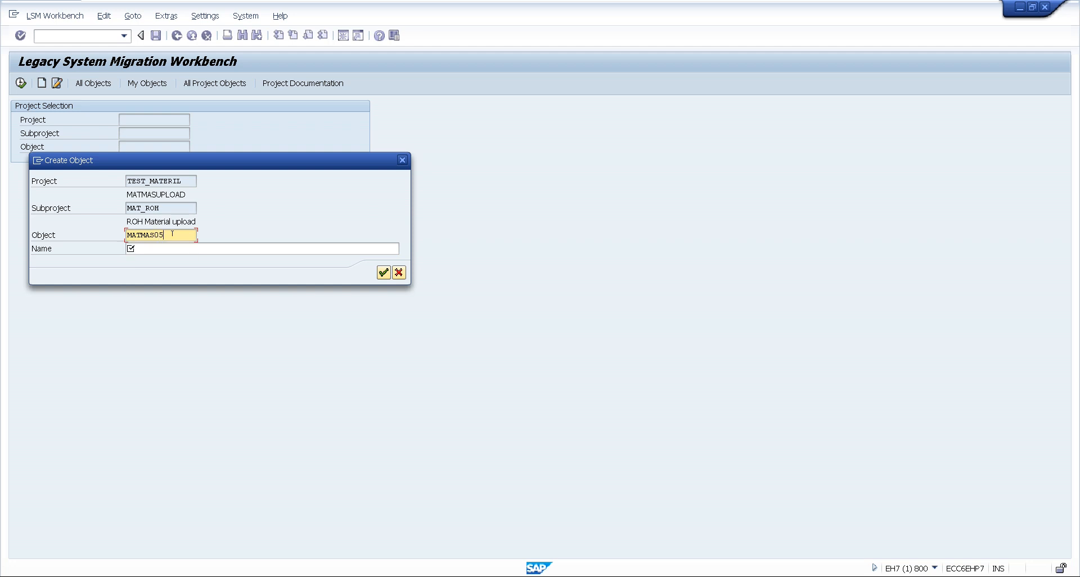
pyautogui.write('6')
pyautogui.press('BackSpace')
pyautogui.write('6')
pyautogui.press('Tab')
pyautogui.write('UPLOA')
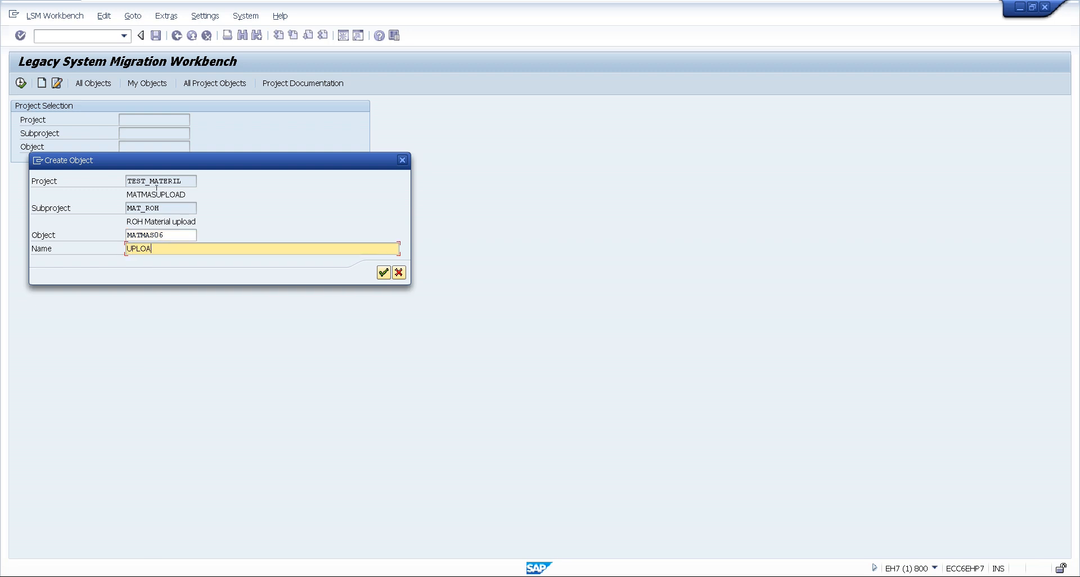
pyautogui.write('D MATMASTEST06')
pyautogui.click(383, 273)
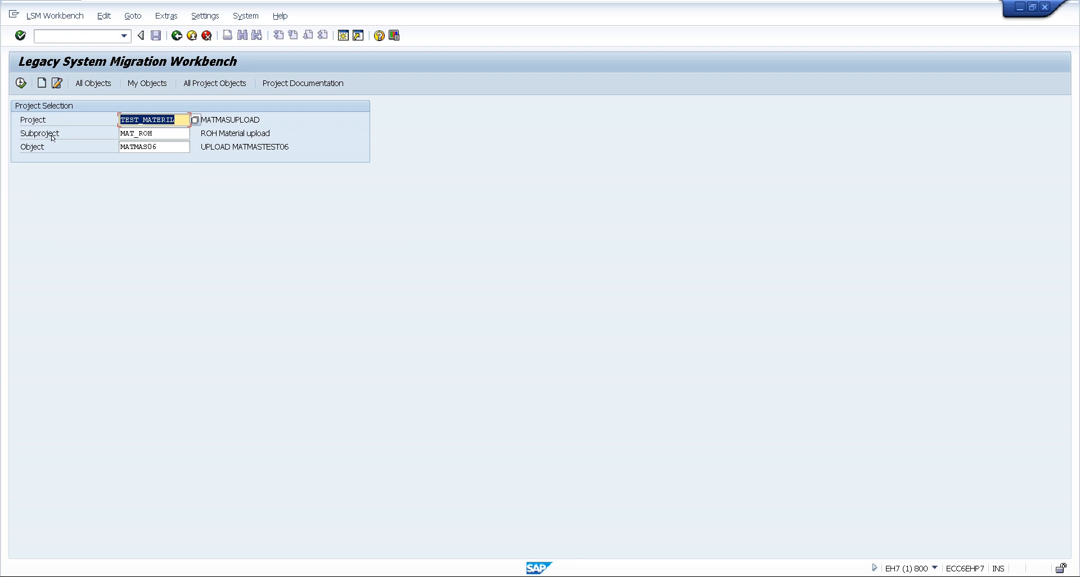
# Open the attributes of object MATMAS06 for changing and set the import method to Batch Input Recording
pyautogui.click(20, 83)
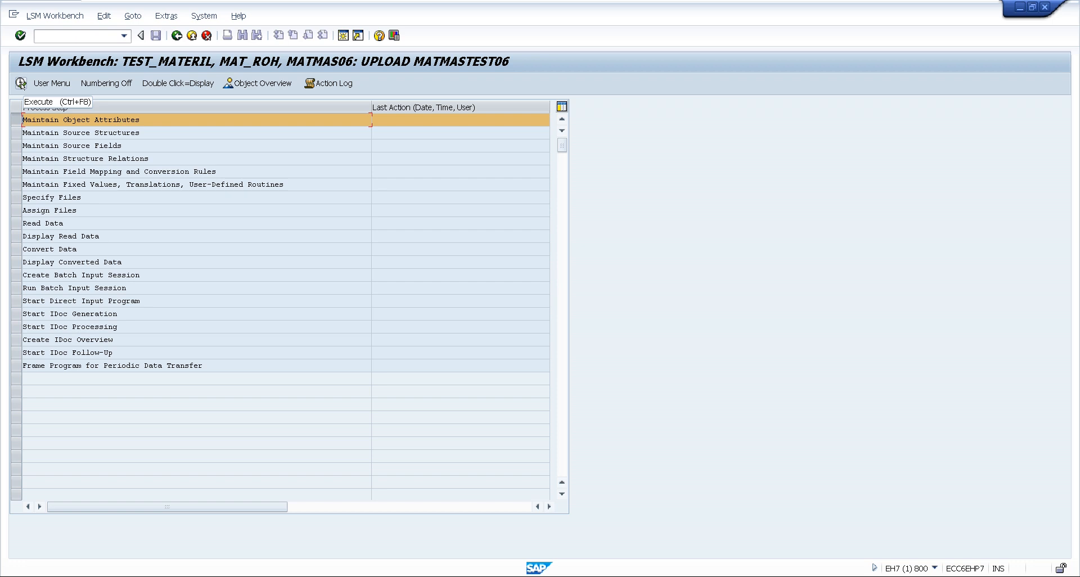
pyautogui.doubleClick(63, 120)
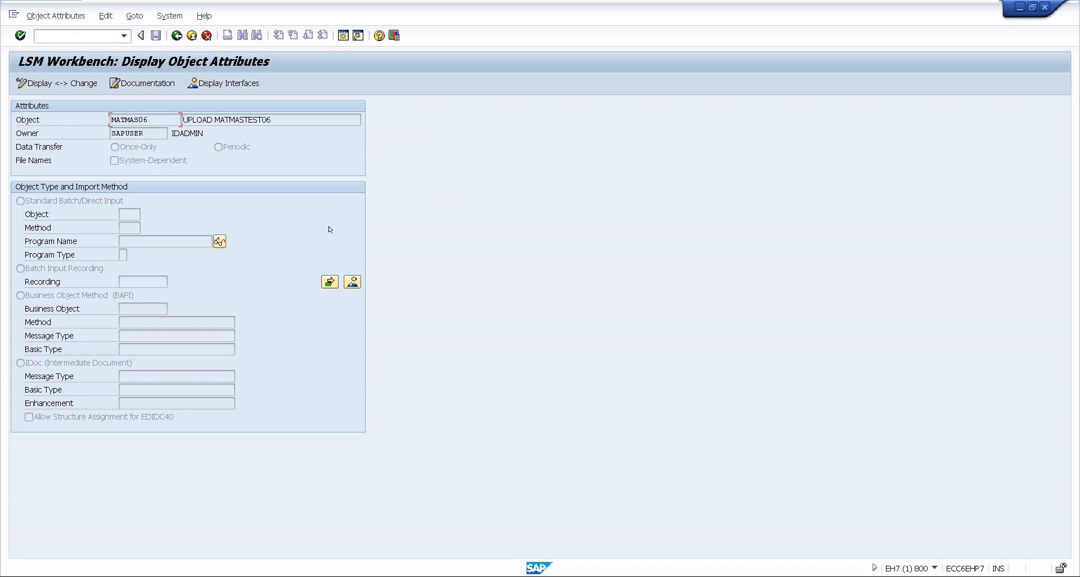
pyautogui.click(57, 84)
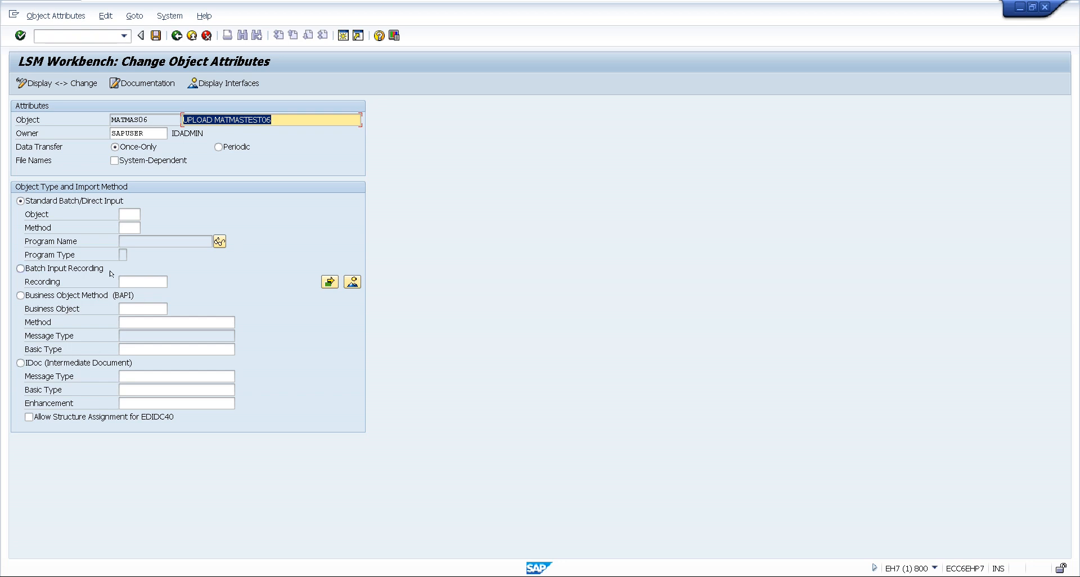
pyautogui.click(20, 268)
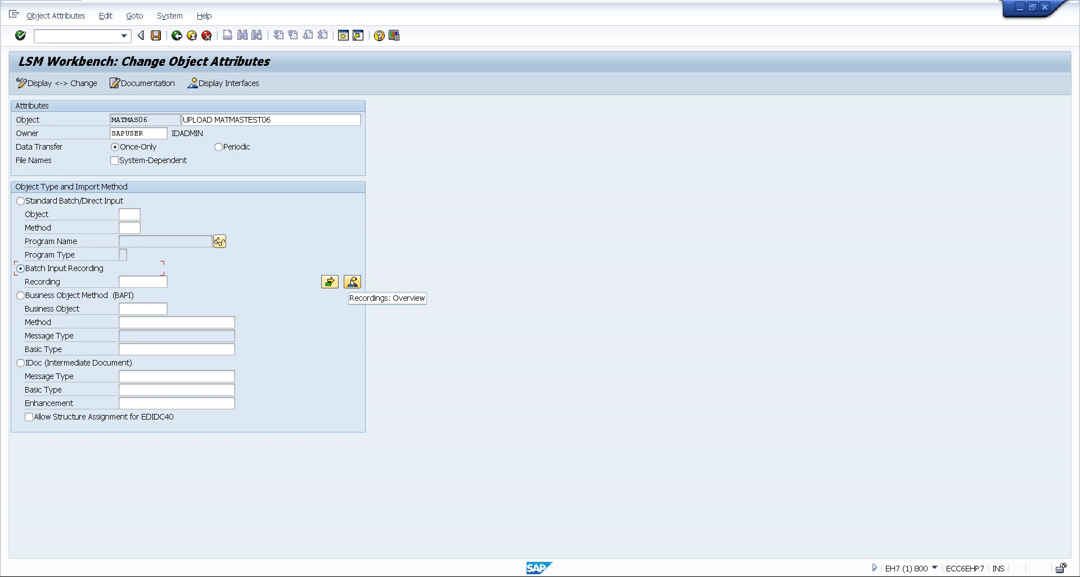
# Create a recording named MATMAS06 with the description "ROH MATMAS TEST06" in the project's recordings overview
pyautogui.click(352, 282)
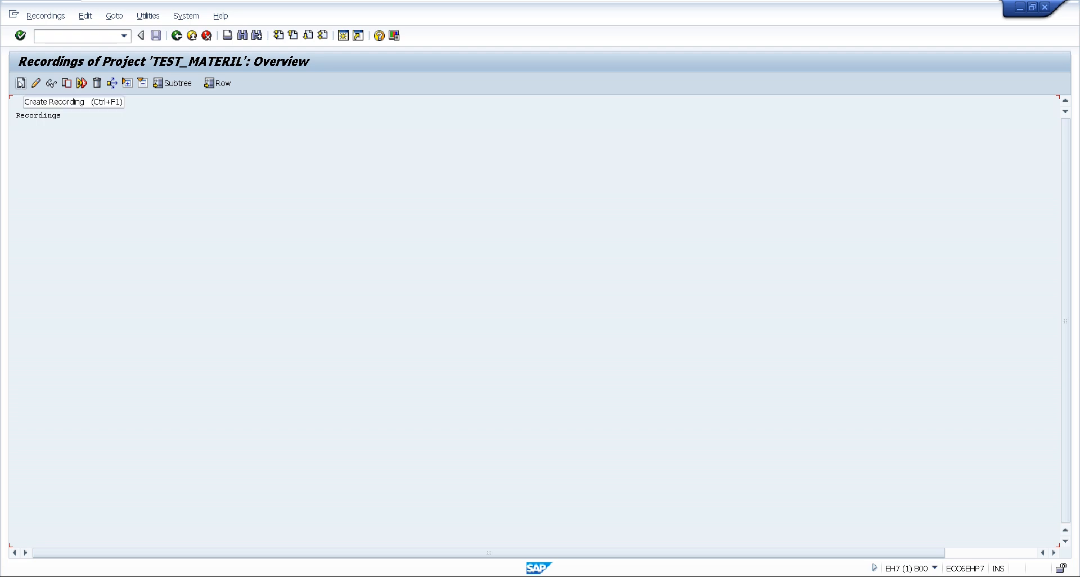
pyautogui.click(21, 83)
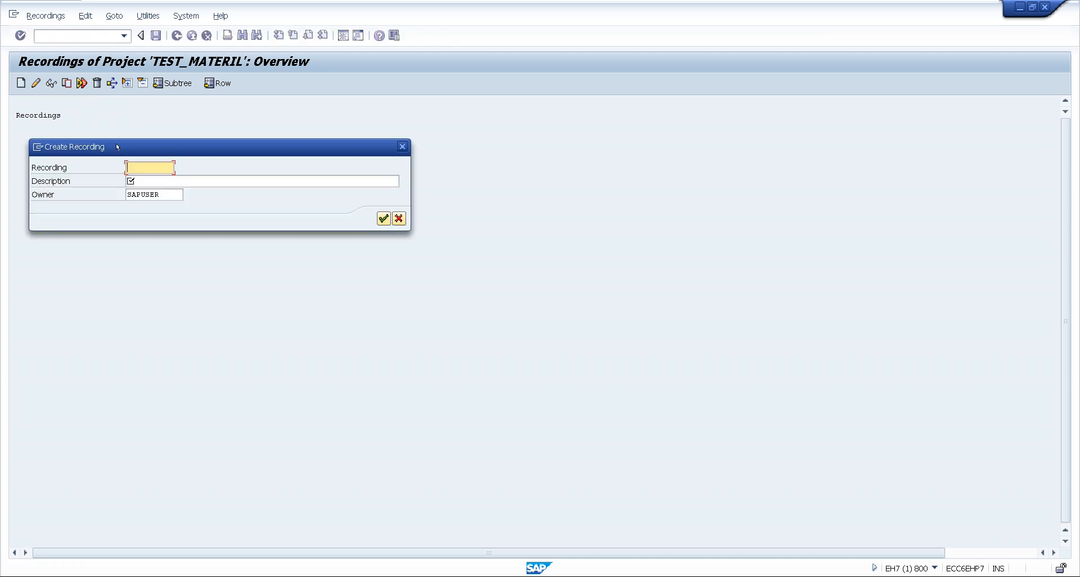
pyautogui.write('MATMAS06')
pyautogui.click(149, 181)
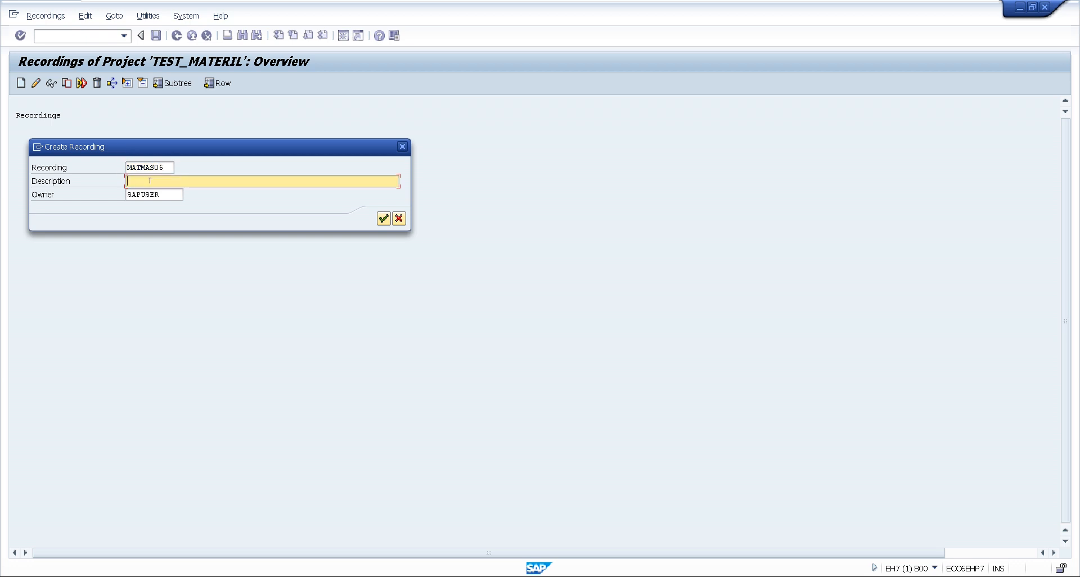
pyautogui.write('RON')
pyautogui.press('BackSpace')
pyautogui.write('H MATMAS UP')
pyautogui.press('BackSpace')
pyautogui.press('BackSpace')
pyautogui.write('TEST06')
pyautogui.click(383, 219)
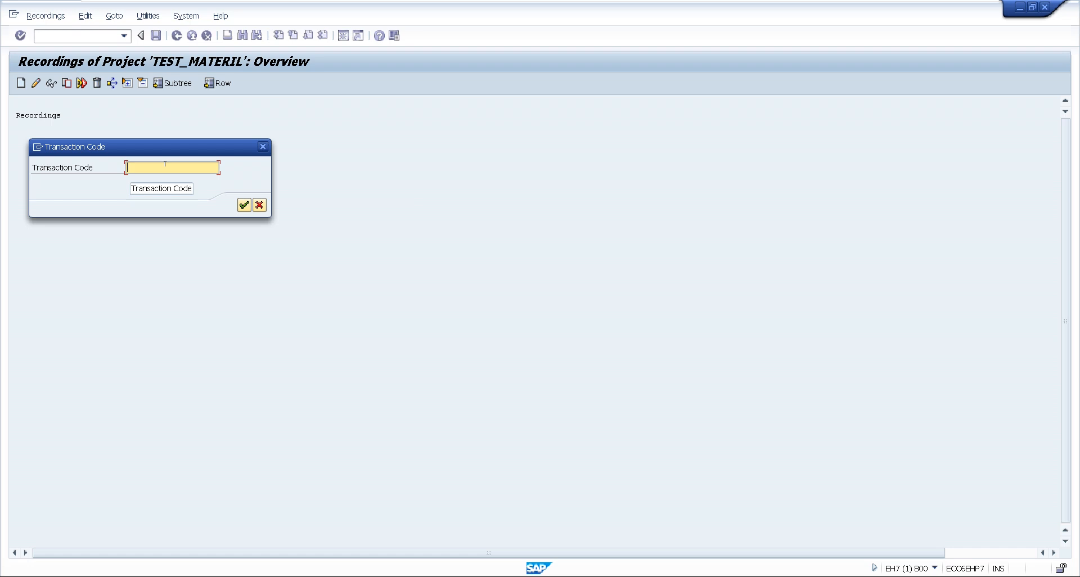
# Set MM01 as the transaction code and start recording it
pyautogui.write('MM01')
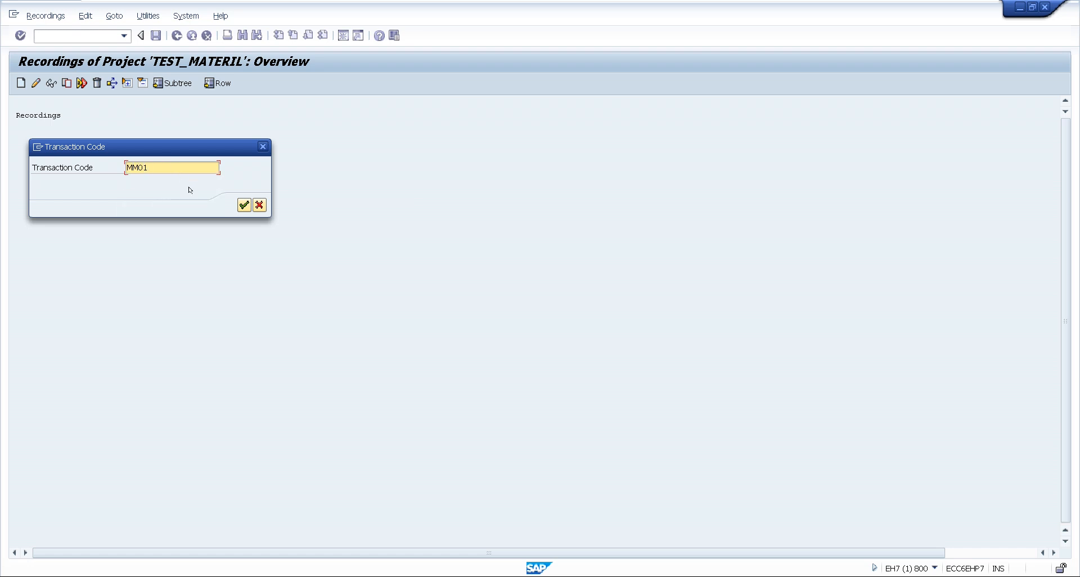
pyautogui.click(244, 204)
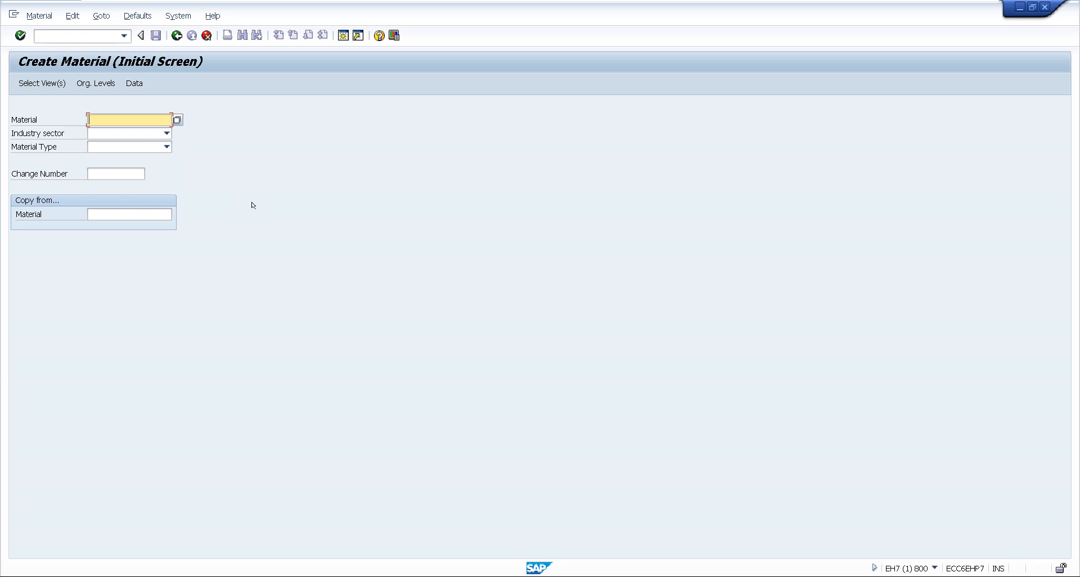
# Set the new material's industry sector to Mechanical Engineering and its material type to Raw material
pyautogui.click(157, 133)
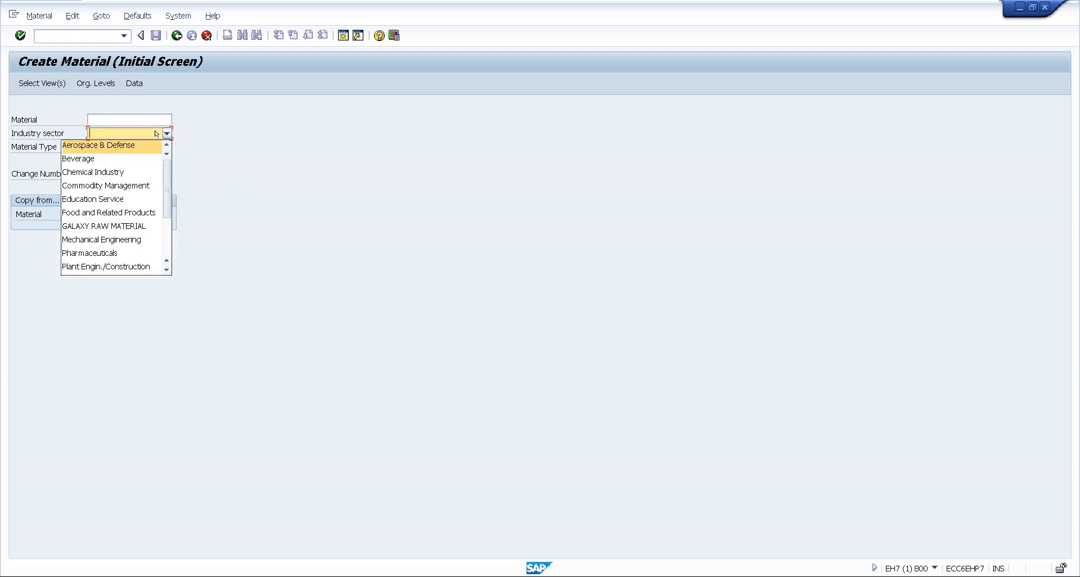
pyautogui.click(120, 239)
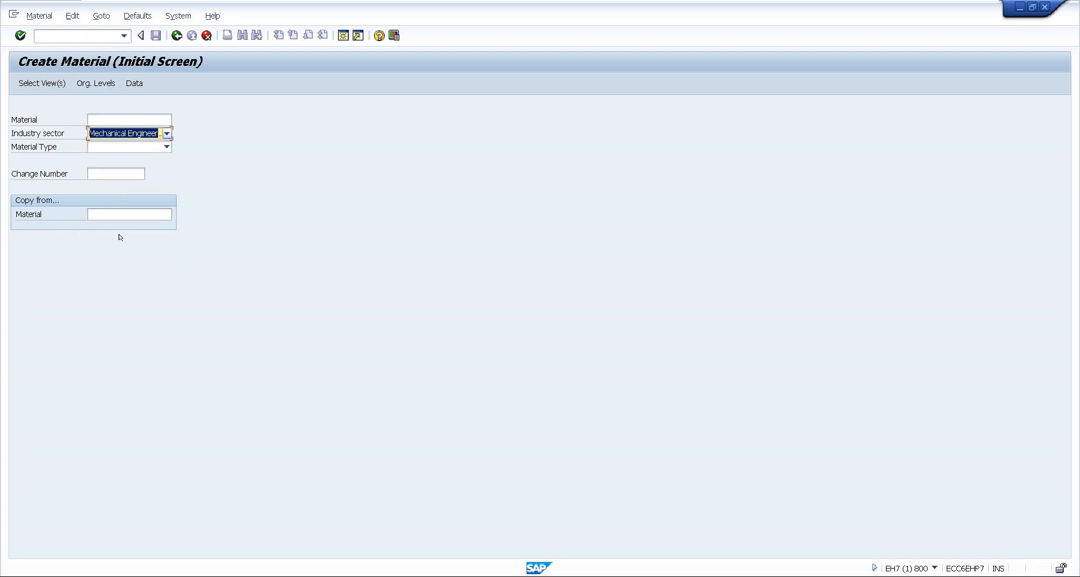
pyautogui.click(97, 146)
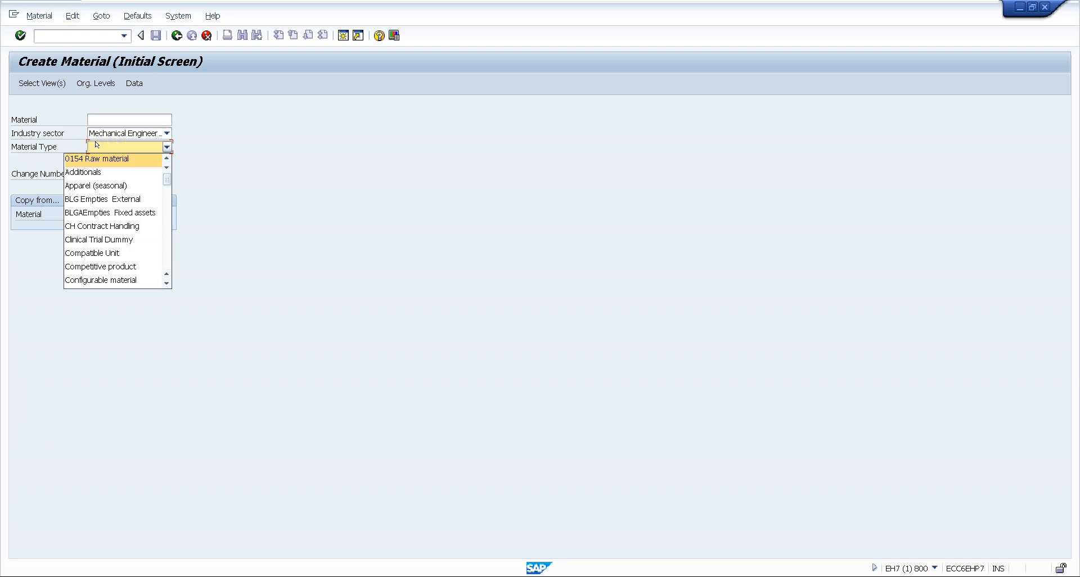
pyautogui.scroll(-6, 166, 230)
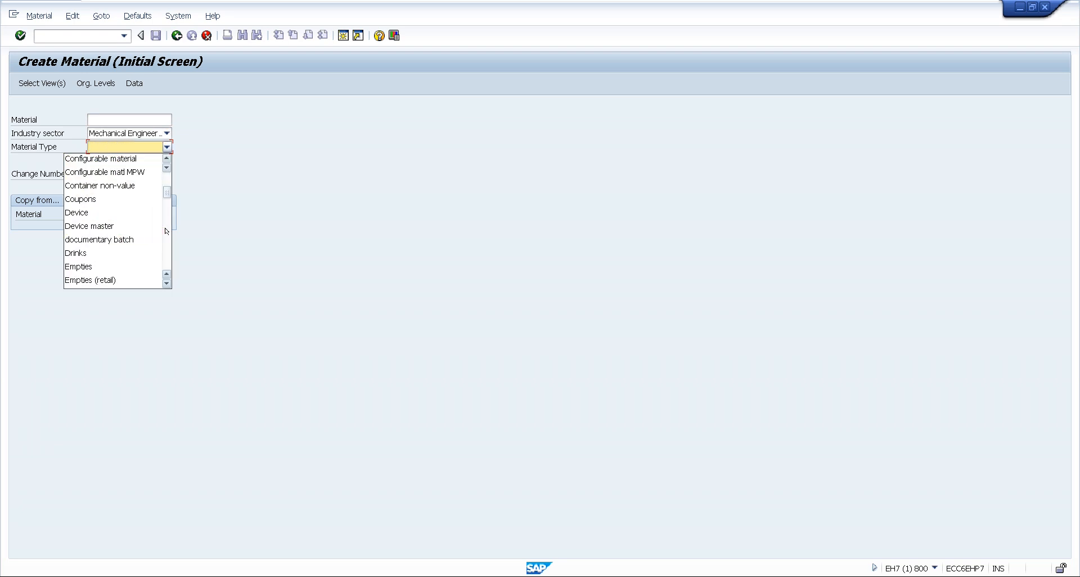
pyautogui.scroll(-3, 166, 231)
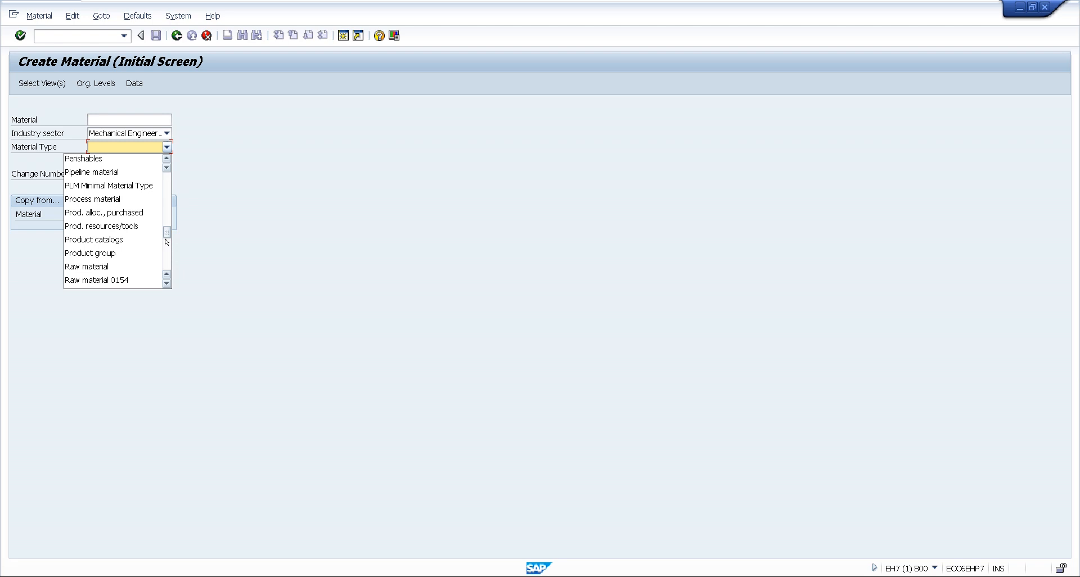
pyautogui.click(140, 265)
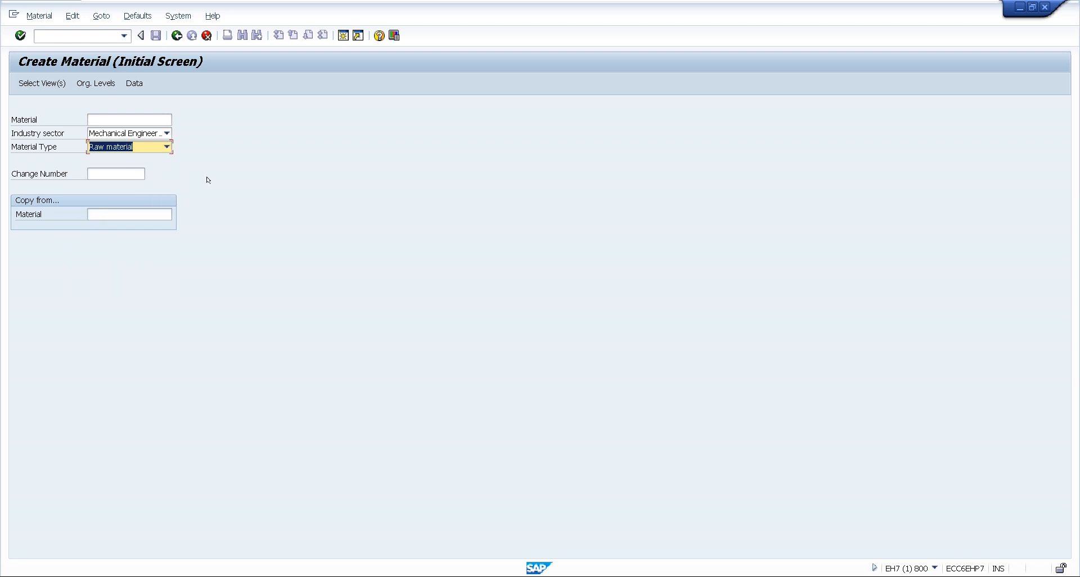
# Select only the Basic Data 1 view for the new material and continue to its data screen
pyautogui.press('Return')
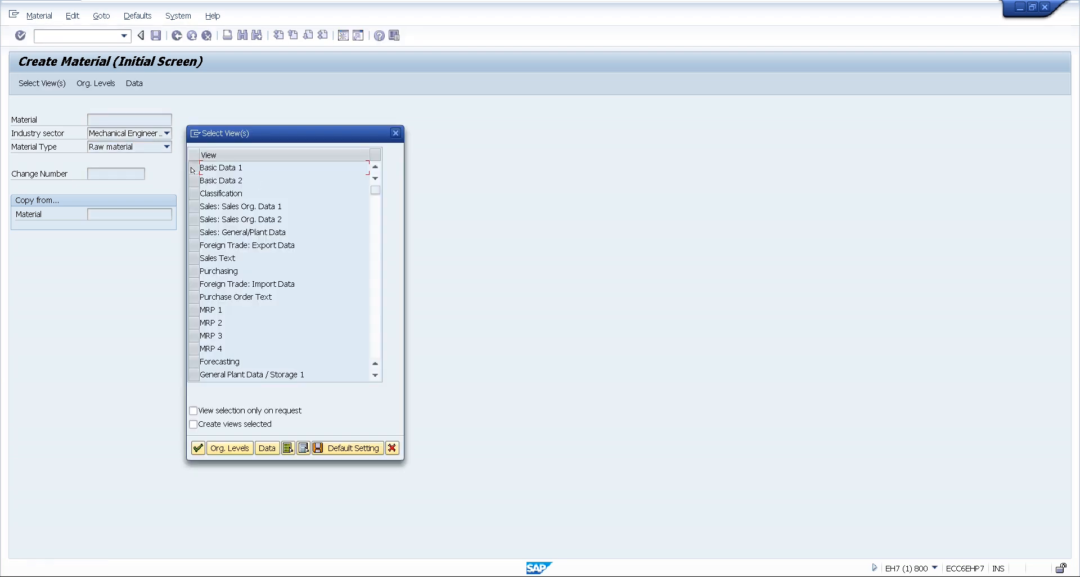
pyautogui.click(192, 169)
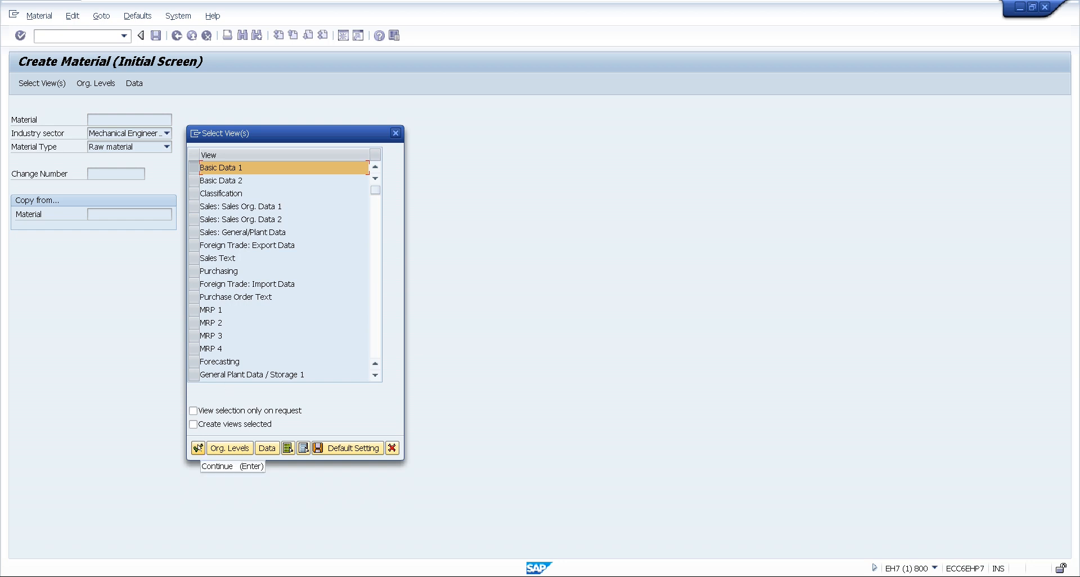
pyautogui.click(198, 448)
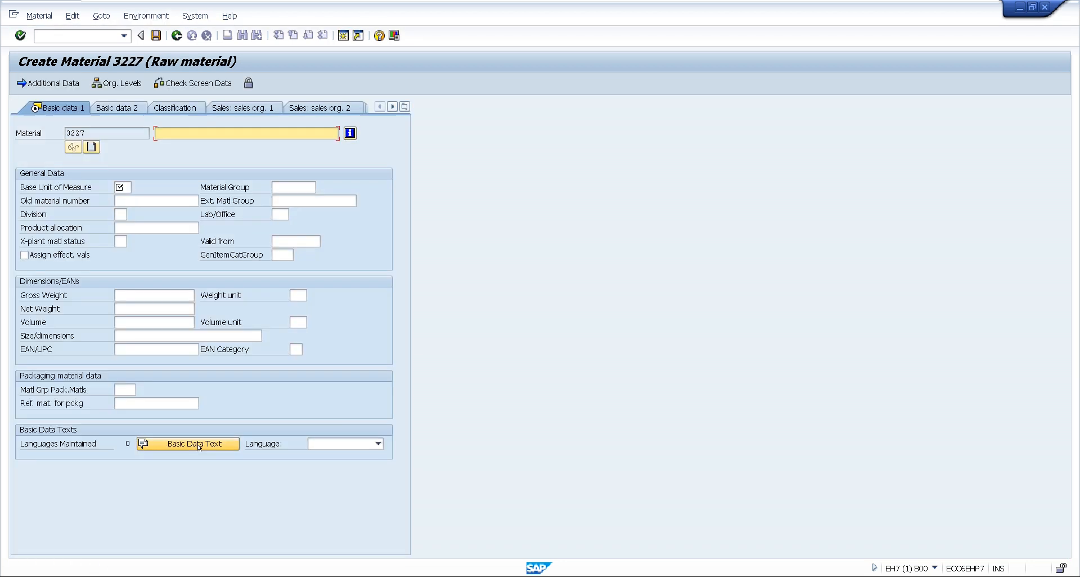
# Enter the material description CAR 01, base unit of measure PC and material group 00103 in Basic data 1
pyautogui.click(175, 135)
pyautogui.write('CAR')
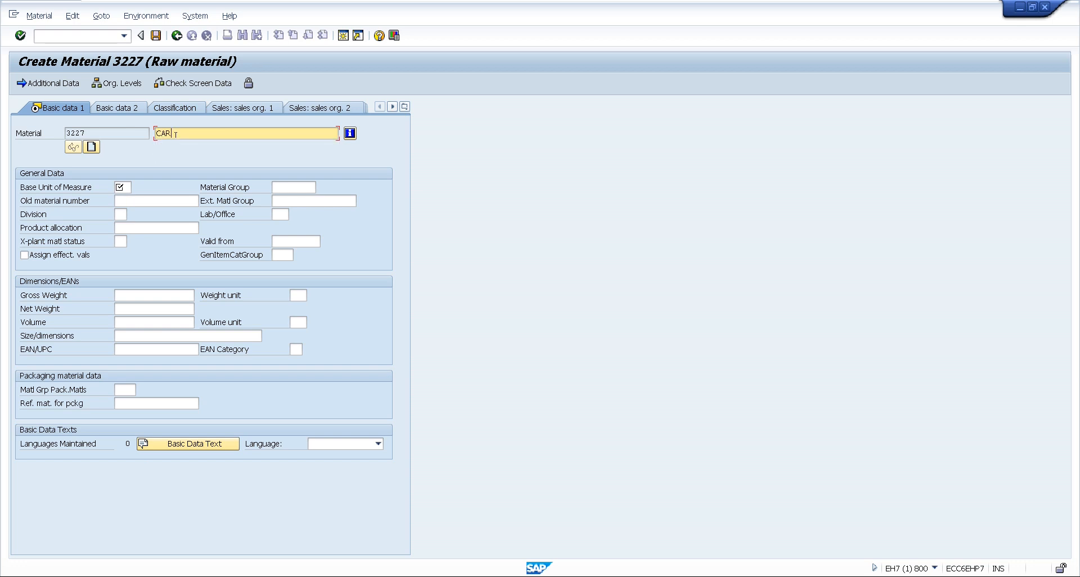
pyautogui.write(' 6')
pyautogui.click(125, 186)
pyautogui.write('PC')
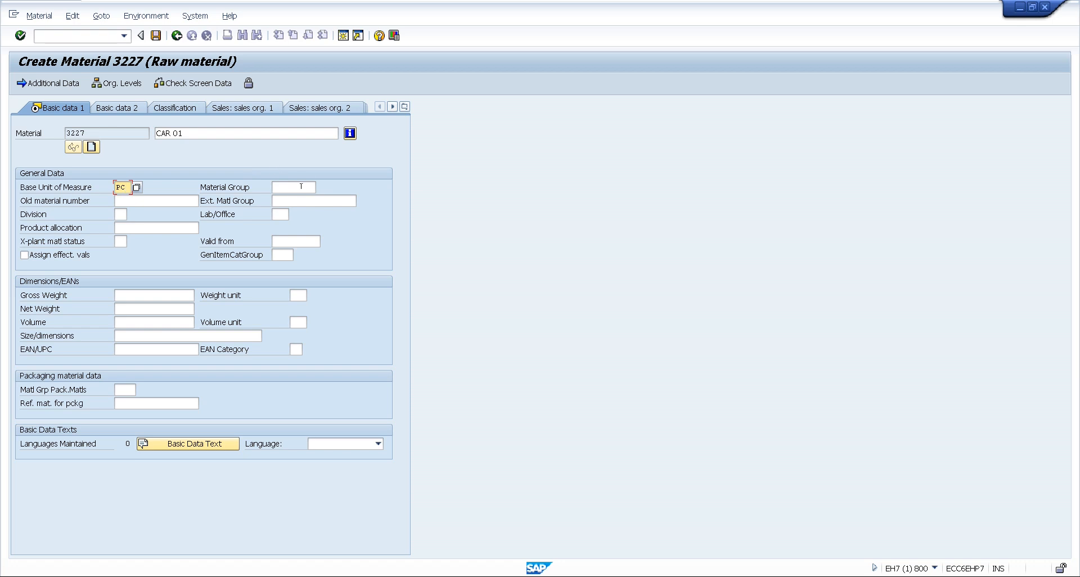
pyautogui.click(301, 187)
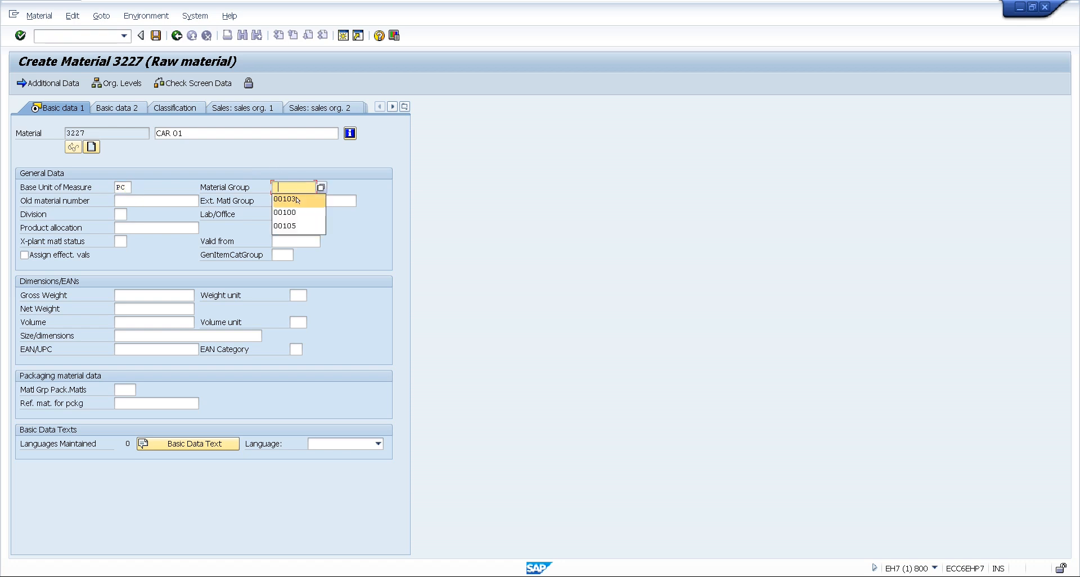
pyautogui.click(298, 198)
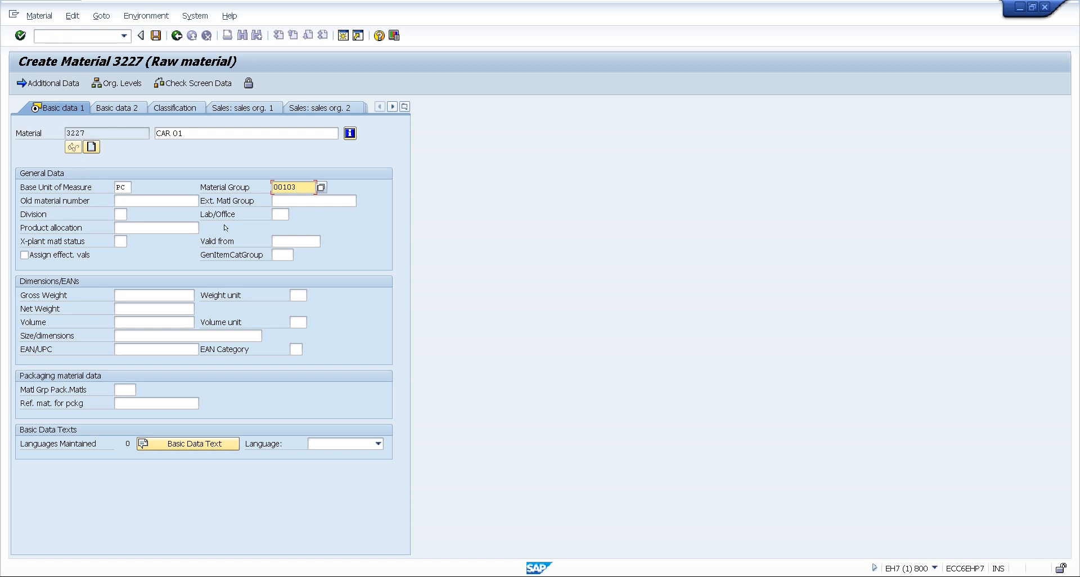
# Open the material's Purchasing view for plant KUP1
pyautogui.click(405, 107)
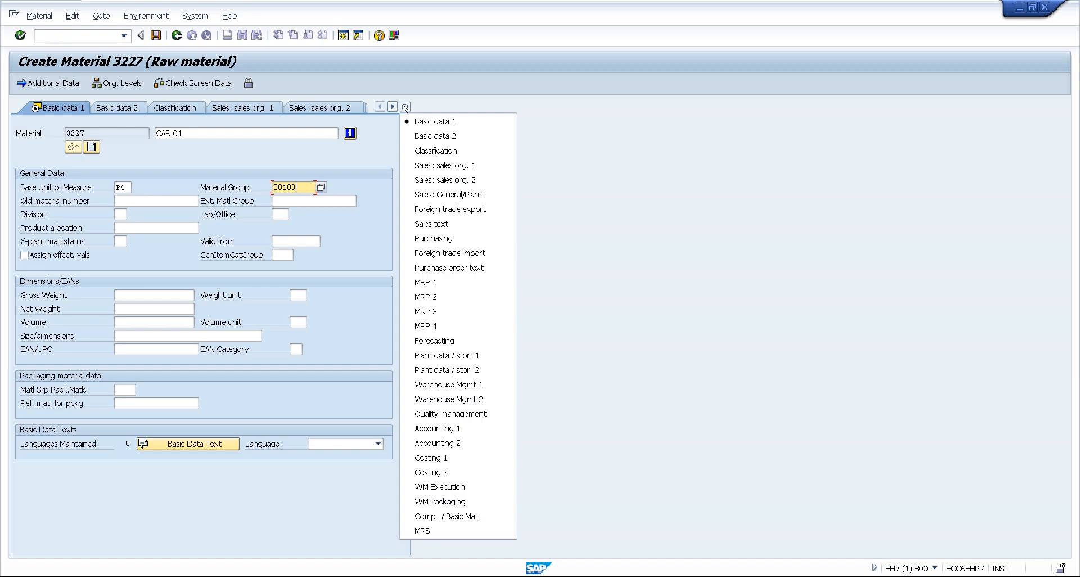
pyautogui.click(434, 237)
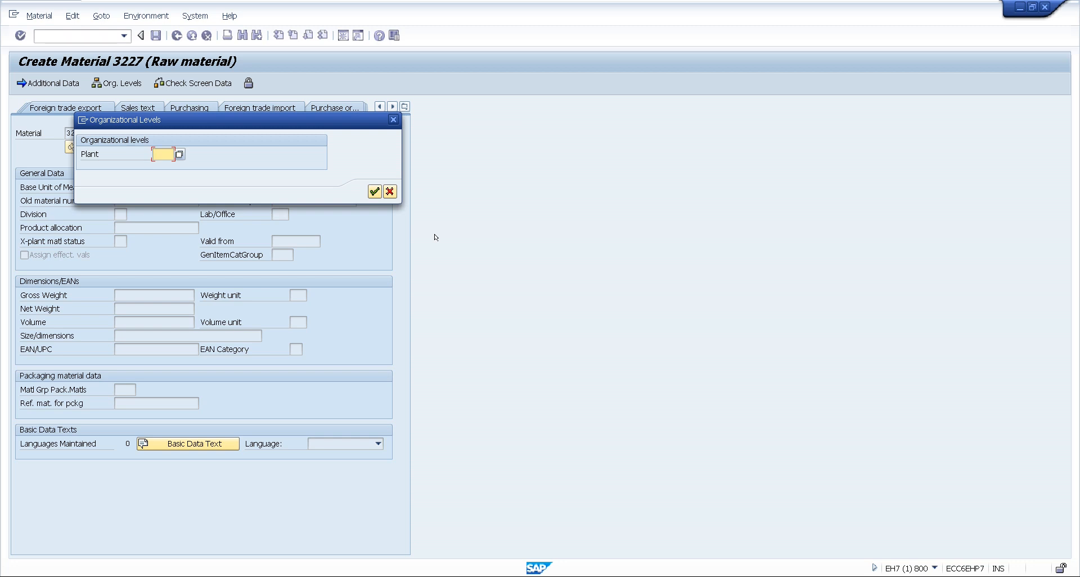
pyautogui.write('K')
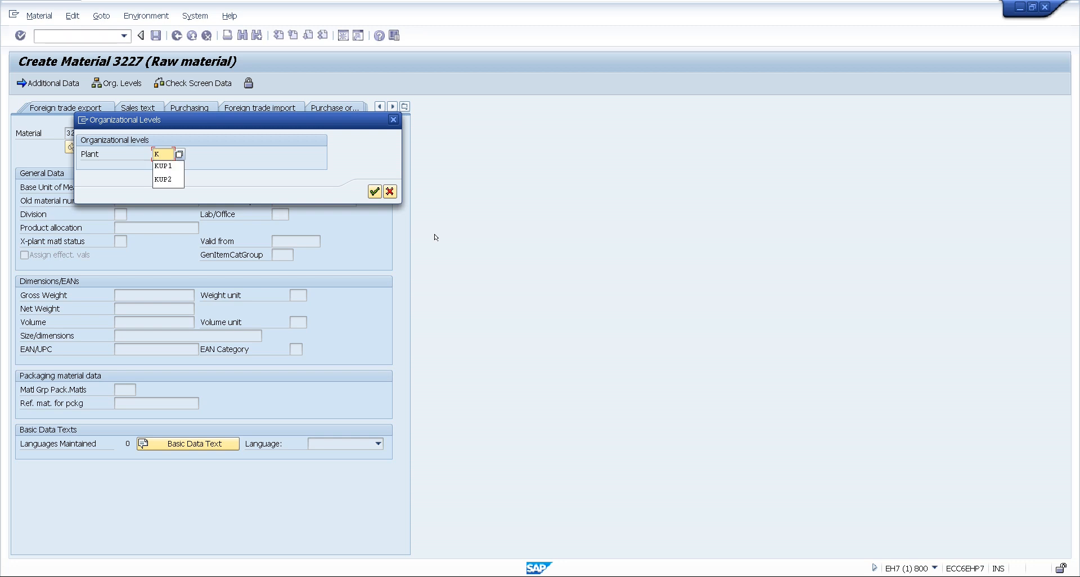
pyautogui.write('UP1')
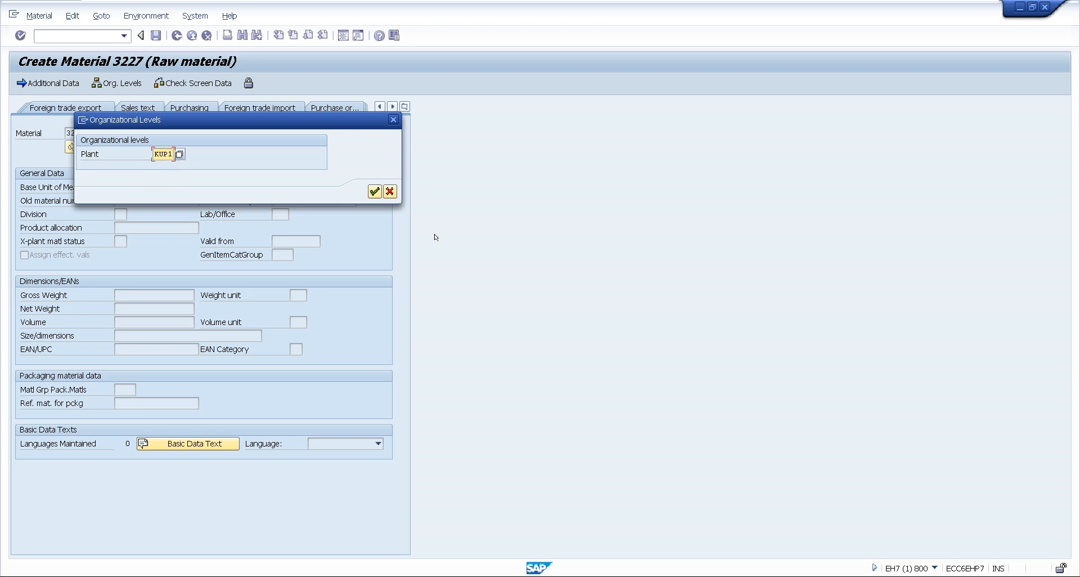
pyautogui.click(374, 192)
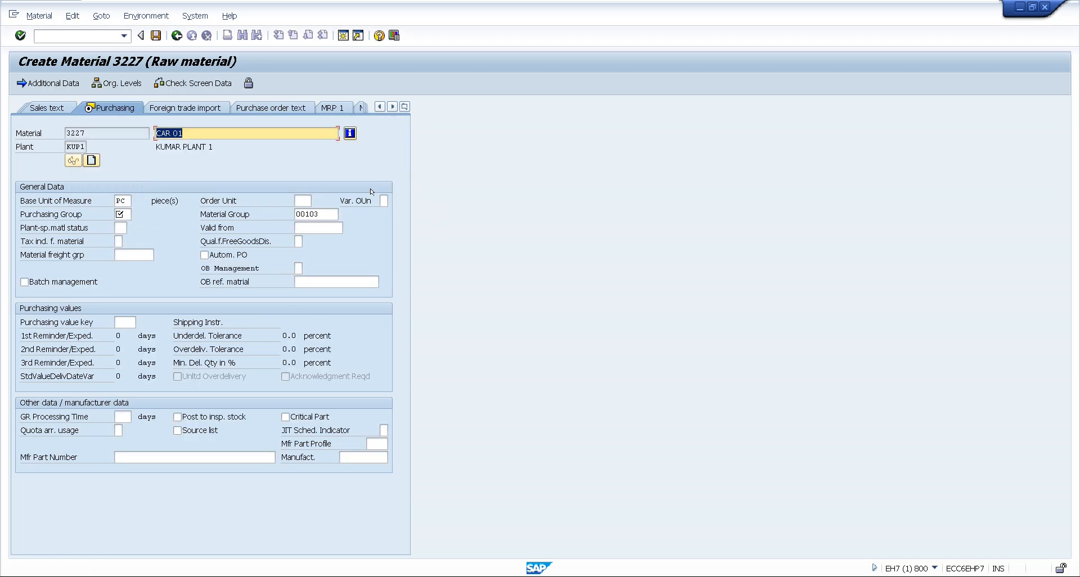
# Set the material's purchasing group to KPG
pyautogui.click(120, 214)
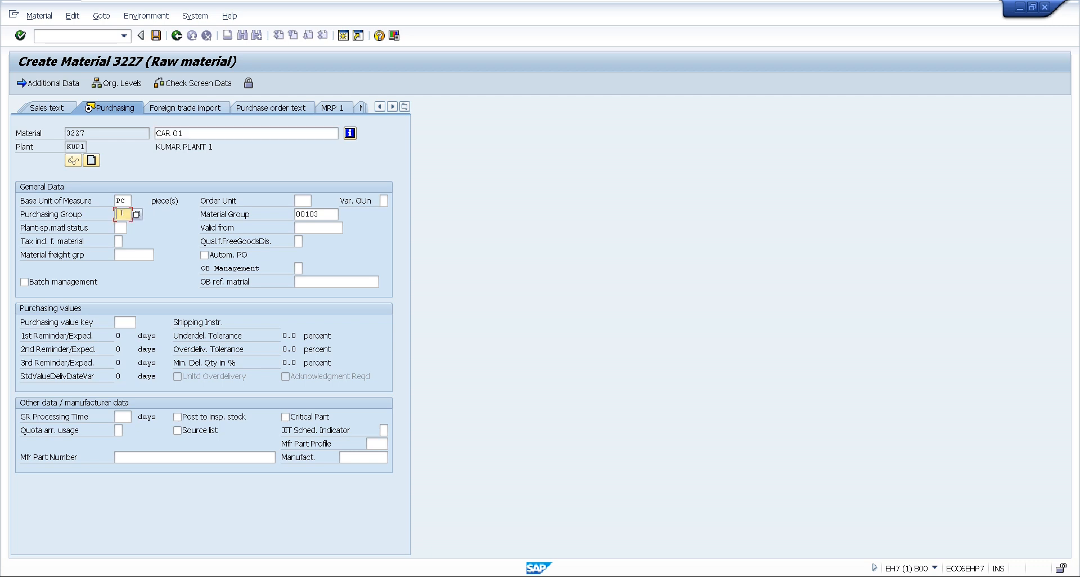
pyautogui.write('KPG')
# In the Accounting 1 view, set valuation class 3000, price control V and moving price 1000, and save the material
pyautogui.click(405, 107)
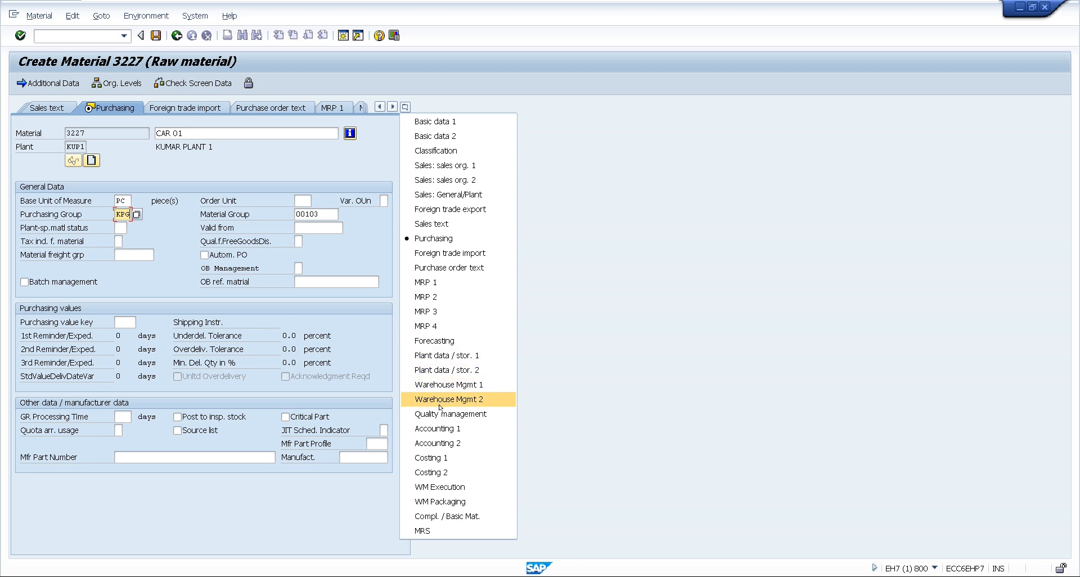
pyautogui.click(433, 429)
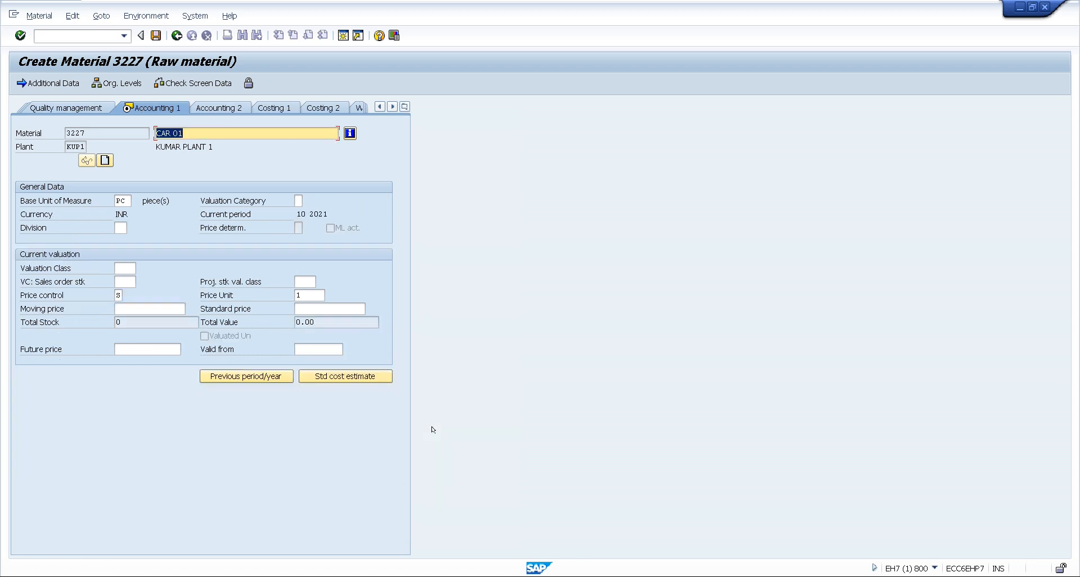
pyautogui.click(126, 268)
pyautogui.write('3000')
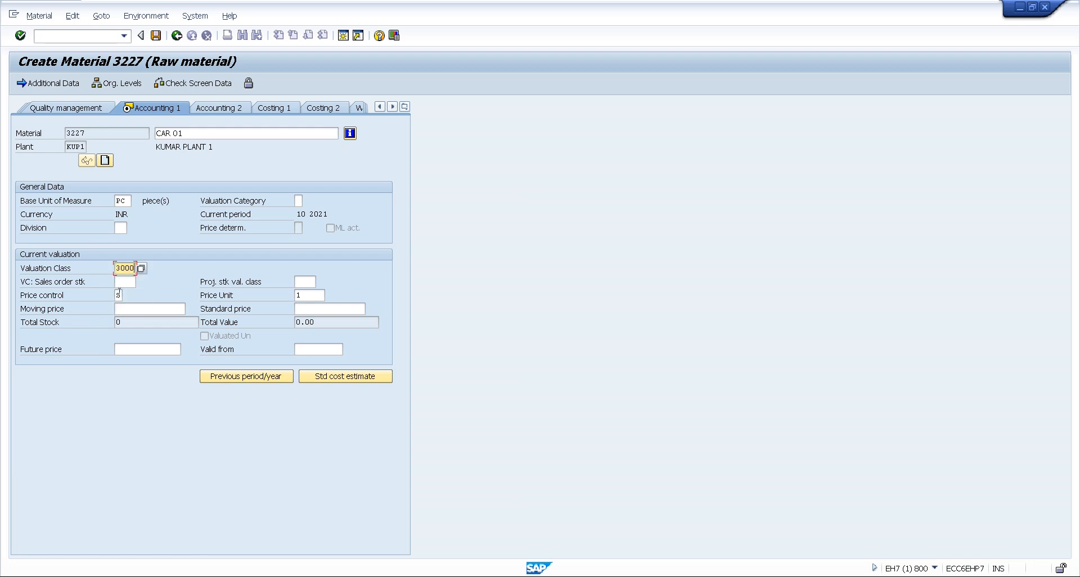
pyautogui.click(118, 295)
pyautogui.press('BackSpace')
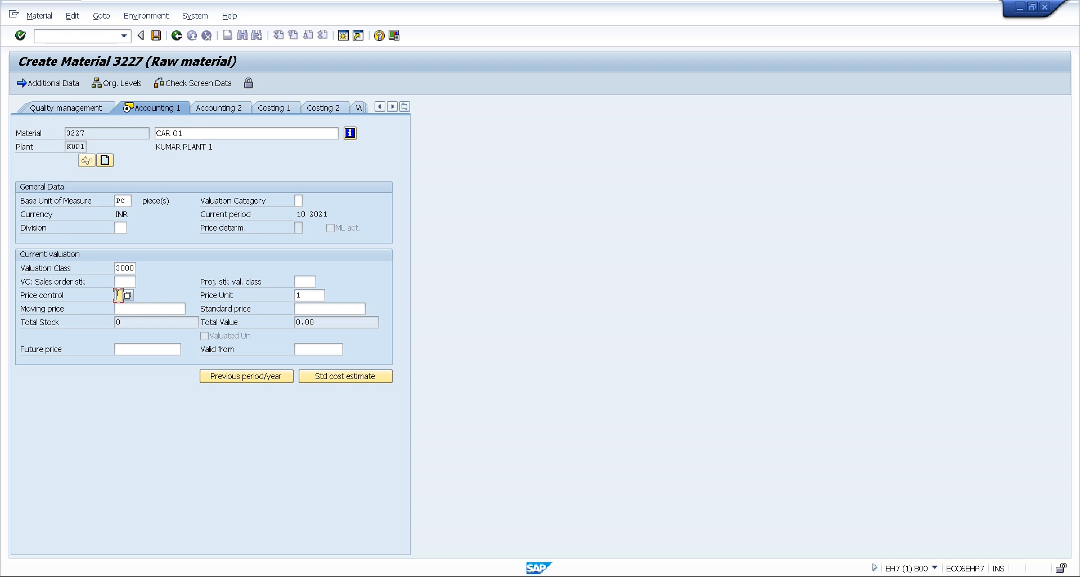
pyautogui.write('V')
pyautogui.click(174, 307)
pyautogui.write('1000')
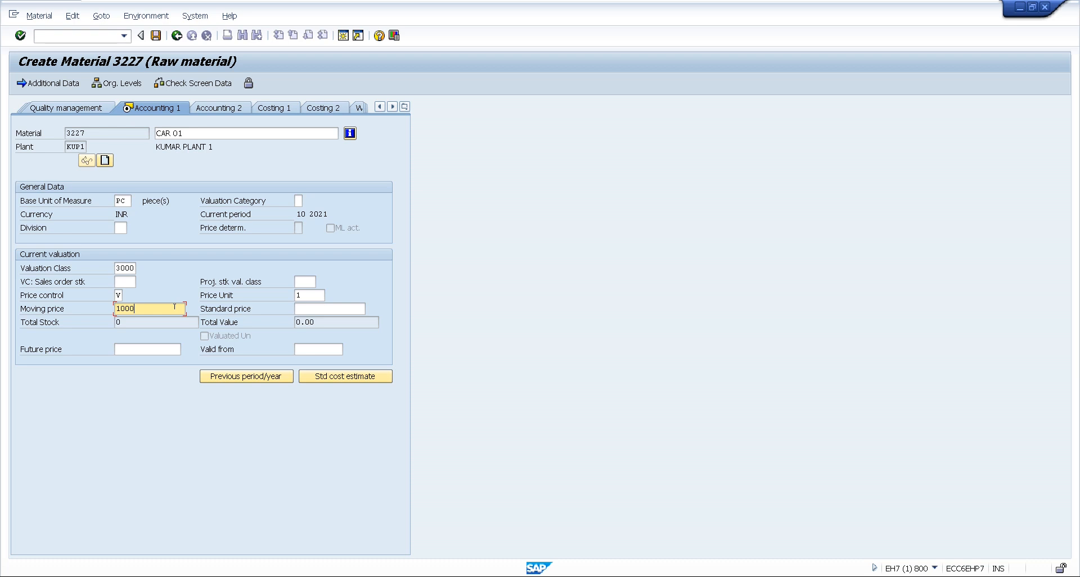
pyautogui.press('Return')
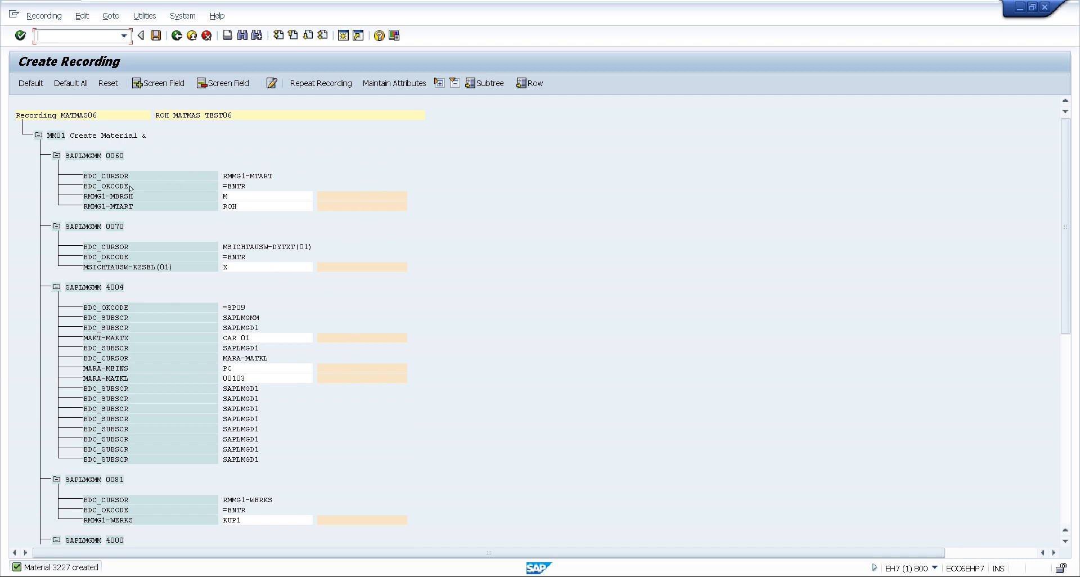
# Apply default names to all fields of the MATMAS06 recording, save it and return to the object attributes
pyautogui.click(72, 84)
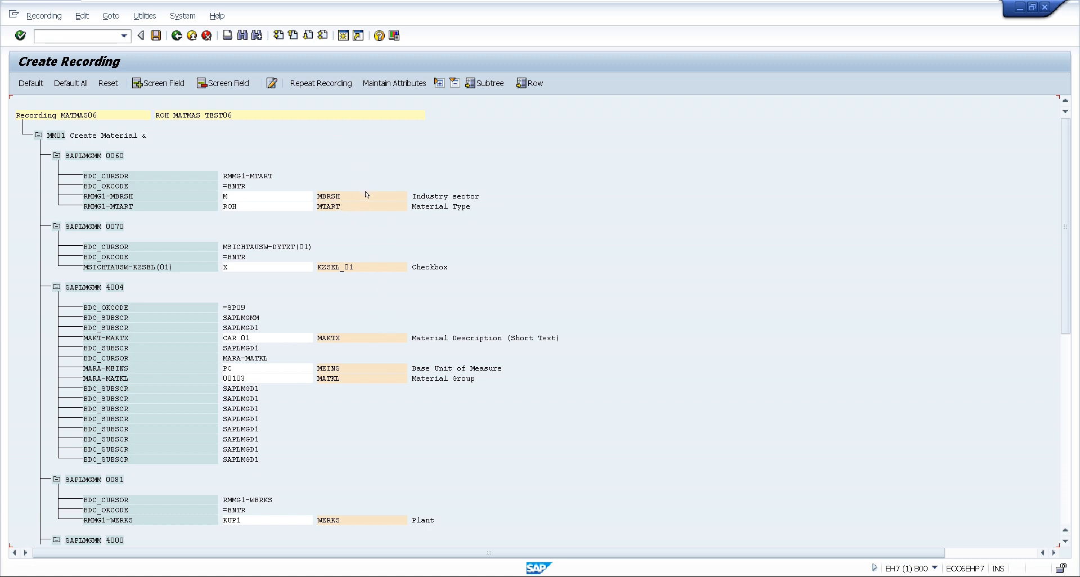
pyautogui.click(160, 36)
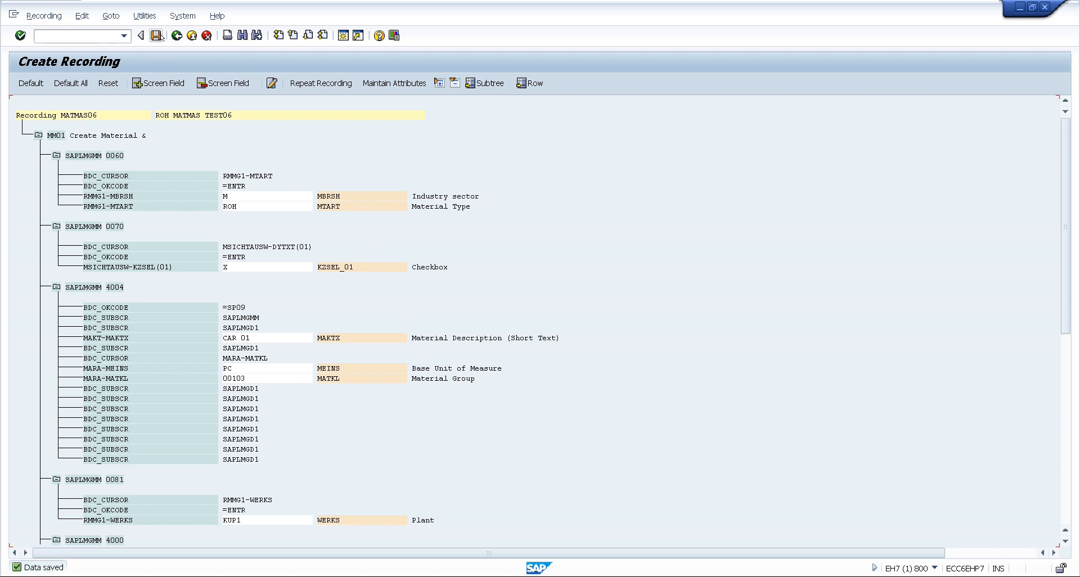
pyautogui.click(176, 36)
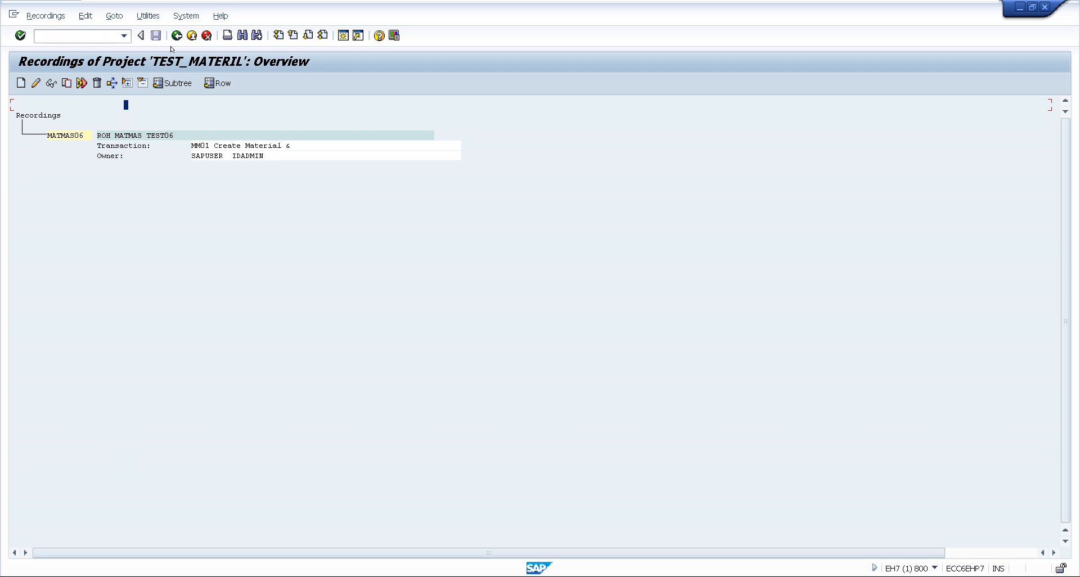
pyautogui.click(176, 36)
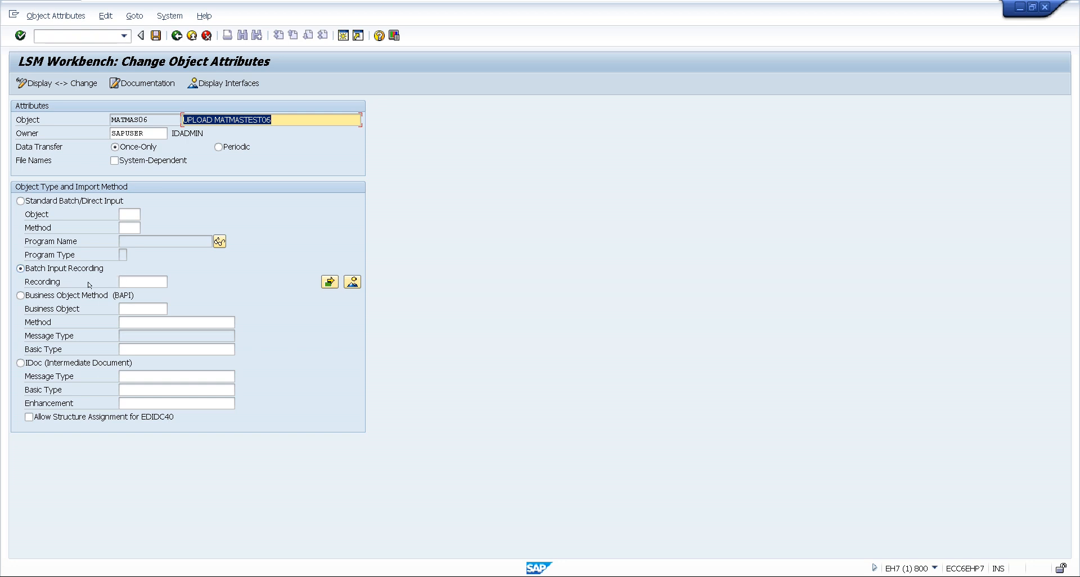
# Assign the recording MATMAS06 to the object, save the attributes and return to the process steps
pyautogui.click(133, 279)
pyautogui.press('F4')
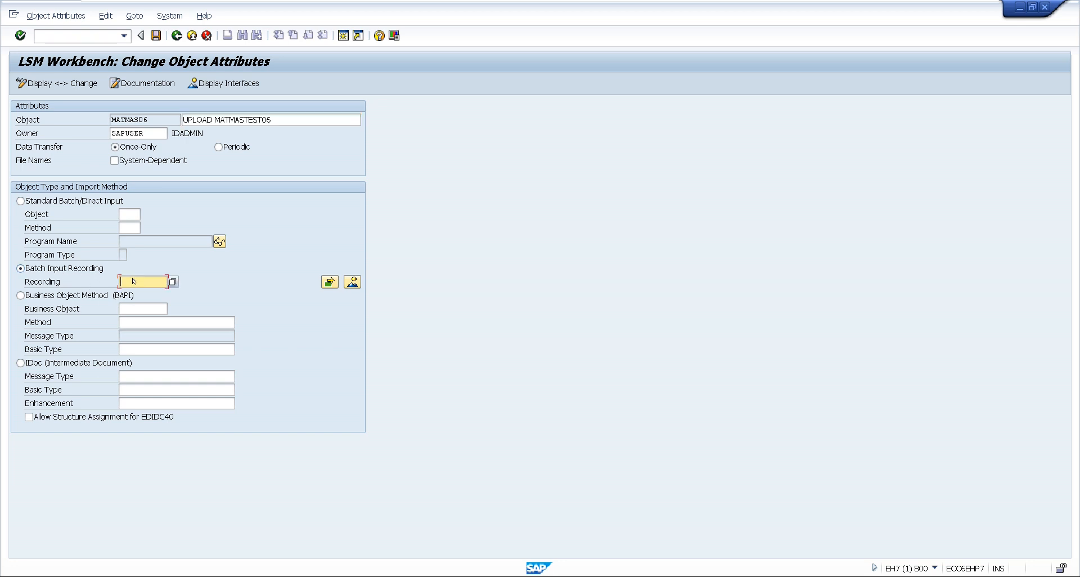
pyautogui.click(159, 280)
pyautogui.click(156, 36)
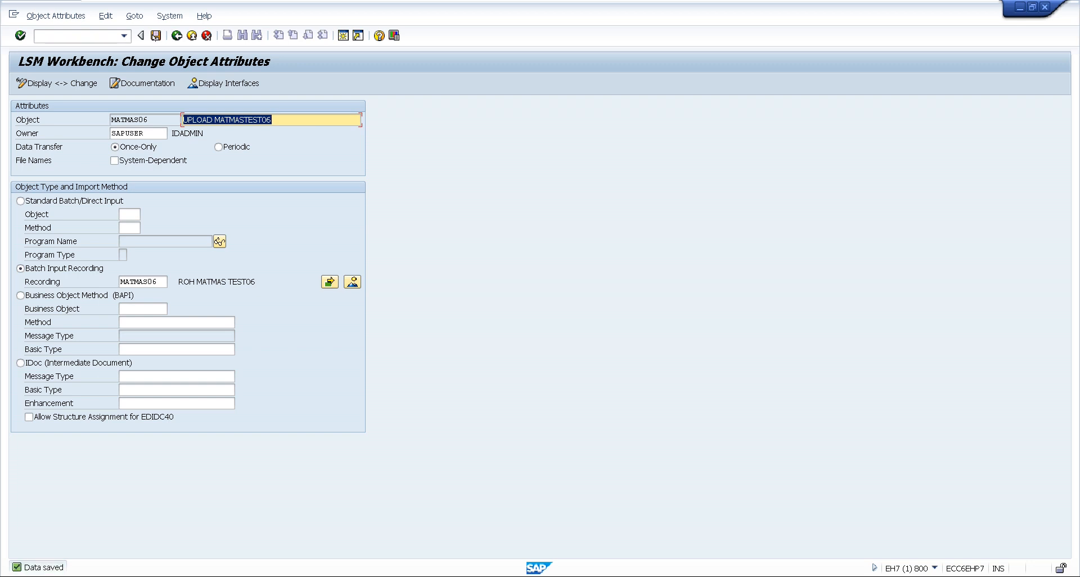
pyautogui.click(176, 35)
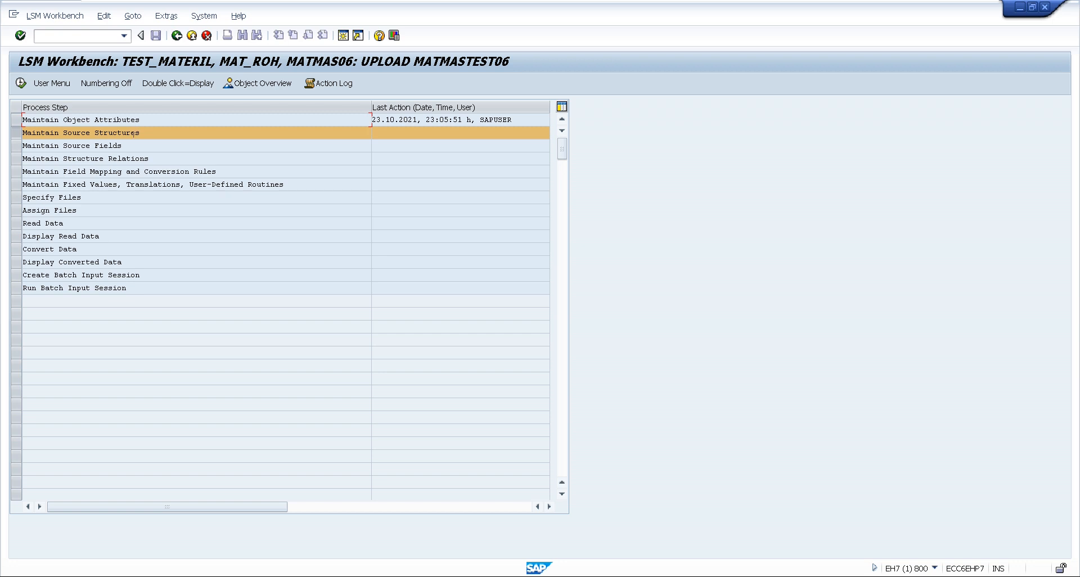
# Display the object overview as a table and copy the rows MBRSH to VERPR from target field name through target length
pyautogui.click(253, 85)
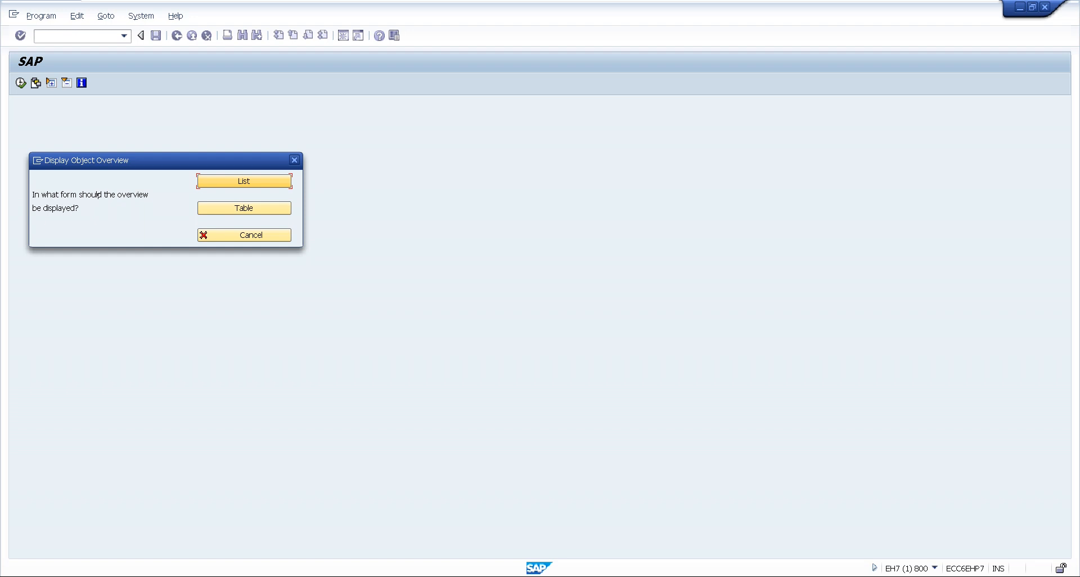
pyautogui.click(223, 207)
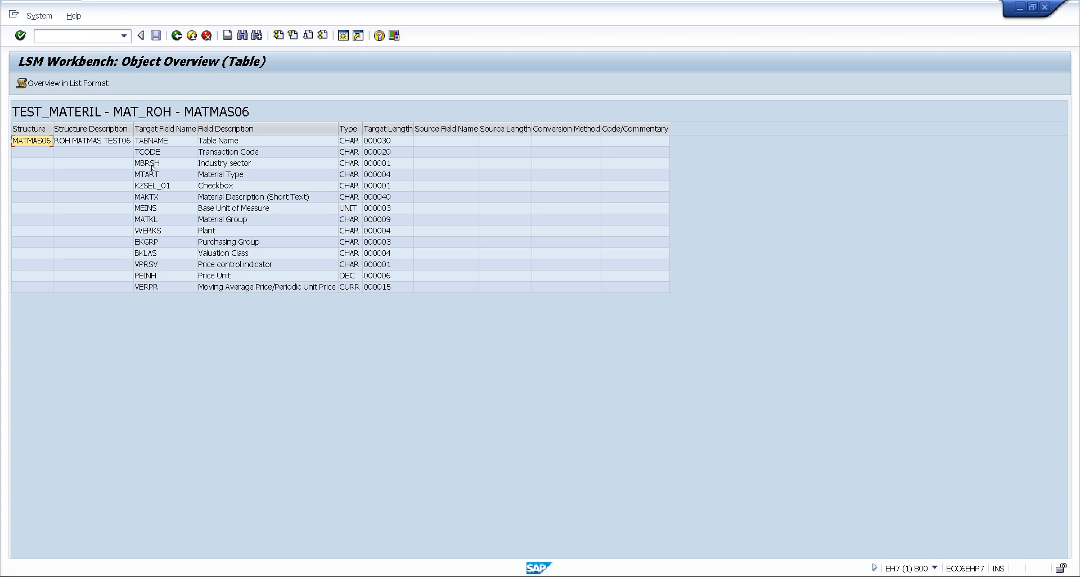
pyautogui.click(153, 165)
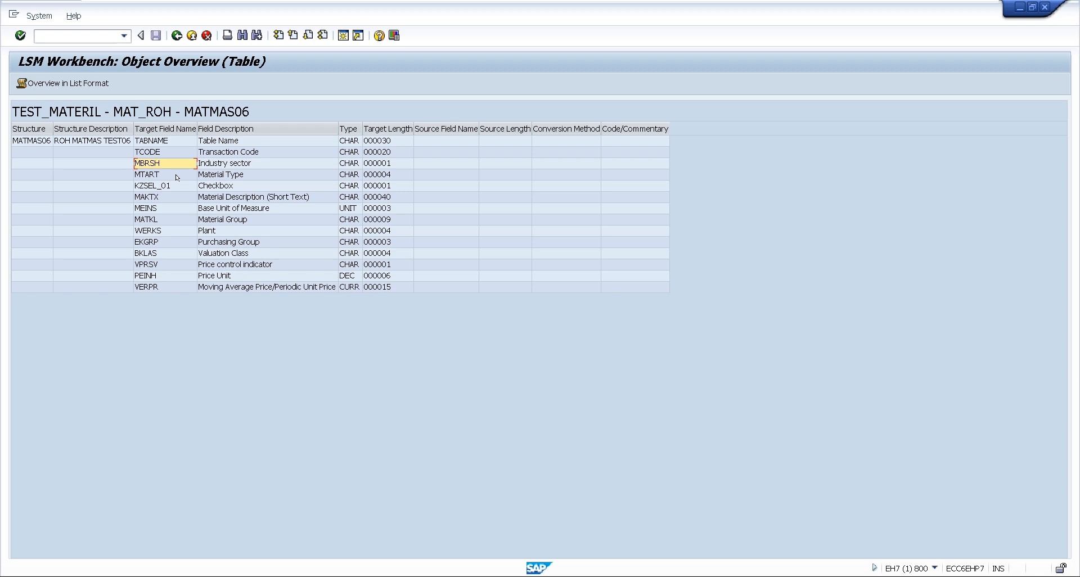
pyautogui.moveTo(174, 162); pyautogui.dragTo(369, 285)
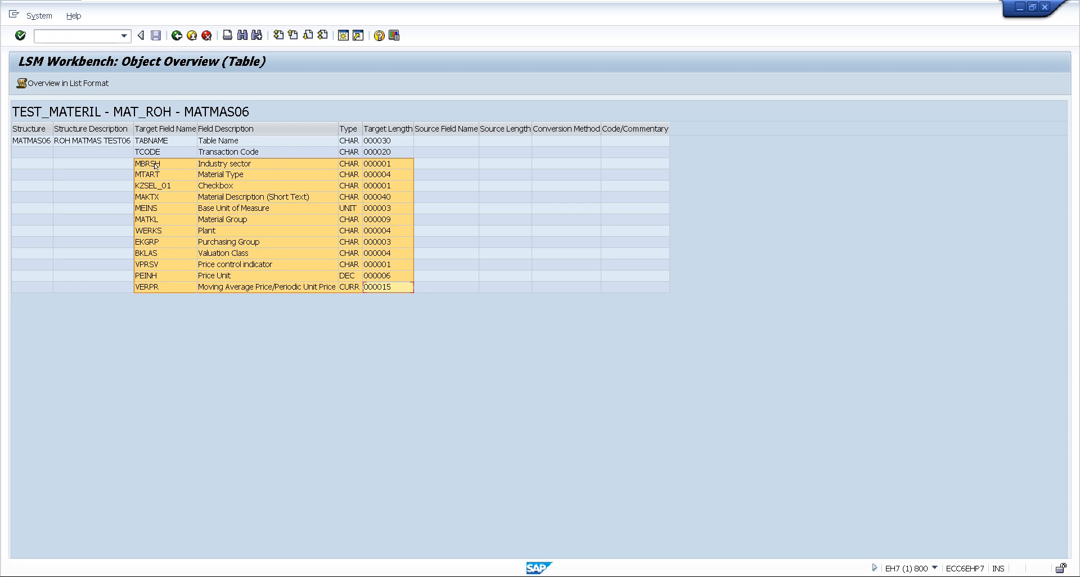
pyautogui.hotkey('ctrl', 'c')
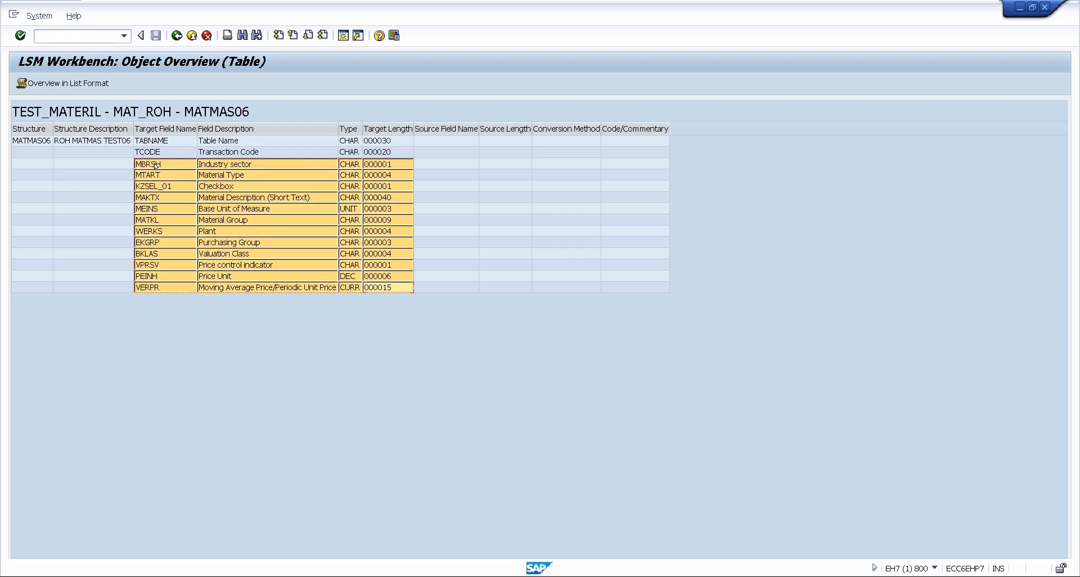
# Switch to Excel, paste the copied field rows into a blank workbook from cell A1 and autofit the column widths
pyautogui.press('super+r')
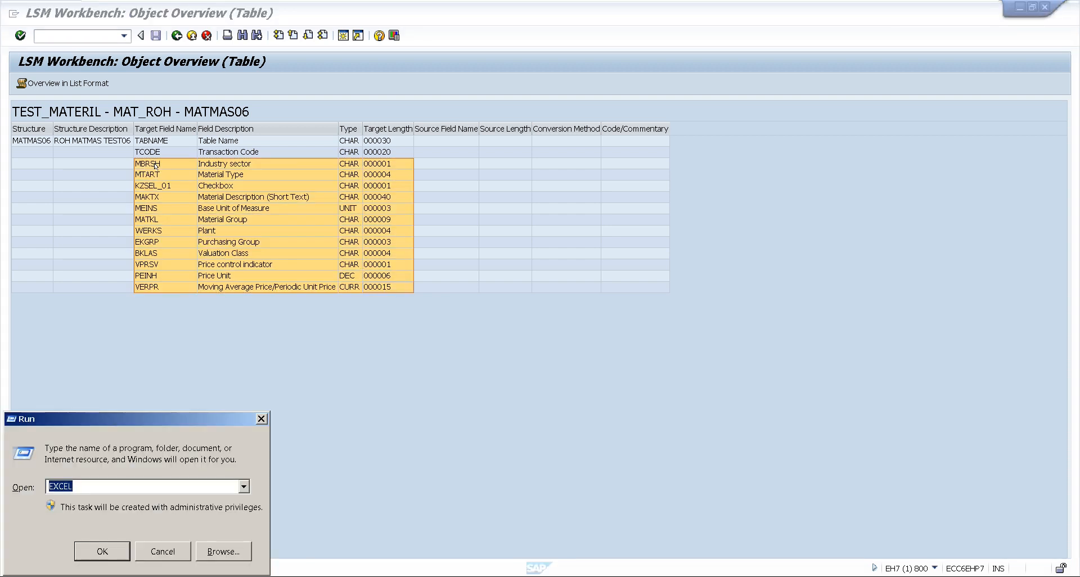
pyautogui.press('Return')
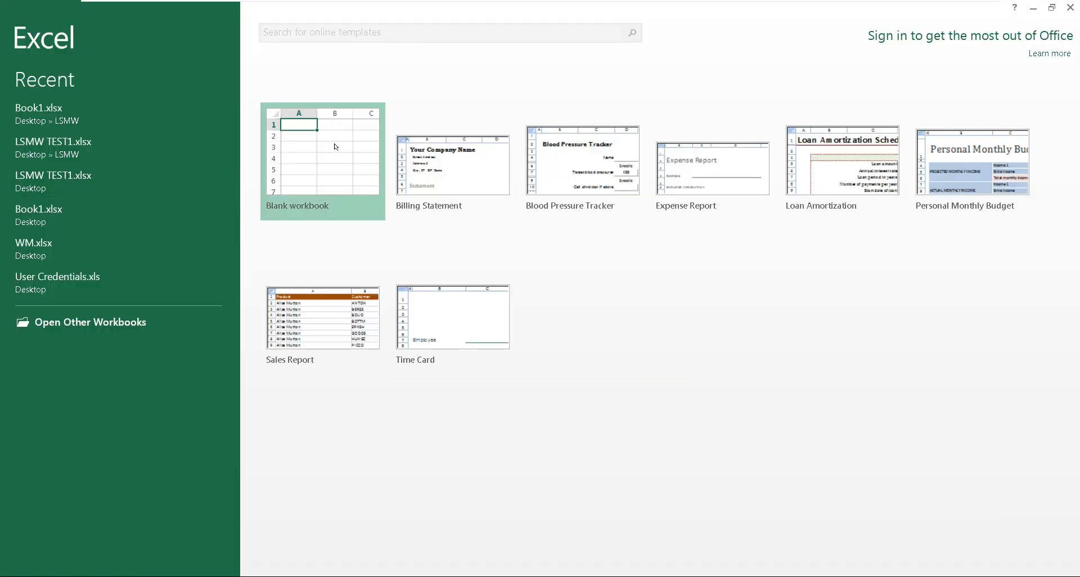
pyautogui.click(313, 148)
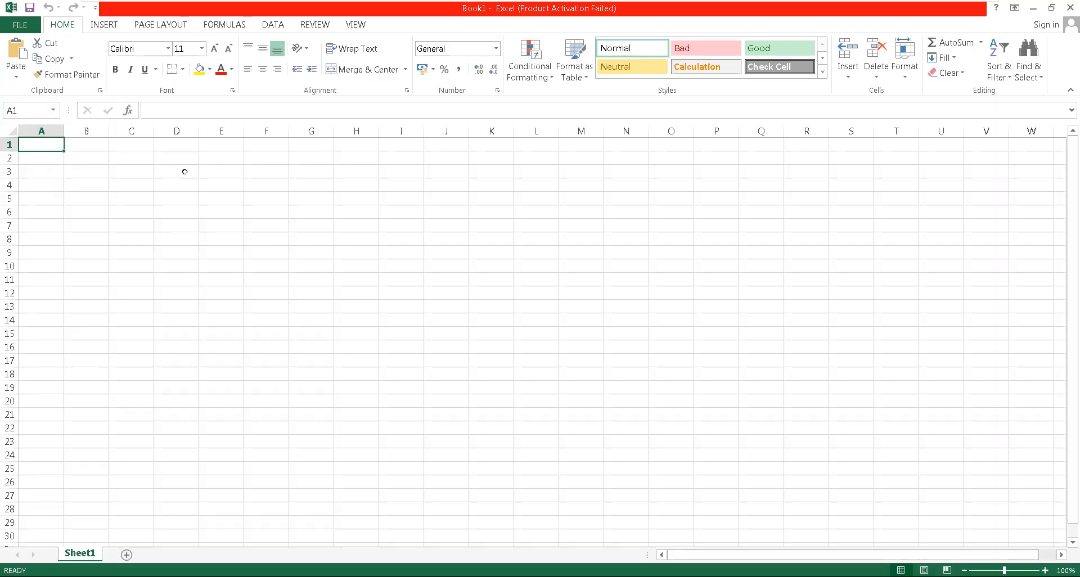
pyautogui.hotkey('ctrl', 'v')
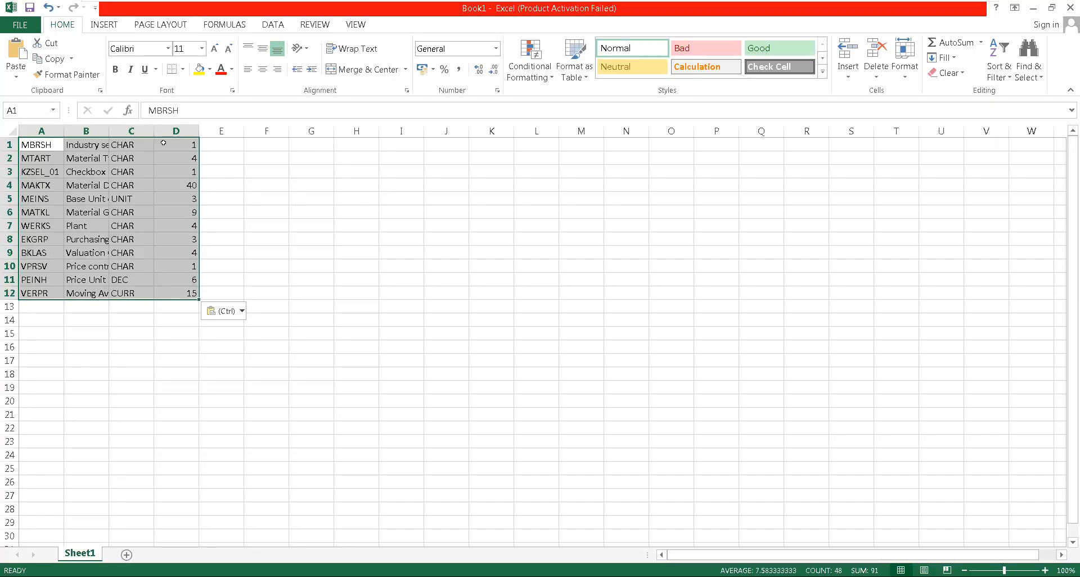
pyautogui.click(9, 132)
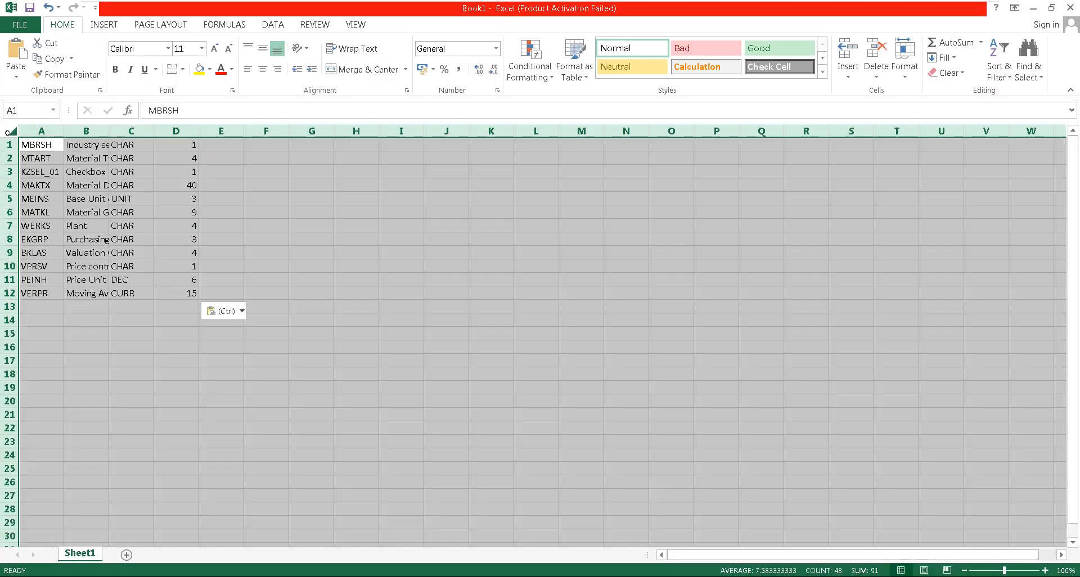
pyautogui.doubleClick(63, 131)
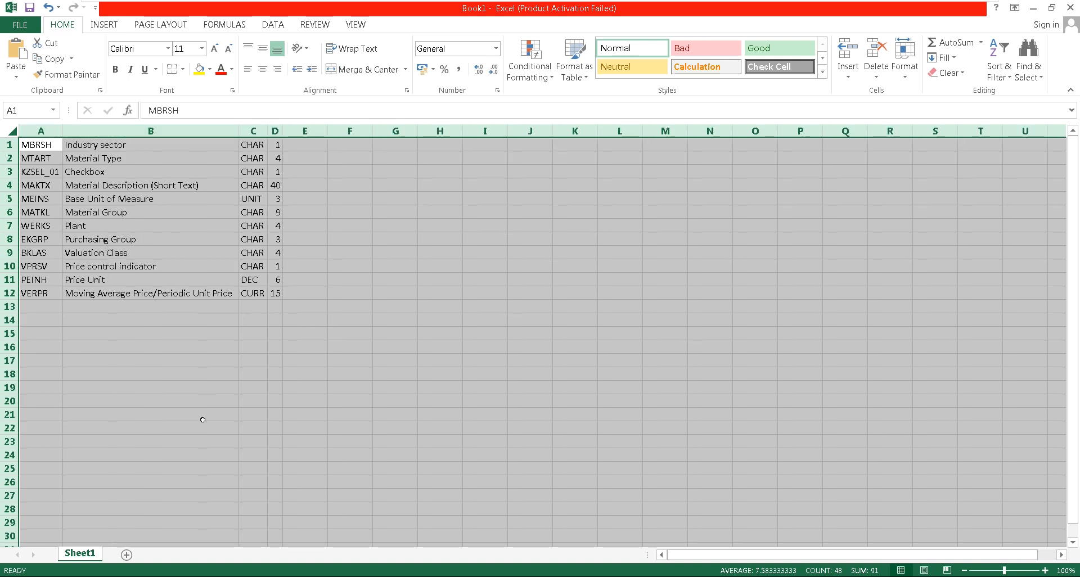
pyautogui.click(155, 268)
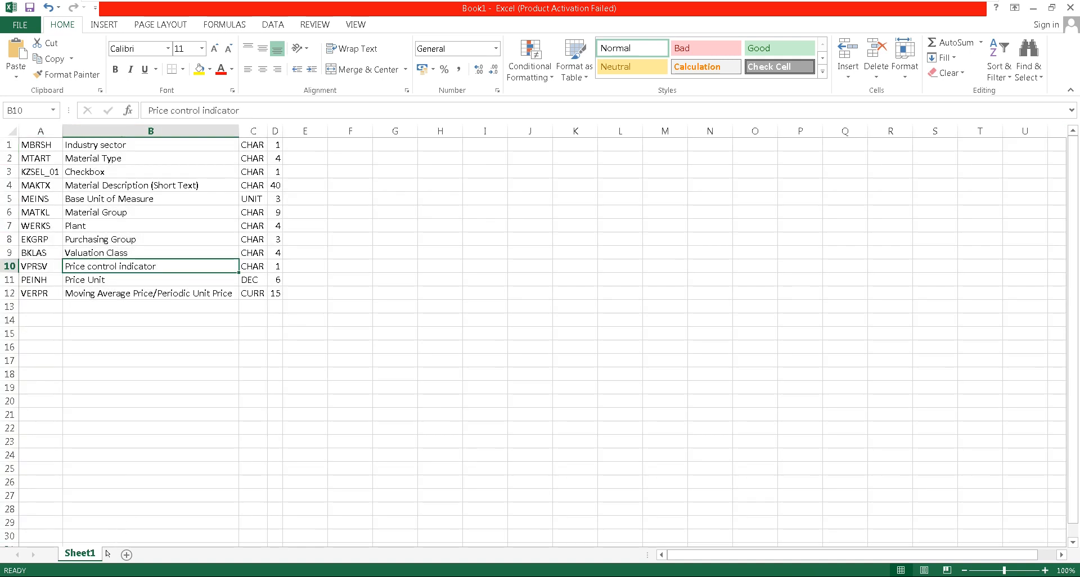
# Rename the sheet that holds the pasted field list as Record
pyautogui.doubleClick(87, 554)
pyautogui.press('BackSpace')
pyautogui.write('Record')
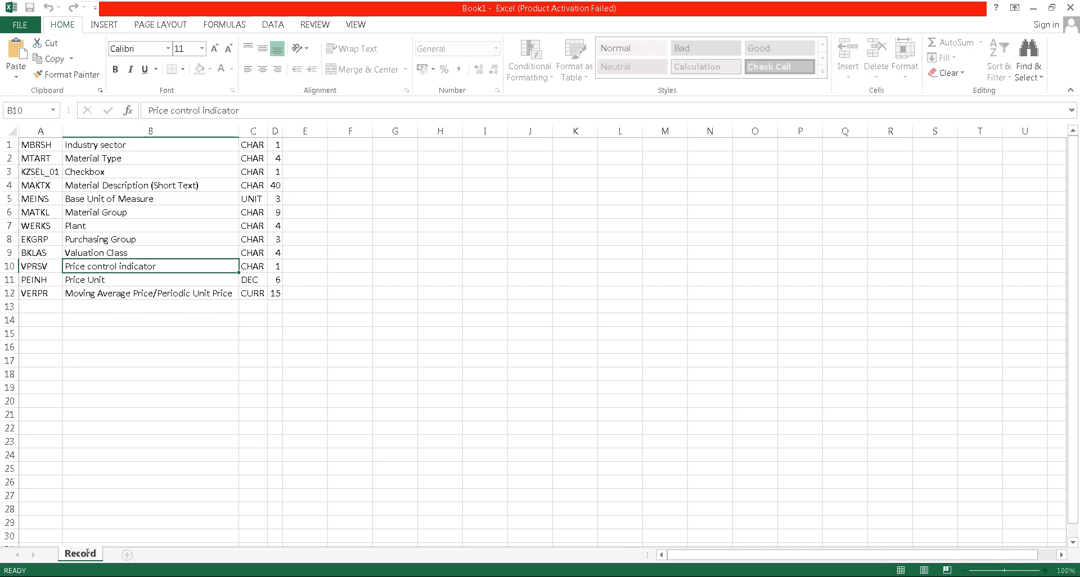
pyautogui.click(176, 410)
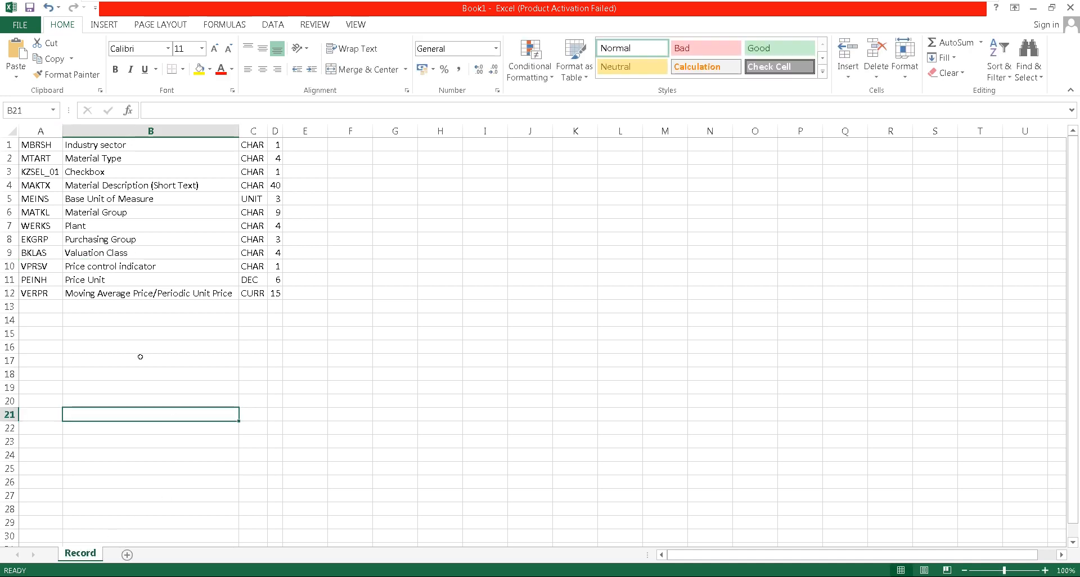
# Add a second worksheet to the workbook and name it Structure
pyautogui.click(126, 554)
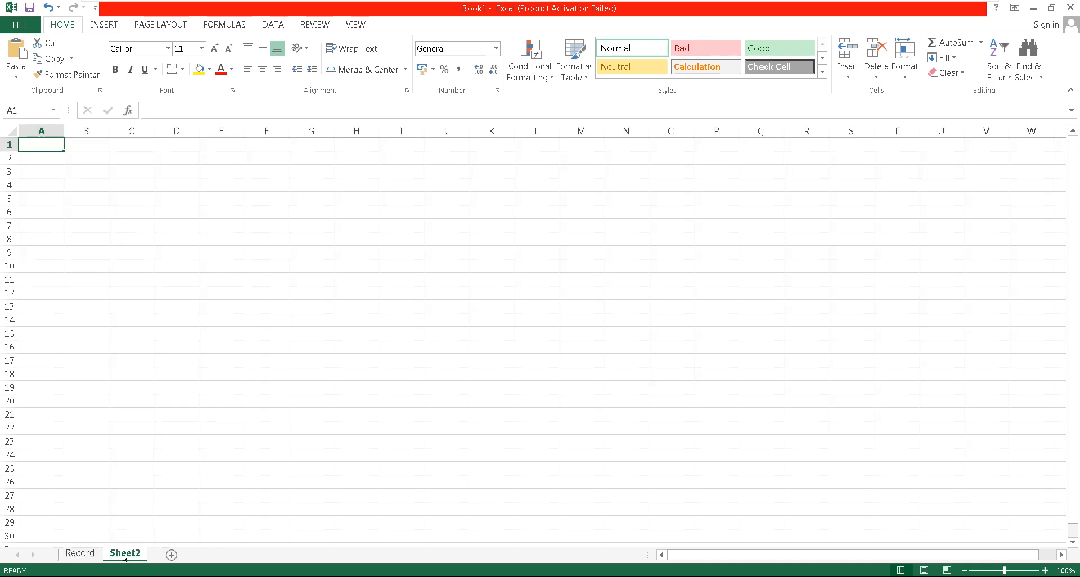
pyautogui.doubleClick(124, 554)
pyautogui.write('St')
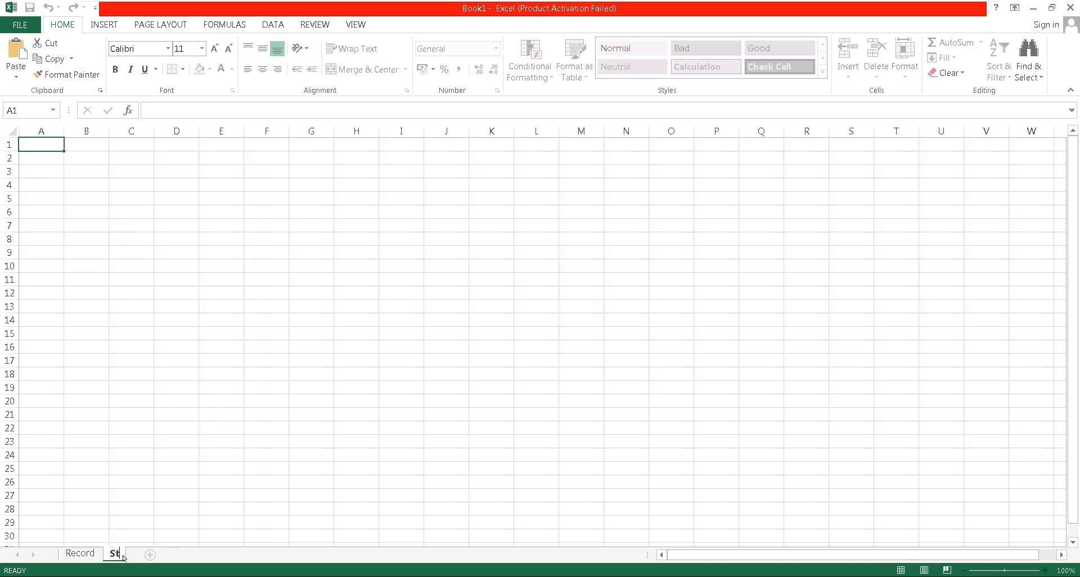
pyautogui.write('ructure')
pyautogui.click(185, 522)
# Add a third worksheet after Structure and name it Reference
pyautogui.click(182, 555)
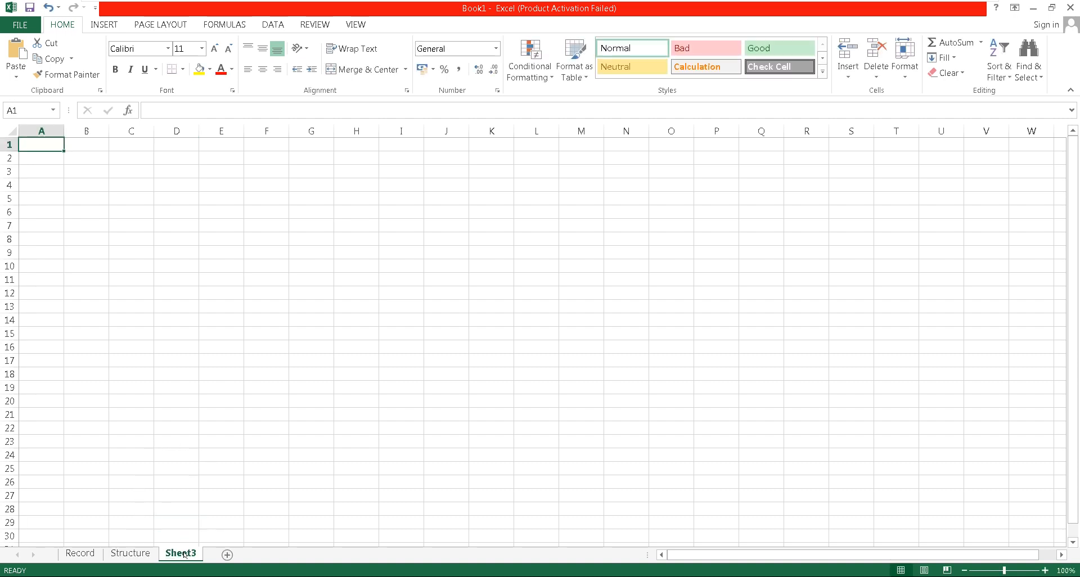
pyautogui.doubleClick(185, 554)
pyautogui.write('Refer')
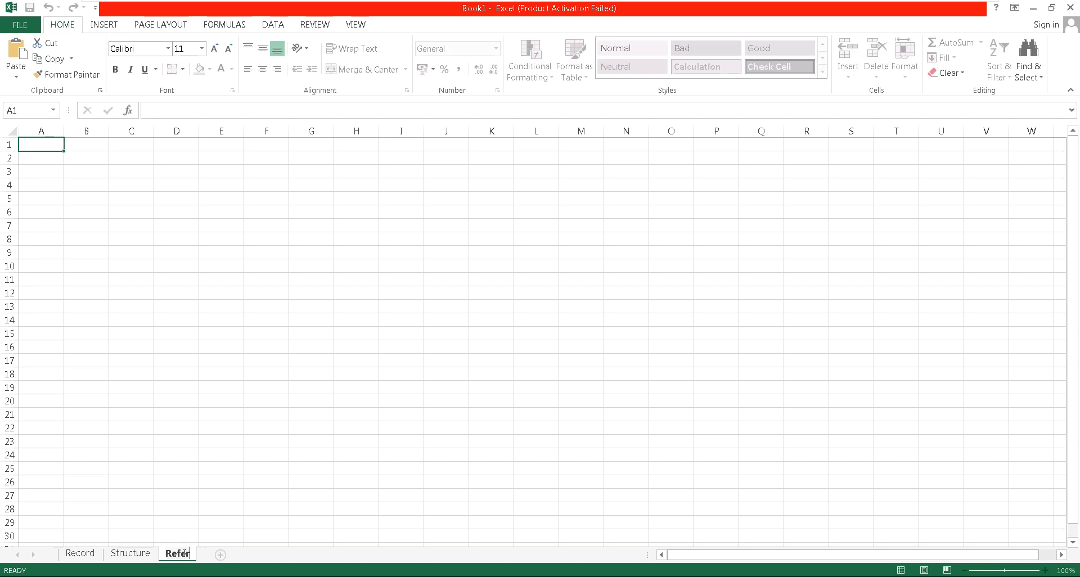
pyautogui.write('ebce')
pyautogui.press('BackSpace')
pyautogui.press('BackSpace')
pyautogui.press('BackSpace')
pyautogui.write('nce')
# Add a fourth worksheet after Reference and name it Input
pyautogui.click(240, 554)
pyautogui.doubleClick(238, 554)
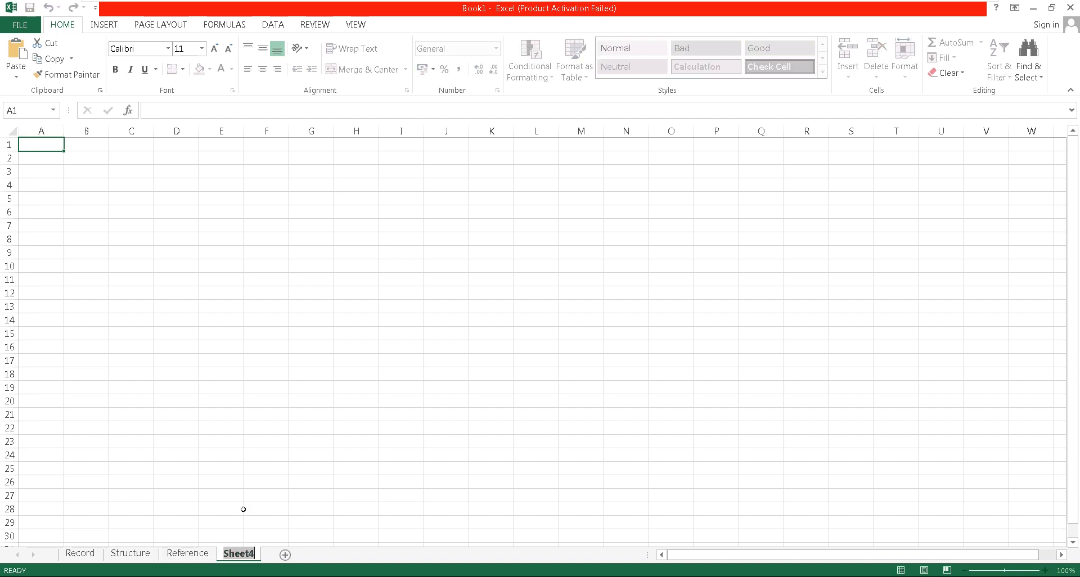
pyautogui.write('Inpur')
pyautogui.press('BackSpace')
pyautogui.write('t')
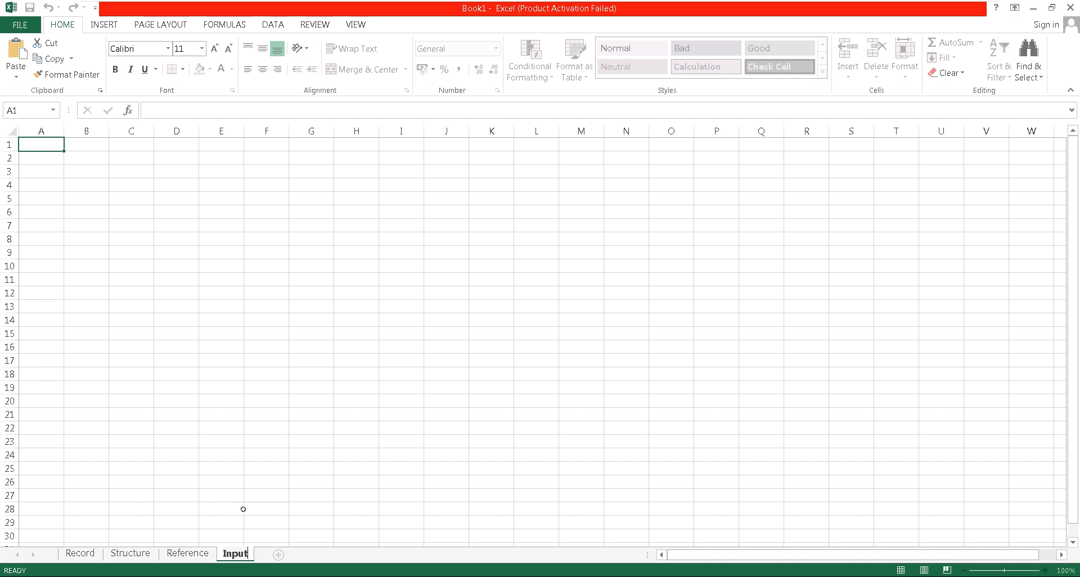
pyautogui.click(238, 432)
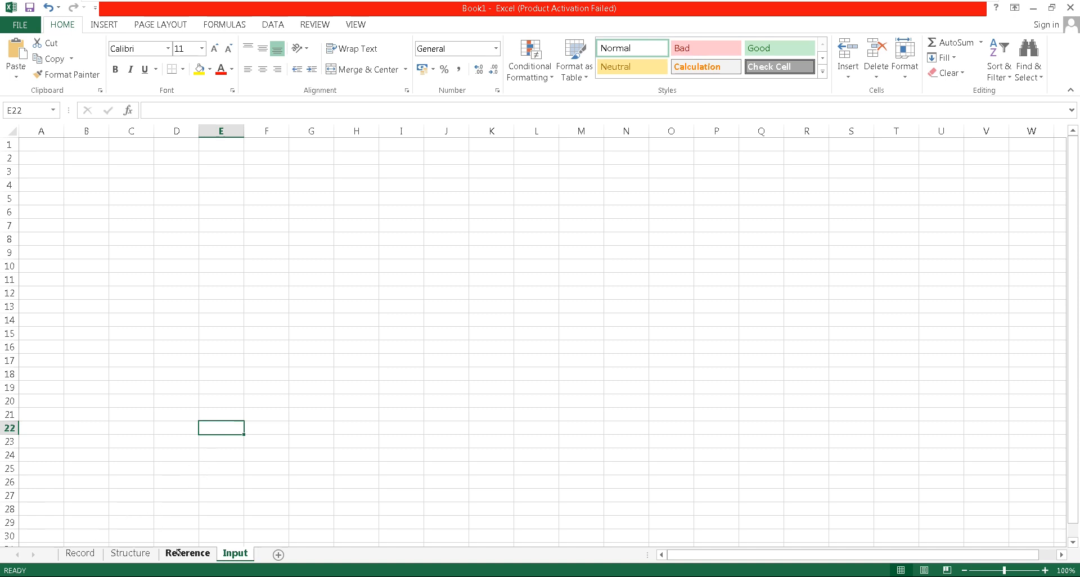
# Copy the whole Record sheet into the Structure sheet from cell A1 and delete the field description column B there
pyautogui.click(73, 556)
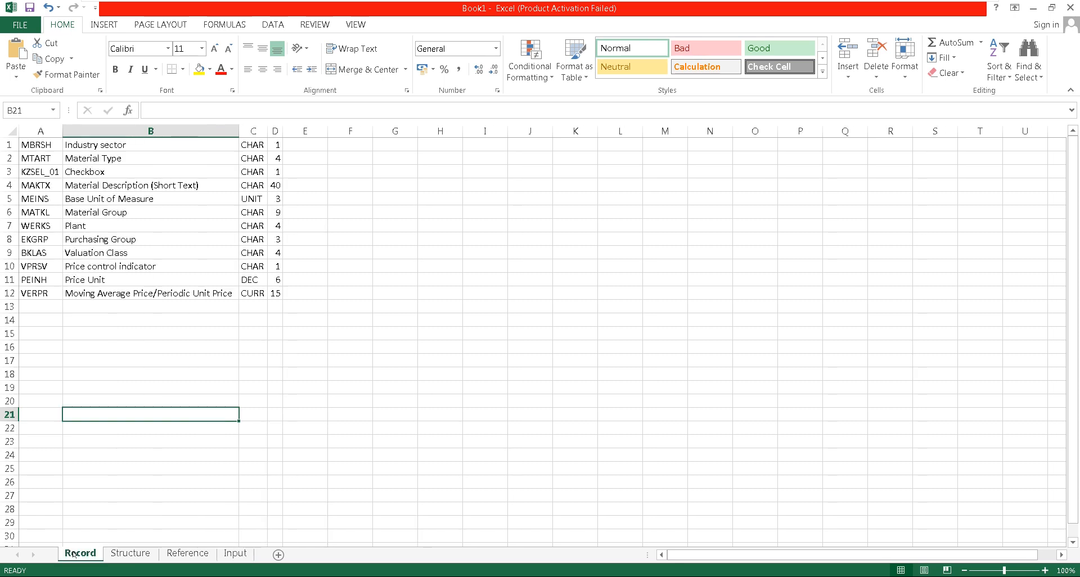
pyautogui.click(12, 131)
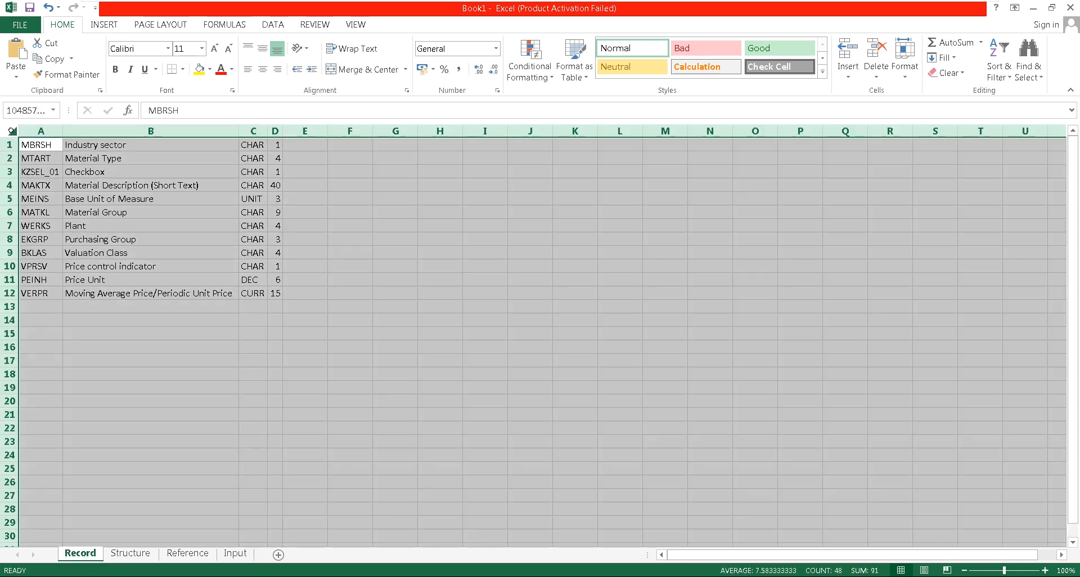
pyautogui.hotkey('ctrl', 'c')
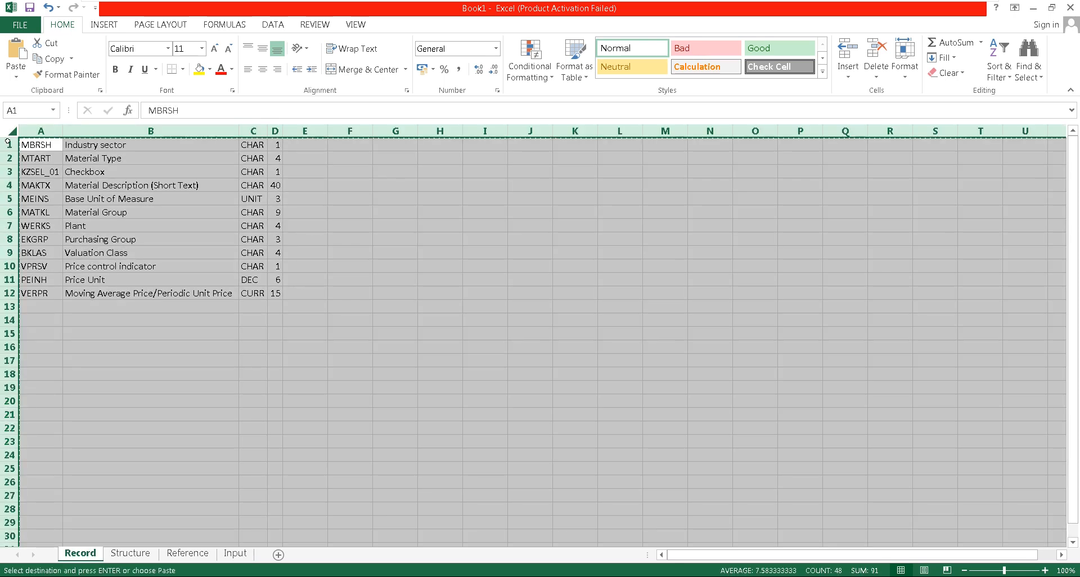
pyautogui.click(137, 556)
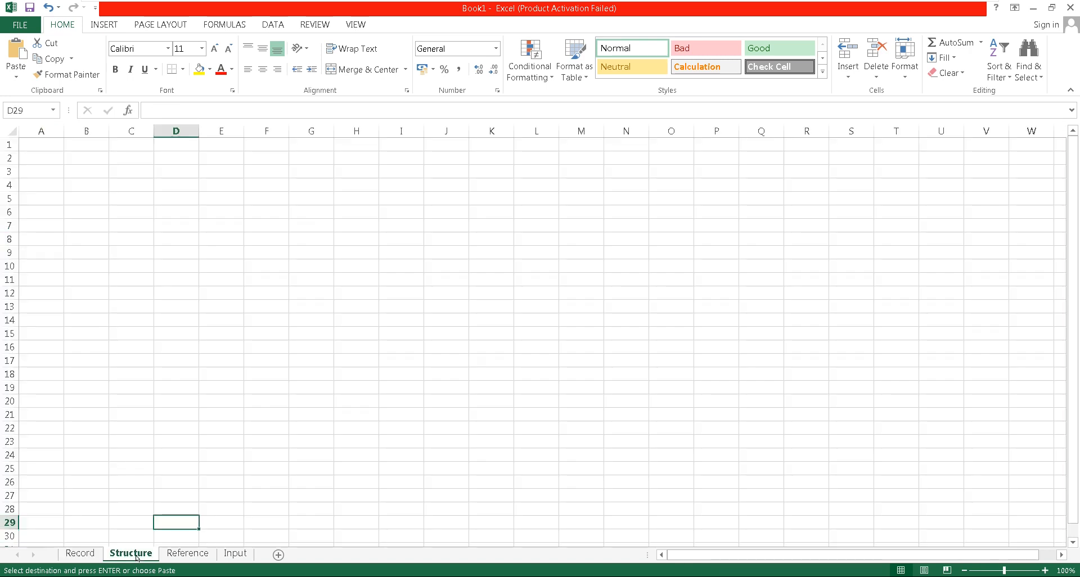
pyautogui.click(40, 143)
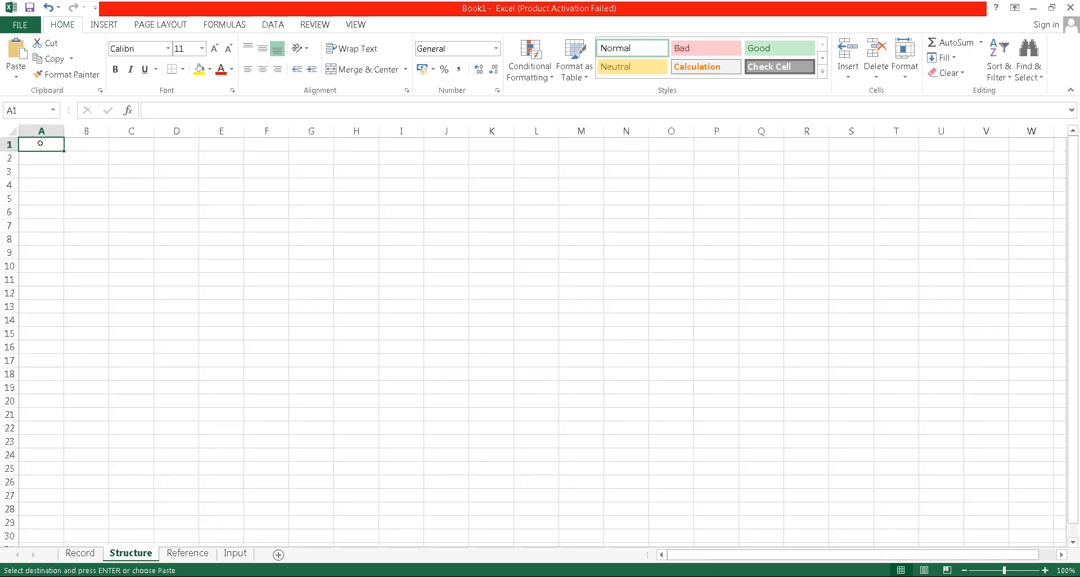
pyautogui.hotkey('ctrl', 'v')
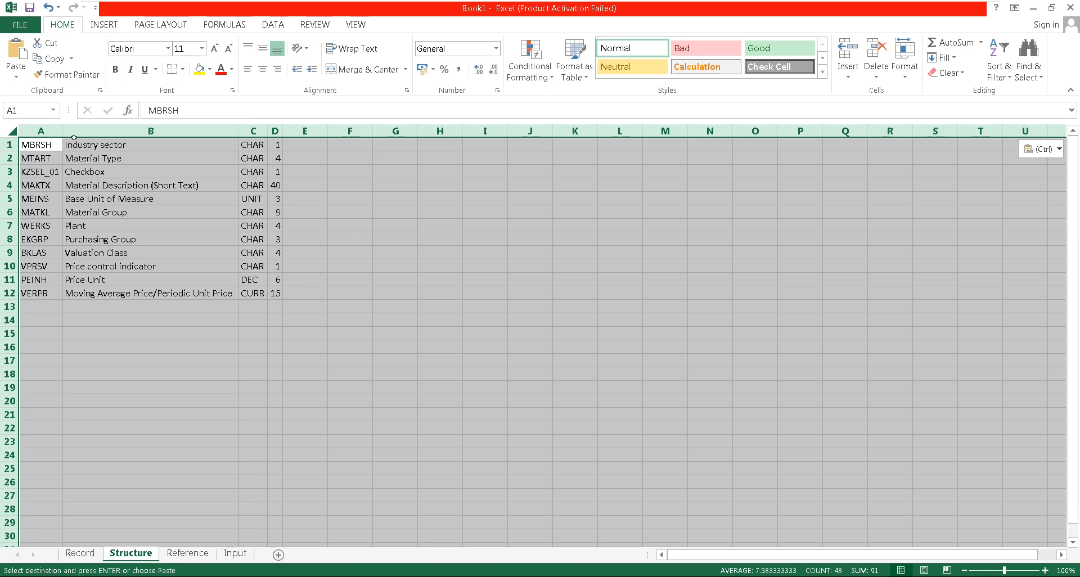
pyautogui.click(83, 130)
pyautogui.hotkey('ctrl', '-')
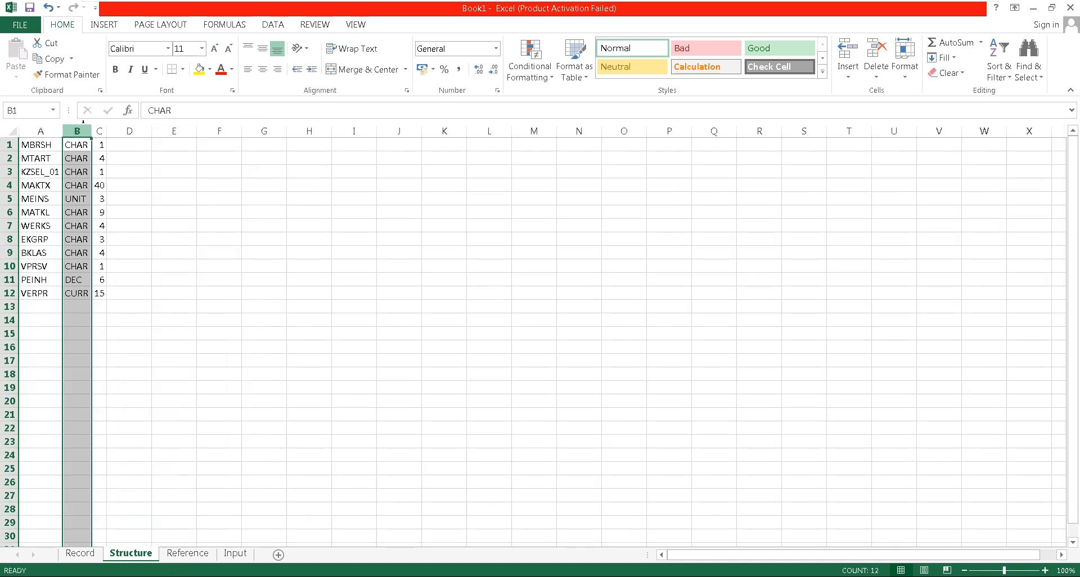
# Insert an empty row above the field list in the Structure sheet and enter the header Field name in A1
pyautogui.click(30, 138)
pyautogui.hotkey('alt', 'h')
pyautogui.write('irFiel')
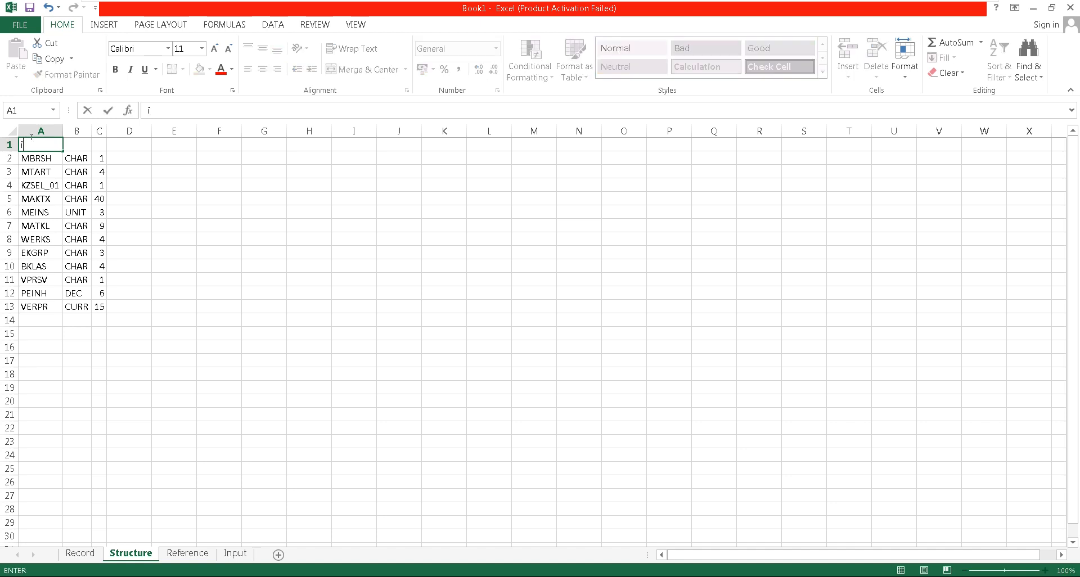
pyautogui.press('BackSpace')
pyautogui.write('ld namw')
pyautogui.press('Return')
pyautogui.press('Up')
pyautogui.press('F2')
pyautogui.press('BackSpace')
pyautogui.write('2')
pyautogui.press('Return')
pyautogui.press('Up')
pyautogui.press('F2')
pyautogui.press('BackSpace')
pyautogui.write('e`')
pyautogui.press('Tab')
# Enter the headers Char in B1 and Length in C1 of the Structure sheet
pyautogui.write('C')
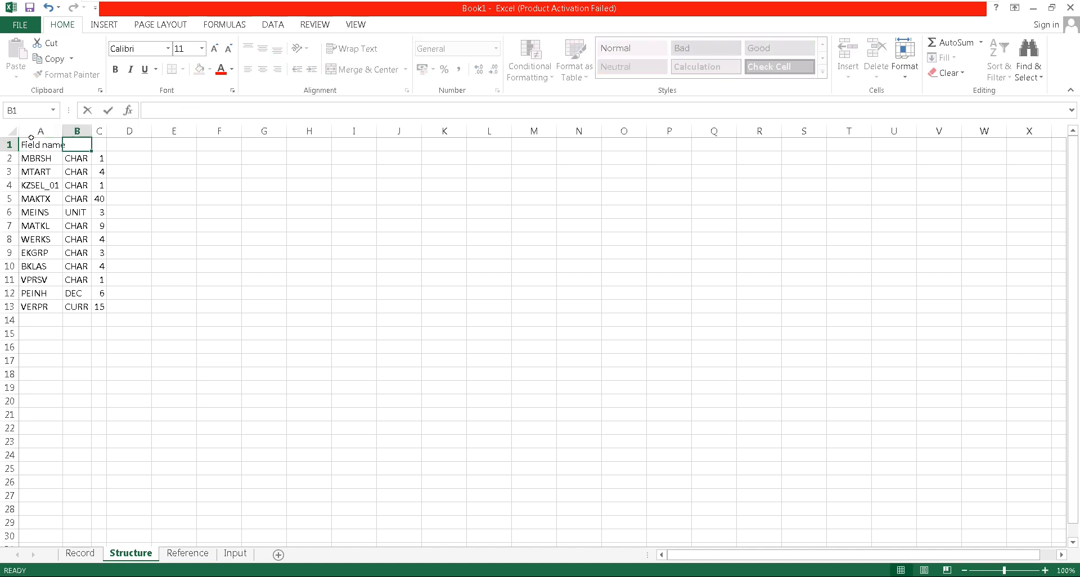
pyautogui.write('har')
pyautogui.press('Tab')
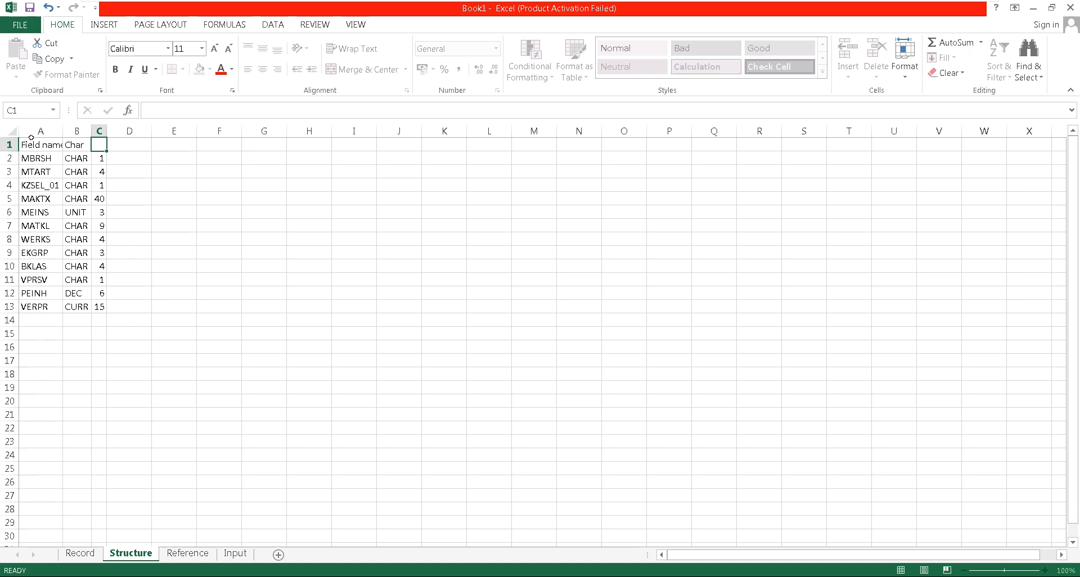
pyautogui.write('Length')
pyautogui.press('Return')
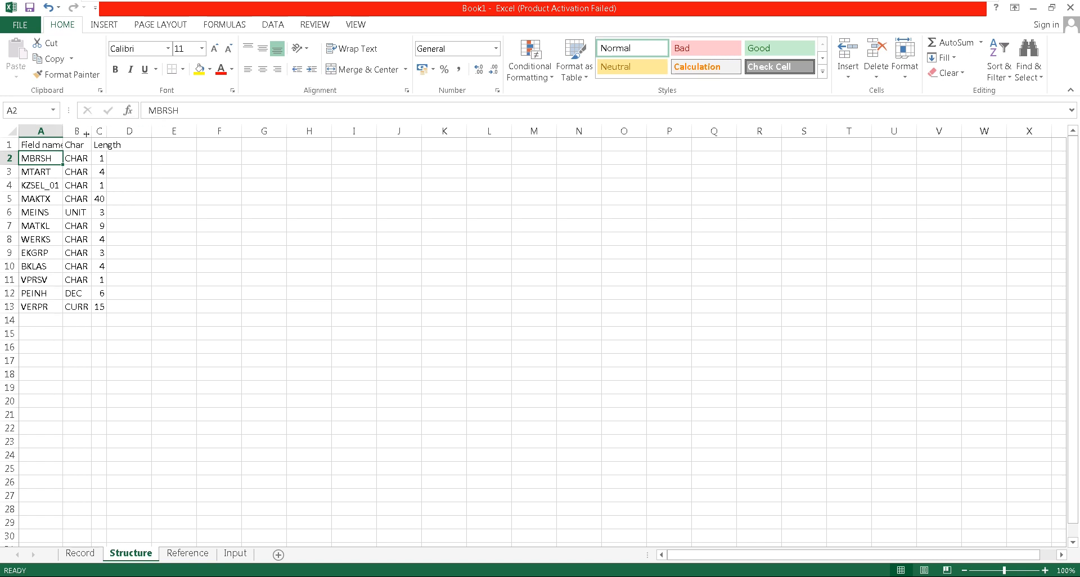
# Fill all the field type cells B2:B13 in the Structure sheet with C
pyautogui.moveTo(79, 158); pyautogui.dragTo(84, 311)
pyautogui.hotkey('ctrl', 'f')
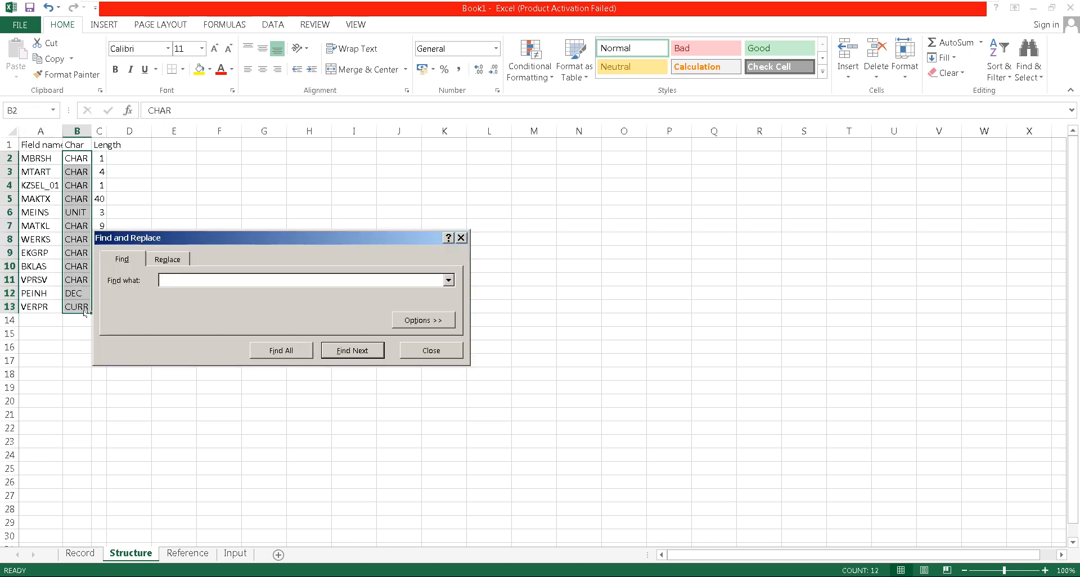
pyautogui.press('Escape')
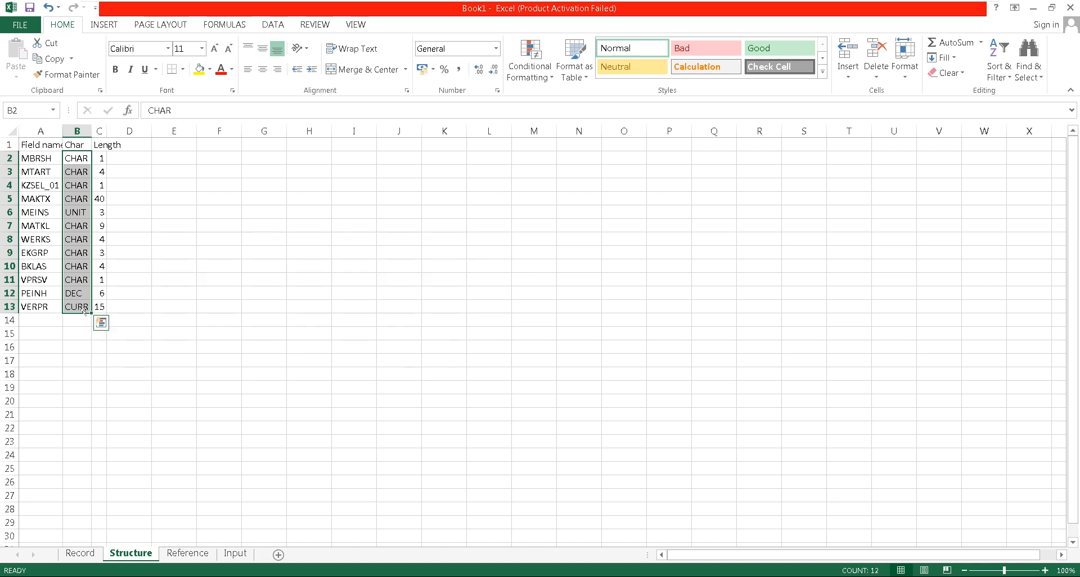
pyautogui.write('c')
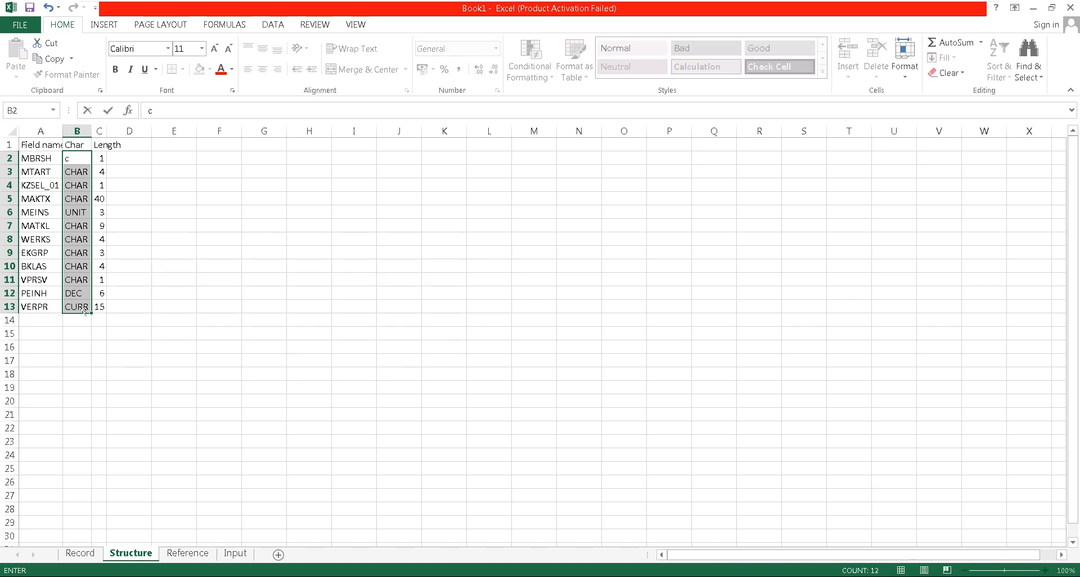
pyautogui.write('C')
pyautogui.hotkey('ctrl', 'Return')
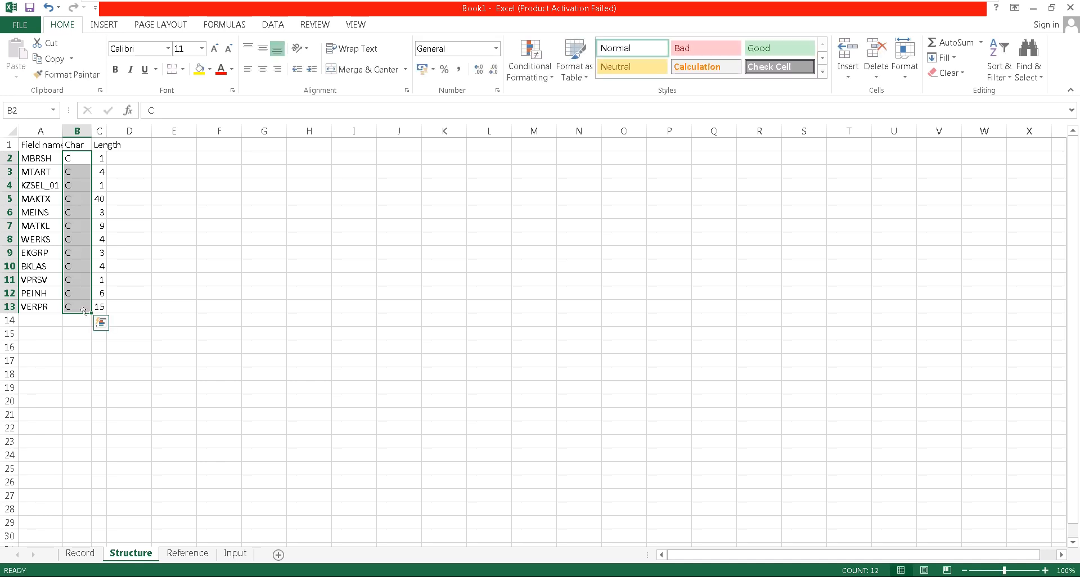
# Autofit the widths of the Length and Field name columns in the Structure sheet
pyautogui.doubleClick(106, 128)
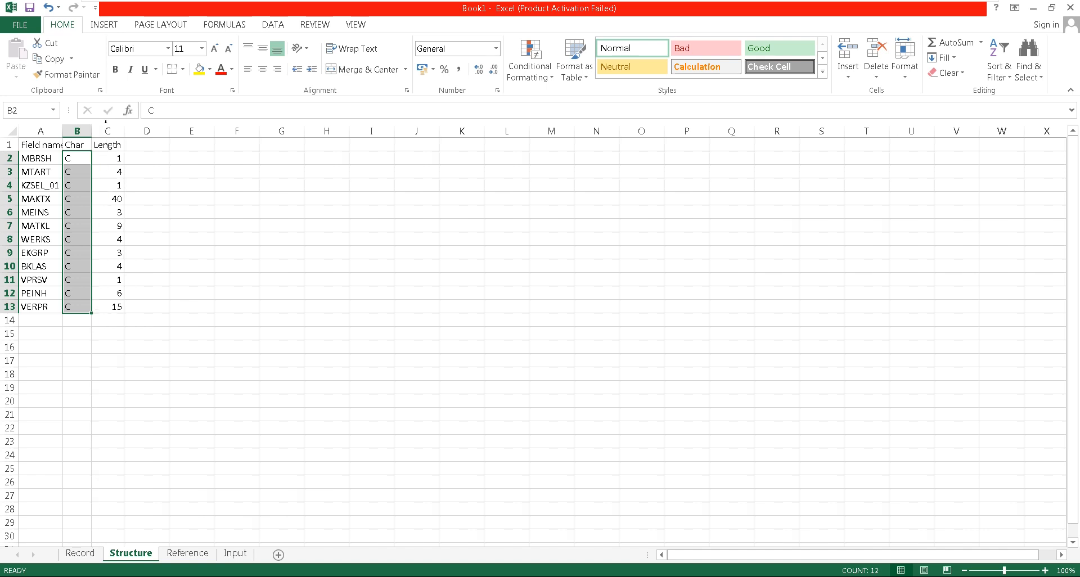
pyautogui.doubleClick(62, 130)
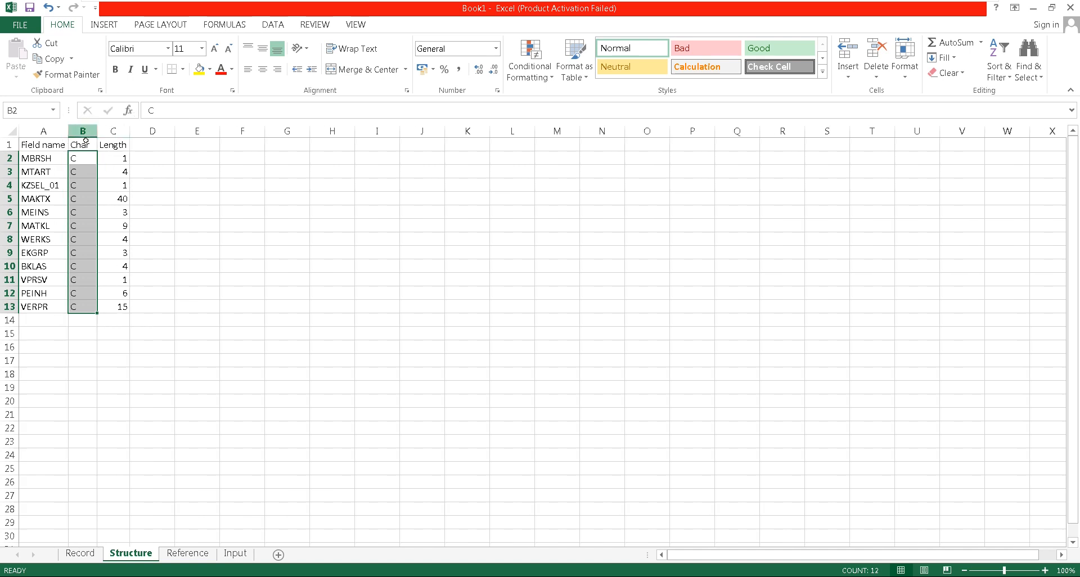
pyautogui.click(104, 159)
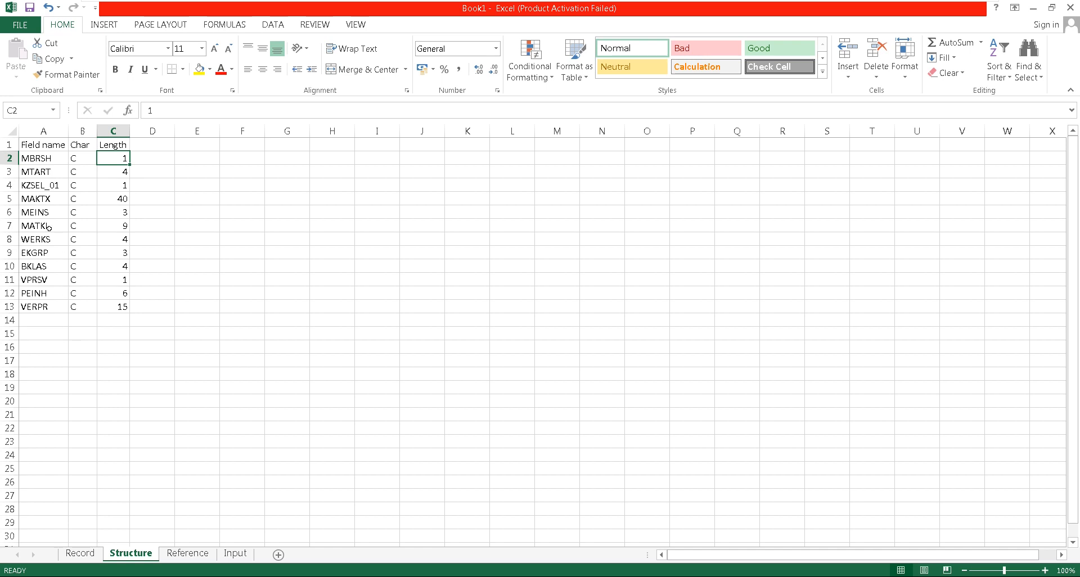
# Try to paste a transposed copy of the entire Record sheet at A1 of the Reference sheet
pyautogui.click(79, 553)
pyautogui.click(6, 134)
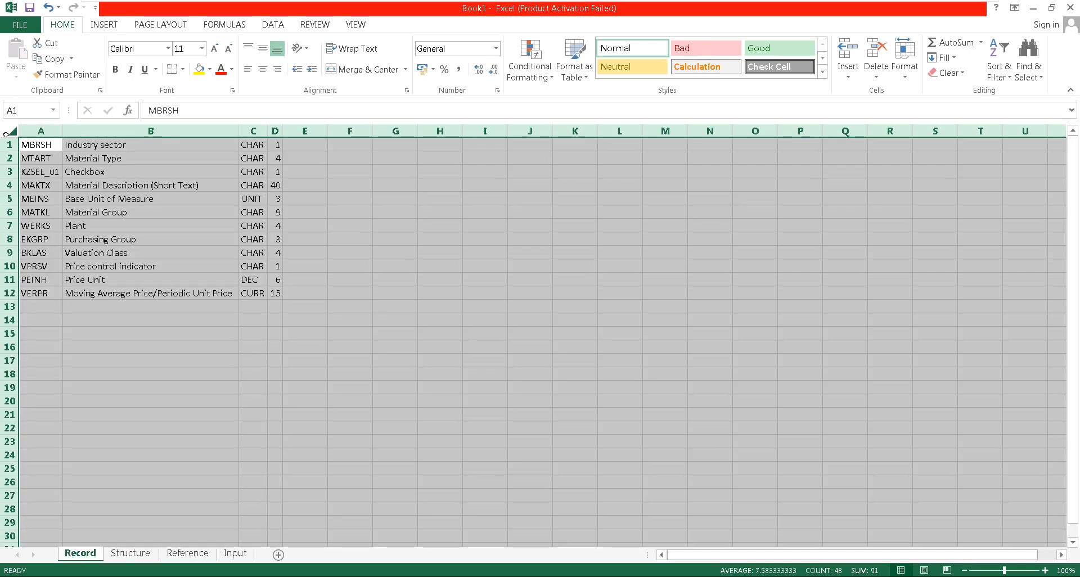
pyautogui.hotkey('ctrl', 'c')
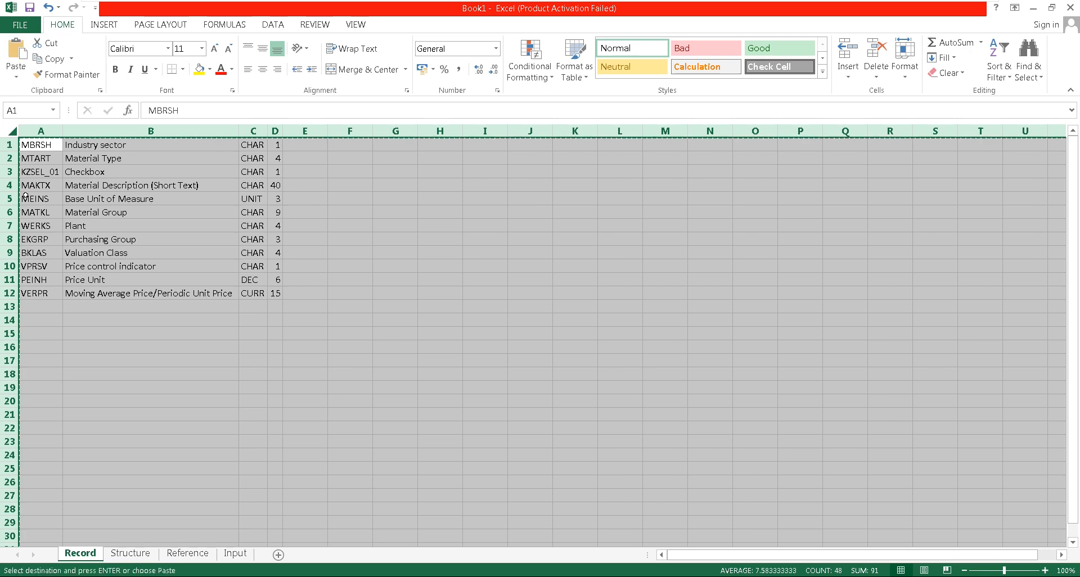
pyautogui.click(187, 553)
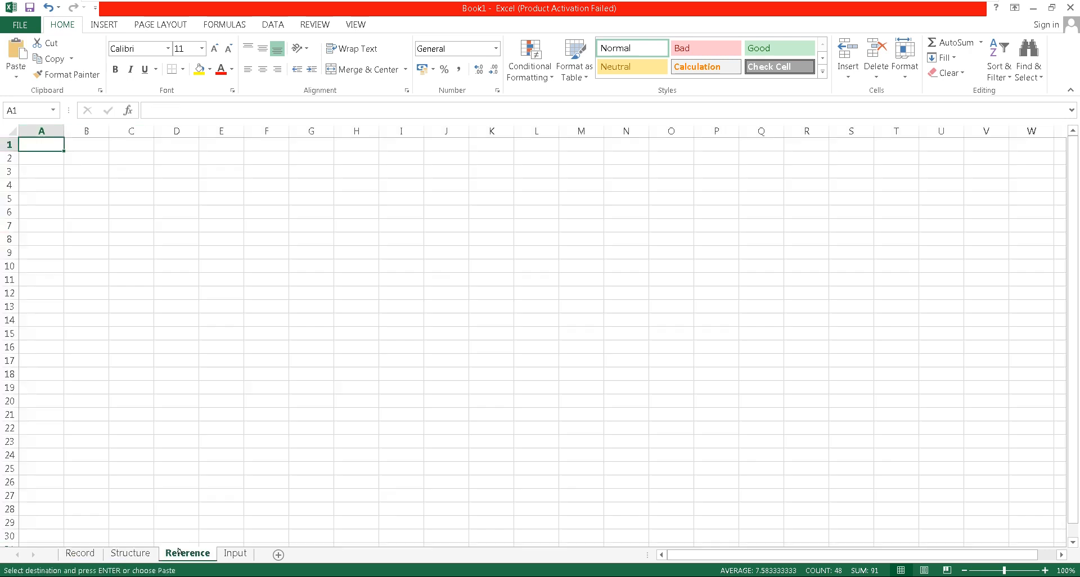
pyautogui.rightClick(36, 144)
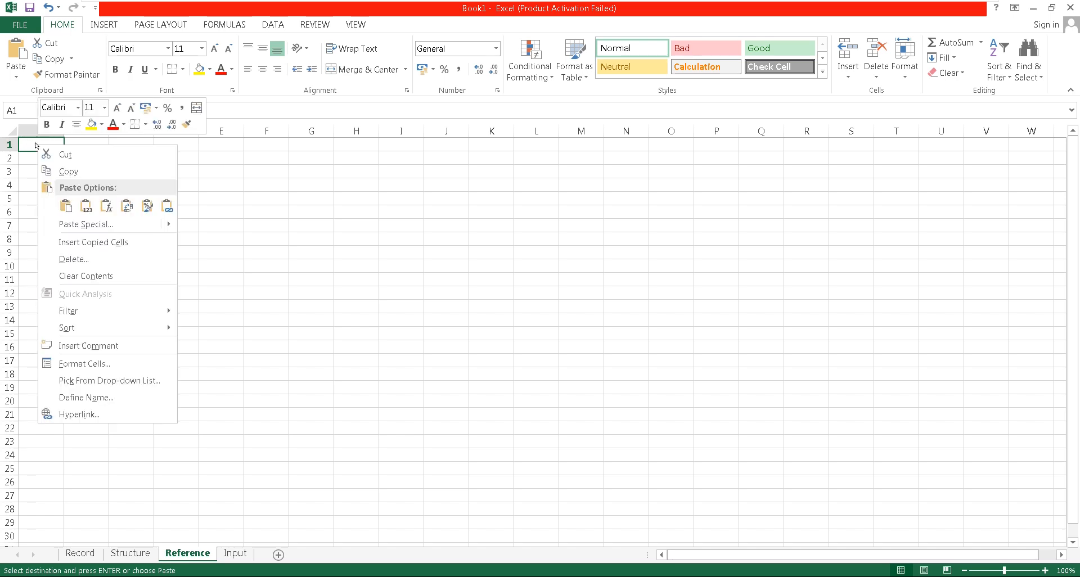
pyautogui.click(87, 225)
pyautogui.click(144, 293)
pyautogui.click(153, 319)
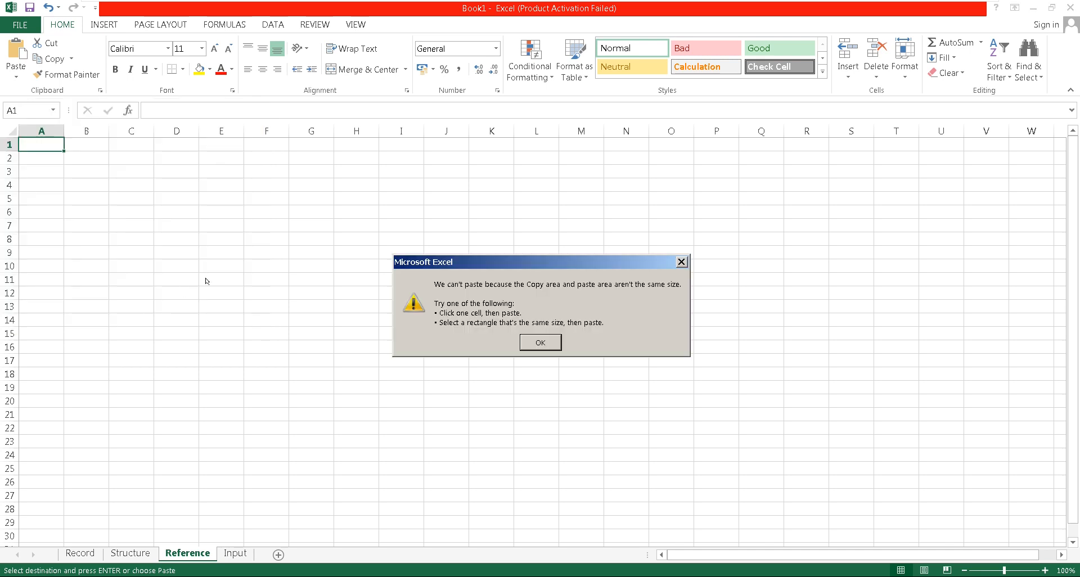
pyautogui.click(533, 339)
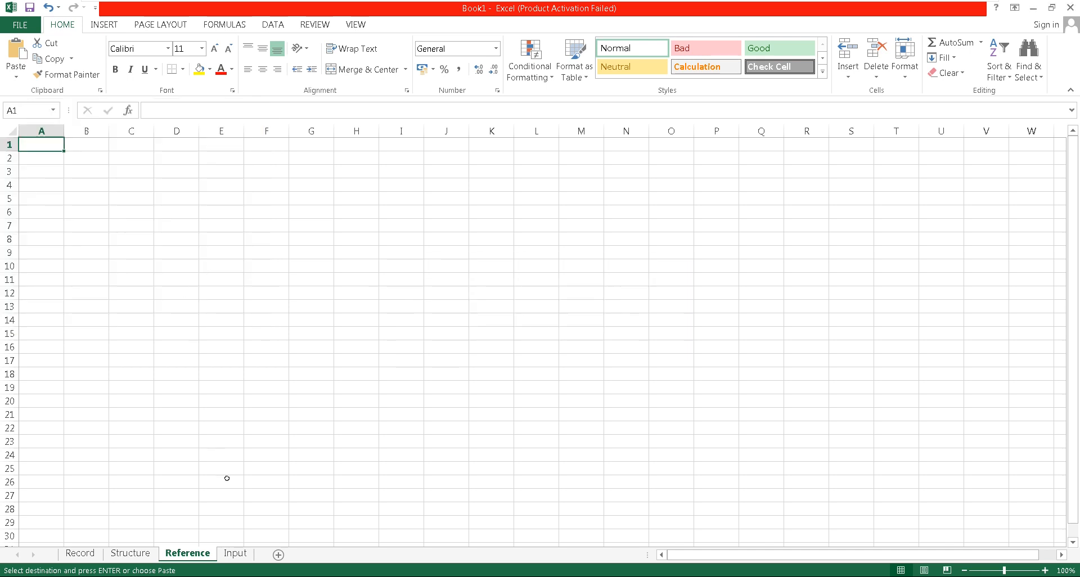
# Copy range A1:D12 of the Record sheet, paste it transposed at A1 of the Reference sheet, and autofit columns A to L there
pyautogui.click(79, 553)
pyautogui.hotkey('ctrl', 'a')
pyautogui.press('Escape')
pyautogui.moveTo(55, 145); pyautogui.dragTo(275, 293)
pyautogui.hotkey('ctrl', 'c')
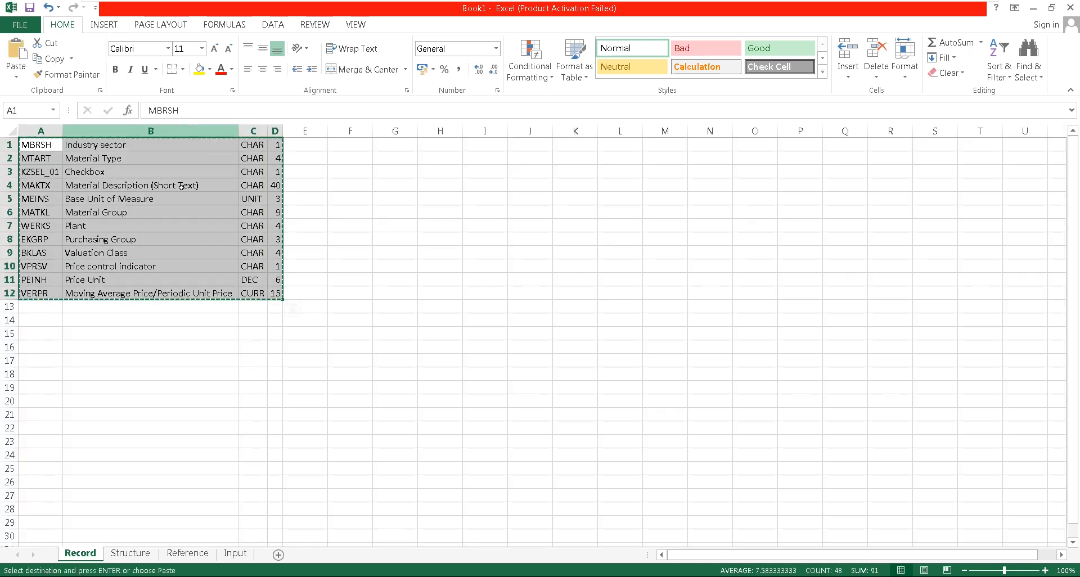
pyautogui.click(183, 553)
pyautogui.rightClick(35, 145)
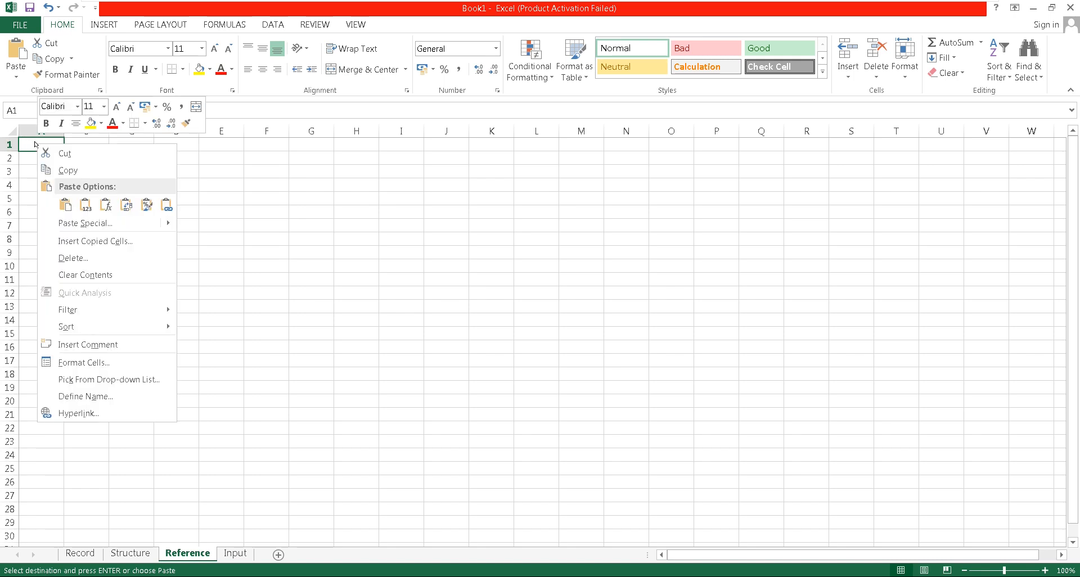
pyautogui.click(70, 223)
pyautogui.click(168, 289)
pyautogui.click(166, 314)
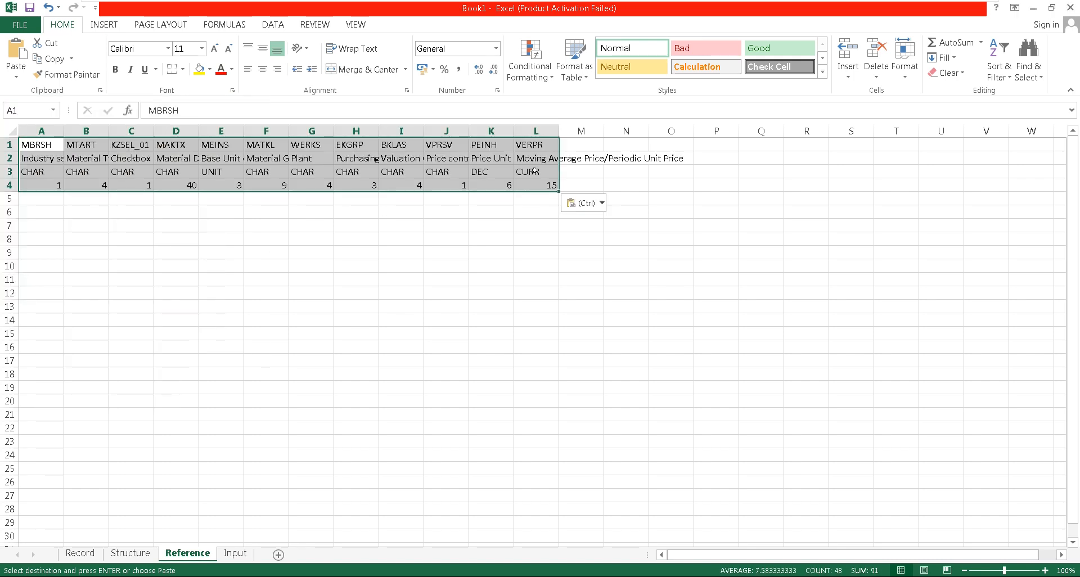
pyautogui.moveTo(54, 127); pyautogui.dragTo(555, 131)
pyautogui.doubleClick(555, 132)
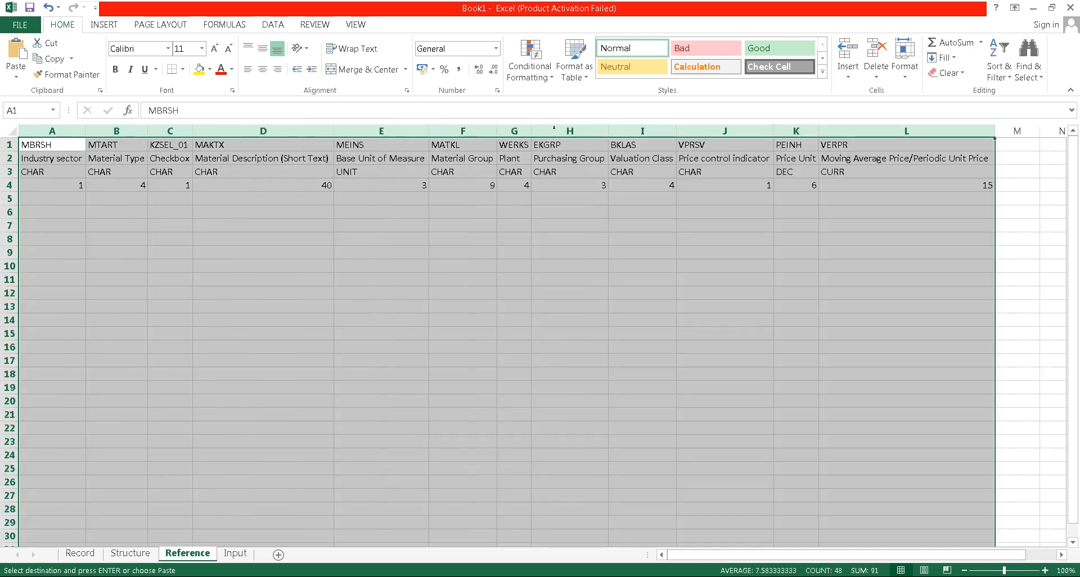
# Enter industry sector M, material type ROH, checkbox X and description CAR 02 in A5:D5 of the Reference sheet
pyautogui.click(53, 199)
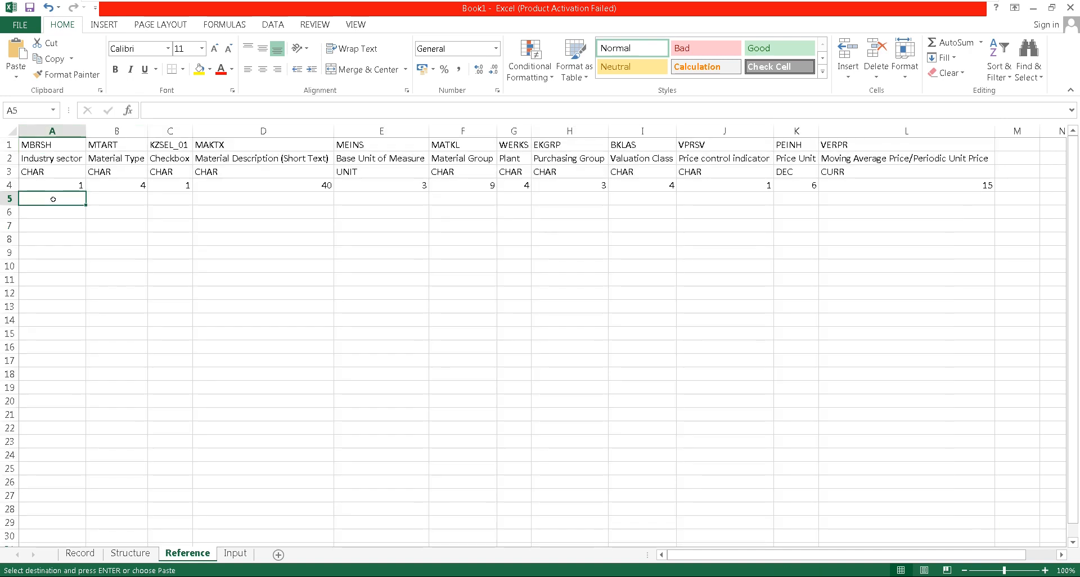
pyautogui.press('Tab')
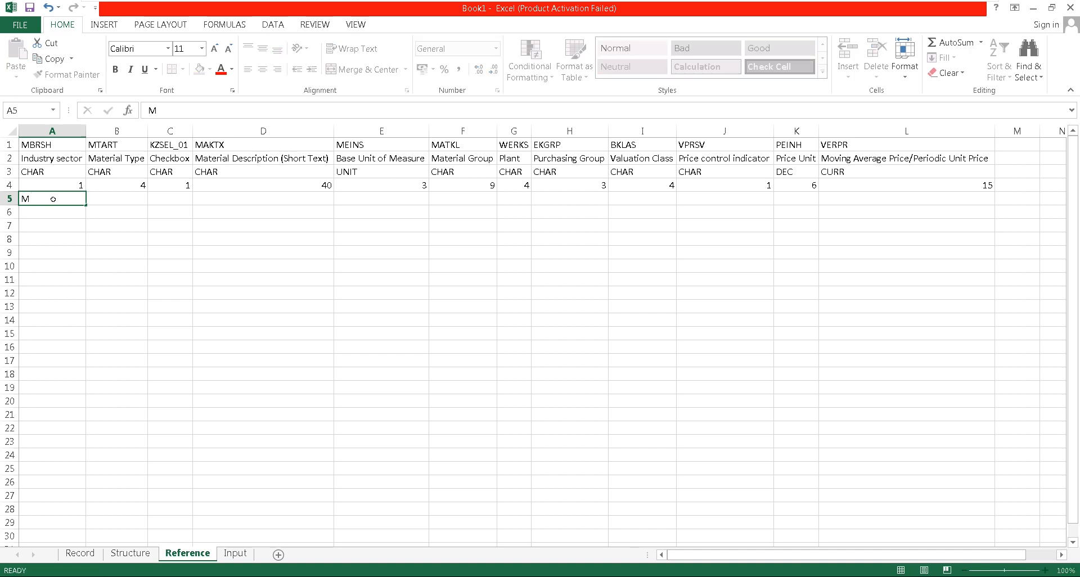
pyautogui.write('ROH')
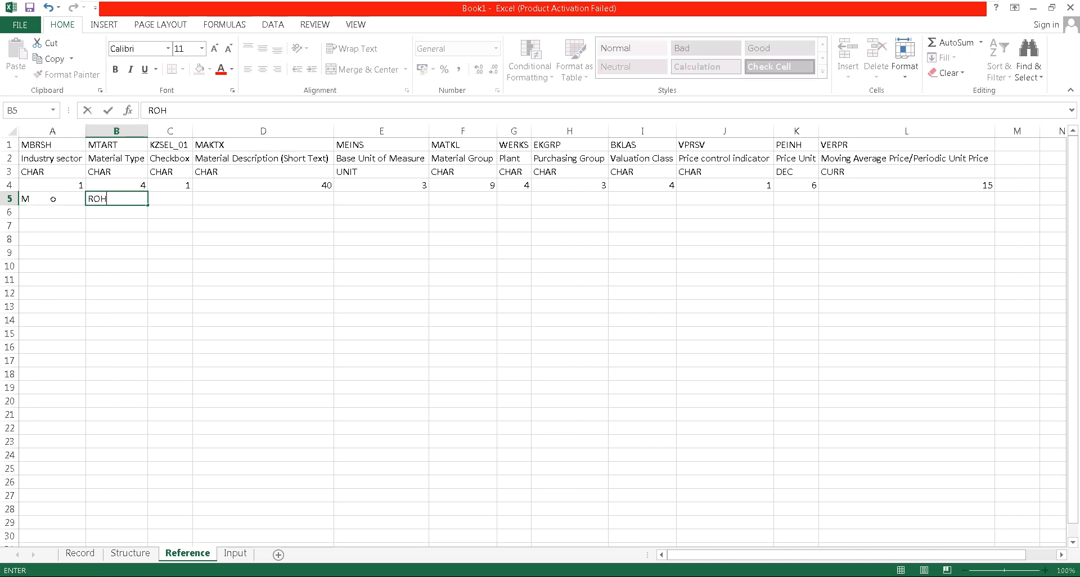
pyautogui.press('Tab')
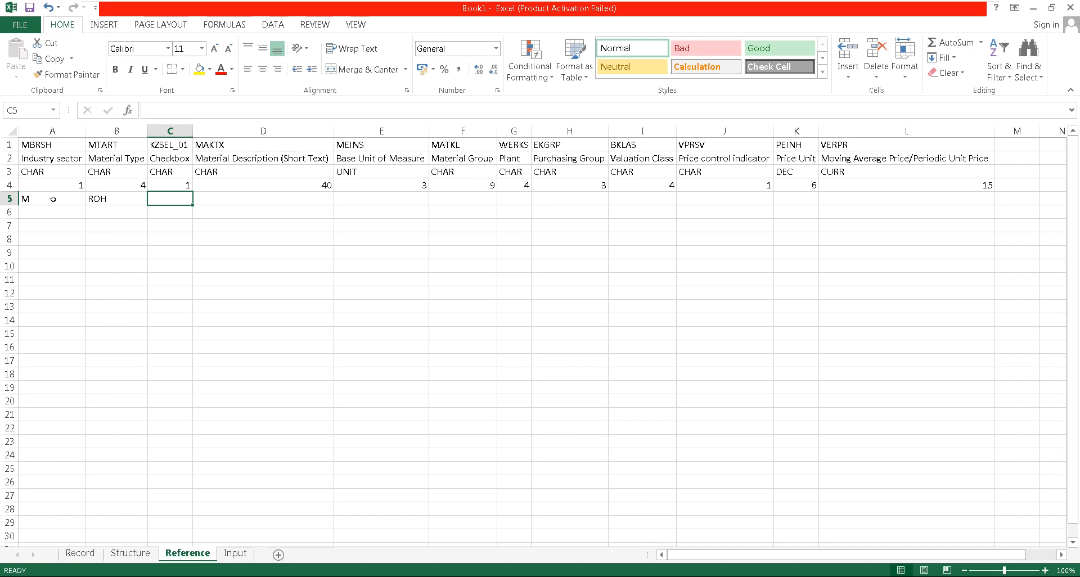
pyautogui.write('X')
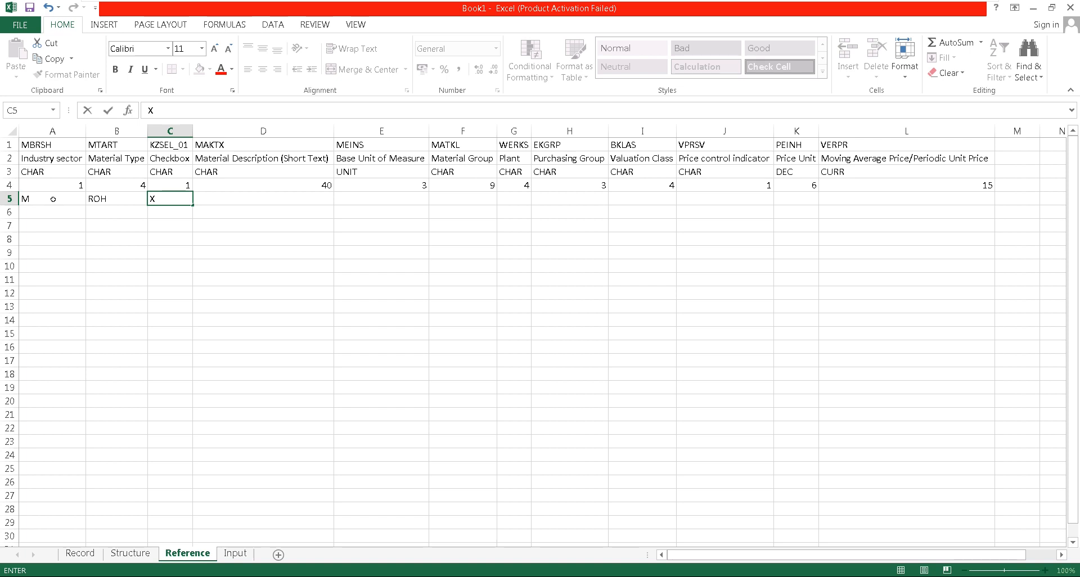
pyautogui.press('Tab')
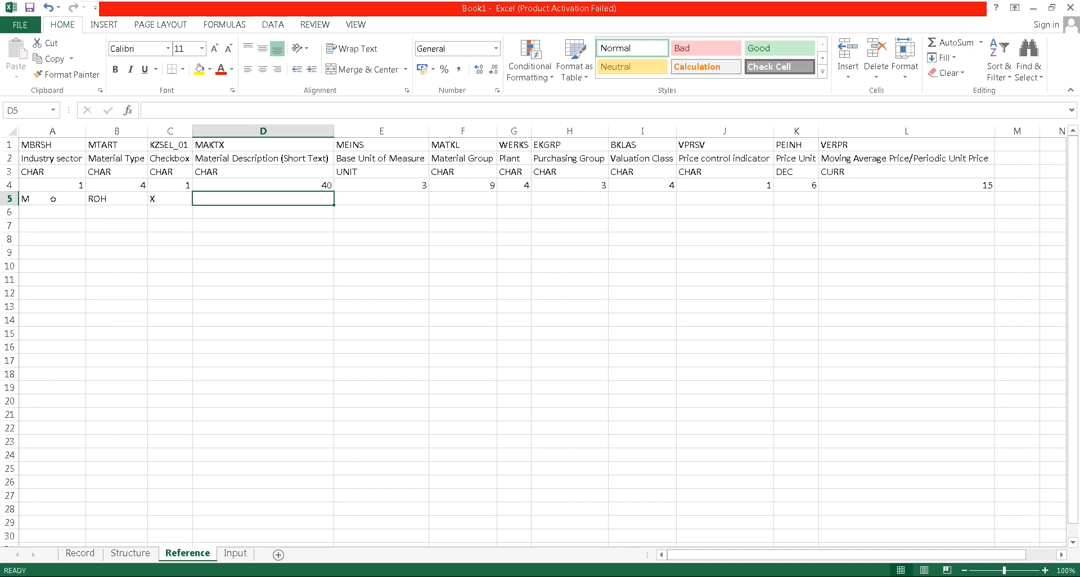
pyautogui.write('CAR 02')
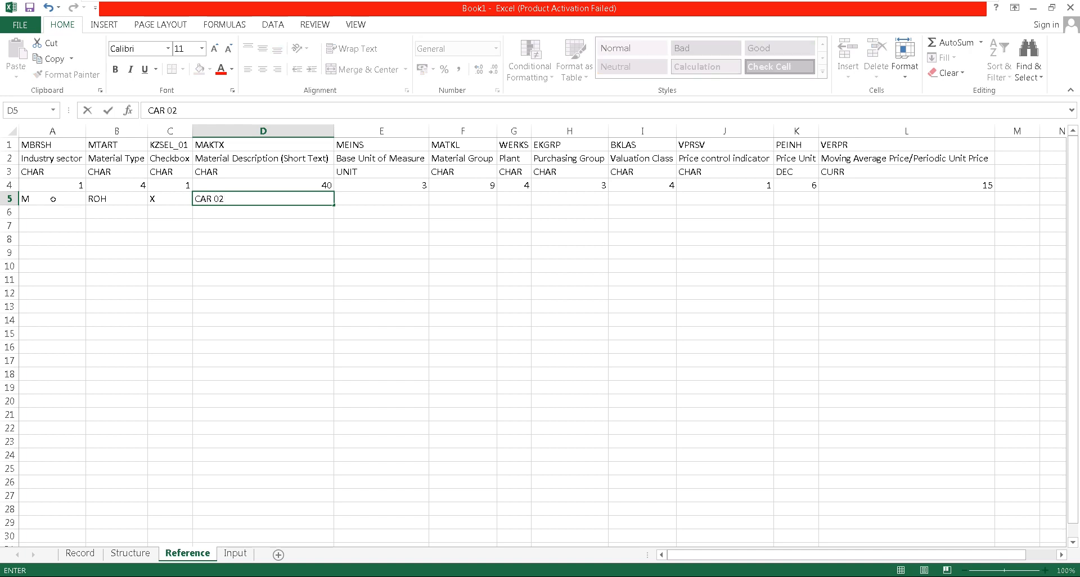
pyautogui.press('Tab')
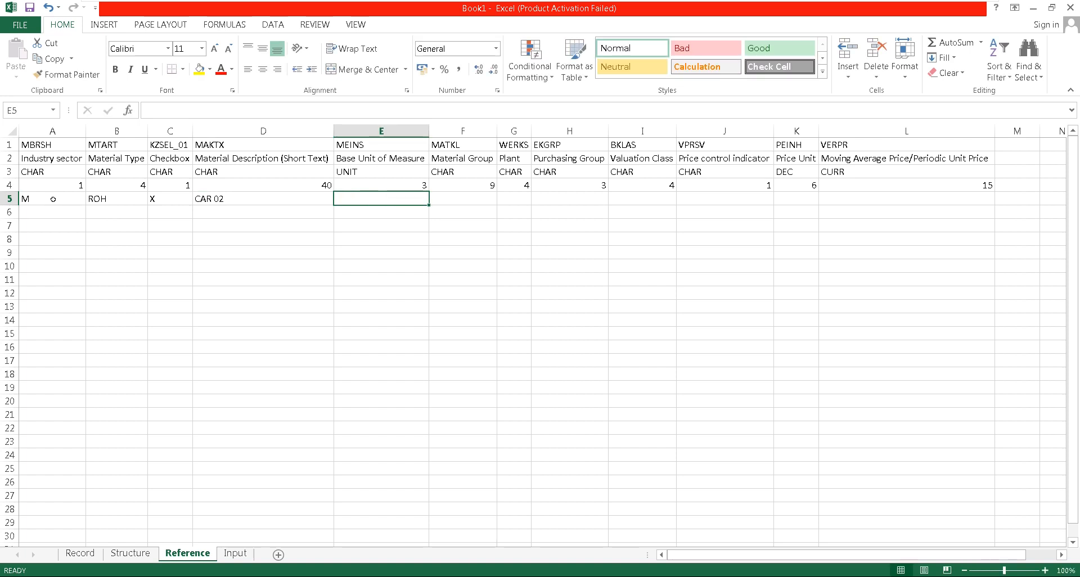
# Enter base unit of measure PC in E5 and material group 00103 as text in F5
pyautogui.write('PC')
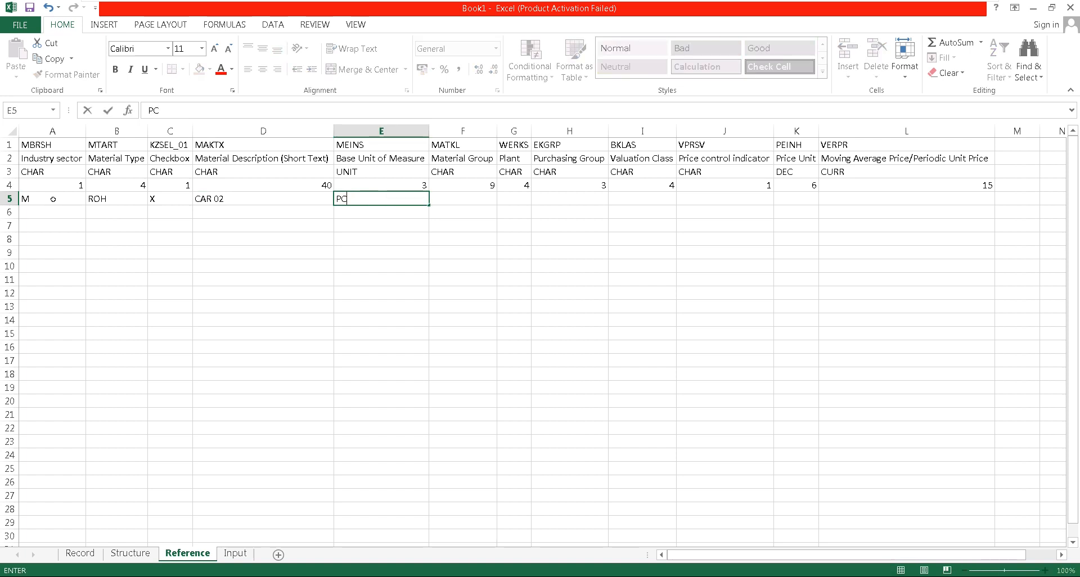
pyautogui.press('Tab')
pyautogui.write('RO')
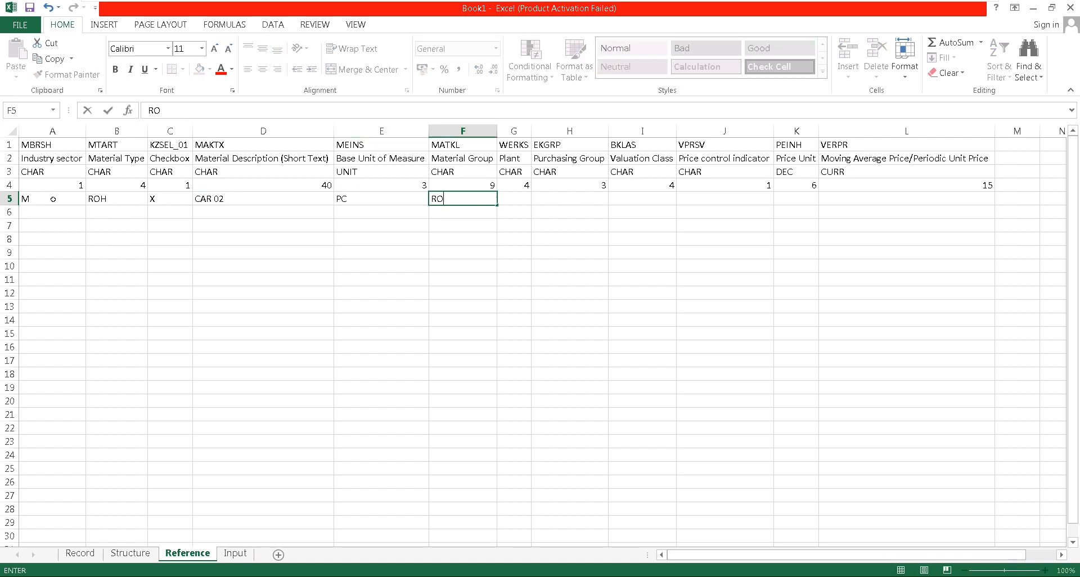
pyautogui.press('BackSpace')
pyautogui.press('BackSpace')
pyautogui.write("'00103")
pyautogui.press('Tab')
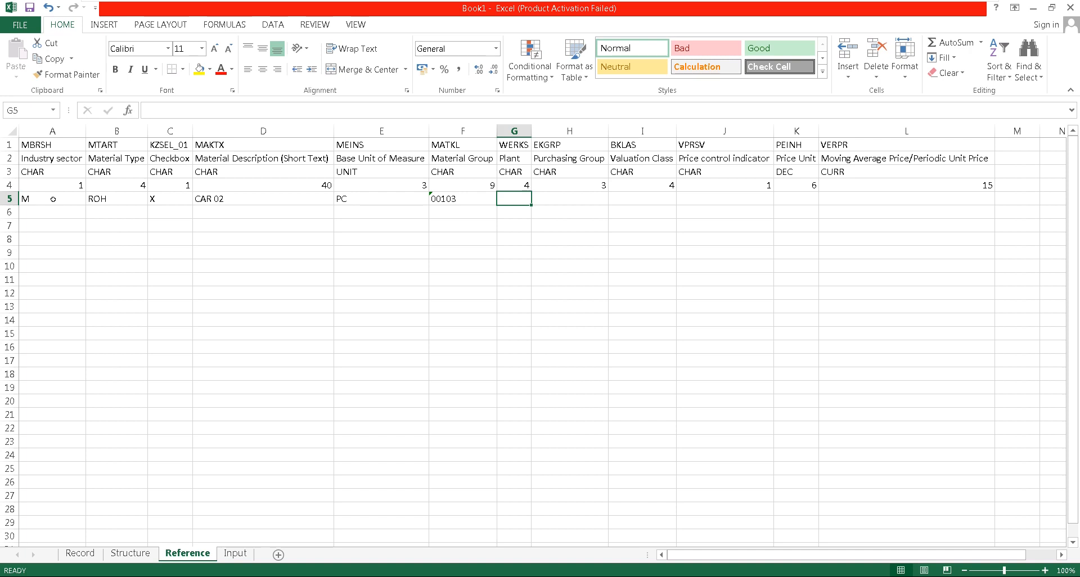
# Enter plant KUP1, purchasing group KPG and valuation class 3000 in G5:I5
pyautogui.write('KUP1')
pyautogui.press('Tab')
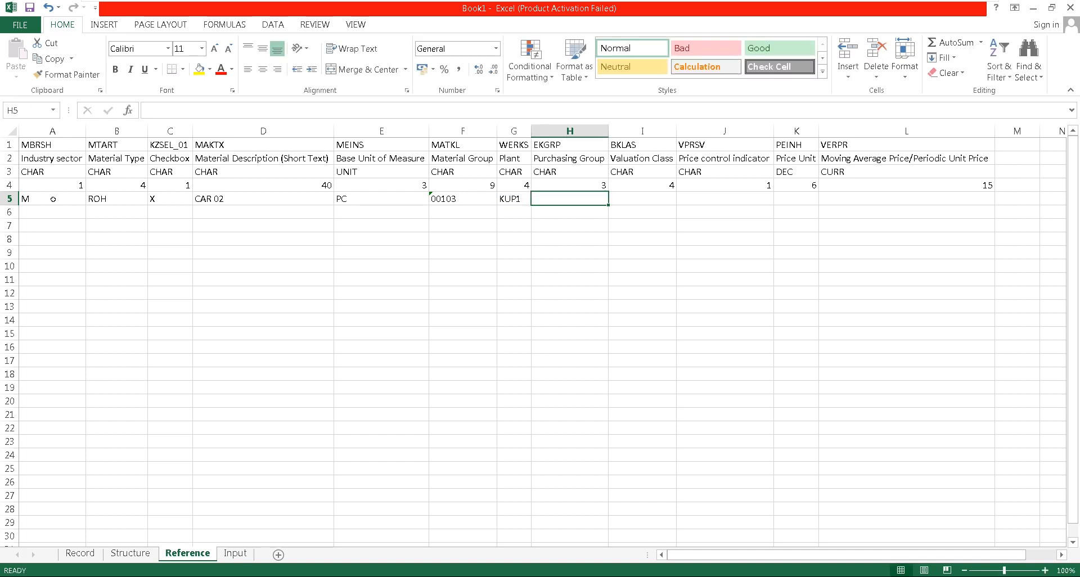
pyautogui.write('KPG')
pyautogui.press('Tab')
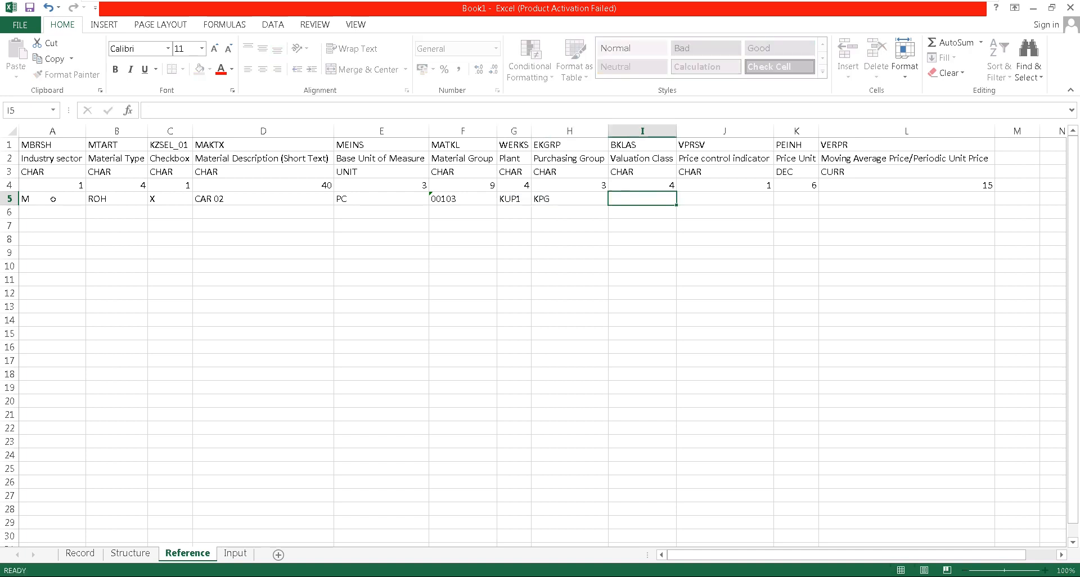
pyautogui.write('3000')
pyautogui.press('Tab')
# Enter price control indicator V, price unit 1 and moving average price 5000 in J5:L5
pyautogui.write('V')
pyautogui.press('Tab')
pyautogui.write('1')
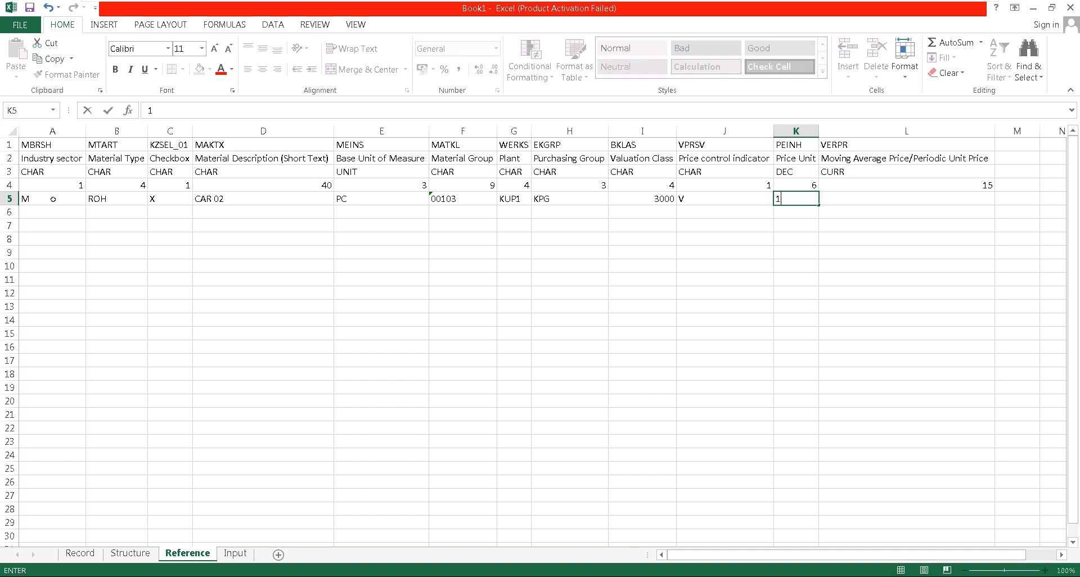
pyautogui.press('Tab')
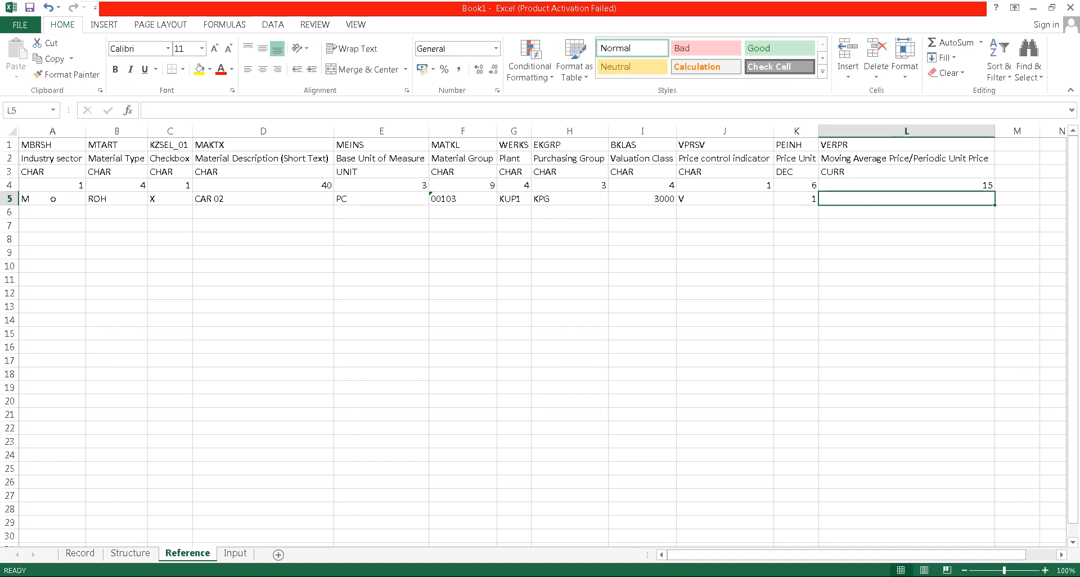
pyautogui.write('5000')
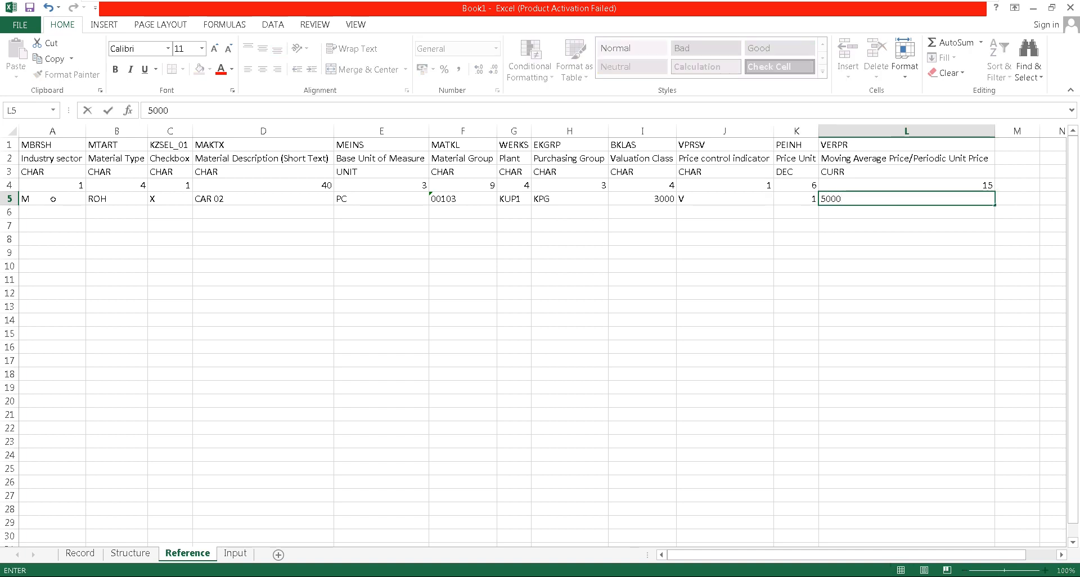
pyautogui.press('Return')
# Fill the material data of row 5 down into A6:L6 of the Reference sheet
pyautogui.hotkey('shift', 'Right')
pyautogui.hotkey('shift', 'Right')
pyautogui.hotkey('shift', 'Right')
pyautogui.hotkey('shift', 'Right')
pyautogui.hotkey('shift', 'Right')
pyautogui.hotkey('shift', 'Right')
pyautogui.hotkey('shift', 'Right')
pyautogui.hotkey('shift', 'Right')
pyautogui.hotkey('shift', 'Right')
pyautogui.hotkey('shift', 'Right')
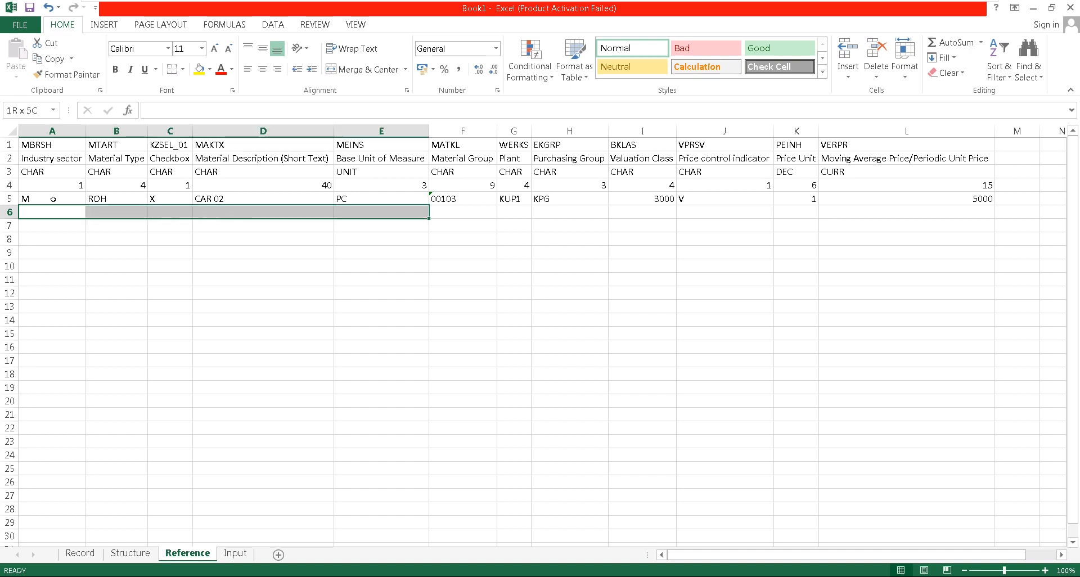
pyautogui.hotkey('shift', 'Right')
pyautogui.hotkey('shift', 'Right')
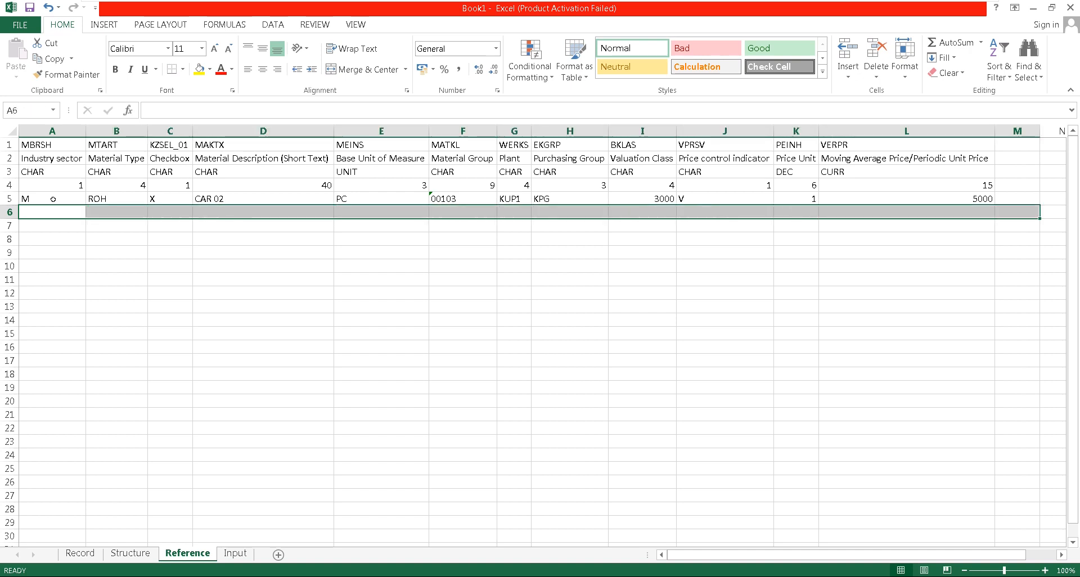
pyautogui.hotkey('shift', 'Left')
pyautogui.hotkey('ctrl', 'd')
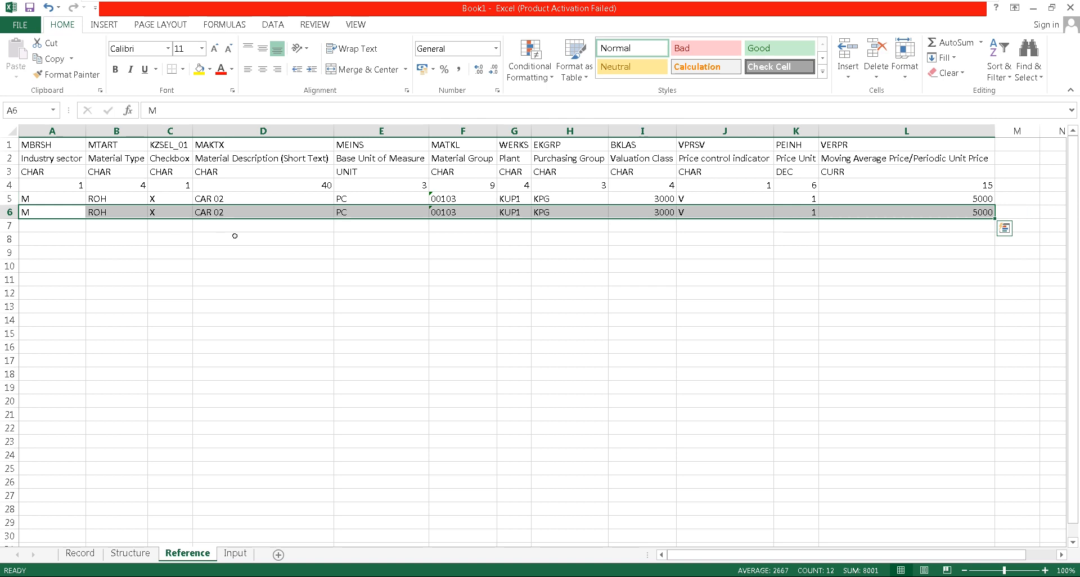
# Change the material description in D6 of the Reference sheet to CAR 03
pyautogui.click(235, 208)
pyautogui.press('F2')
pyautogui.press('BackSpace')
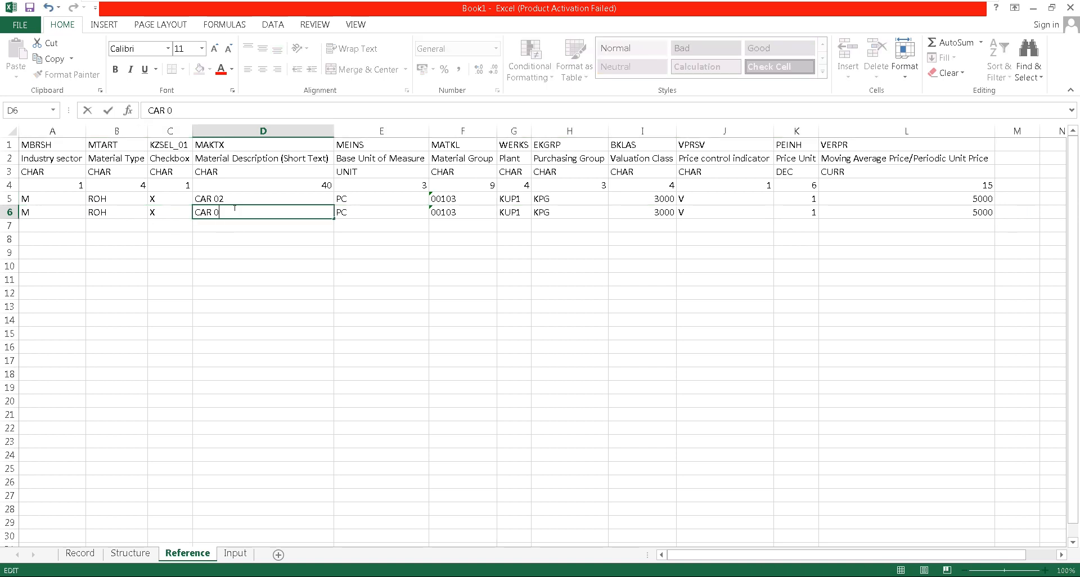
pyautogui.write('3')
pyautogui.press('Return')
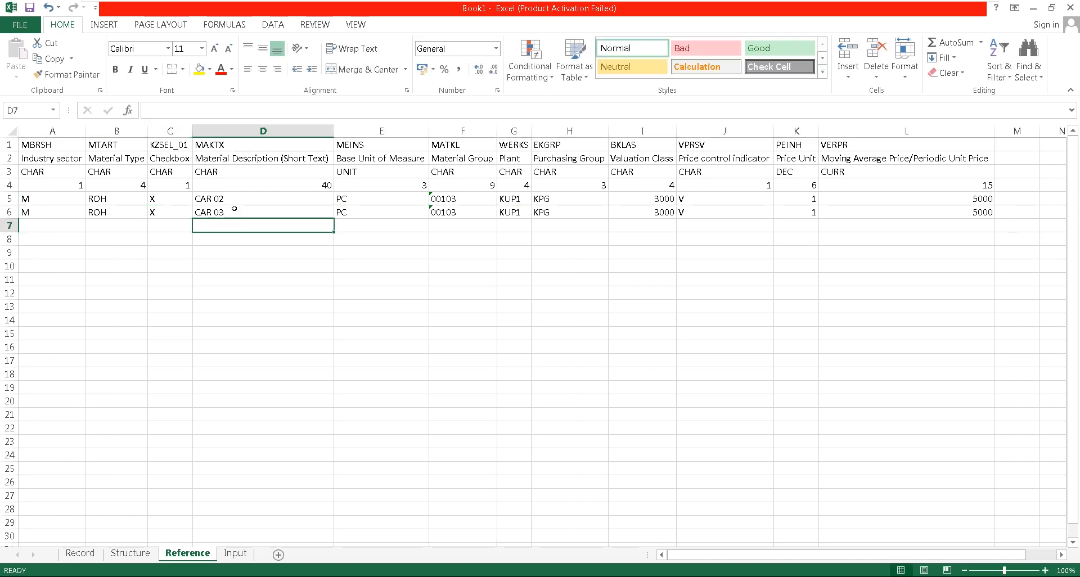
pyautogui.press('Up')
pyautogui.press('Left')
pyautogui.press('Left')
pyautogui.press('Left')
pyautogui.press('Up')
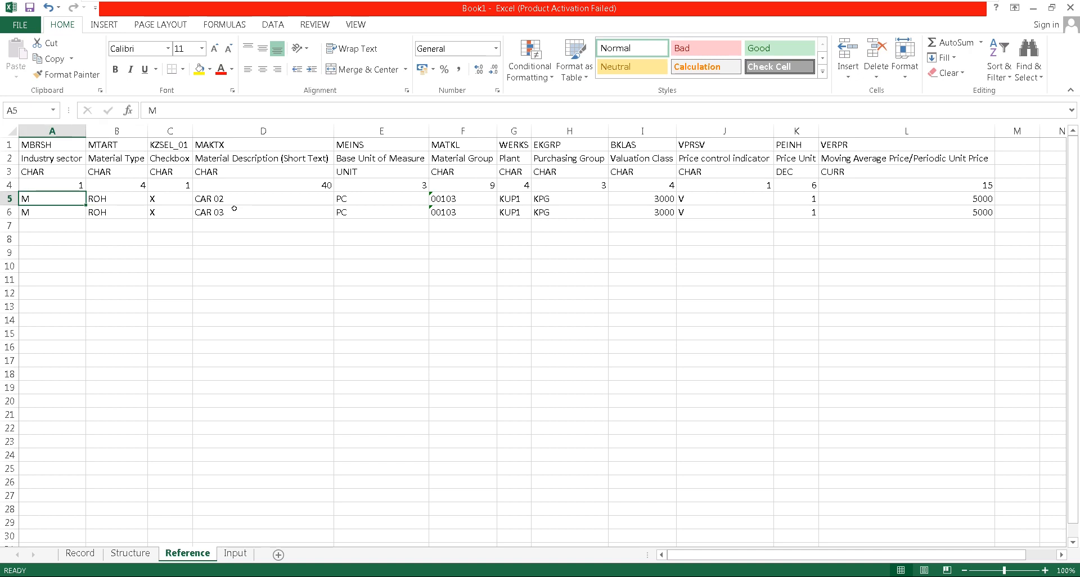
pyautogui.press('Down')
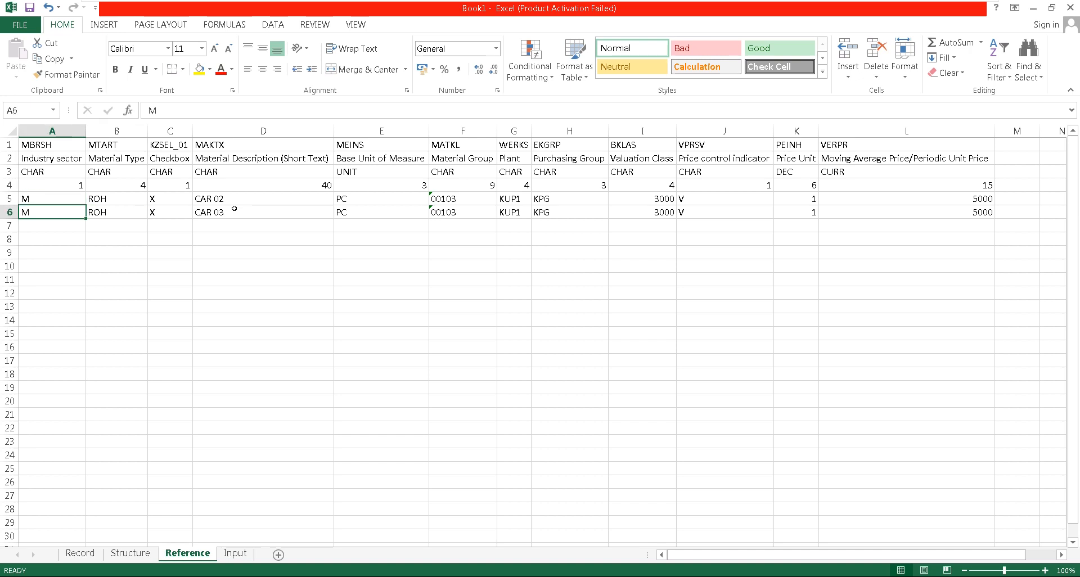
pyautogui.click(242, 207)
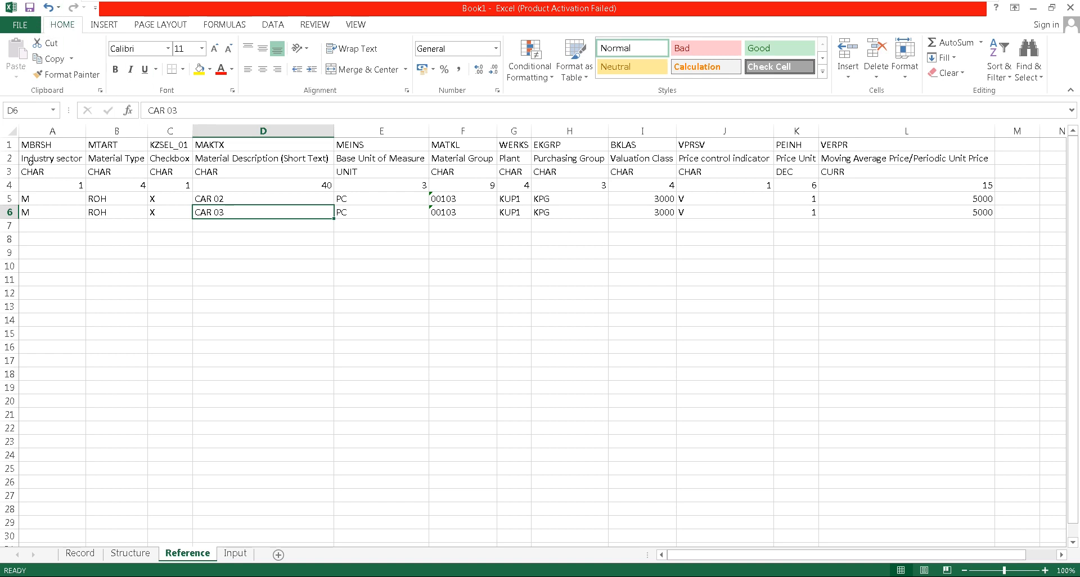
# Copy the field-name header row 1 of the Reference sheet into row 1 of the Input sheet
pyautogui.click(8, 145)
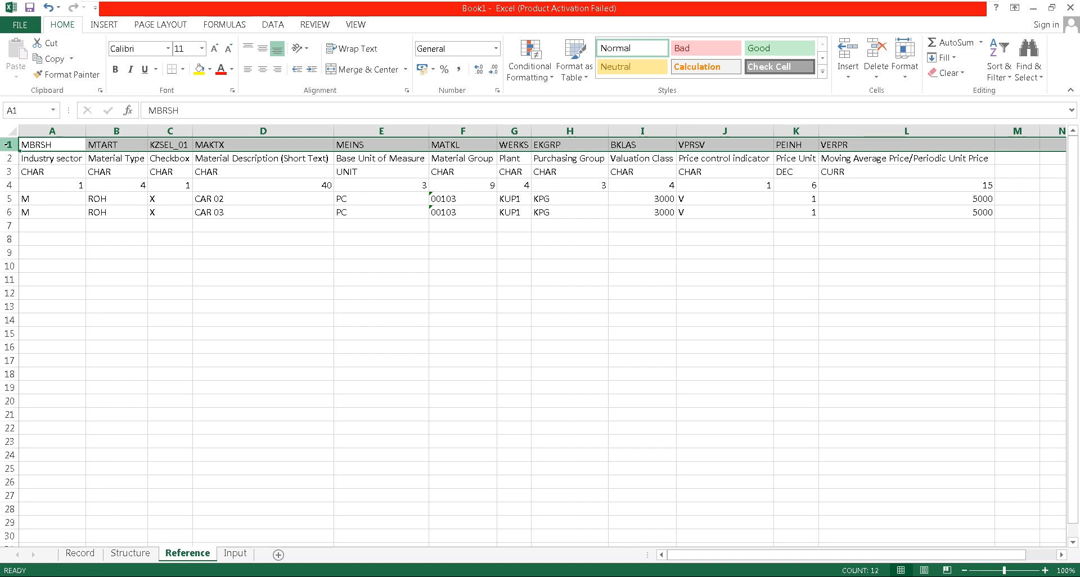
pyautogui.hotkey('ctrl', 'c')
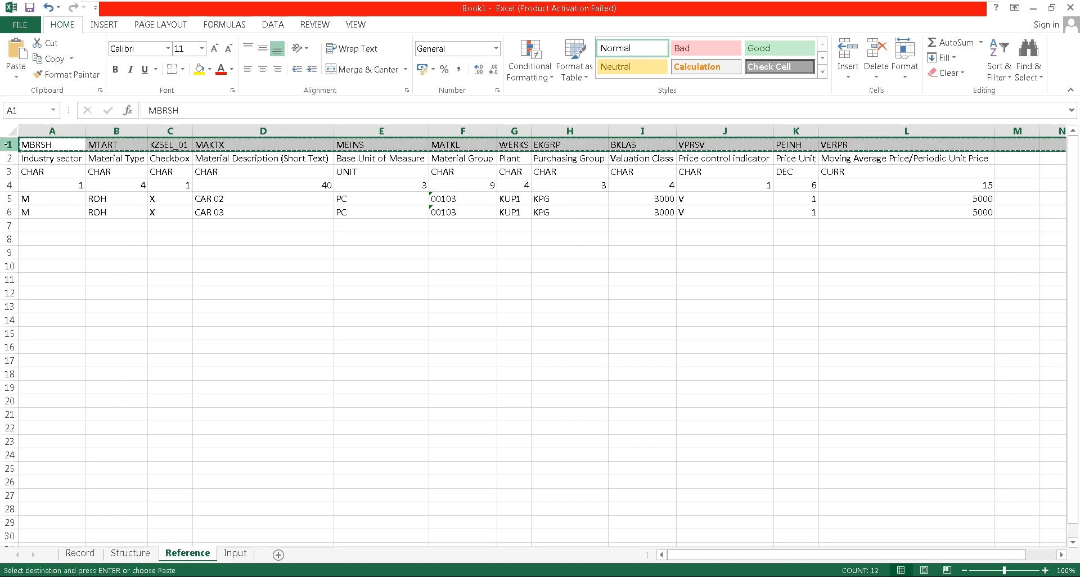
pyautogui.click(235, 553)
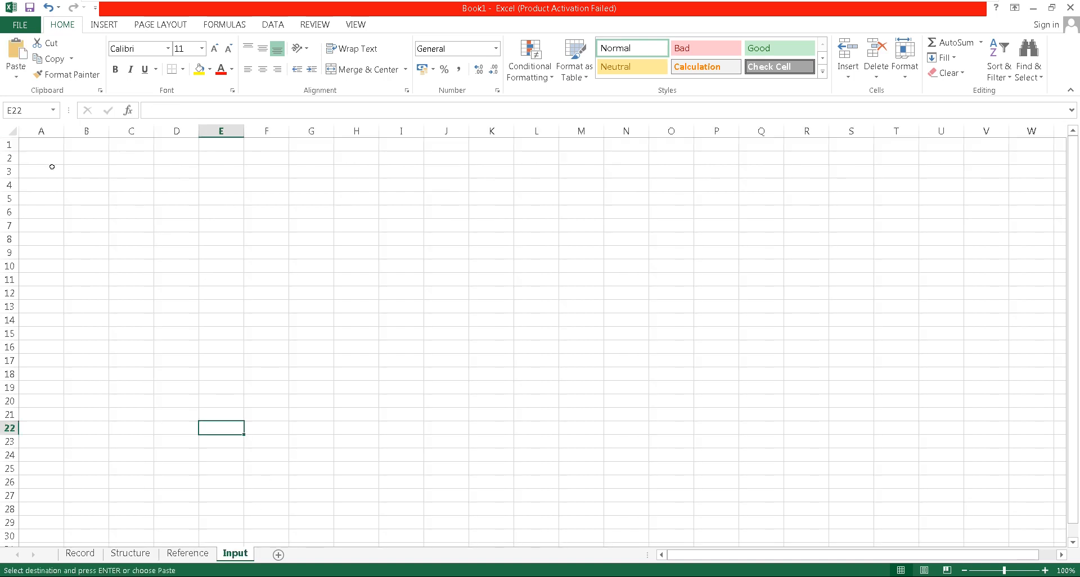
pyautogui.click(35, 145)
pyautogui.hotkey('ctrl', 'v')
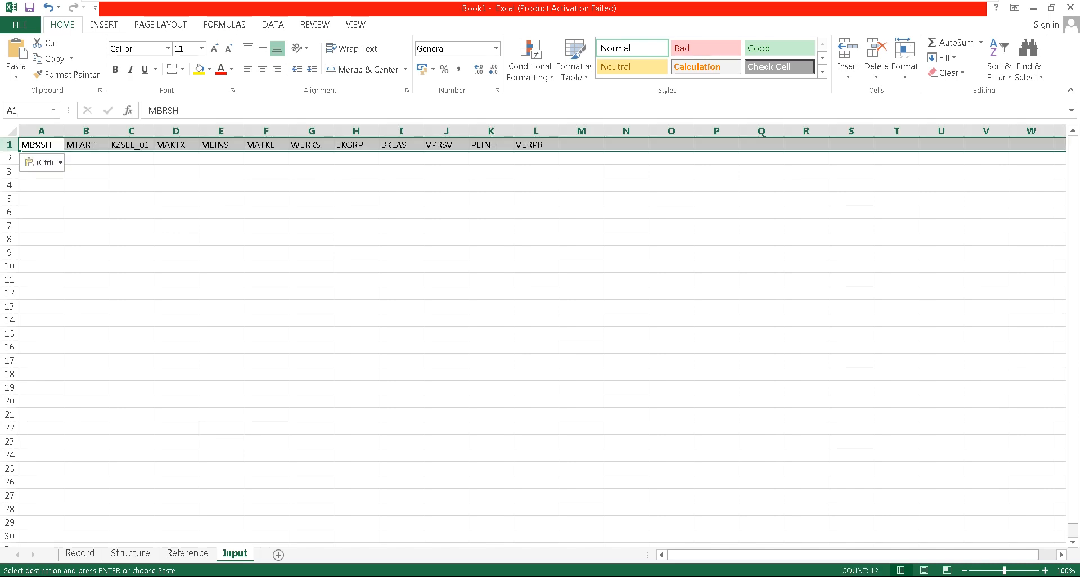
# Copy material data rows 5 and 6 of the Reference sheet into the Input sheet starting at A2
pyautogui.click(187, 553)
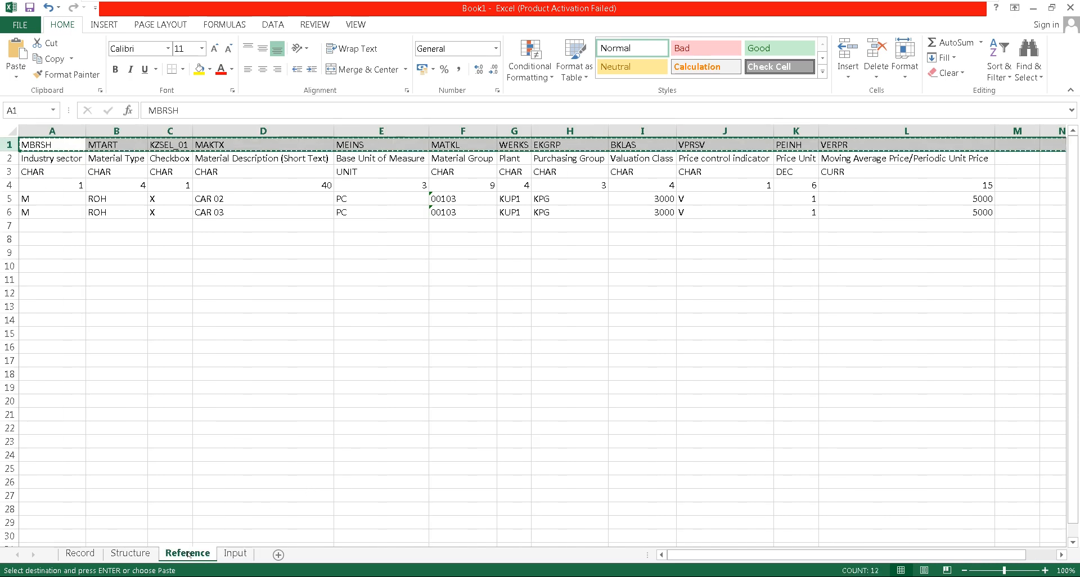
pyautogui.press('Escape')
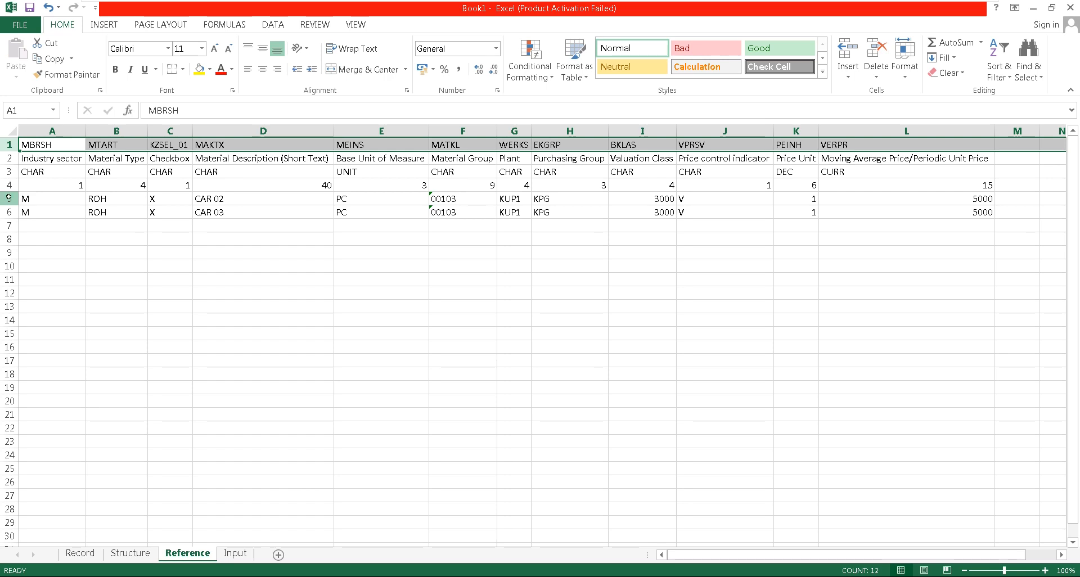
pyautogui.moveTo(9, 198); pyautogui.dragTo(9, 212)
pyautogui.hotkey('ctrl', 'c')
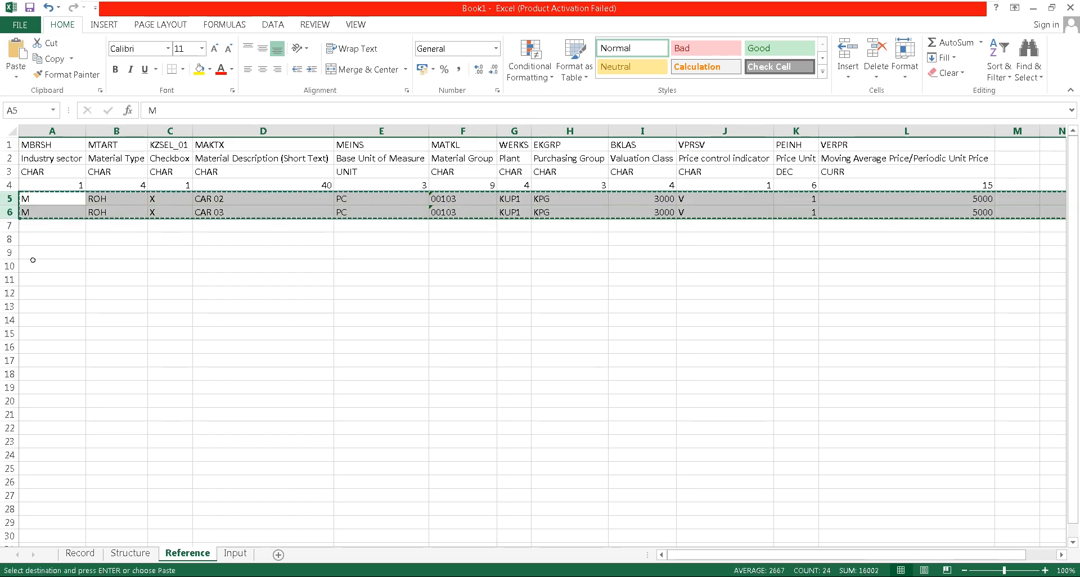
pyautogui.click(235, 553)
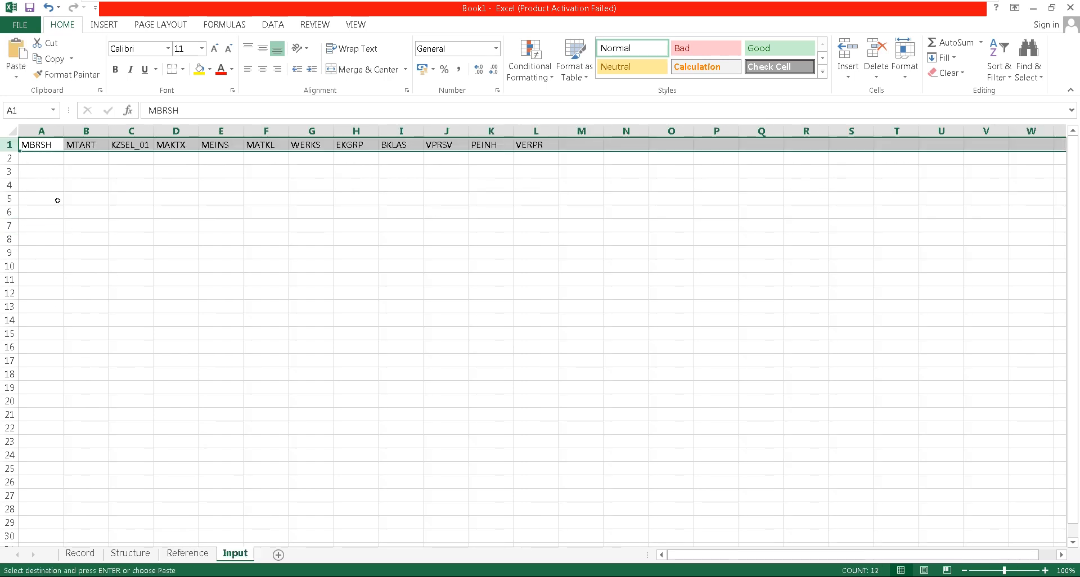
pyautogui.click(35, 159)
pyautogui.hotkey('ctrl', 'v')
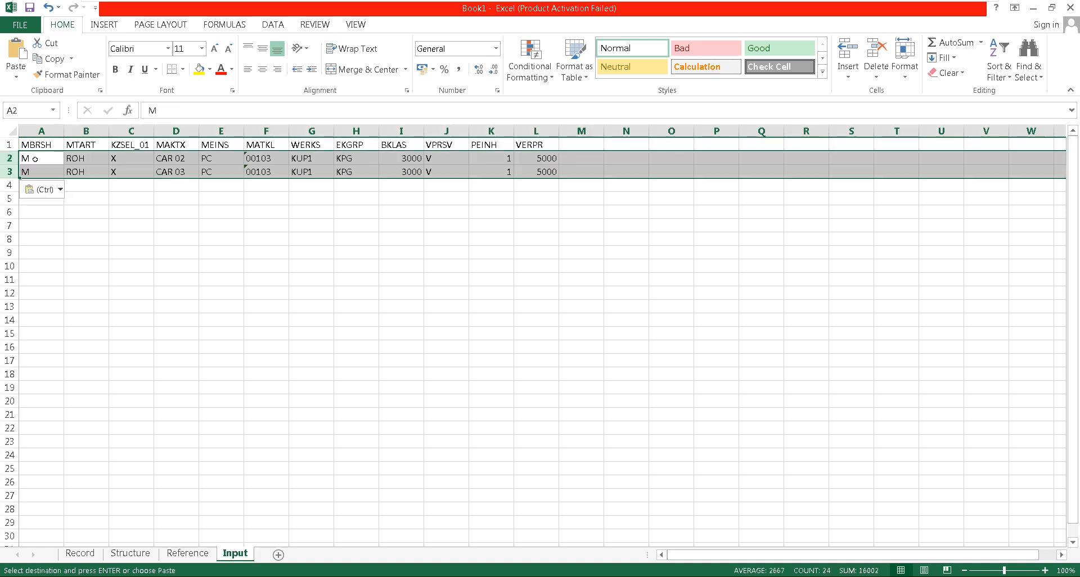
# Copy the header and material data in A1:L3 of the Input sheet
pyautogui.click(243, 226)
pyautogui.moveTo(31, 145); pyautogui.dragTo(528, 165)
pyautogui.hotkey('ctrl', 'c')
pyautogui.hotkey('alt', 'Tab')
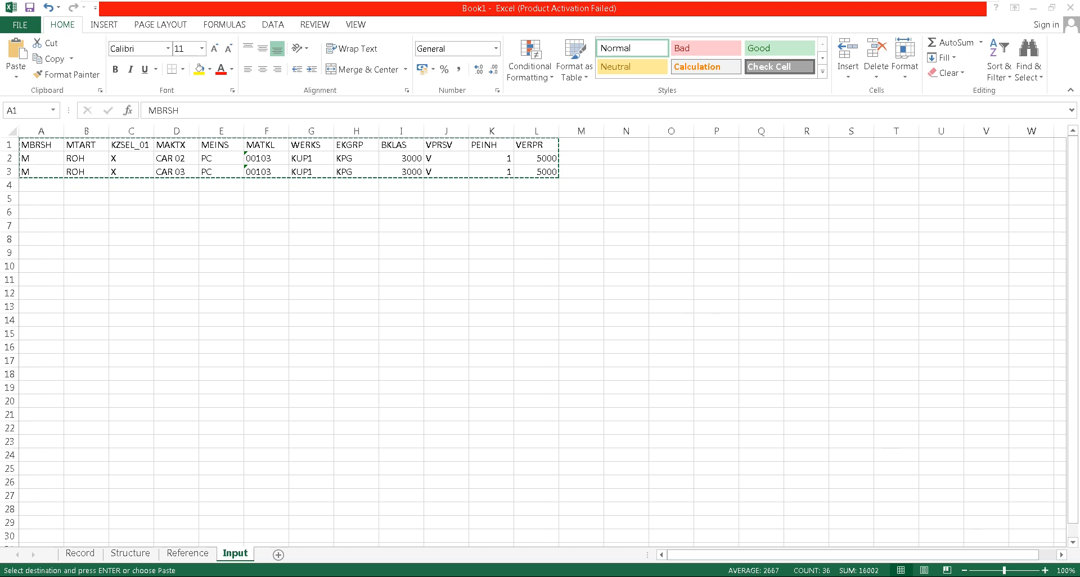
# Create a new text document named TEST06.txt on the desktop
pyautogui.press('super+d')
pyautogui.rightClick(554, 258)
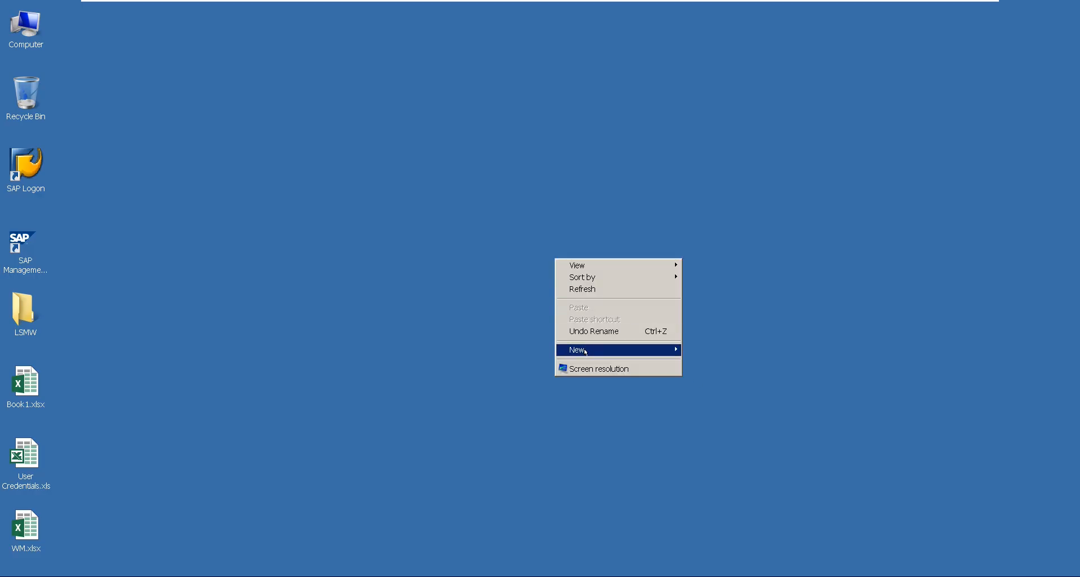
pyautogui.moveTo(586, 354)
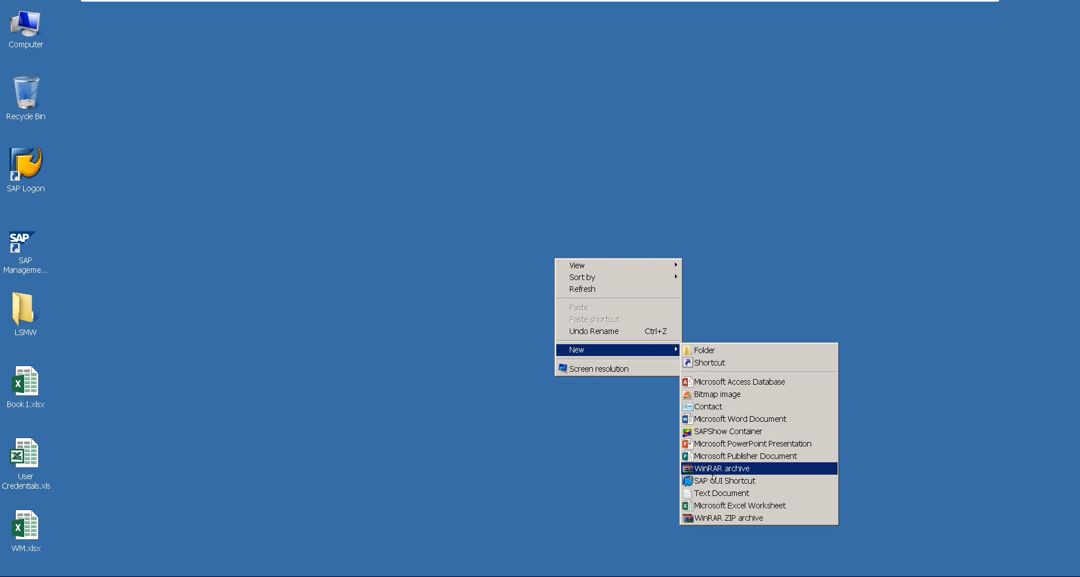
pyautogui.click(713, 495)
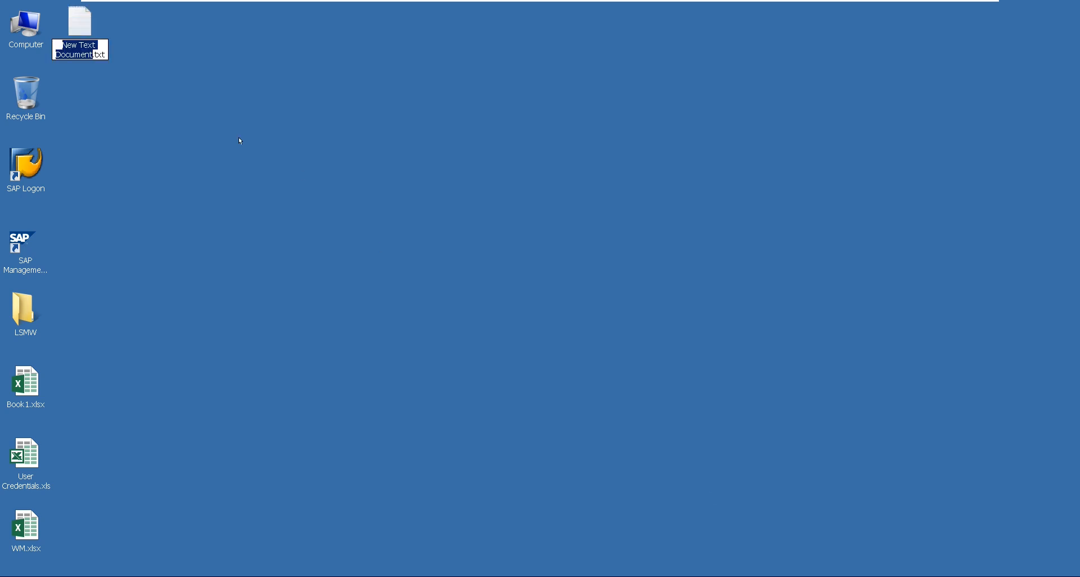
pyautogui.write('TEST06')
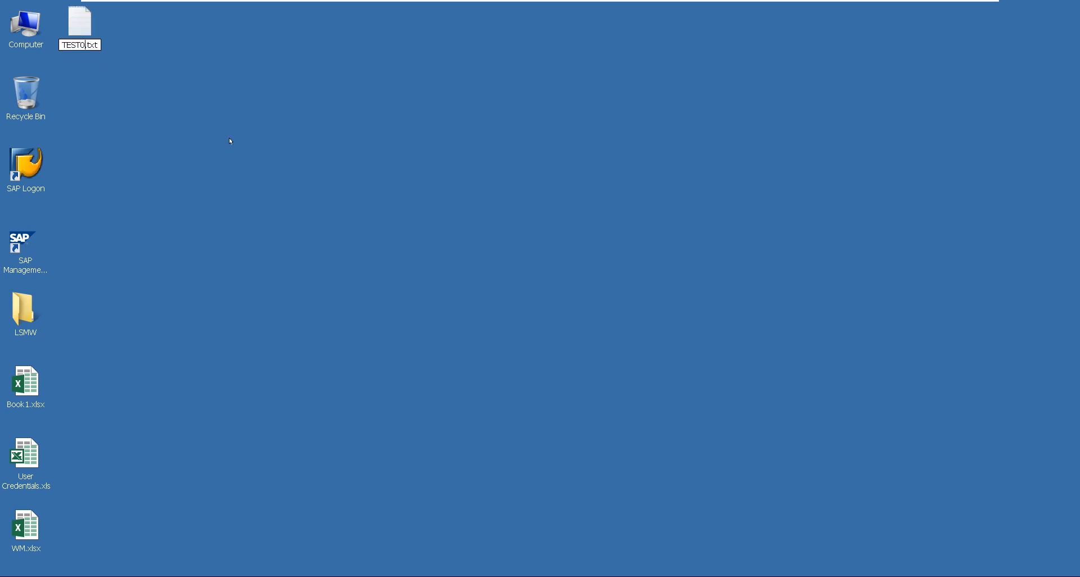
pyautogui.press('Return')
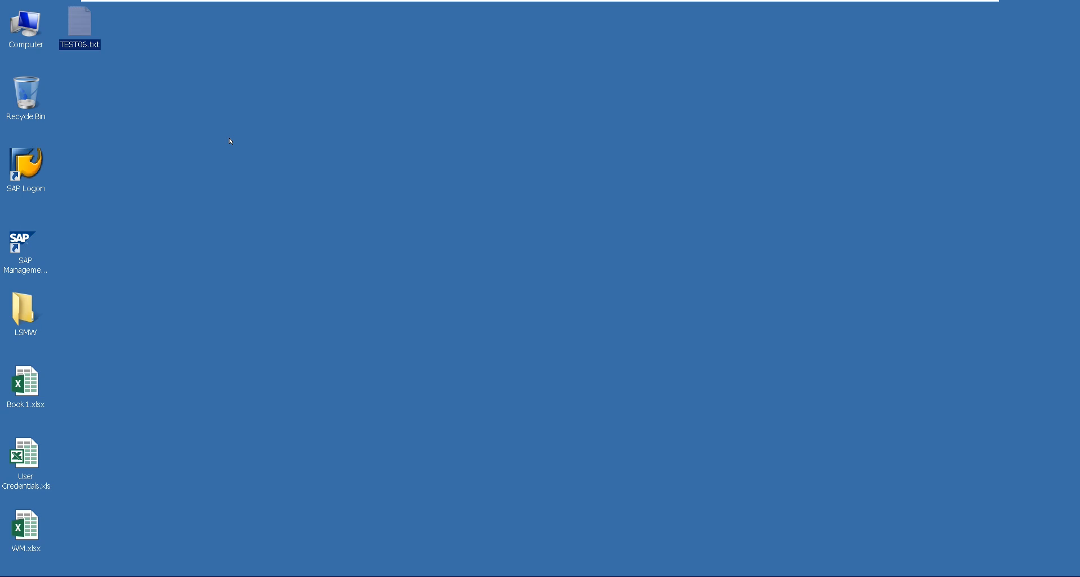
# Paste the copied input data into TEST06.txt, then save and close the file
pyautogui.doubleClick(79, 28)
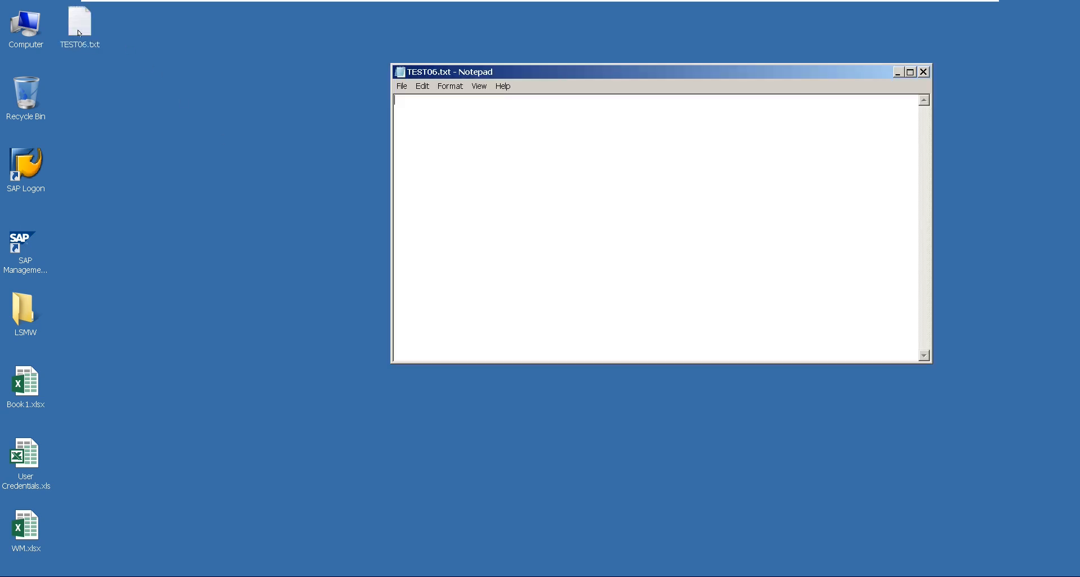
pyautogui.hotkey('ctrl', 'v')
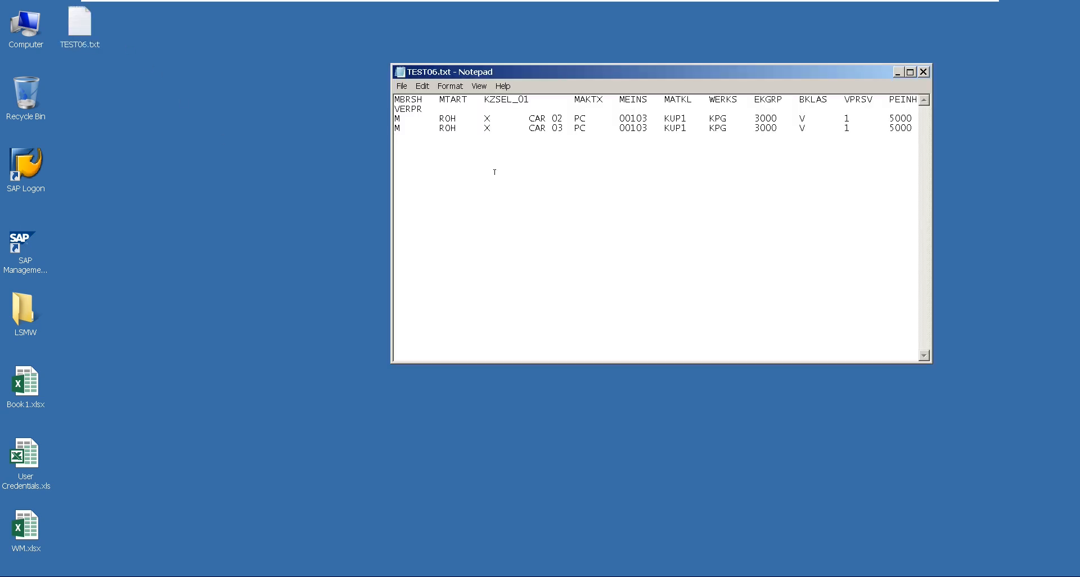
pyautogui.click(401, 86)
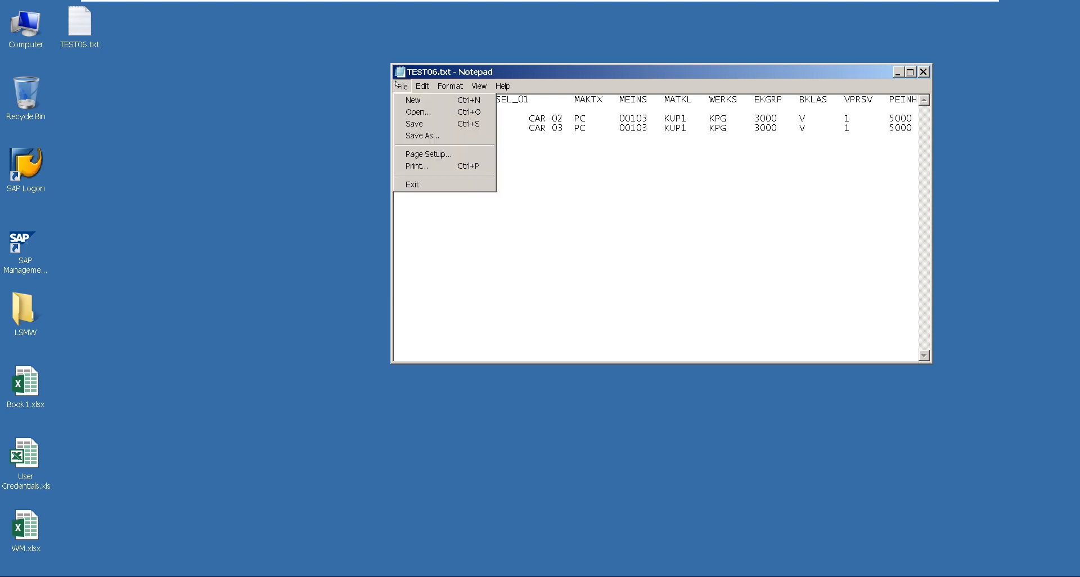
pyautogui.click(414, 124)
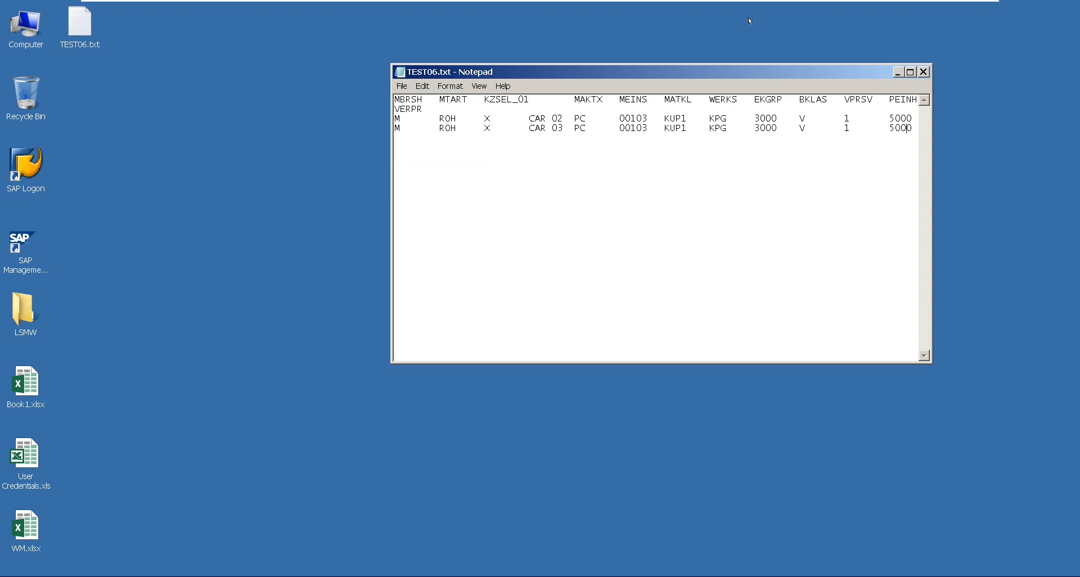
pyautogui.click(925, 74)
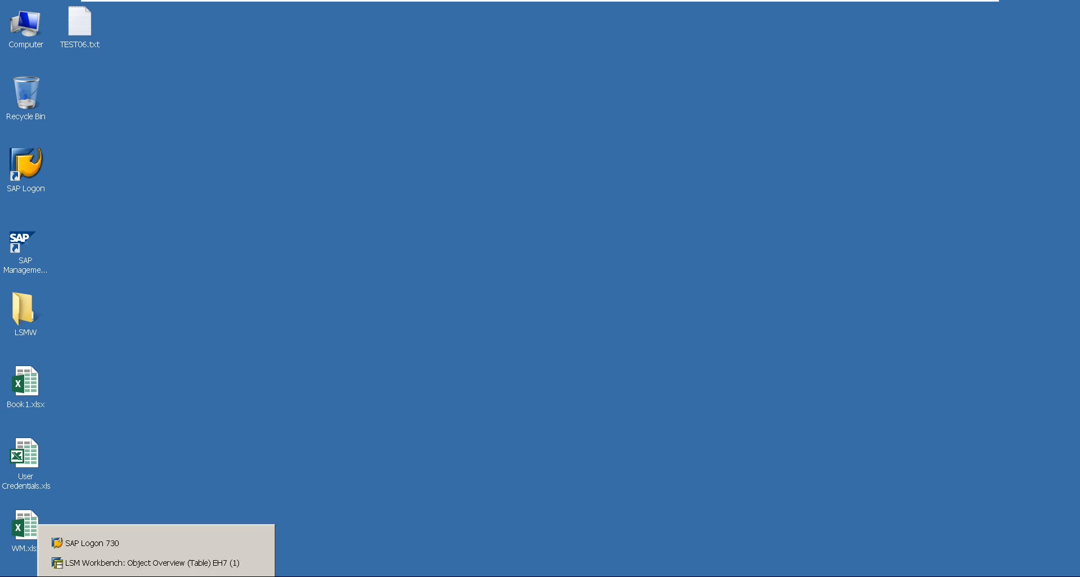
# Switch to the SAP LSM Workbench and open the Maintain Source Structures process step in change mode
pyautogui.click(143, 563)
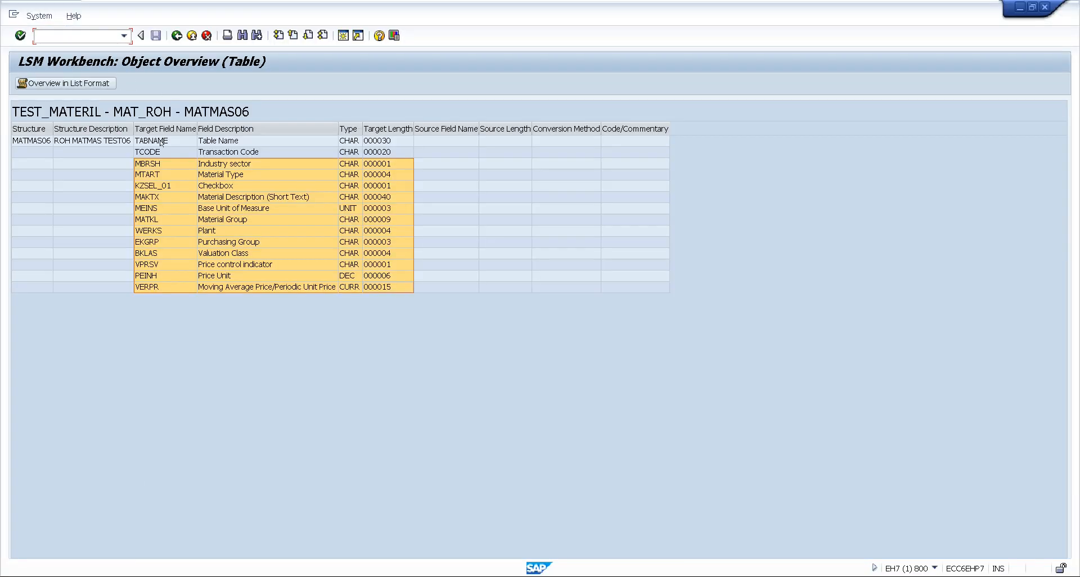
pyautogui.click(177, 36)
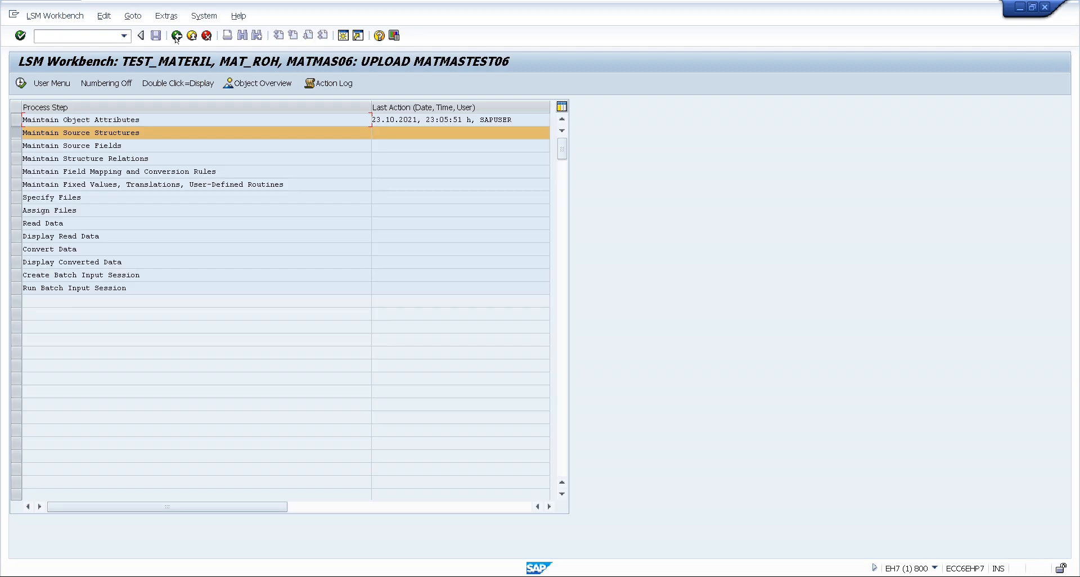
pyautogui.doubleClick(50, 132)
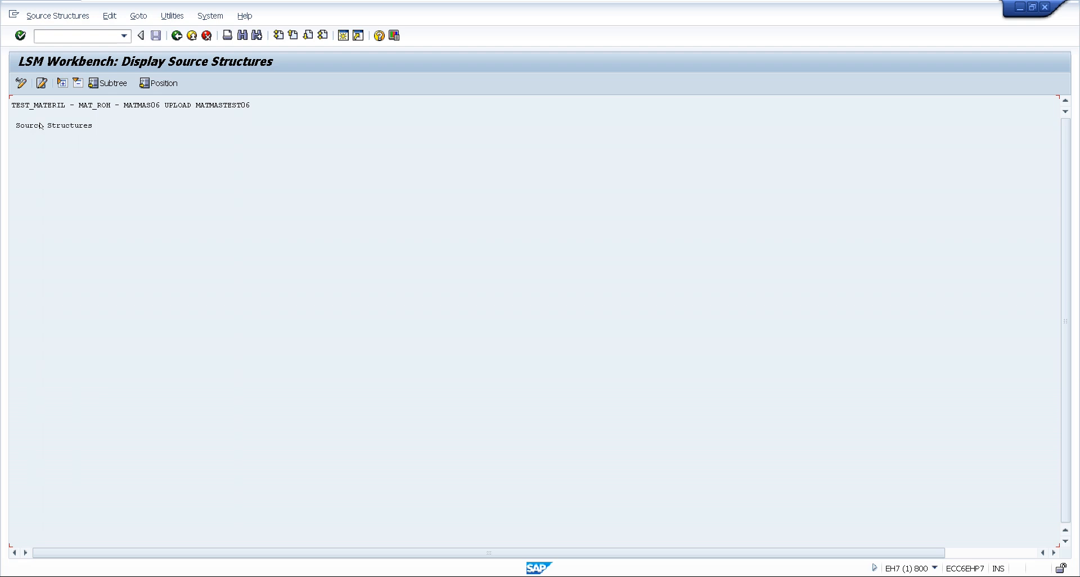
pyautogui.click(40, 126)
pyautogui.click(20, 84)
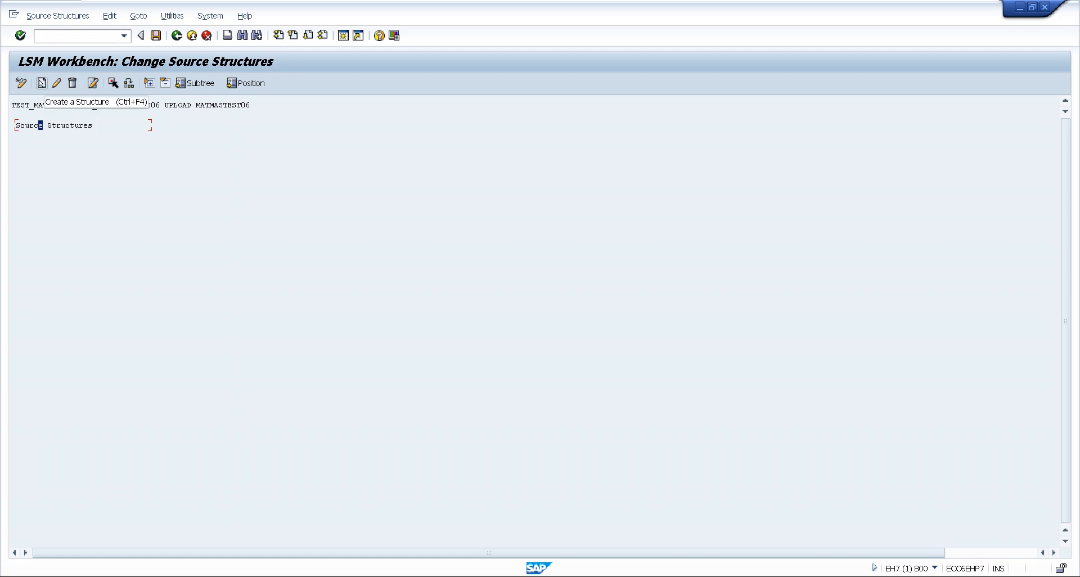
# Create the source structure MATSTRUCTURE with description MATMASTEST06 and save it
pyautogui.click(41, 84)
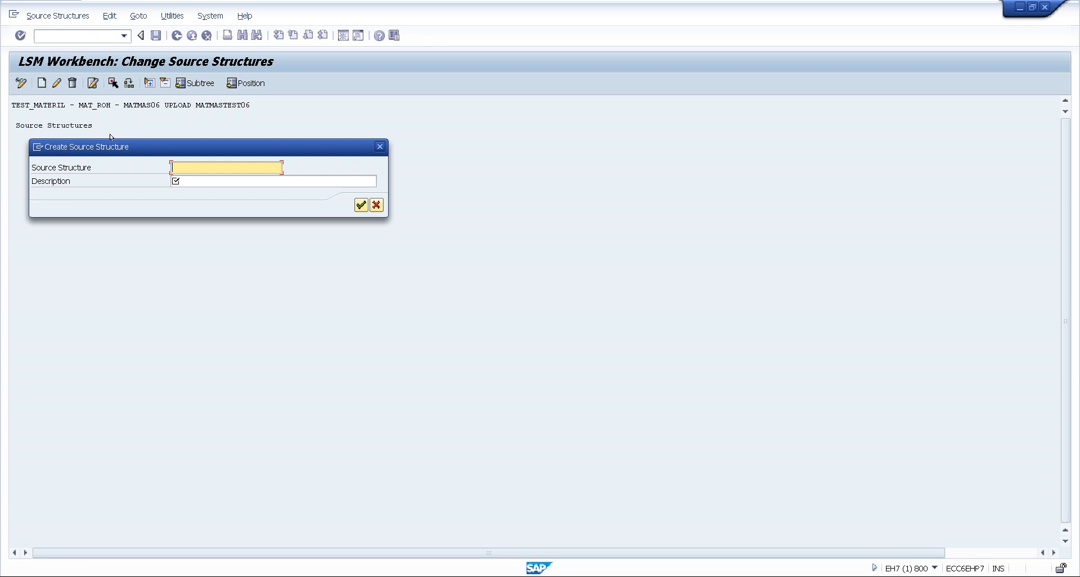
pyautogui.write('MAT')
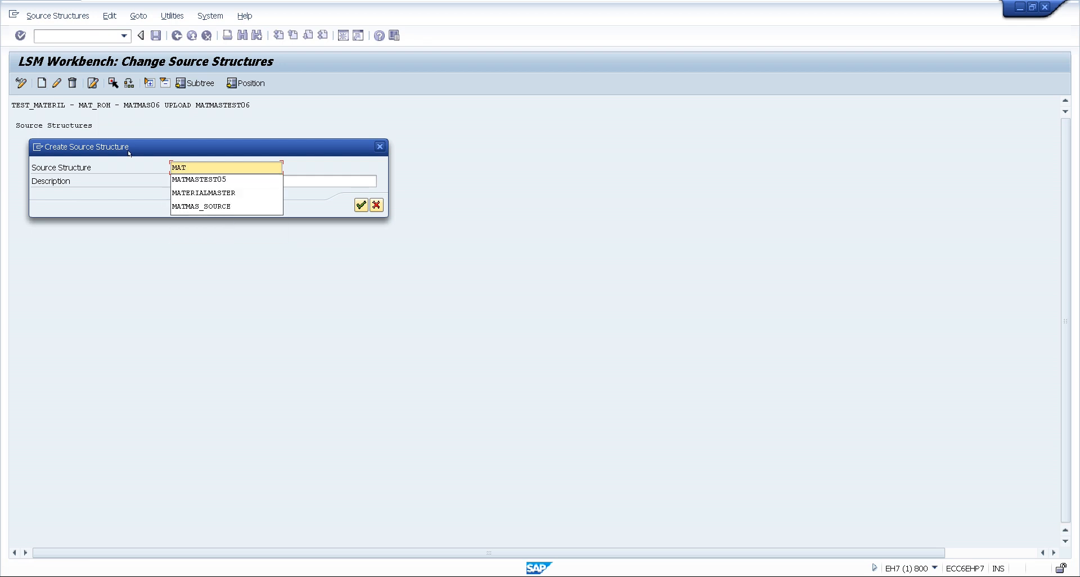
pyautogui.write('STRUC')
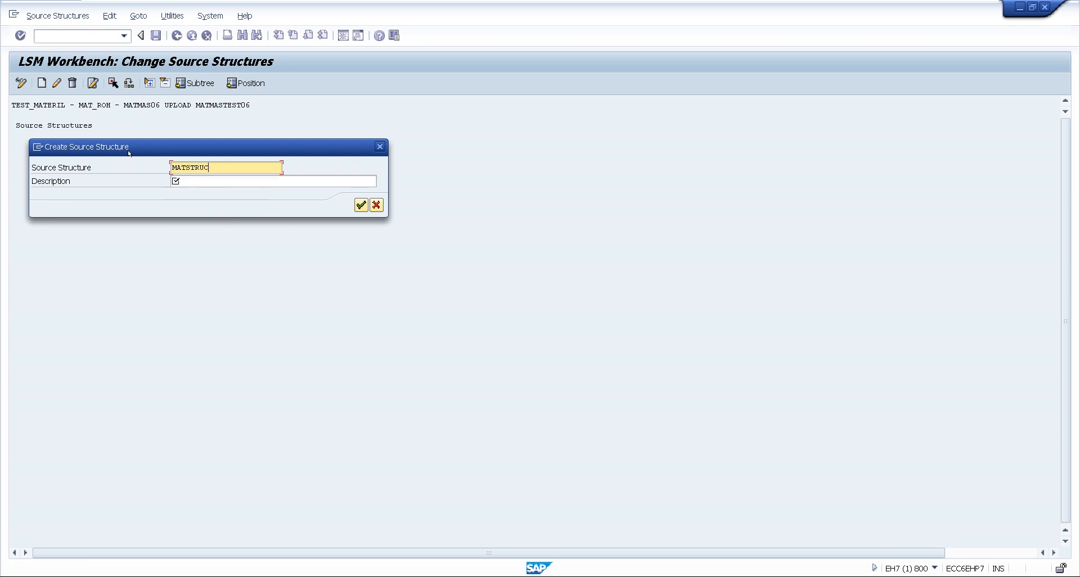
pyautogui.write('TURE')
pyautogui.press('Tab')
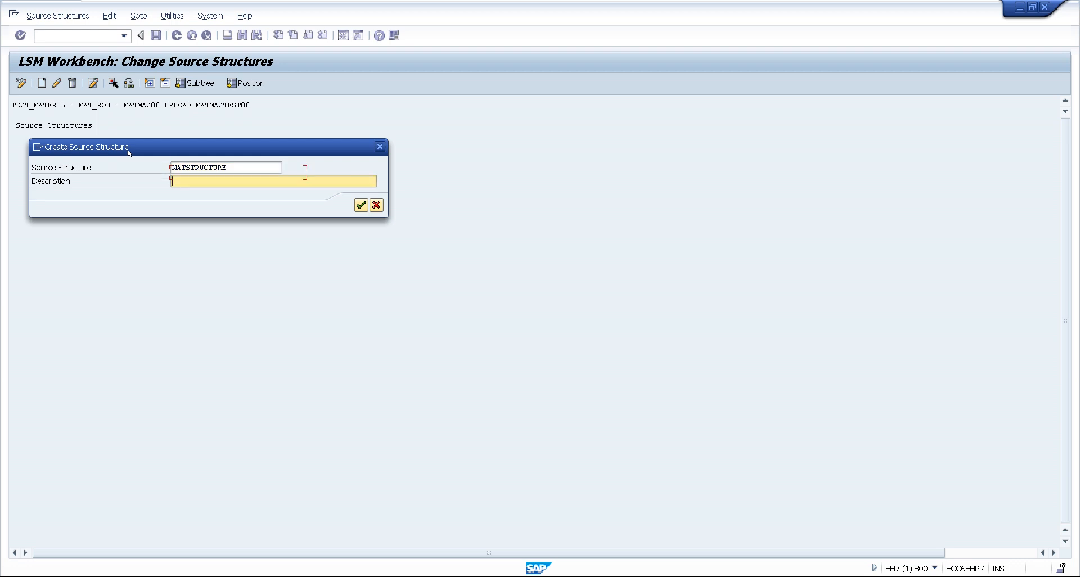
pyautogui.write('MATMASSTRUCTURE')
pyautogui.press('BackSpace')
pyautogui.press('BackSpace')
pyautogui.press('BackSpace')
pyautogui.press('BackSpace')
pyautogui.press('BackSpace')
pyautogui.press('BackSpace')
pyautogui.press('BackSpace')
pyautogui.press('BackSpace')
pyautogui.press('BackSpace')
pyautogui.write('STEST06')
pyautogui.click(360, 205)
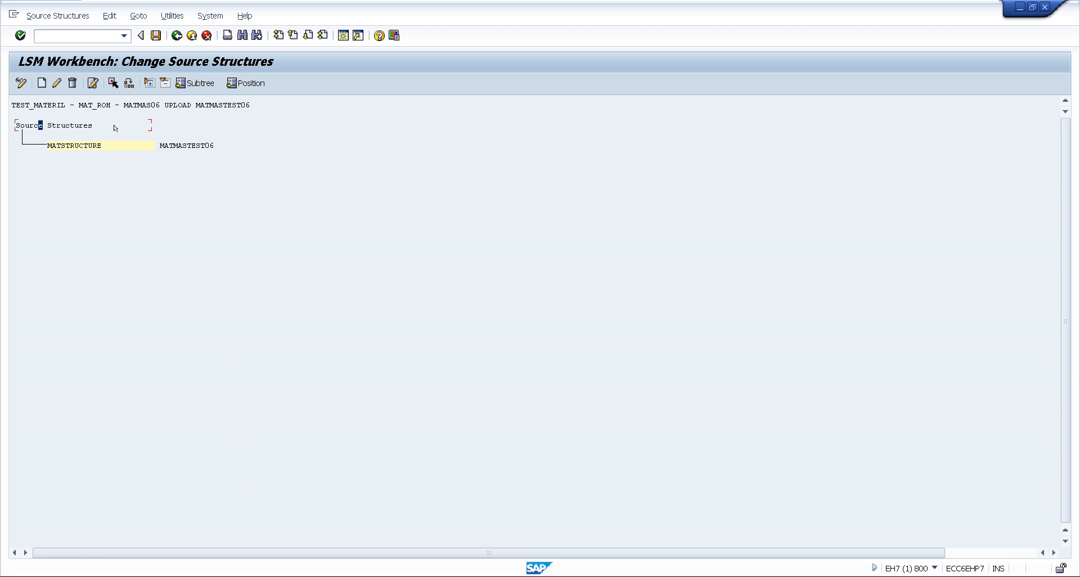
pyautogui.click(156, 35)
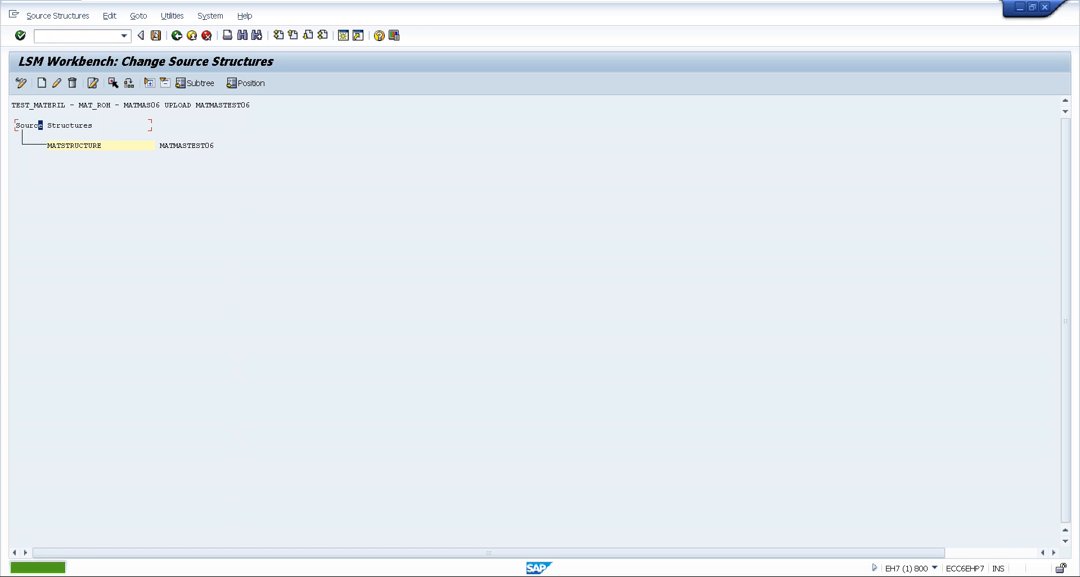
# Open the Maintain Source Fields process step in change mode and display the field table of structure MATSTRUCTURE
pyautogui.click(177, 36)
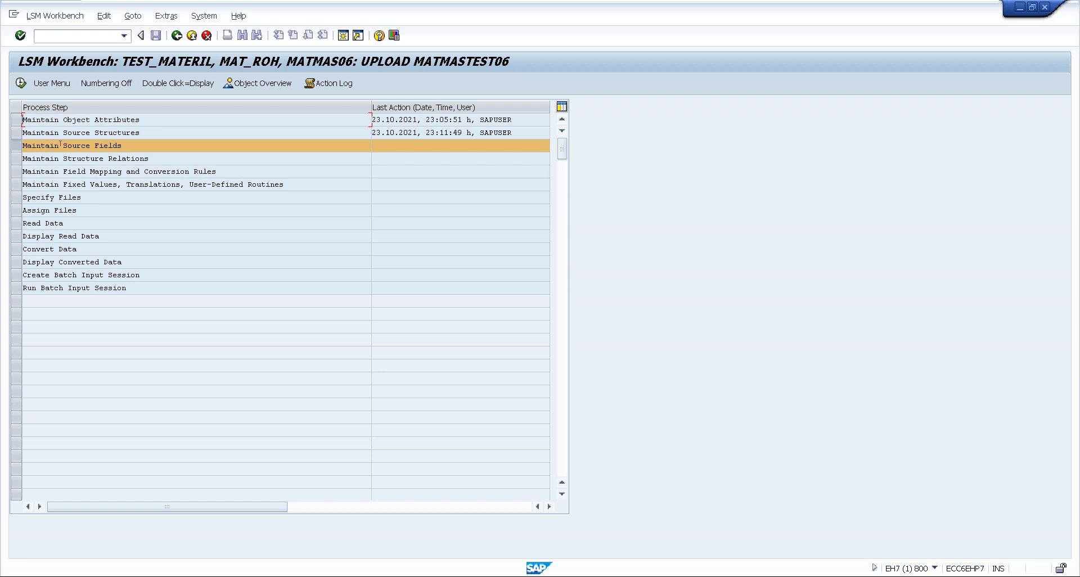
pyautogui.doubleClick(61, 145)
pyautogui.click(27, 84)
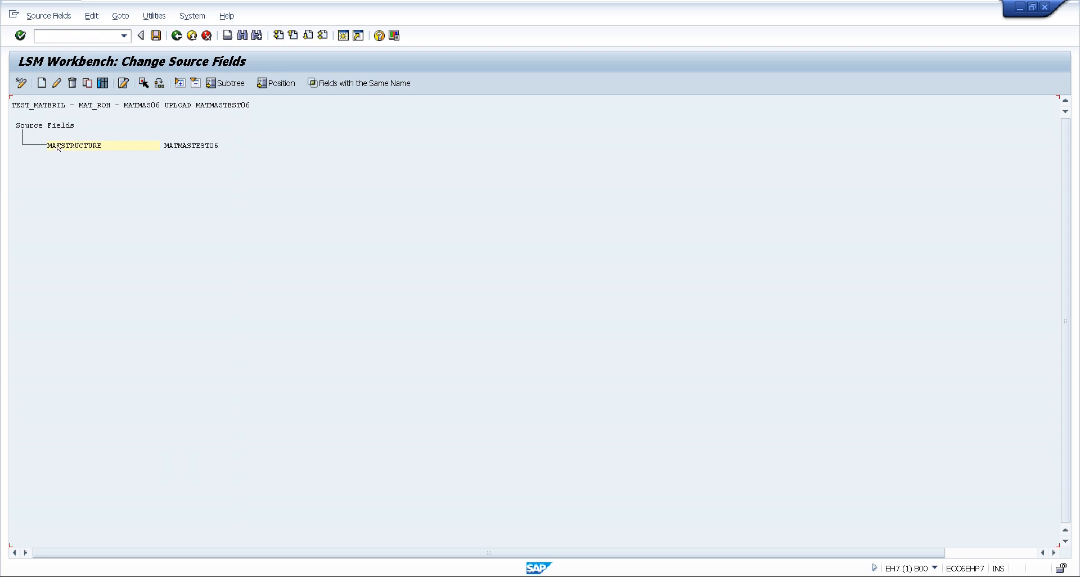
pyautogui.click(66, 147)
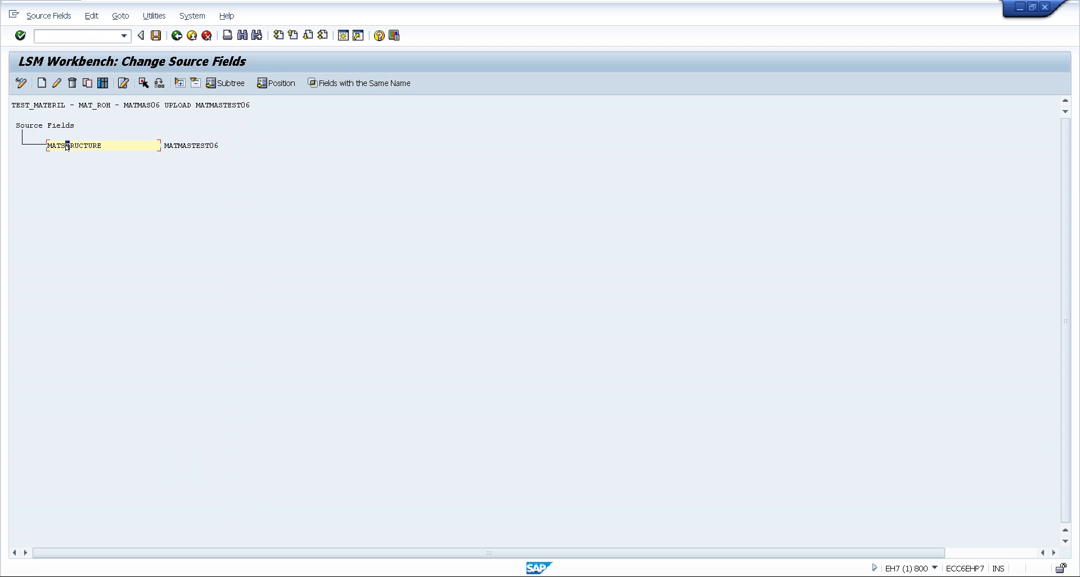
pyautogui.click(101, 85)
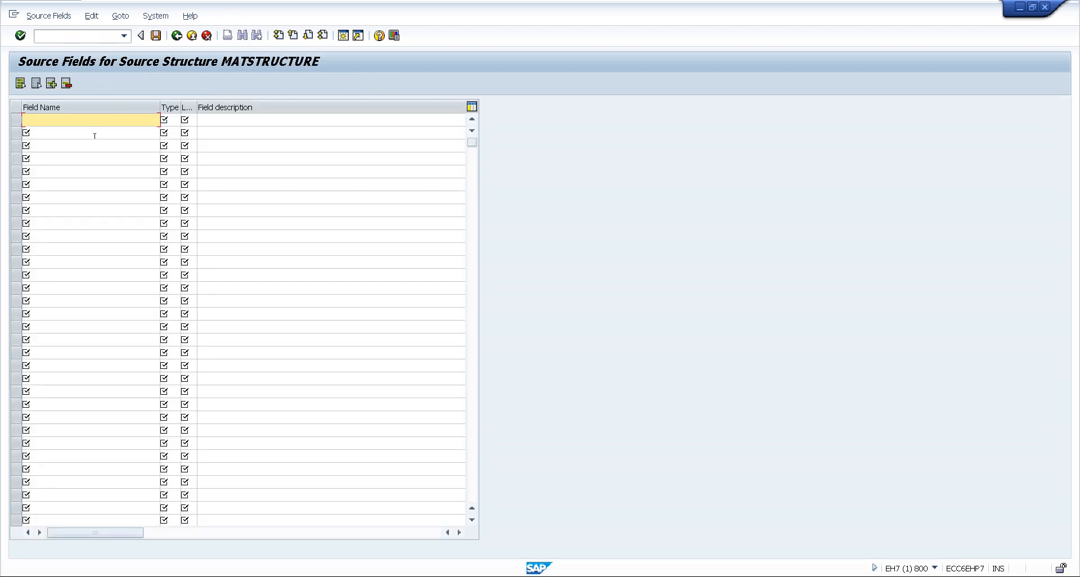
# Switch to the Excel workbook and copy the field names, types and lengths in A2:C13 of the Structure sheet
pyautogui.hotkey('alt', 'Tab')
pyautogui.hotkey('alt', 'Tab')
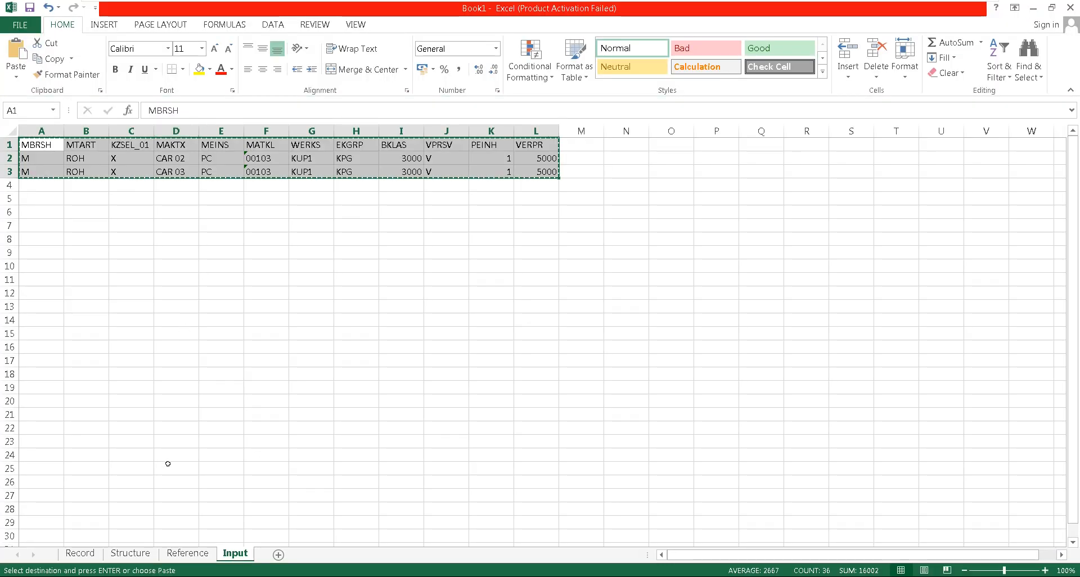
pyautogui.click(135, 553)
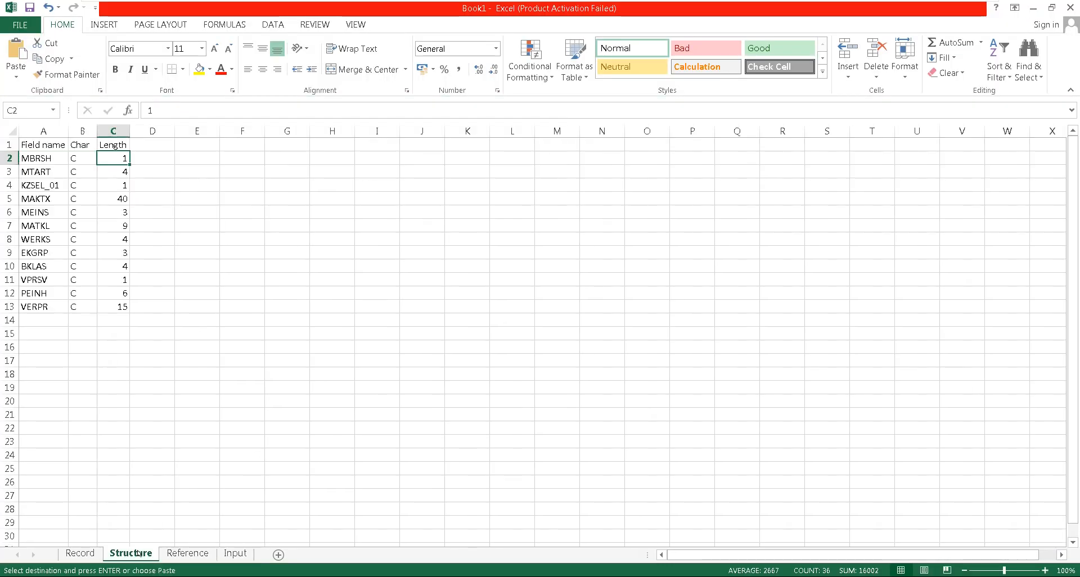
pyautogui.click(137, 206)
pyautogui.click(46, 159)
pyautogui.moveTo(46, 159); pyautogui.dragTo(114, 308)
pyautogui.hotkey('ctrl', 'c')
# Switch back to SAP, paste the copied field definitions into the MATSTRUCTURE field table and fill in the field descriptions
pyautogui.hotkey('alt', 'Tab')
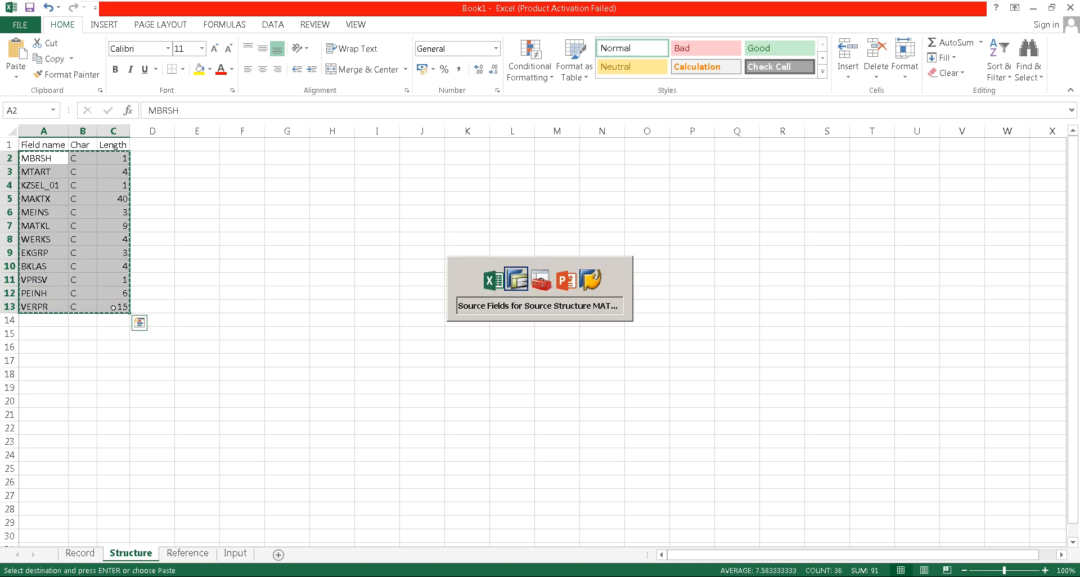
pyautogui.hotkey('ctrl', 'v')
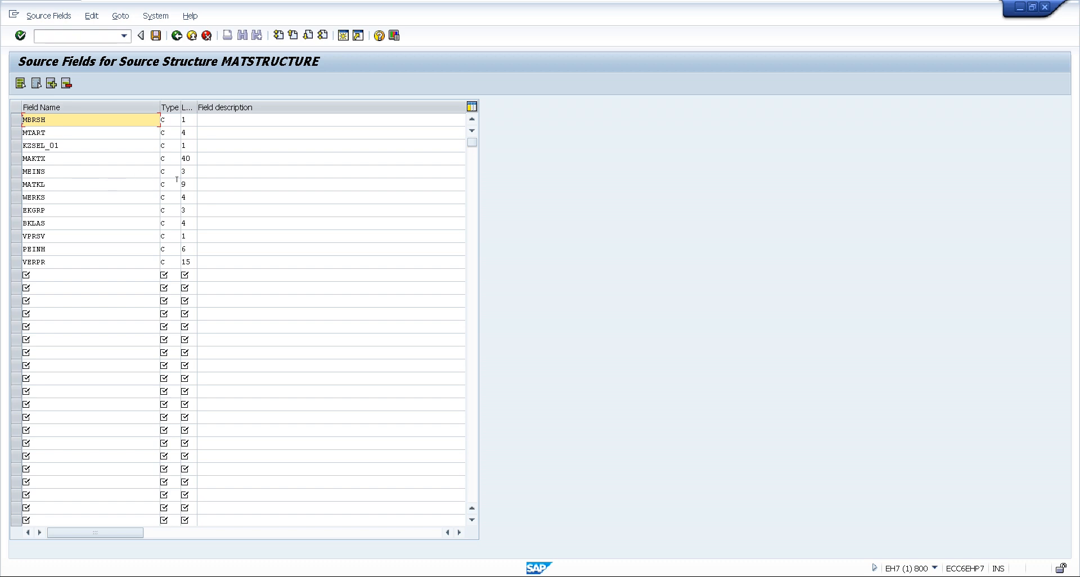
pyautogui.click(198, 119)
pyautogui.write('Industry sector Material Type KZSEL_01 Material Description Base Unit of Measure Material Group  Purchasing Group Valuation Class Price control Price Unit Moving price')
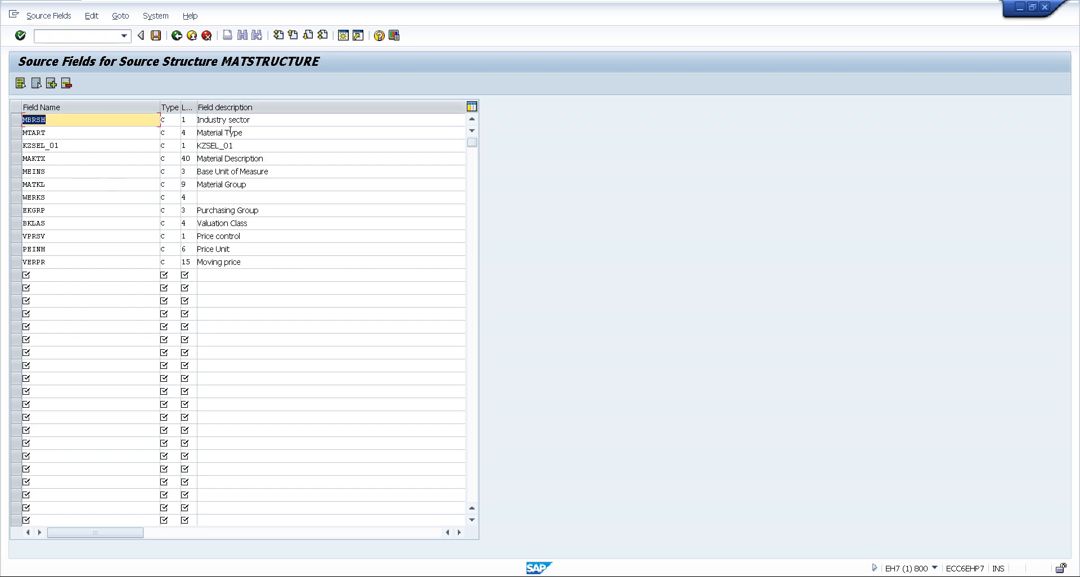
# Enter Plant as the description of field WERKS, then save the source fields and return to the process step list
pyautogui.click(216, 196)
pyautogui.write('Plant')
pyautogui.hotkey('shift', 'Tab')
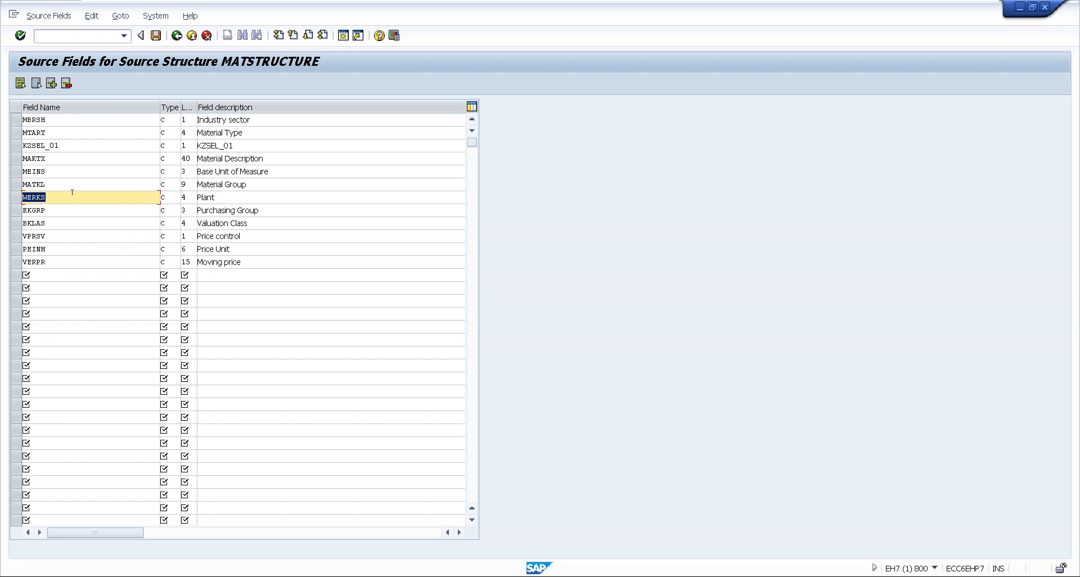
pyautogui.click(155, 37)
pyautogui.click(177, 36)
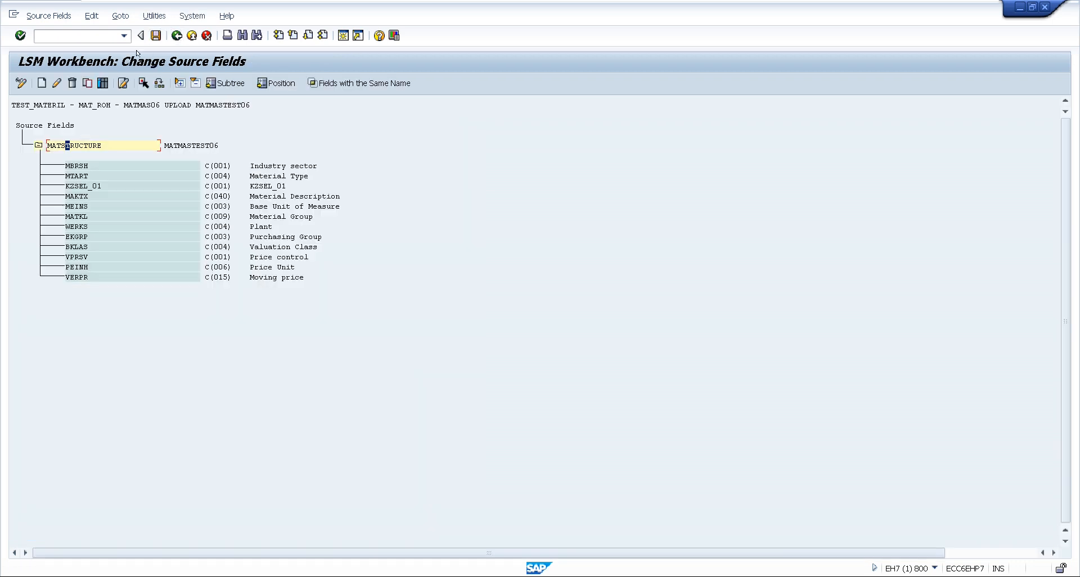
pyautogui.click(156, 36)
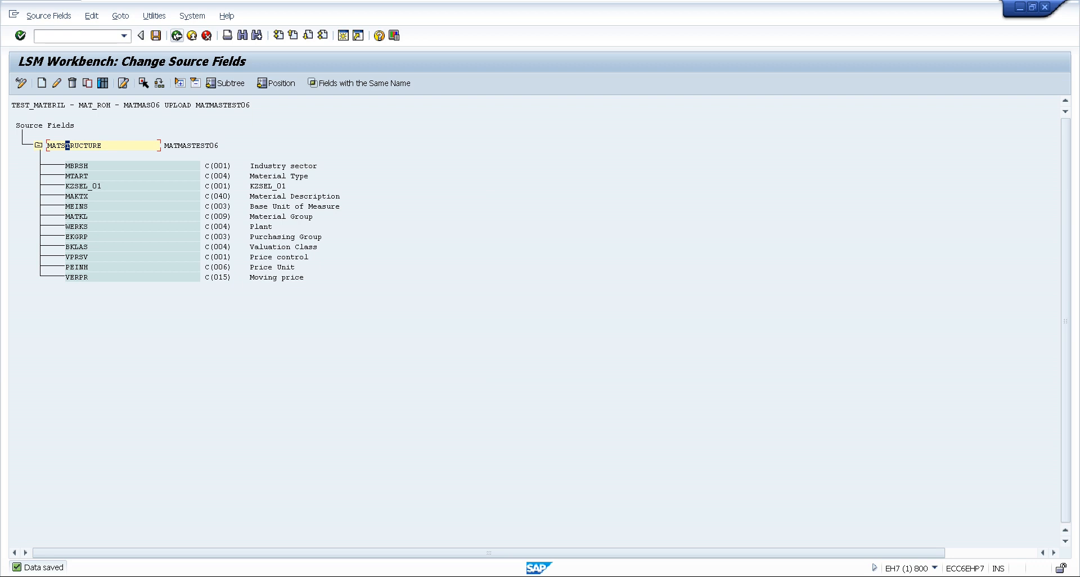
pyautogui.click(176, 36)
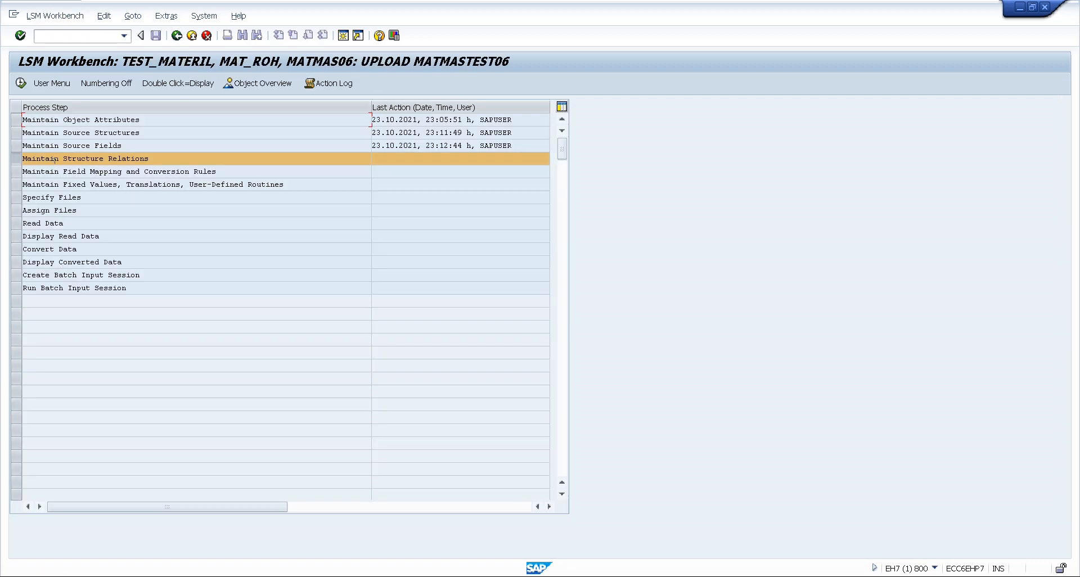
# Open Maintain Structure Relations in change mode, save the relationship between MATMAS06 and MATSTRUCTURE, and return to the process steps
pyautogui.doubleClick(91, 158)
pyautogui.click(22, 84)
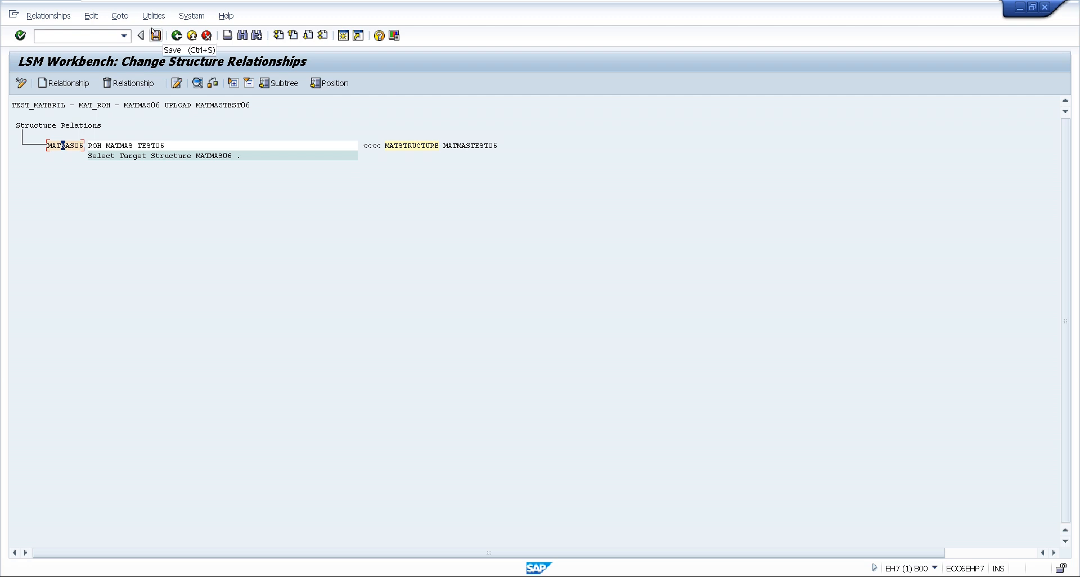
pyautogui.click(120, 16)
pyautogui.click(153, 17)
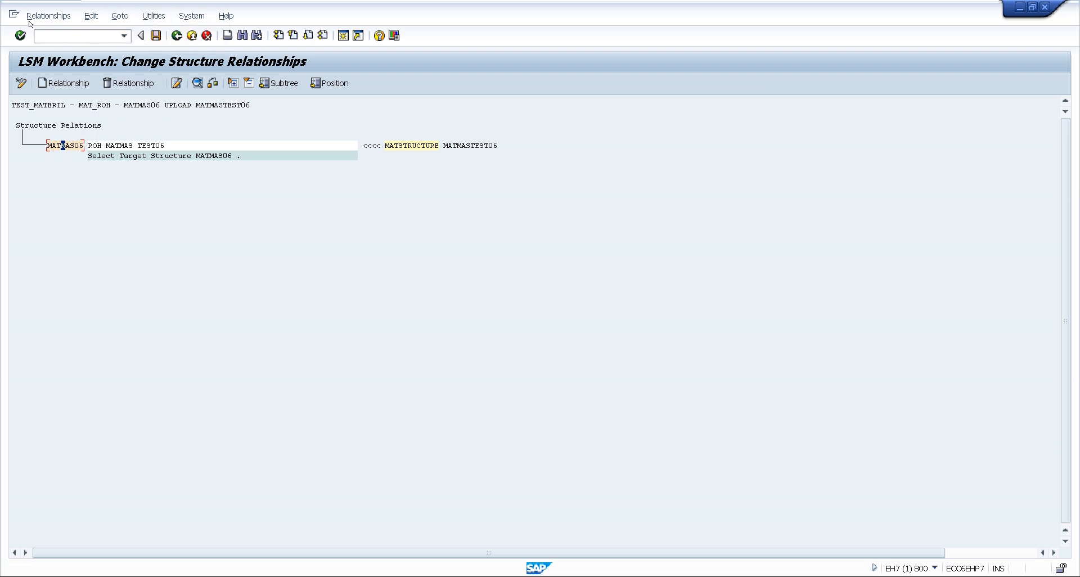
pyautogui.click(156, 35)
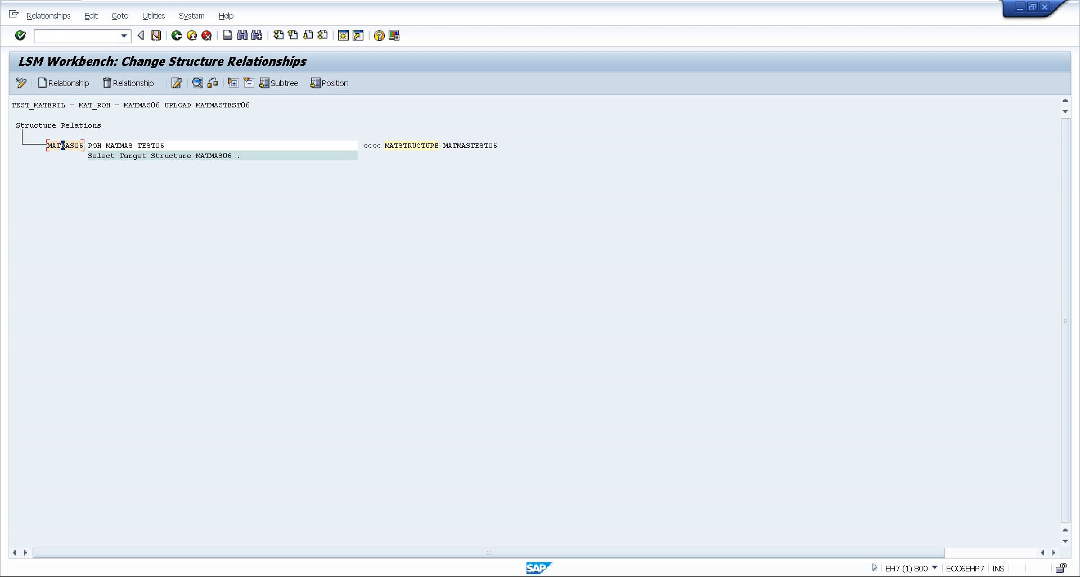
pyautogui.click(175, 36)
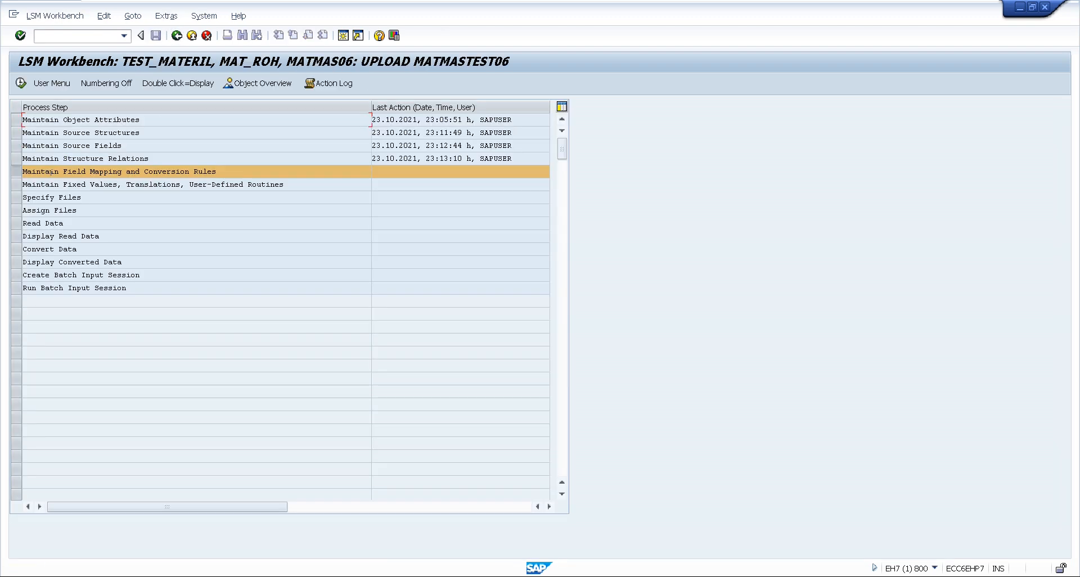
# Open Maintain Field Mapping and Conversion Rules in change mode and start Auto-Field Mapping from the Fields node with the default settings
pyautogui.doubleClick(120, 171)
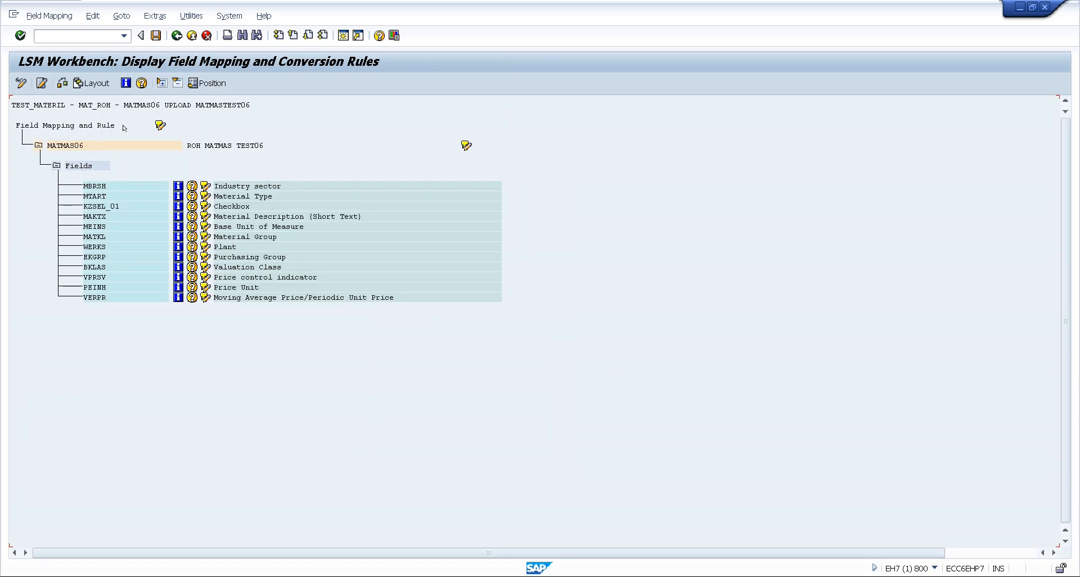
pyautogui.click(21, 82)
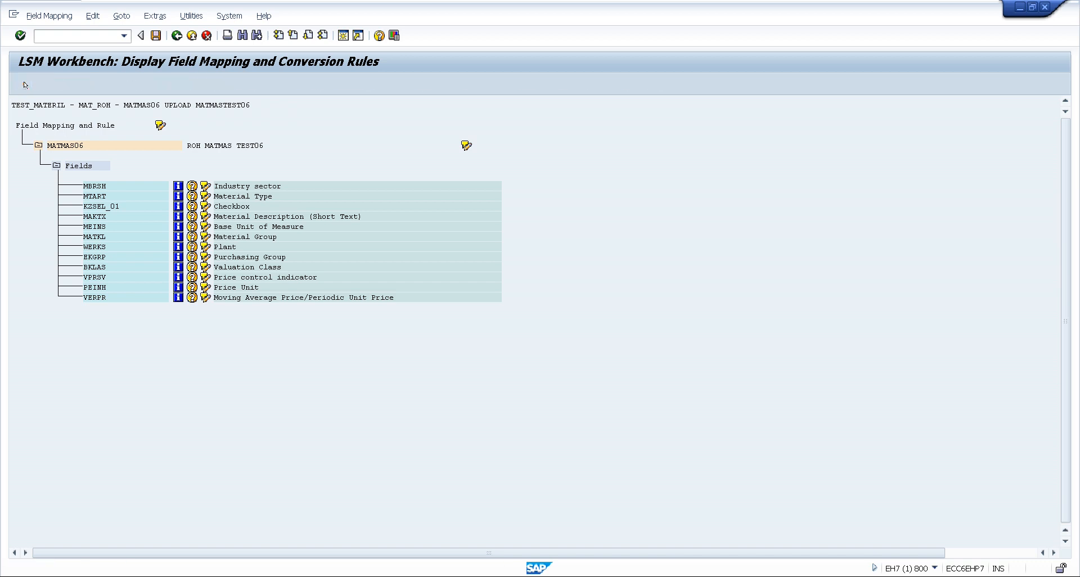
pyautogui.click(75, 166)
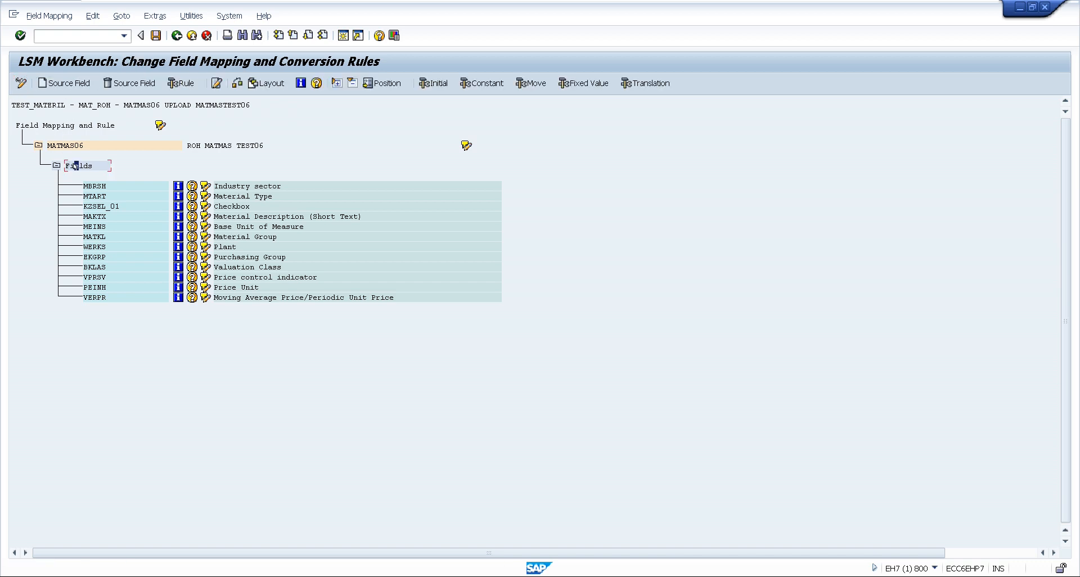
pyautogui.click(155, 15)
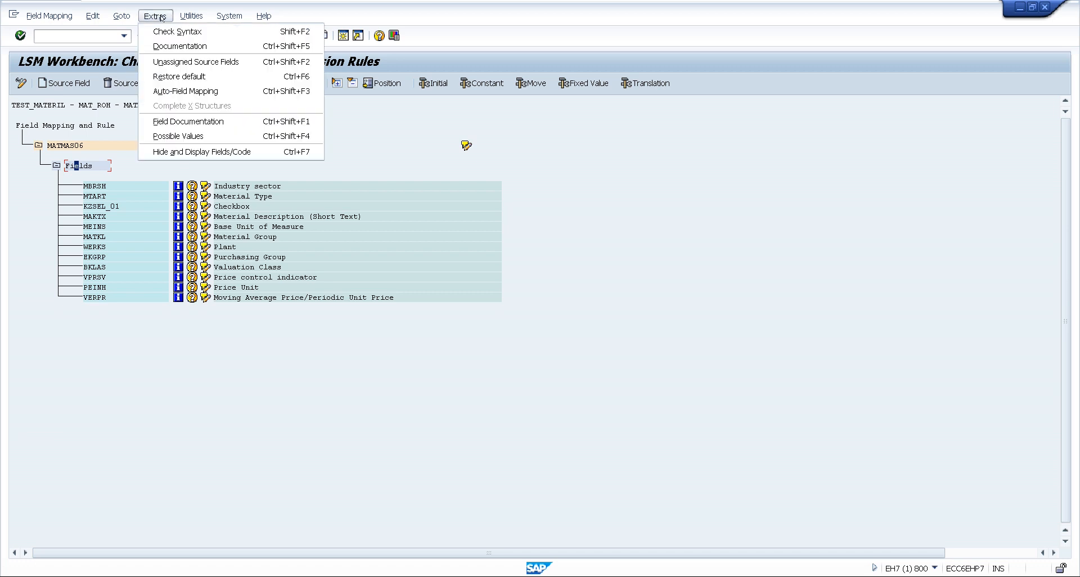
pyautogui.click(186, 91)
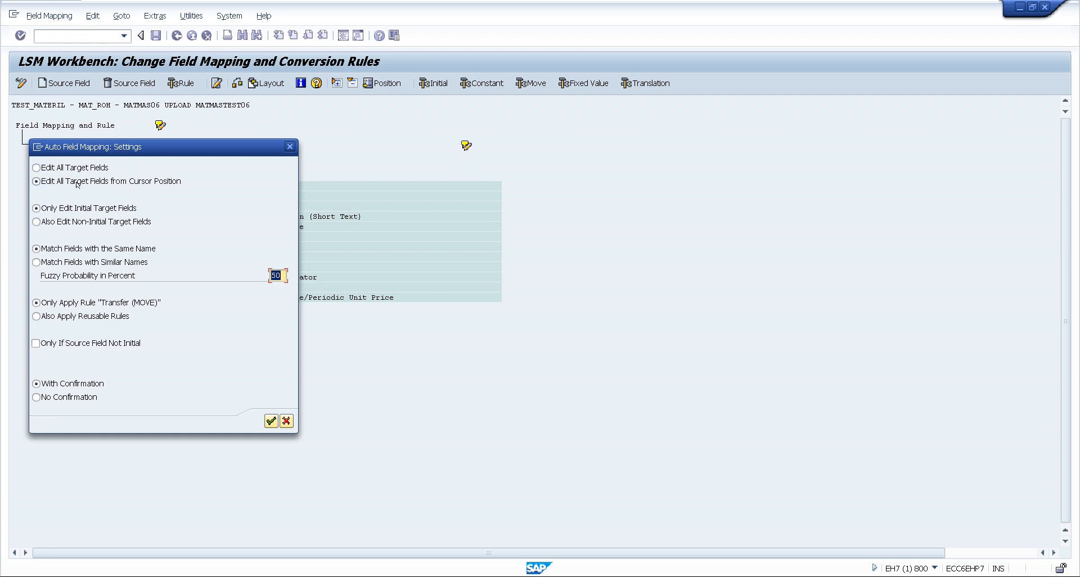
pyautogui.click(266, 420)
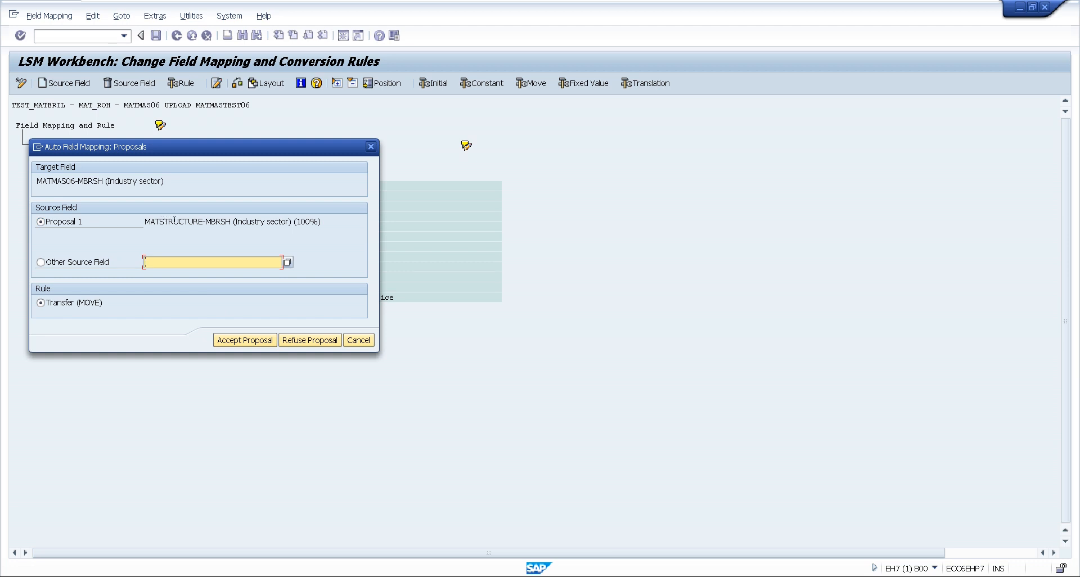
# Accept the Transfer (MOVE) proposals for all MATMAS06 target fields, then save the field mapping and return to the process steps
pyautogui.click(239, 339)
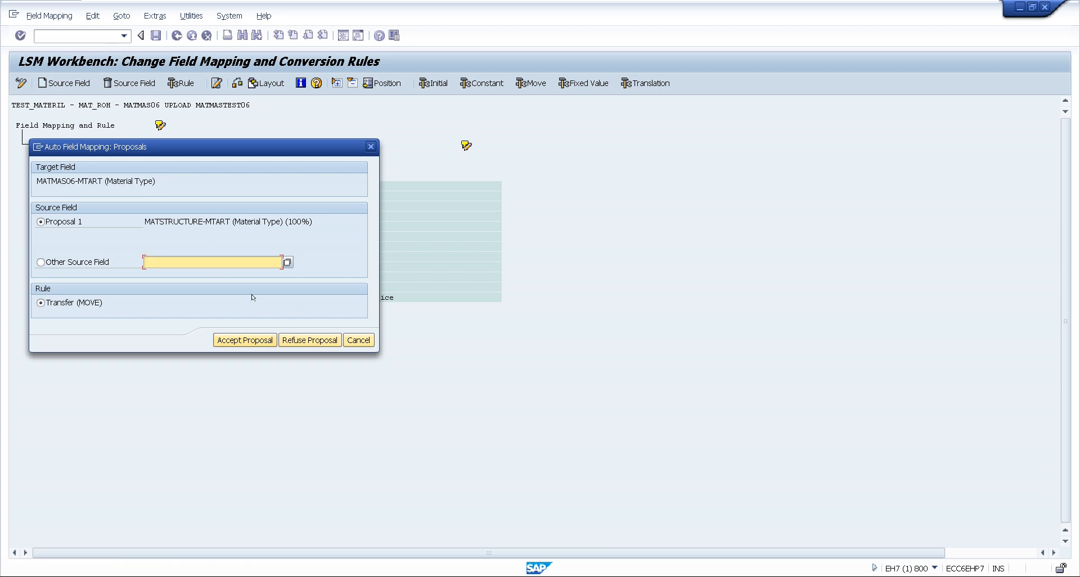
pyautogui.click(244, 341)
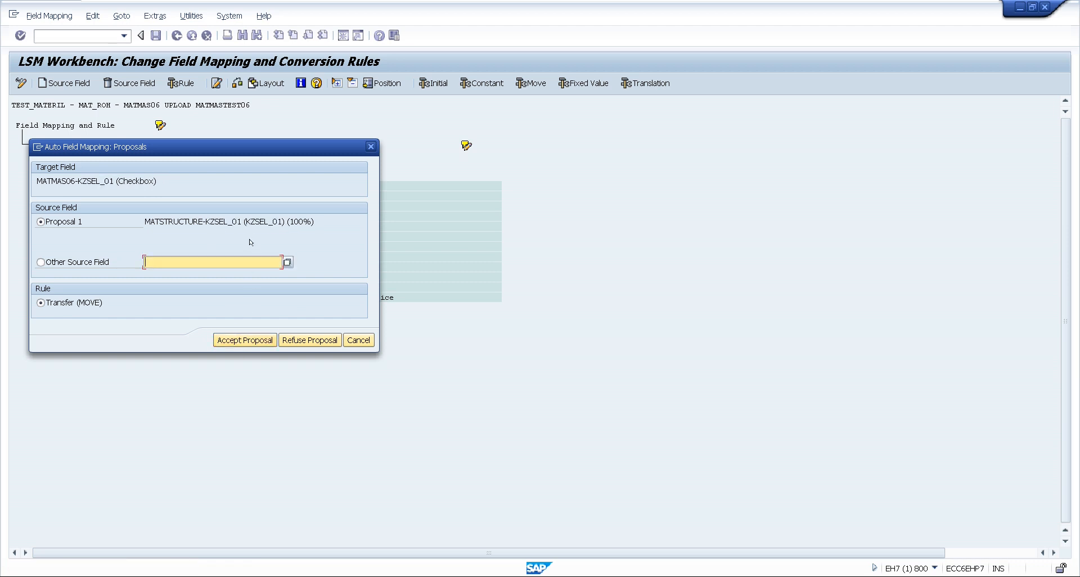
pyautogui.click(245, 339)
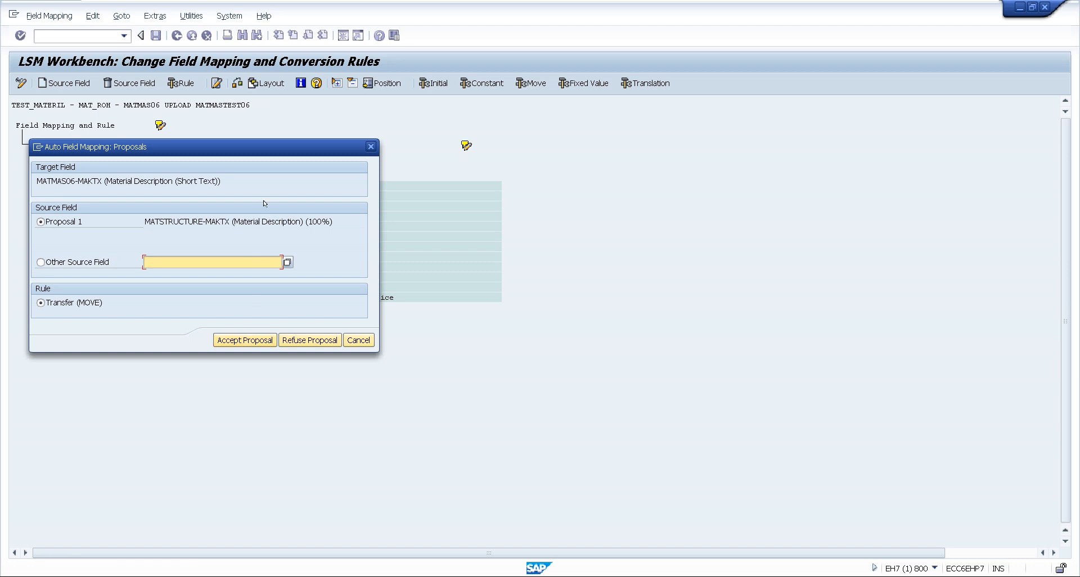
pyautogui.click(244, 340)
pyautogui.click(243, 340)
pyautogui.click(243, 340)
pyautogui.click(243, 340)
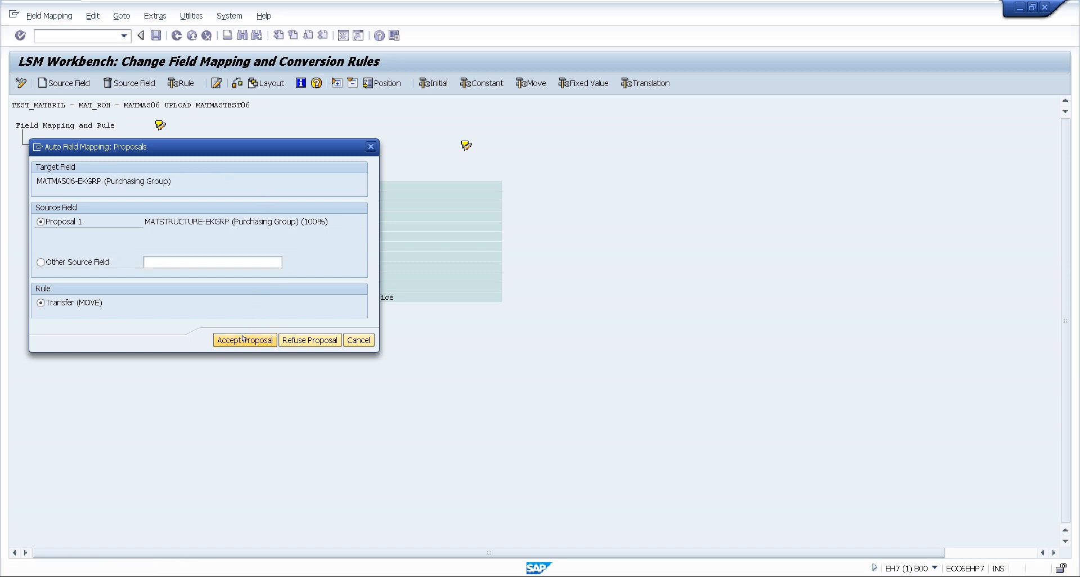
pyautogui.click(243, 340)
pyautogui.click(244, 340)
pyautogui.click(243, 340)
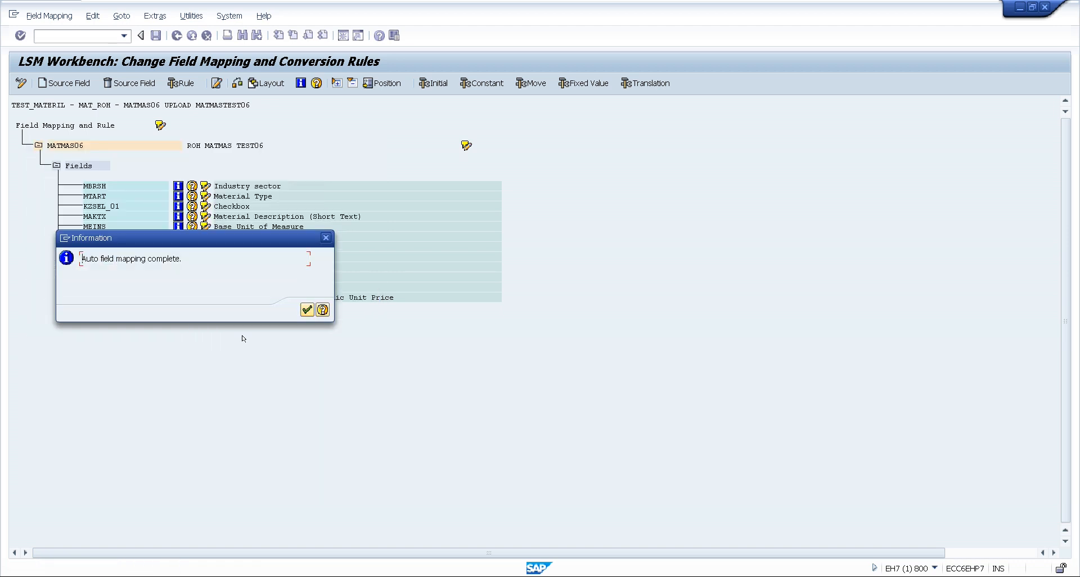
pyautogui.click(305, 310)
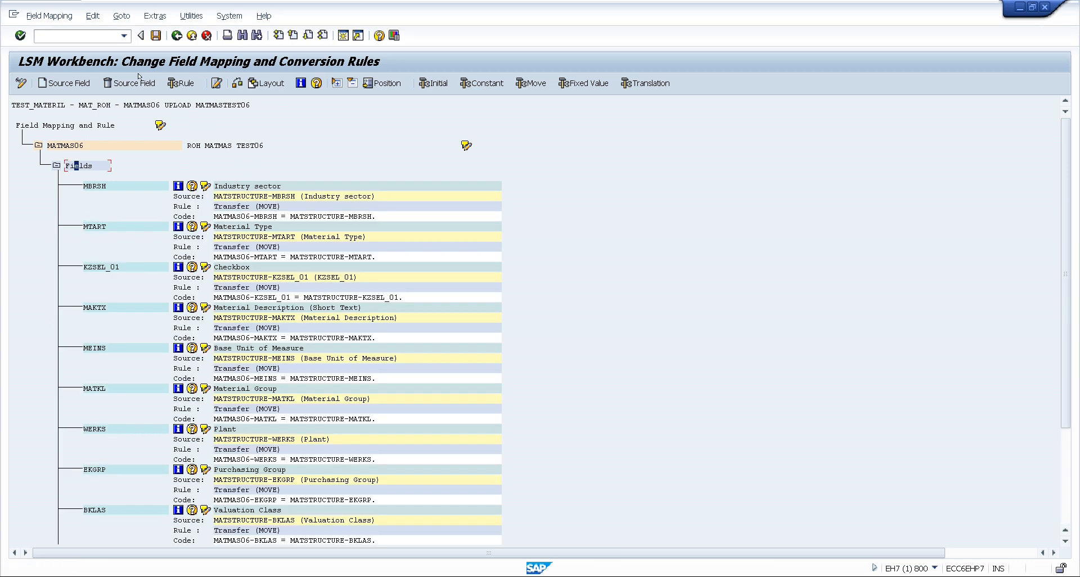
pyautogui.click(156, 35)
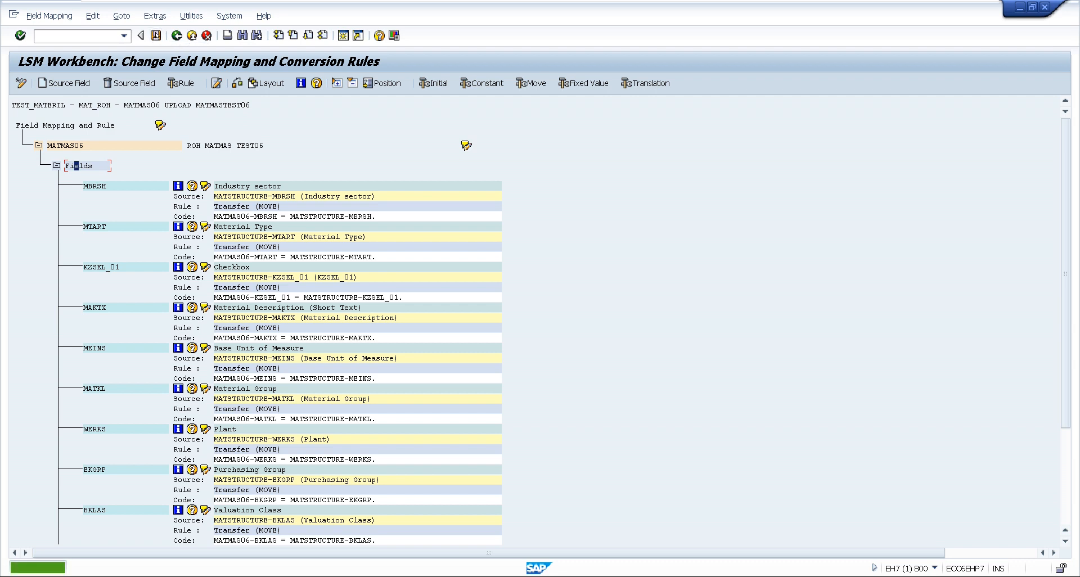
pyautogui.click(141, 35)
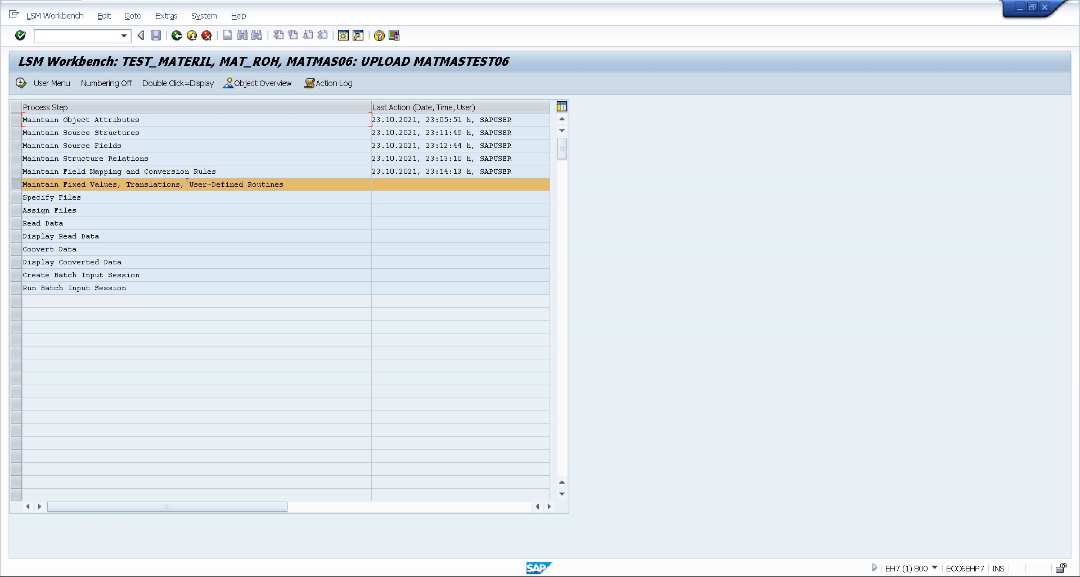
# View the reusable rules of project TEST_MATERIL under Maintain Fixed Values, Translations, User-Defined Routines, then return to the process steps
pyautogui.doubleClick(130, 185)
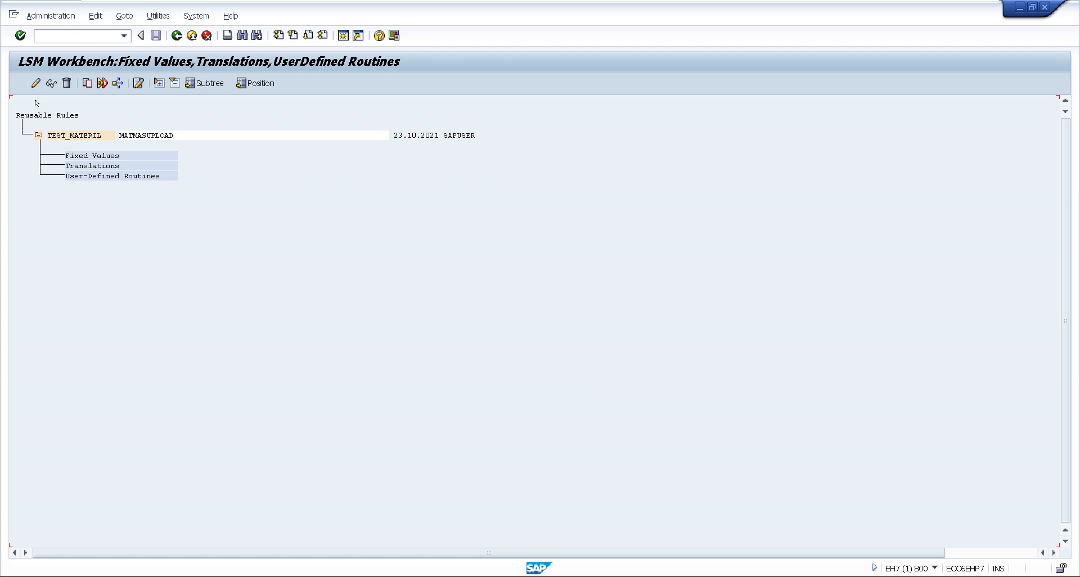
pyautogui.click(67, 135)
pyautogui.click(176, 35)
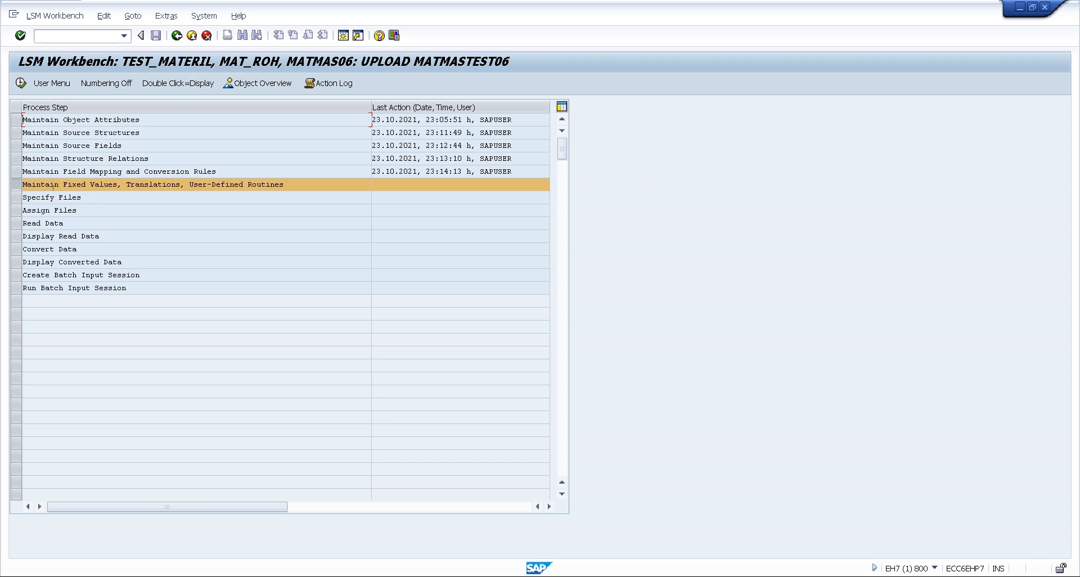
# Open the Specify Files process step in change mode
pyautogui.click(17, 197)
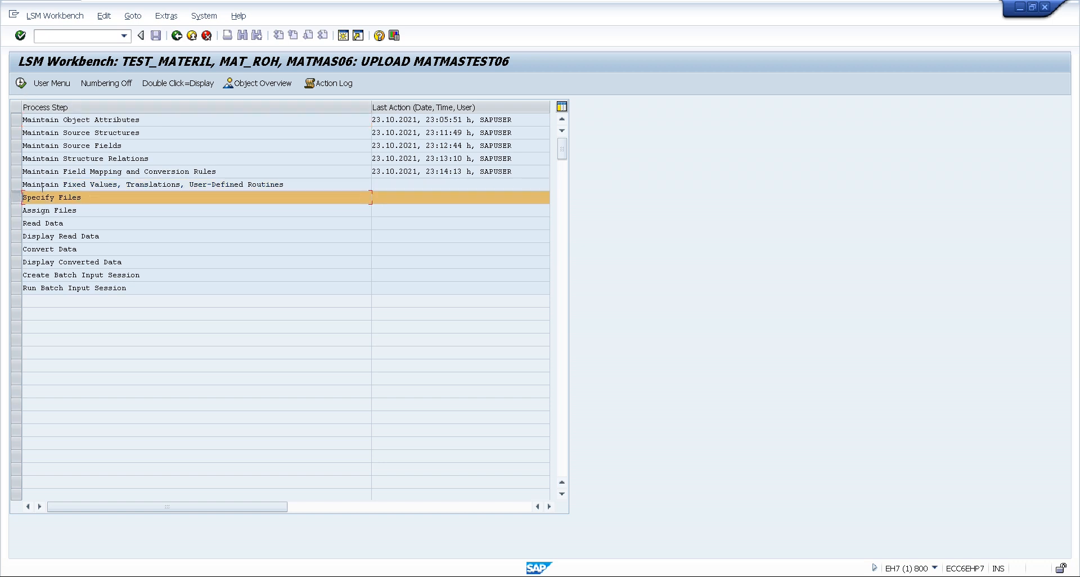
pyautogui.doubleClick(42, 197)
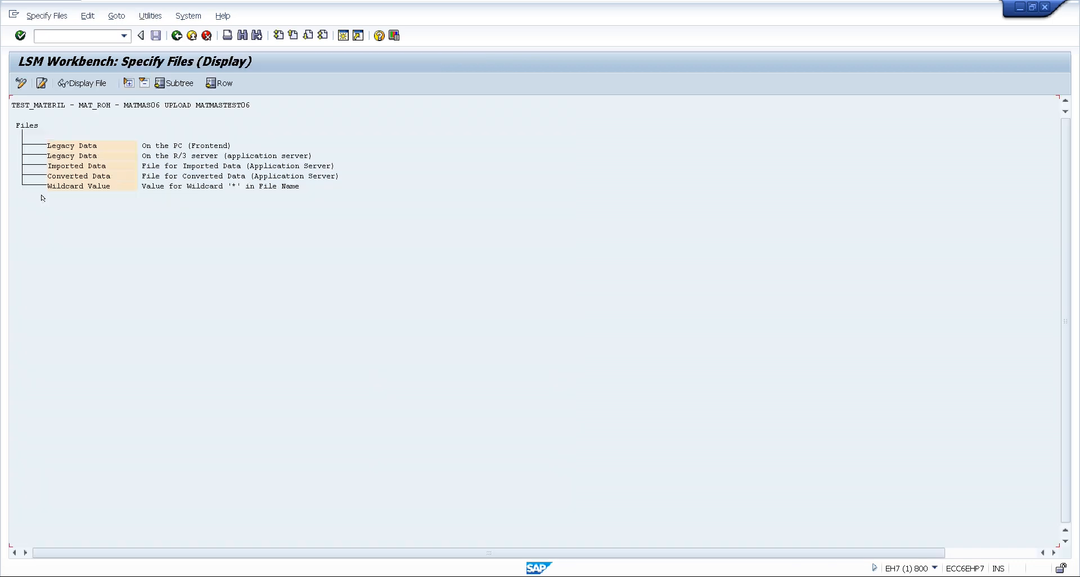
pyautogui.click(21, 84)
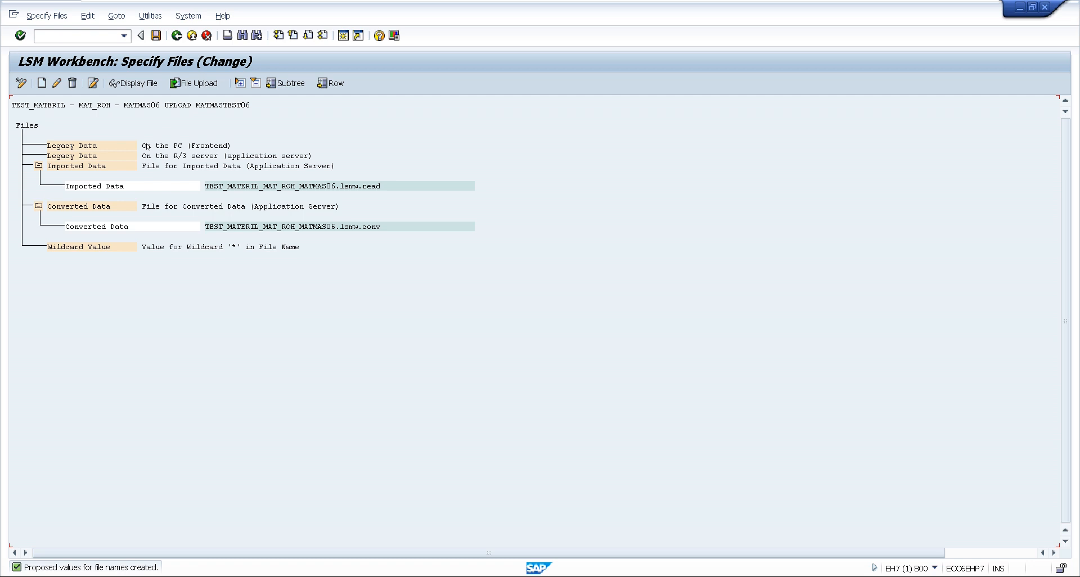
# Define Desktop file TEST06.txt as the PC legacy data file, with Tabulator delimiter and Field Names at Start of File enabled
pyautogui.doubleClick(74, 146)
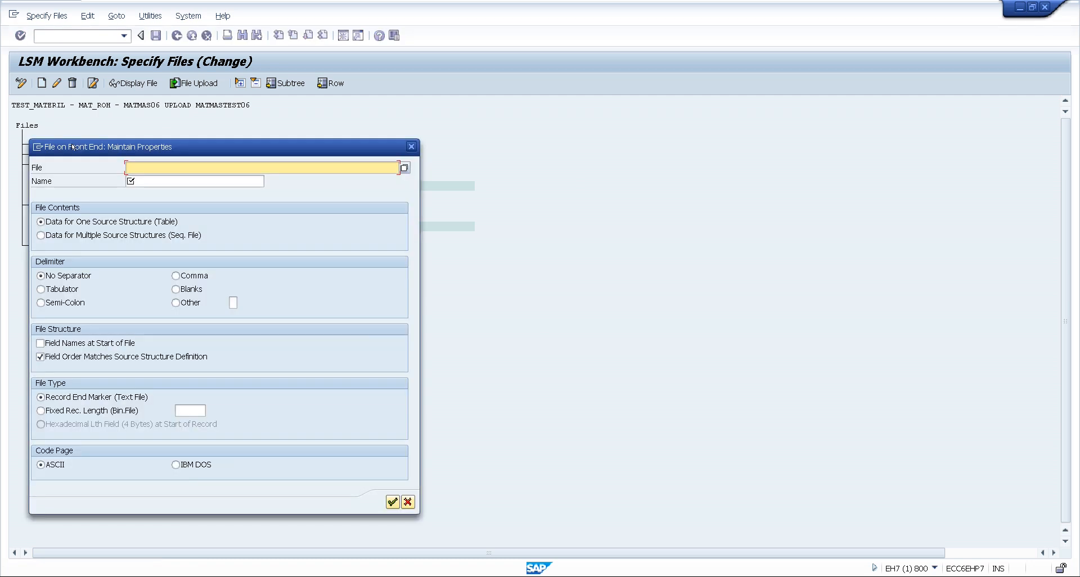
pyautogui.click(404, 167)
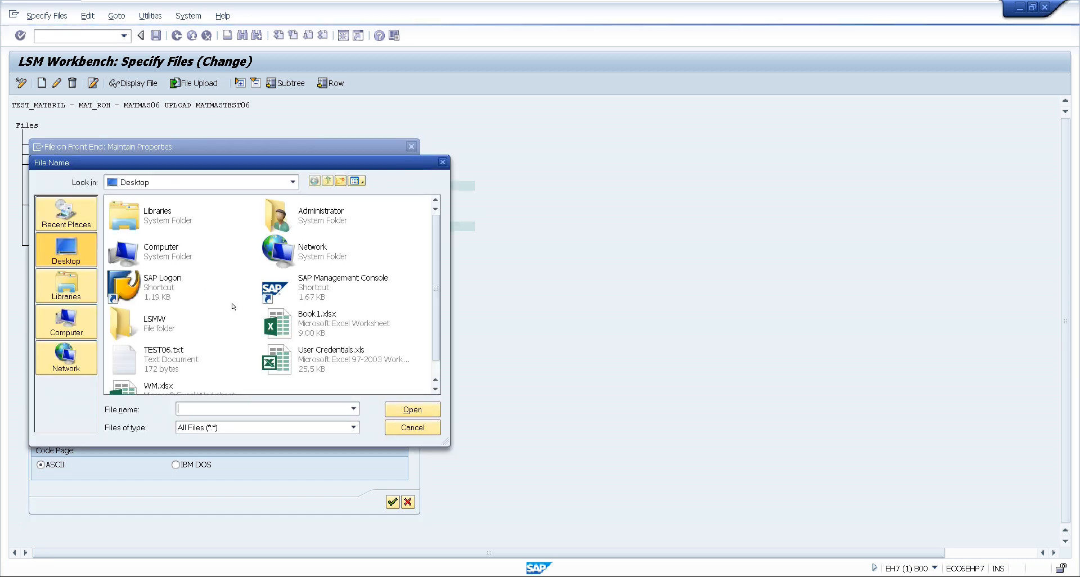
pyautogui.click(144, 357)
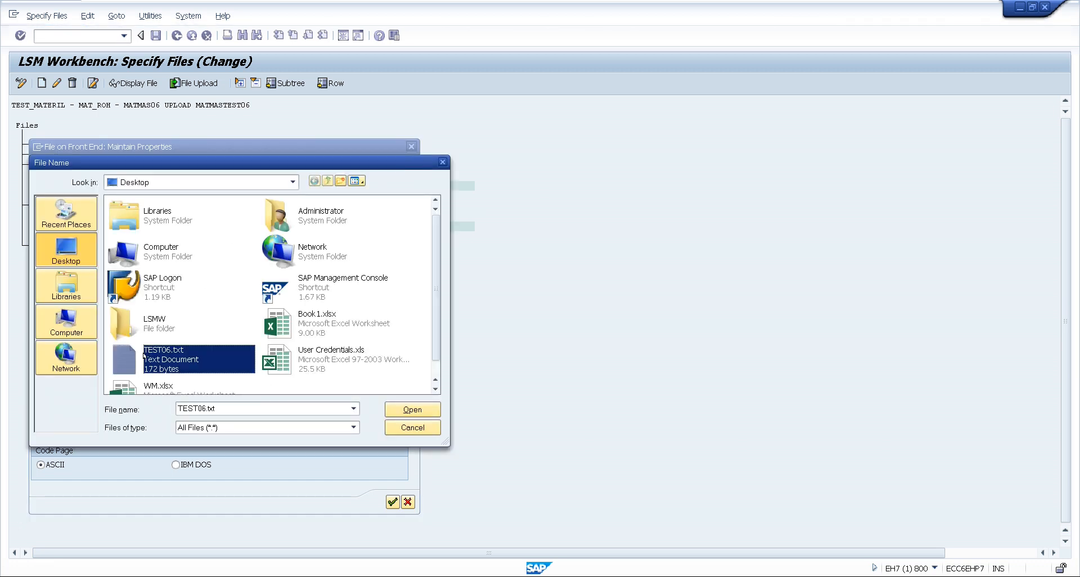
pyautogui.doubleClick(144, 357)
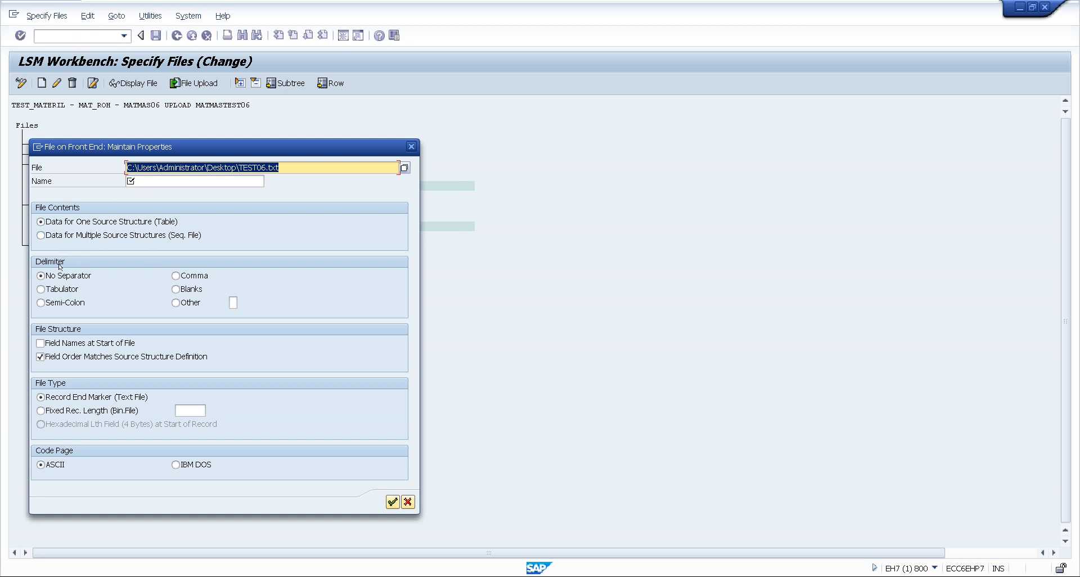
pyautogui.click(41, 289)
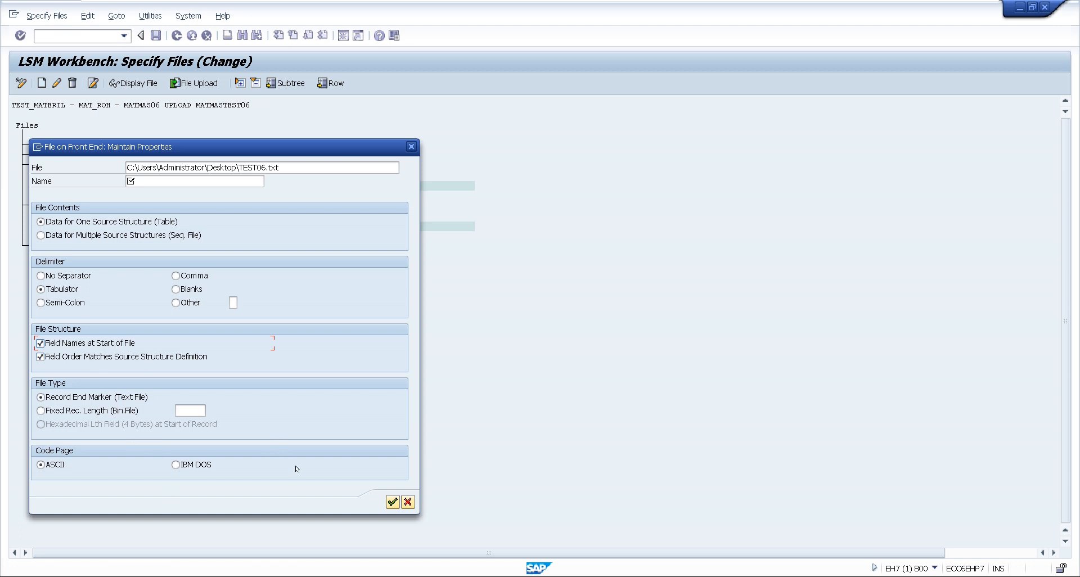
pyautogui.click(392, 503)
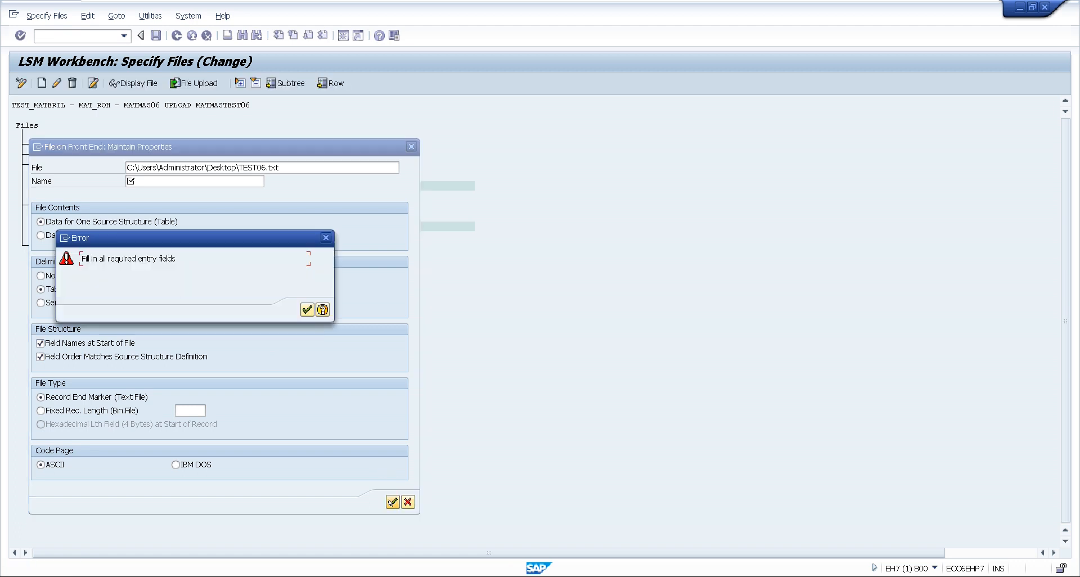
pyautogui.click(307, 310)
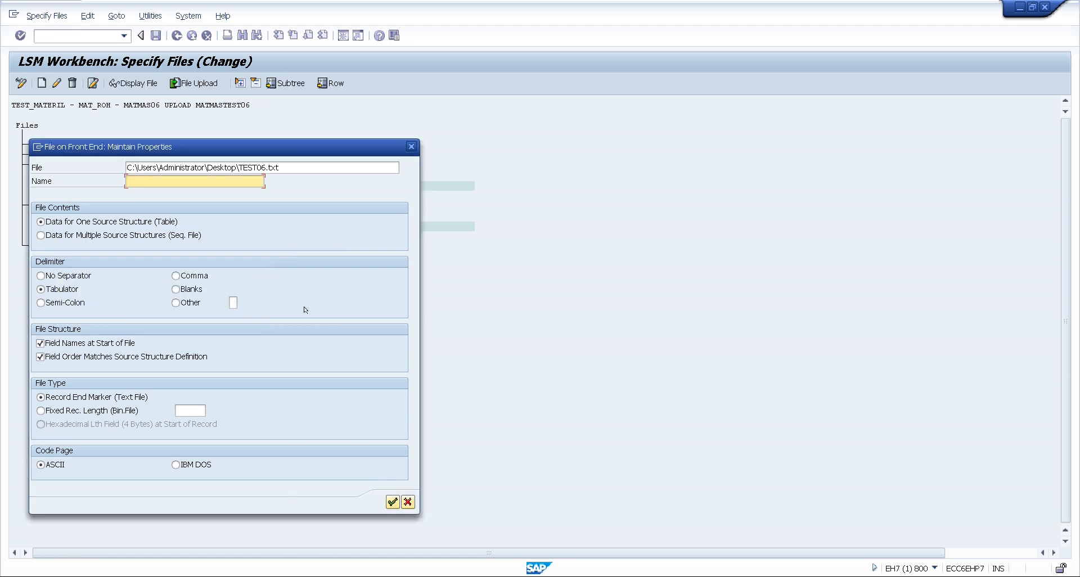
# Name the legacy data file TEST06MATMAS, then save the file specification and return to the process steps
pyautogui.write('ma')
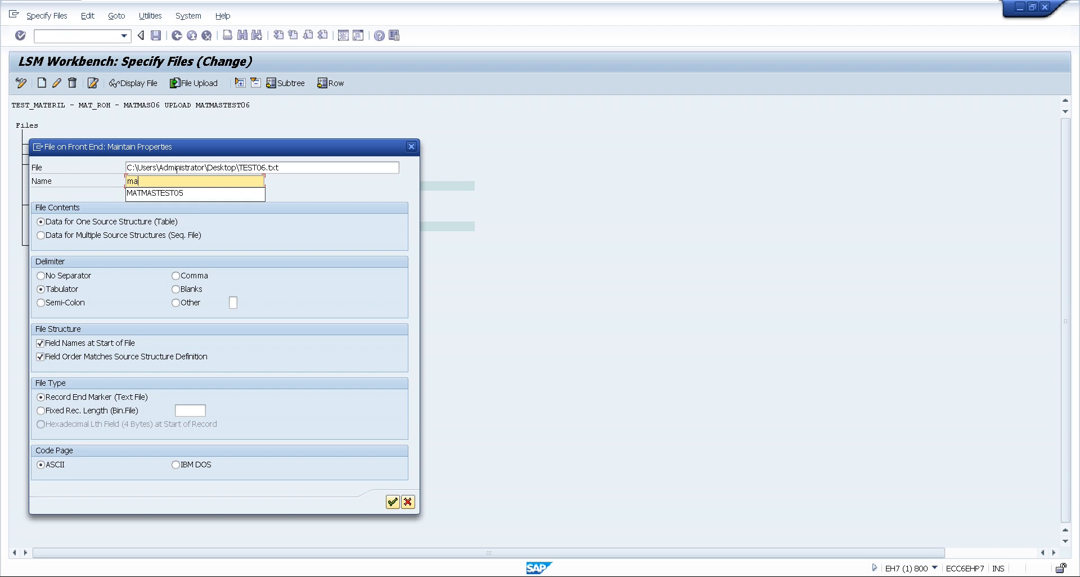
pyautogui.press('BackSpace')
pyautogui.press('BackSpace')
pyautogui.write('T')
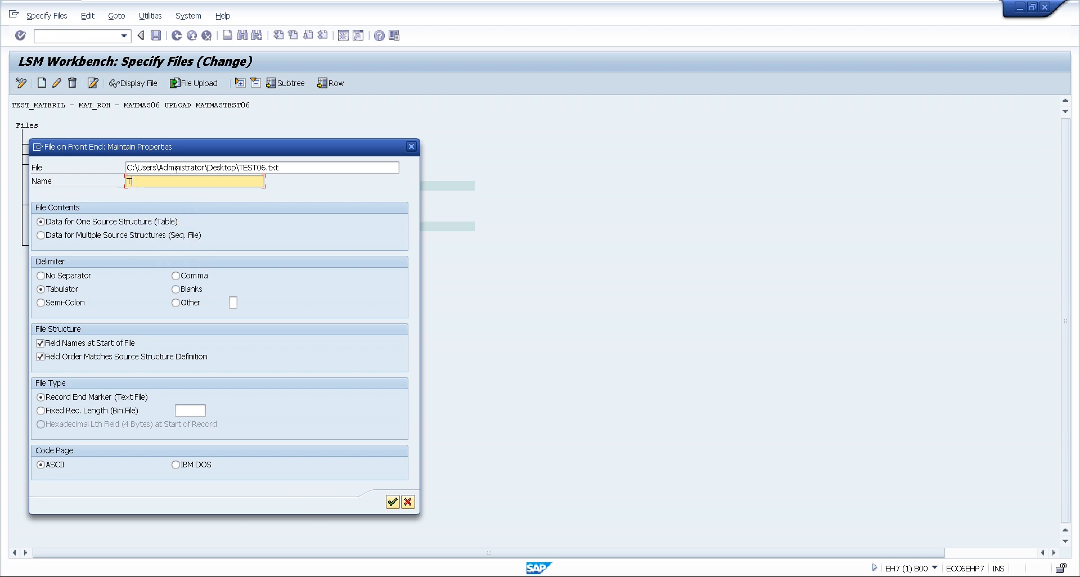
pyautogui.write('EST06MATMAS')
pyautogui.click(392, 502)
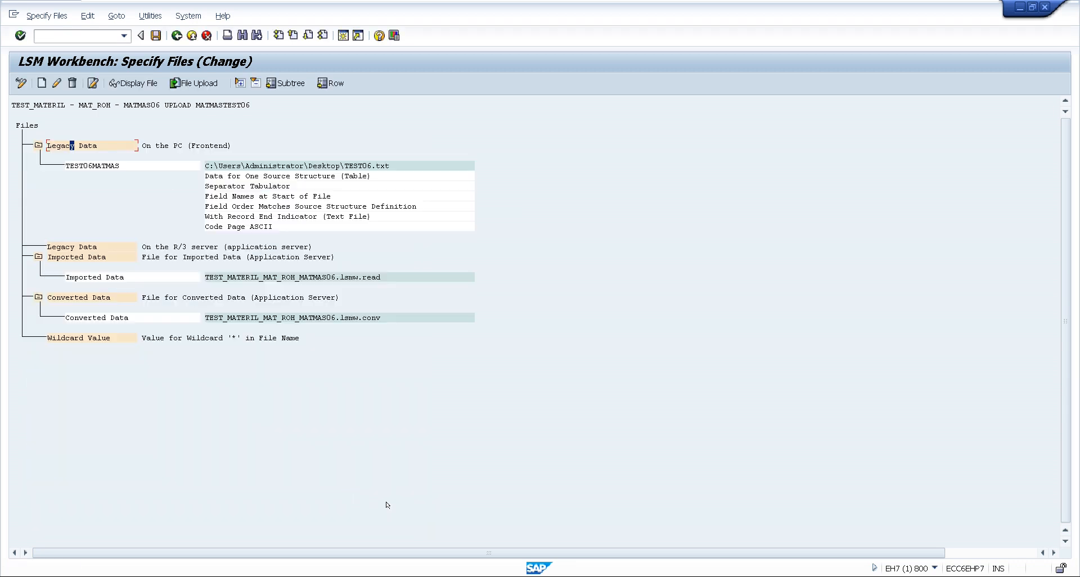
pyautogui.click(156, 36)
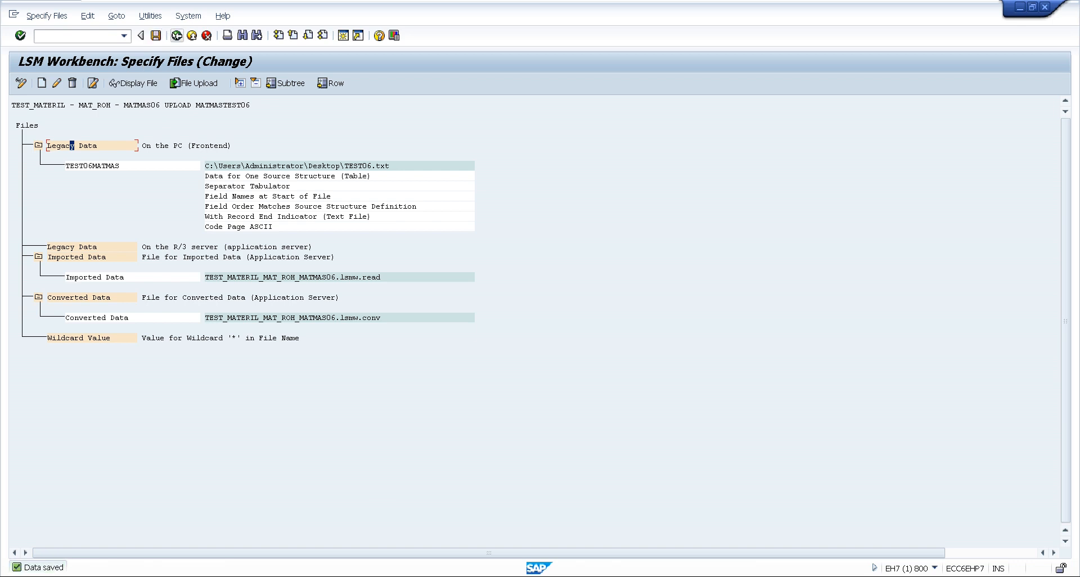
pyautogui.click(176, 35)
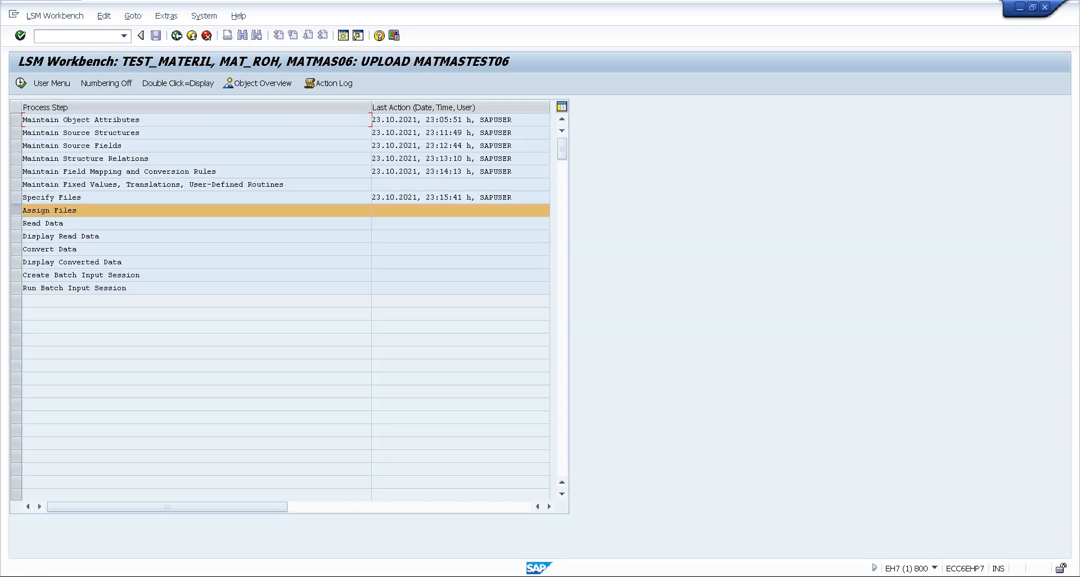
# Open Assign Files in change mode, save the assignment of TEST06MATMAS to MATSTRUCTURE, and return to the process steps
pyautogui.doubleClick(54, 209)
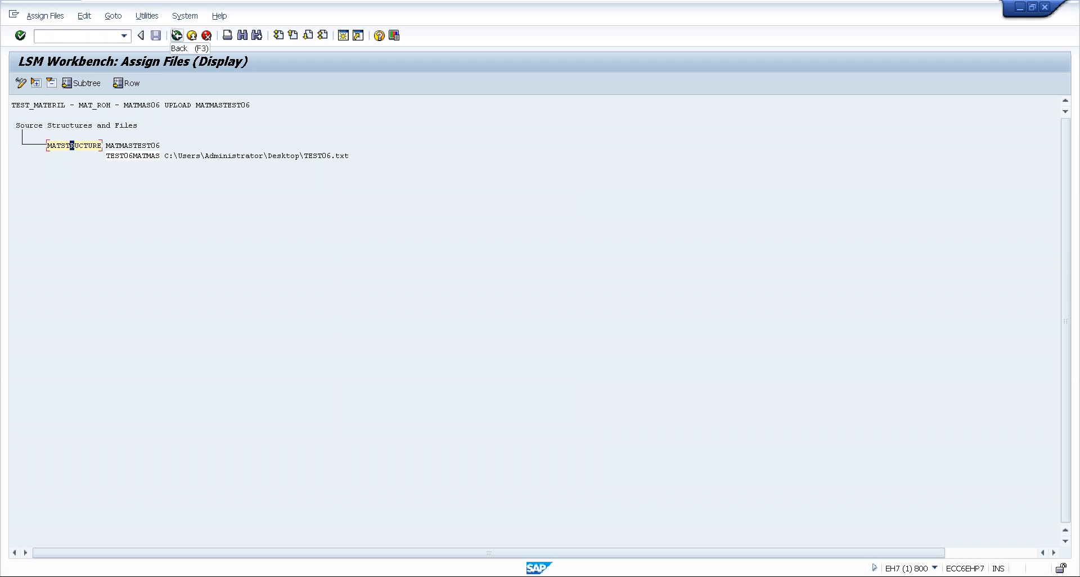
pyautogui.click(176, 35)
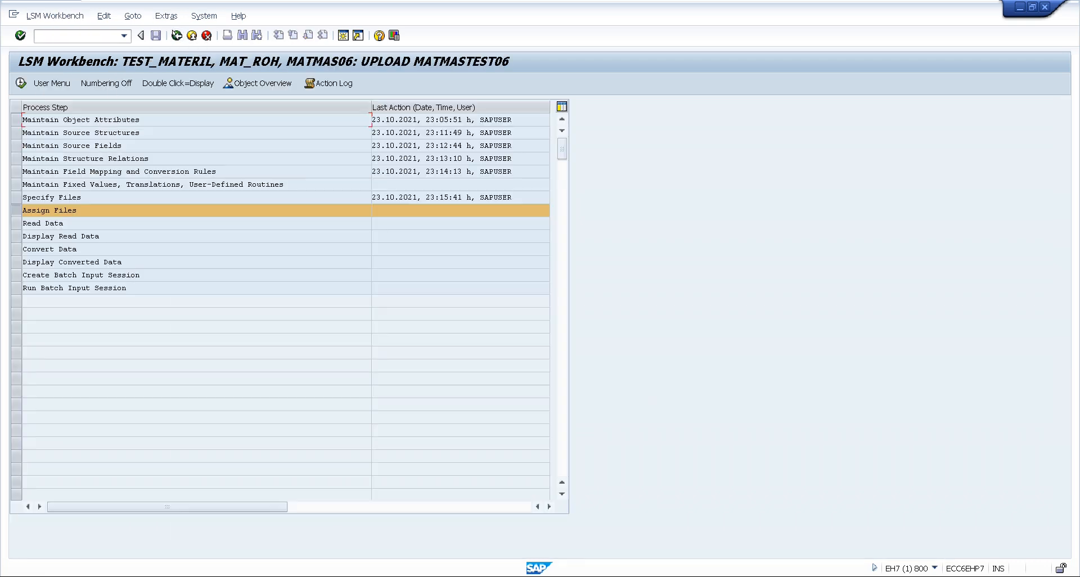
pyautogui.doubleClick(56, 210)
pyautogui.click(18, 79)
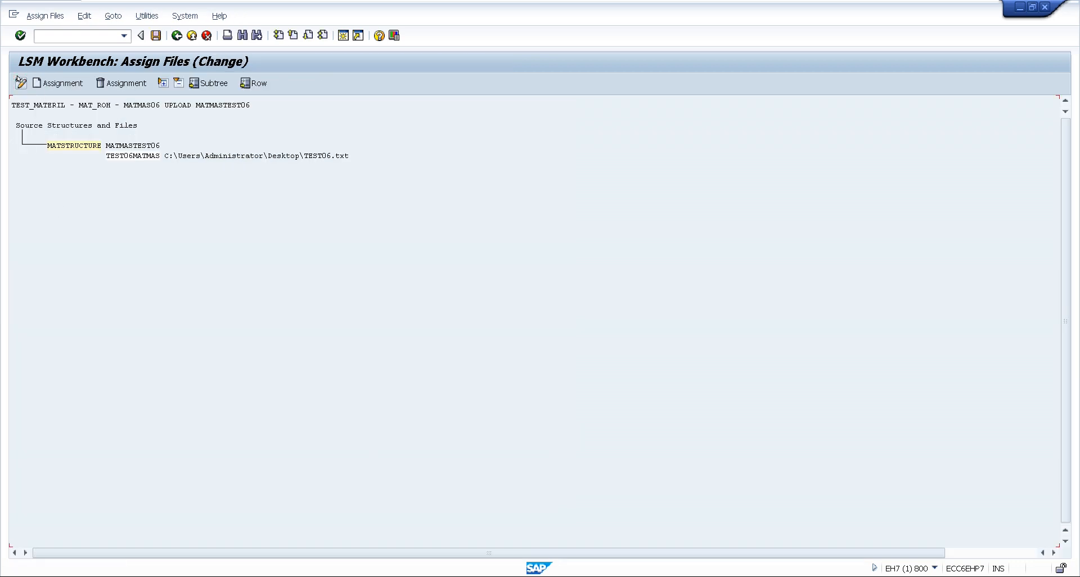
pyautogui.click(71, 146)
pyautogui.click(153, 36)
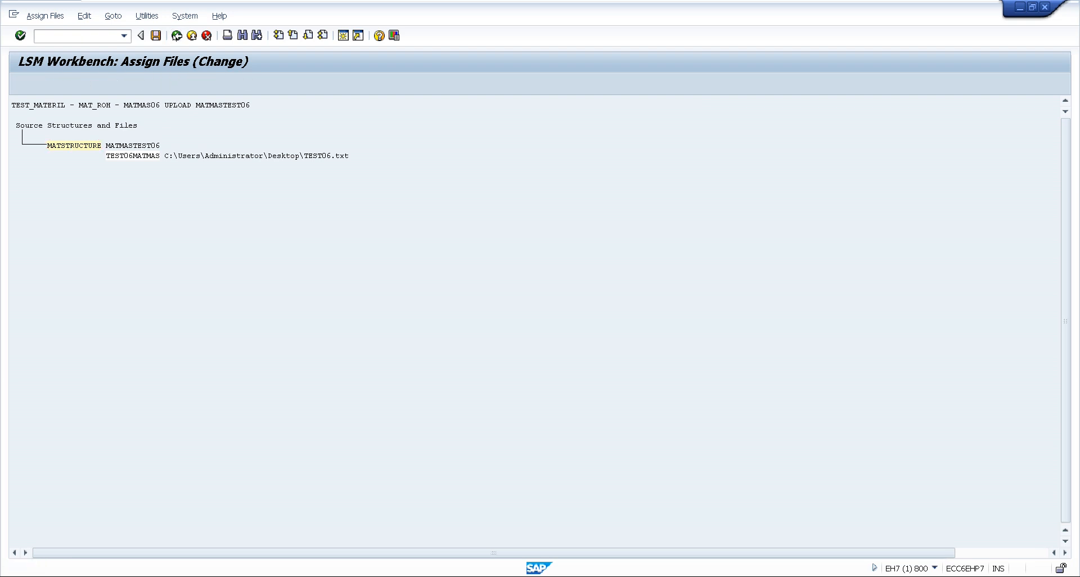
pyautogui.click(176, 35)
# Run Read Data for all transactions, allow access to TEST06.txt, and return to the process steps
pyautogui.doubleClick(46, 223)
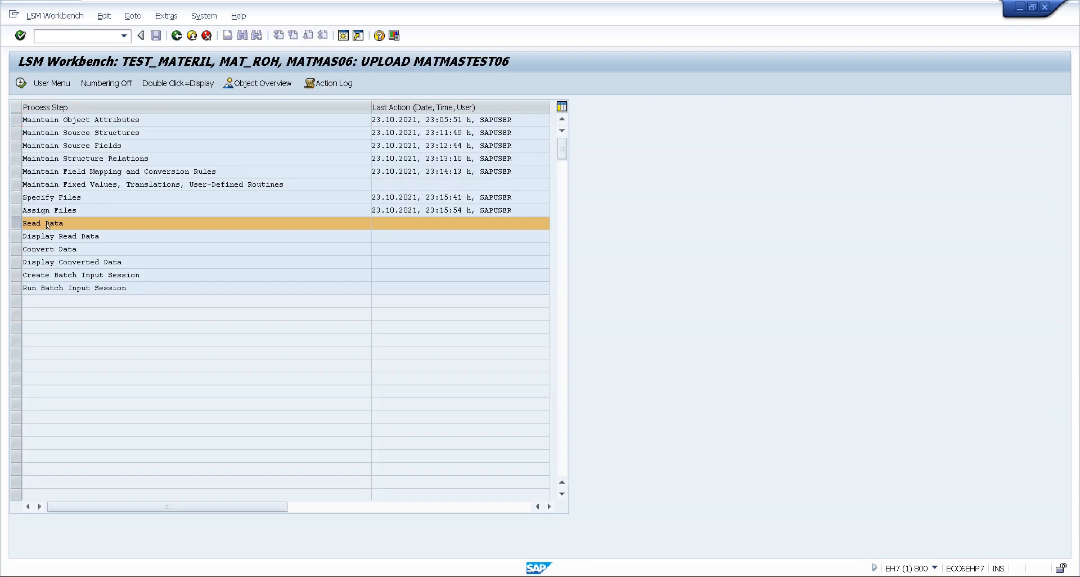
pyautogui.click(20, 83)
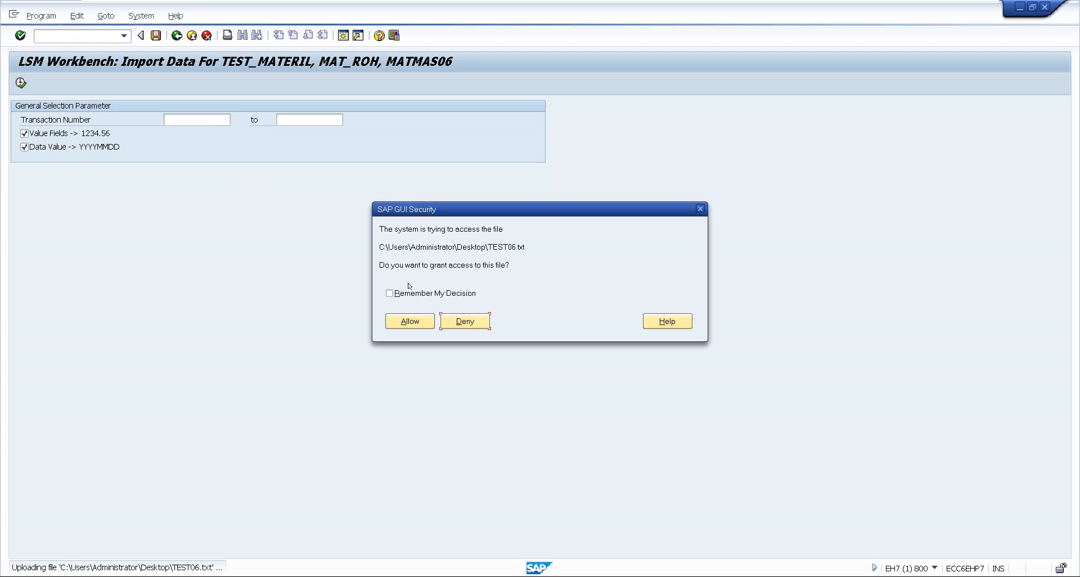
pyautogui.click(410, 321)
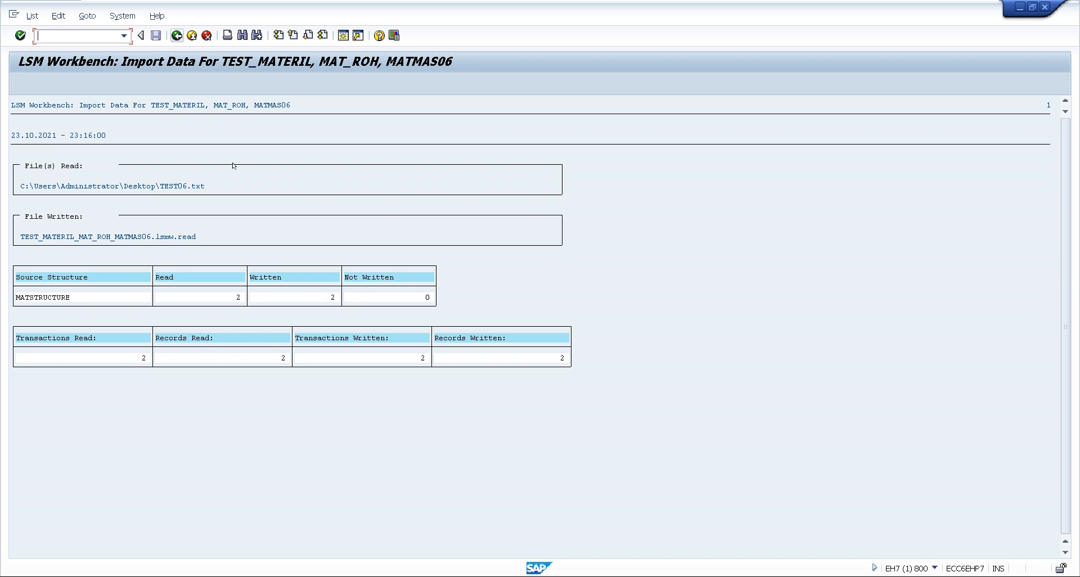
pyautogui.click(176, 36)
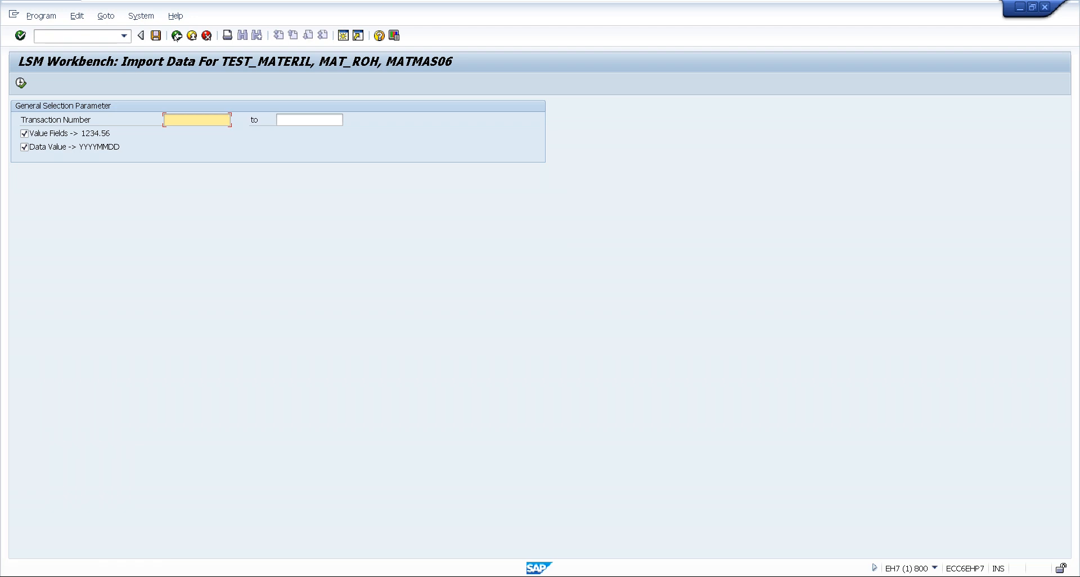
pyautogui.click(176, 36)
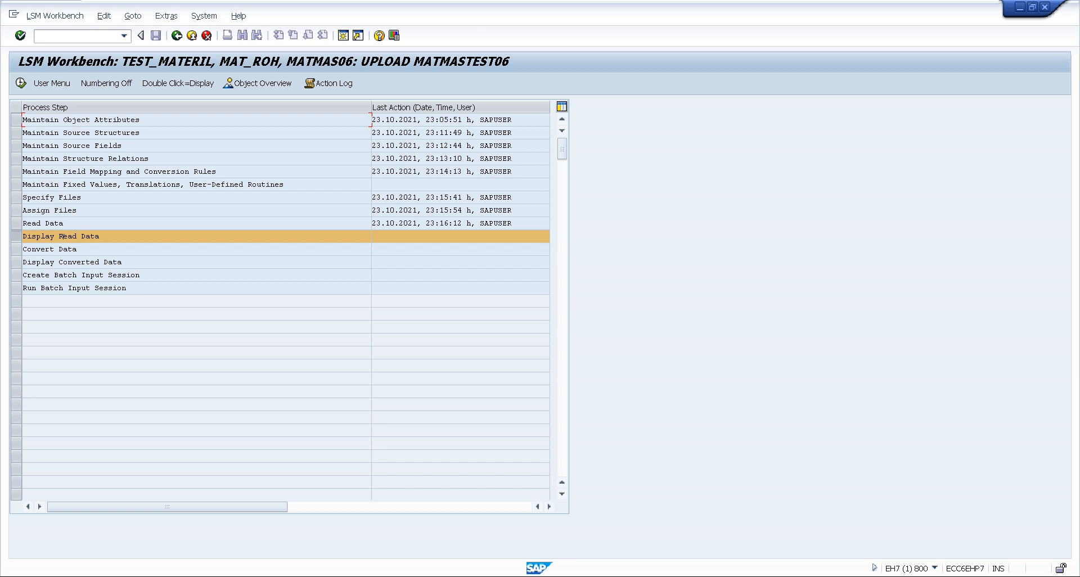
# Display the read data with the default line range, inspect the first MATSTRUCTURE record's field values, and return to the process steps
pyautogui.doubleClick(64, 236)
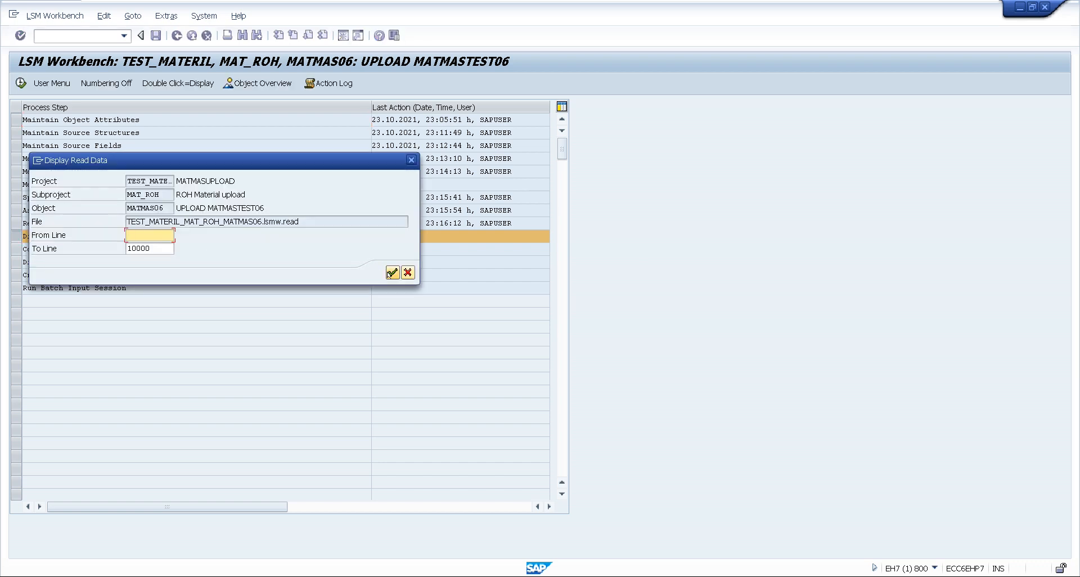
pyautogui.click(392, 273)
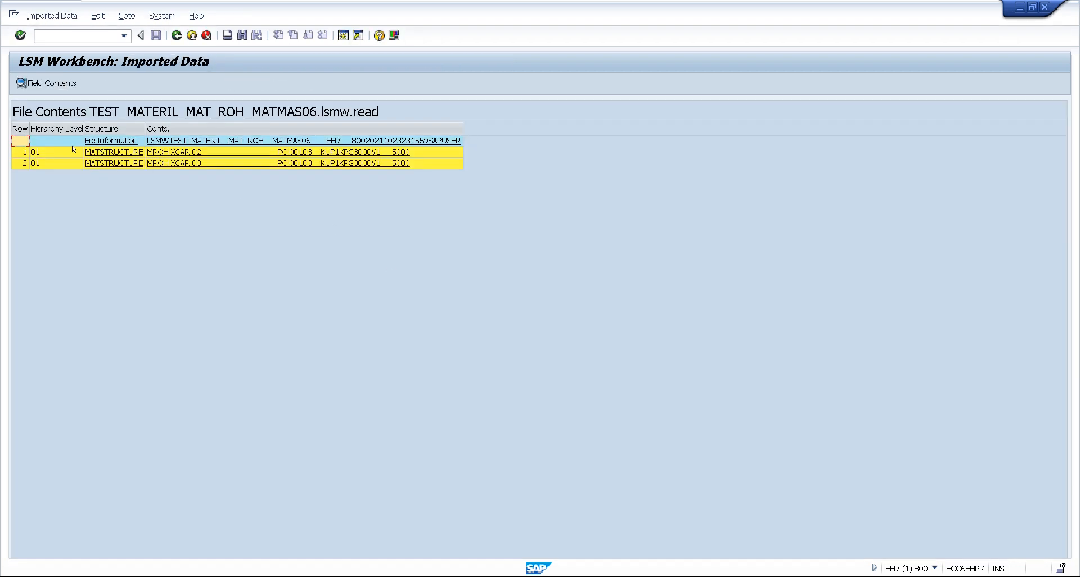
pyautogui.click(110, 152)
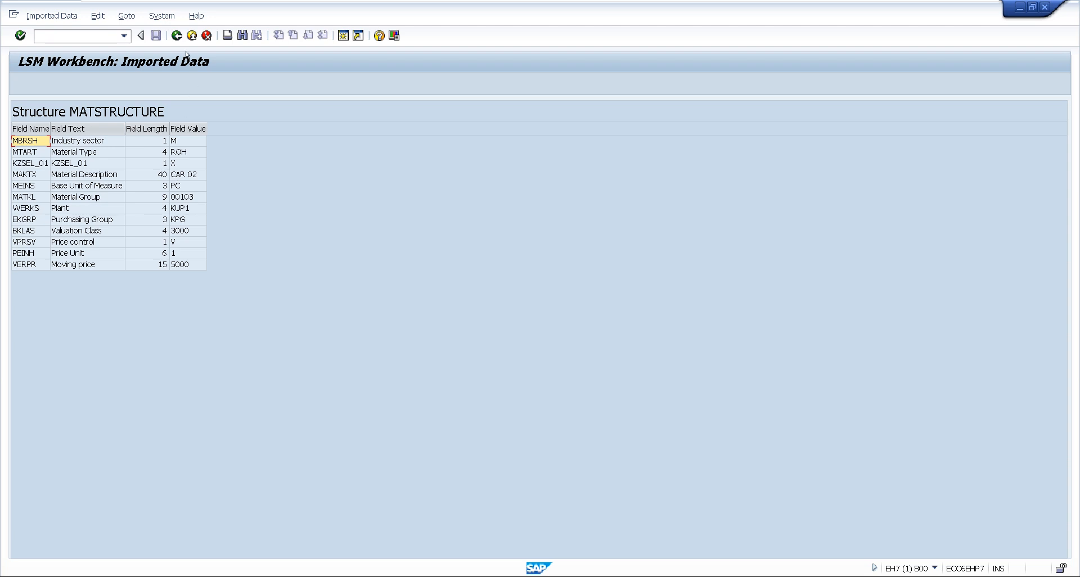
pyautogui.click(176, 35)
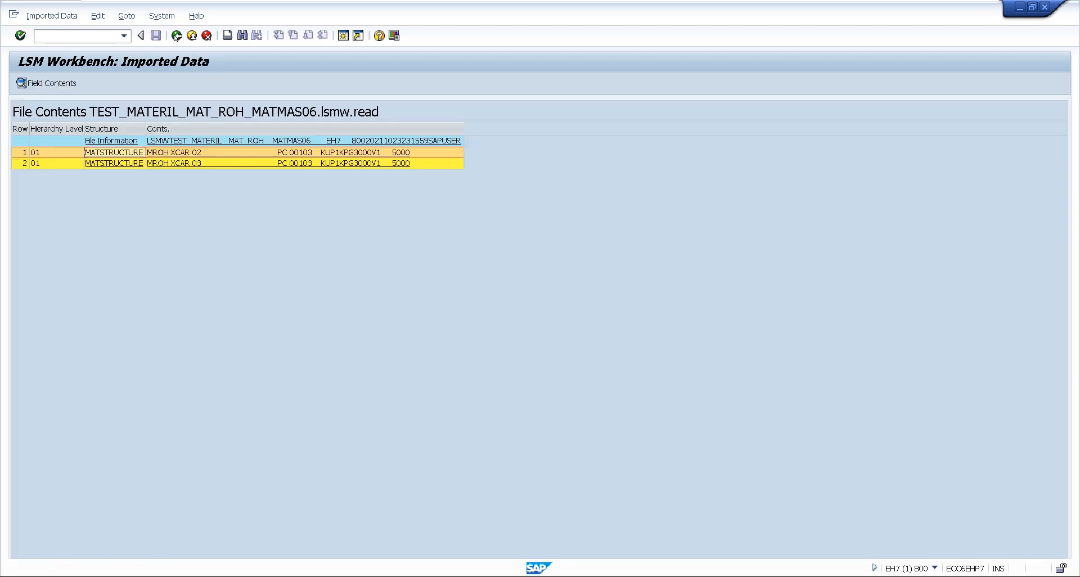
pyautogui.click(177, 35)
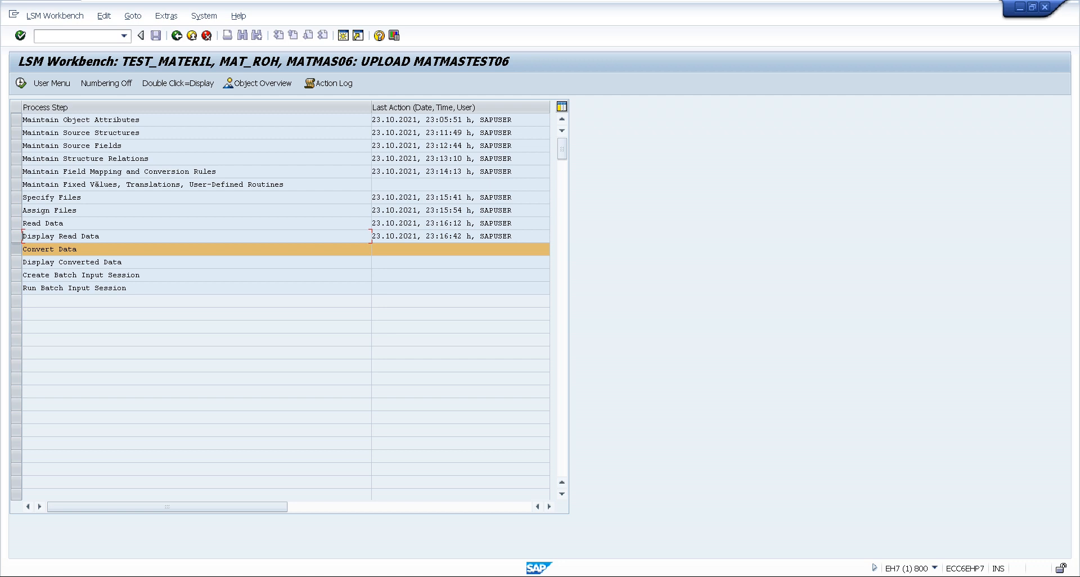
# Run Convert Data for all transactions of MATMAS06 and return to the process steps
pyautogui.doubleClick(29, 251)
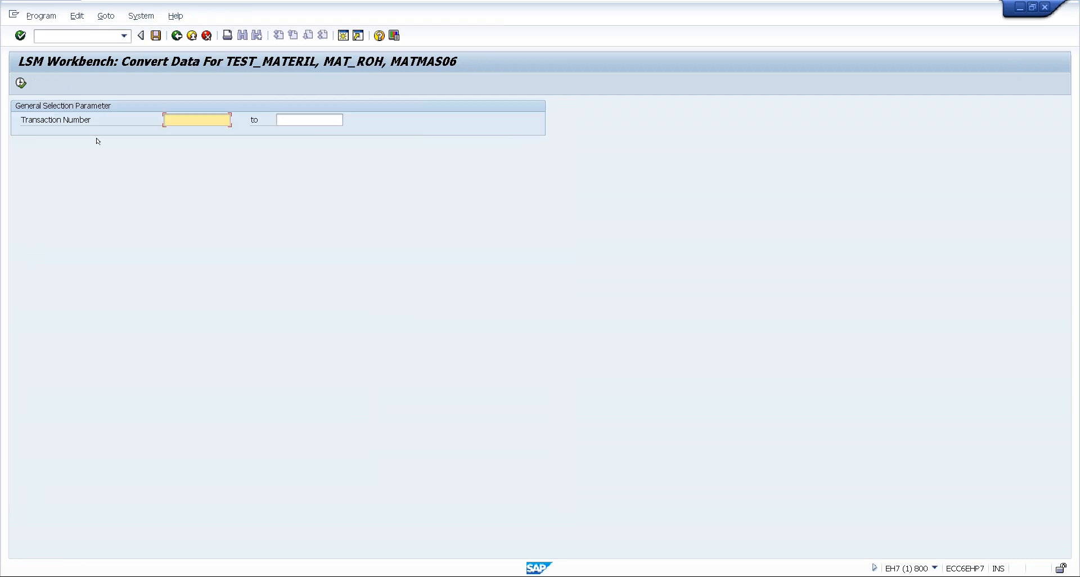
pyautogui.click(20, 83)
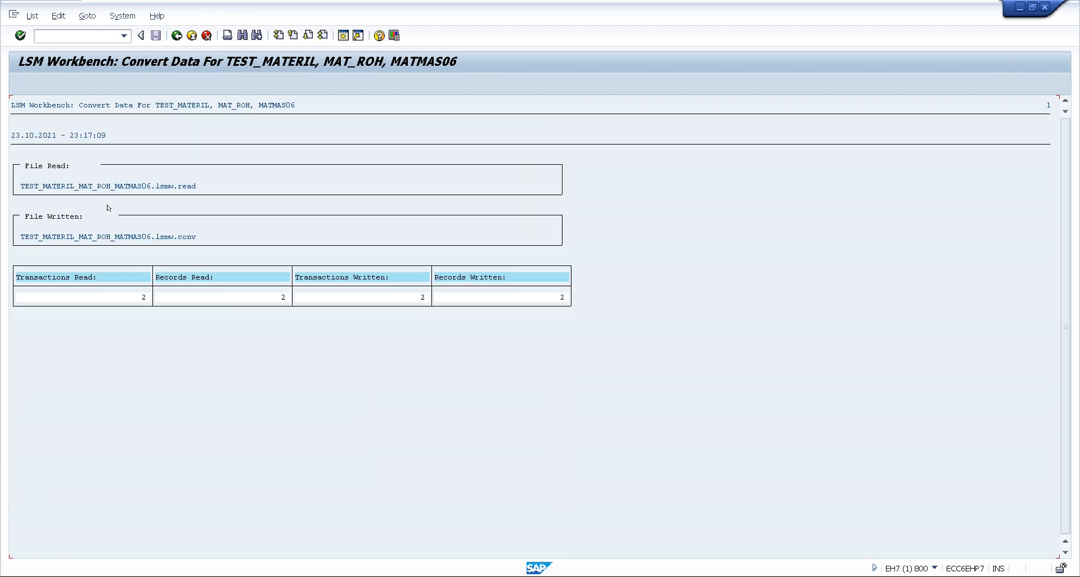
pyautogui.click(176, 36)
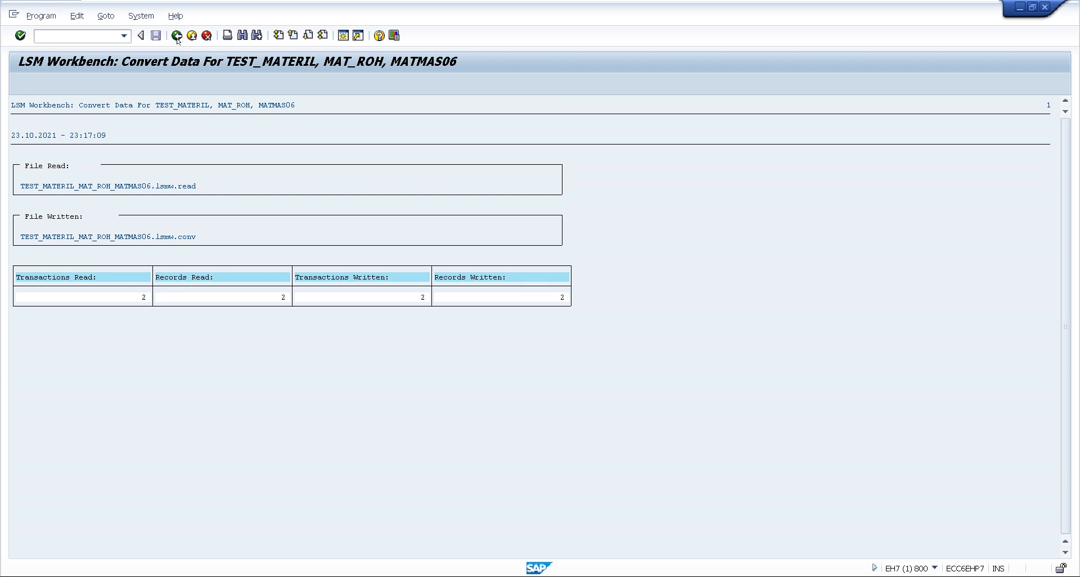
pyautogui.click(177, 35)
# Display the converted data with the default line range, then return to the process steps
pyautogui.doubleClick(62, 263)
pyautogui.click(392, 274)
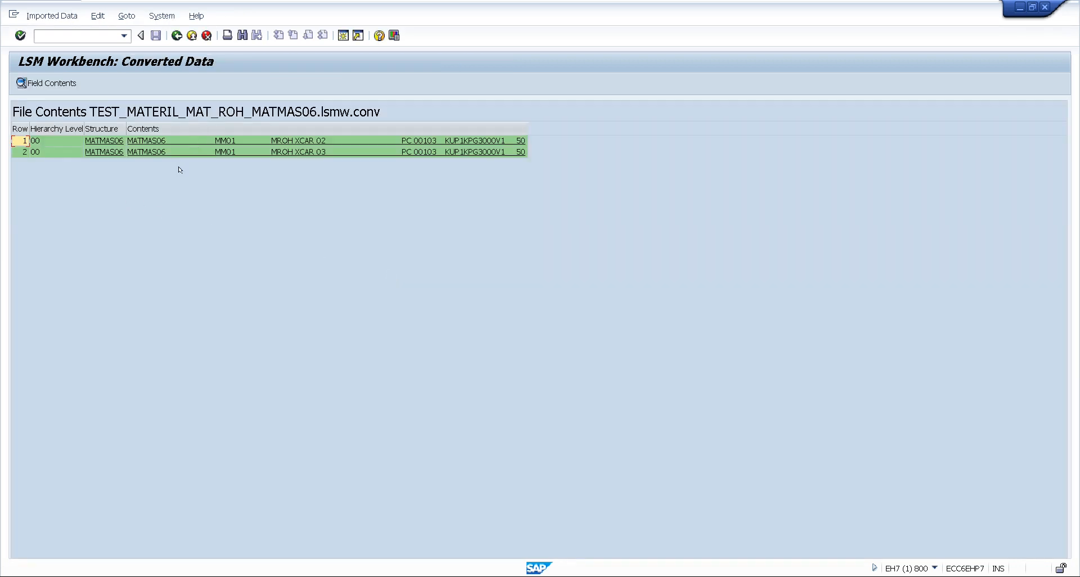
pyautogui.click(176, 36)
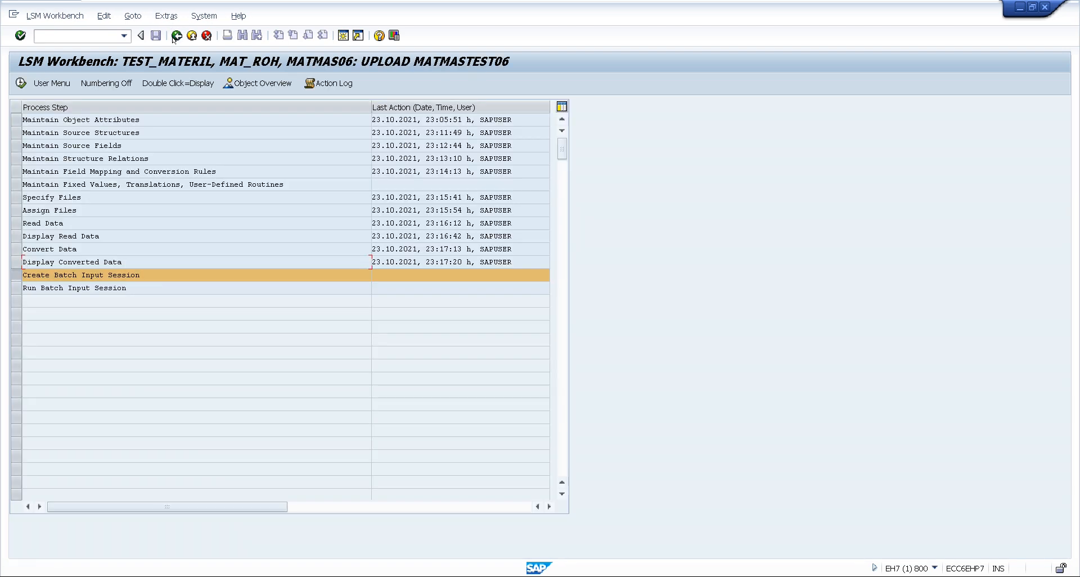
# Create the batch input session MATMAS06 from the converted file with Keep batch input folder(s) enabled
pyautogui.doubleClick(56, 274)
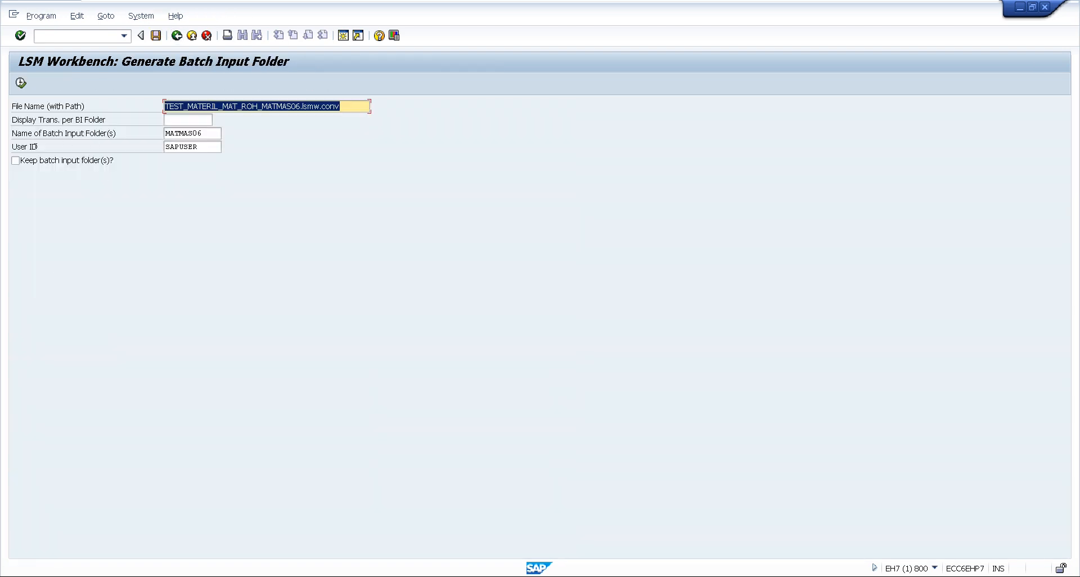
pyautogui.click(14, 162)
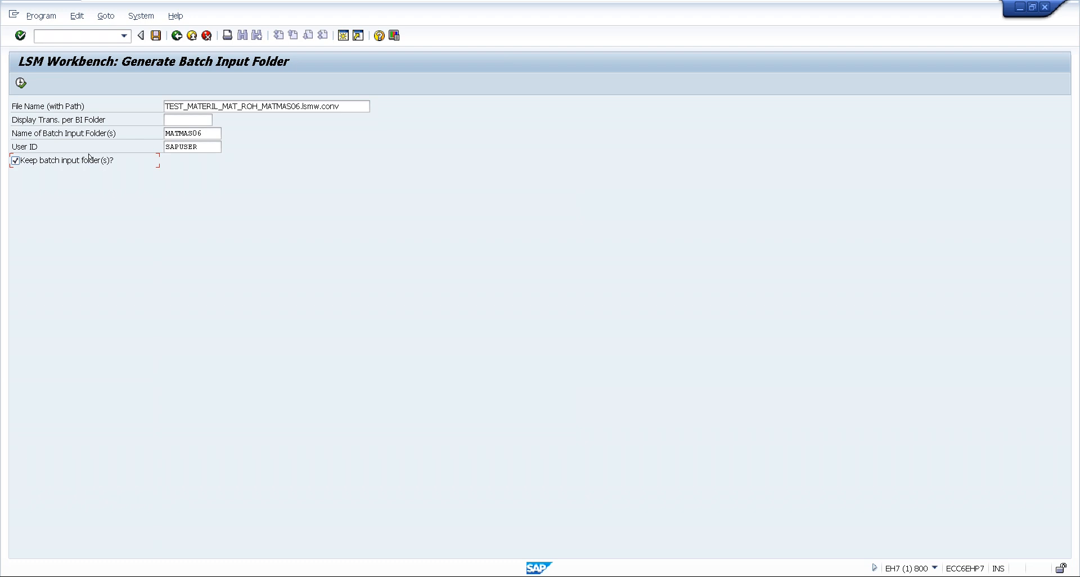
pyautogui.click(21, 83)
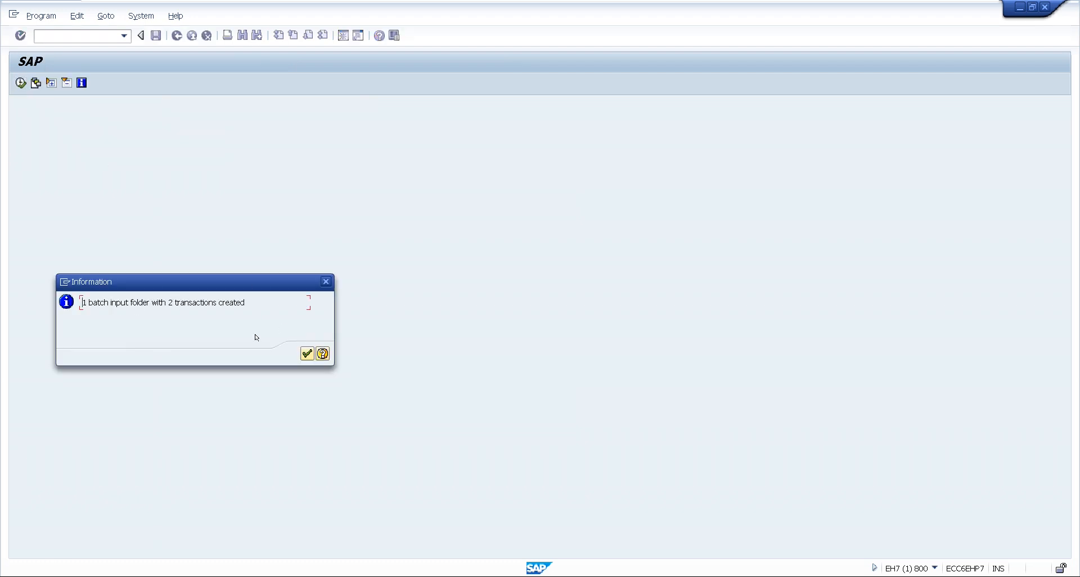
pyautogui.click(307, 353)
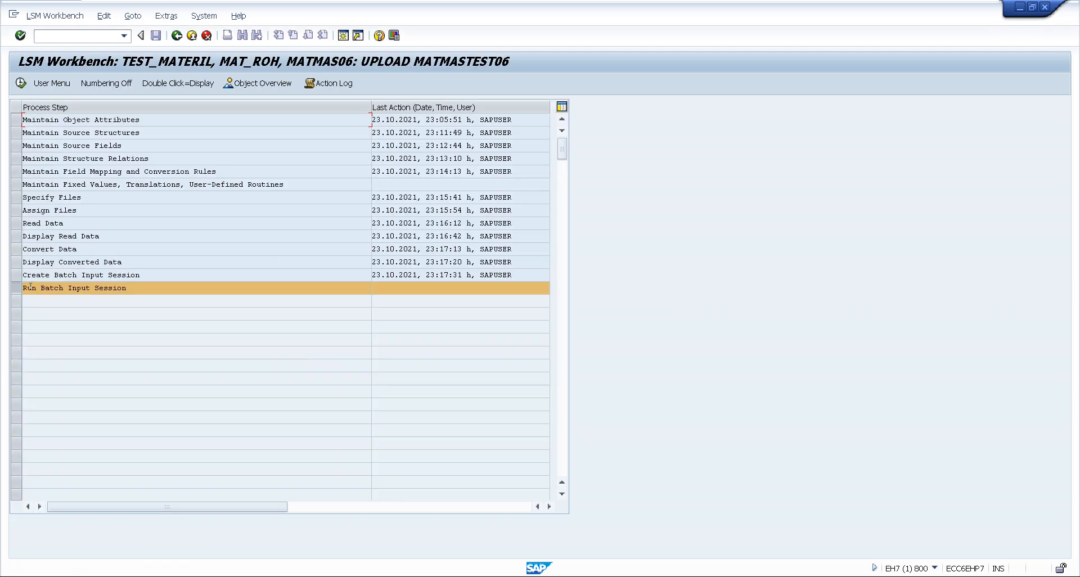
# Open Run Batch Input Session, select session MATMAS06 and open its processing options
pyautogui.doubleClick(76, 289)
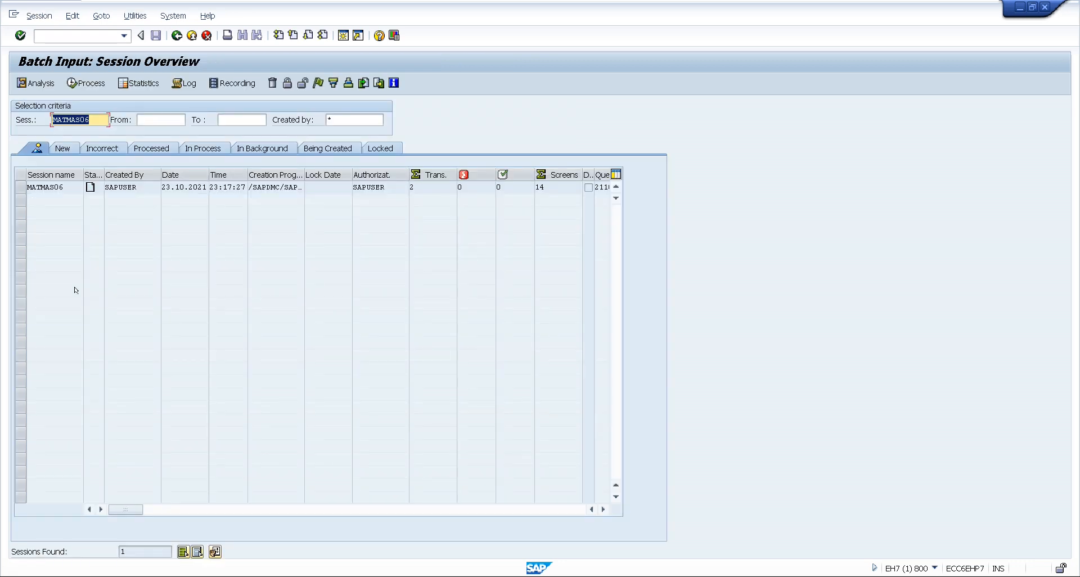
pyautogui.click(21, 187)
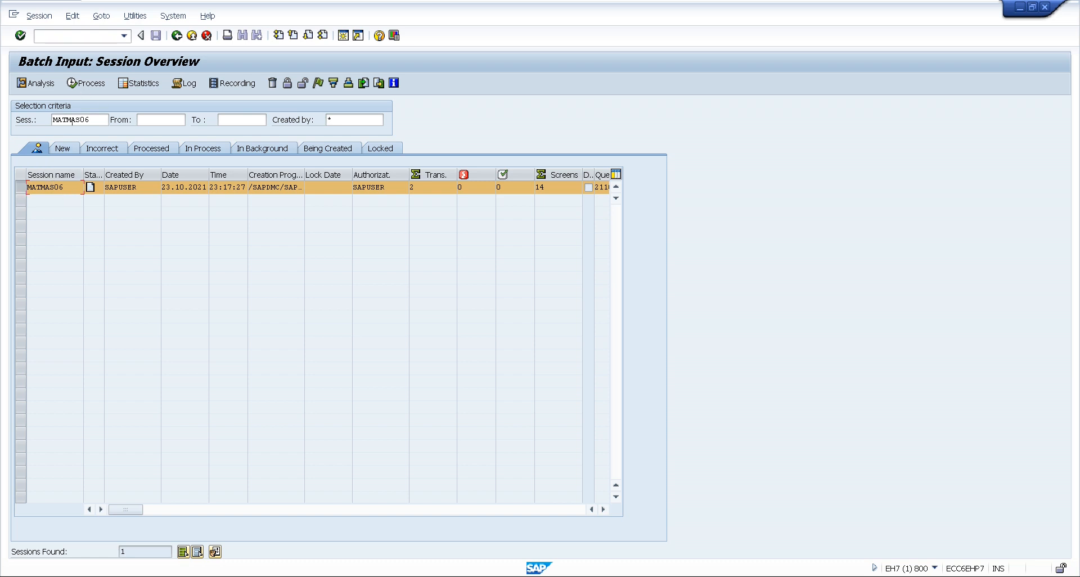
pyautogui.click(81, 84)
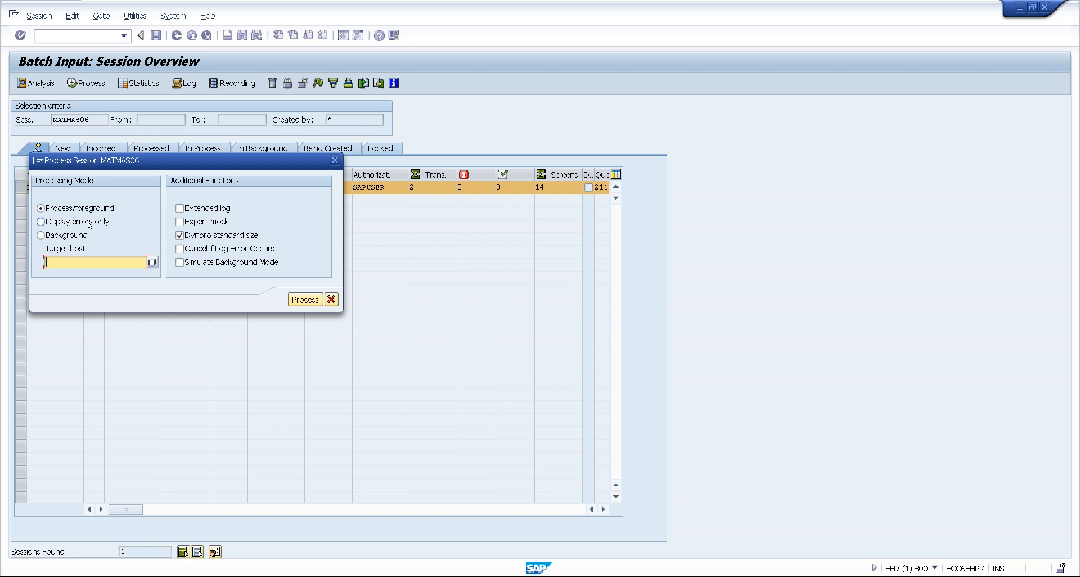
# Process session MATMAS06 in Display errors only mode with Extended log and Expert mode enabled, and return to the session overview
pyautogui.click(40, 222)
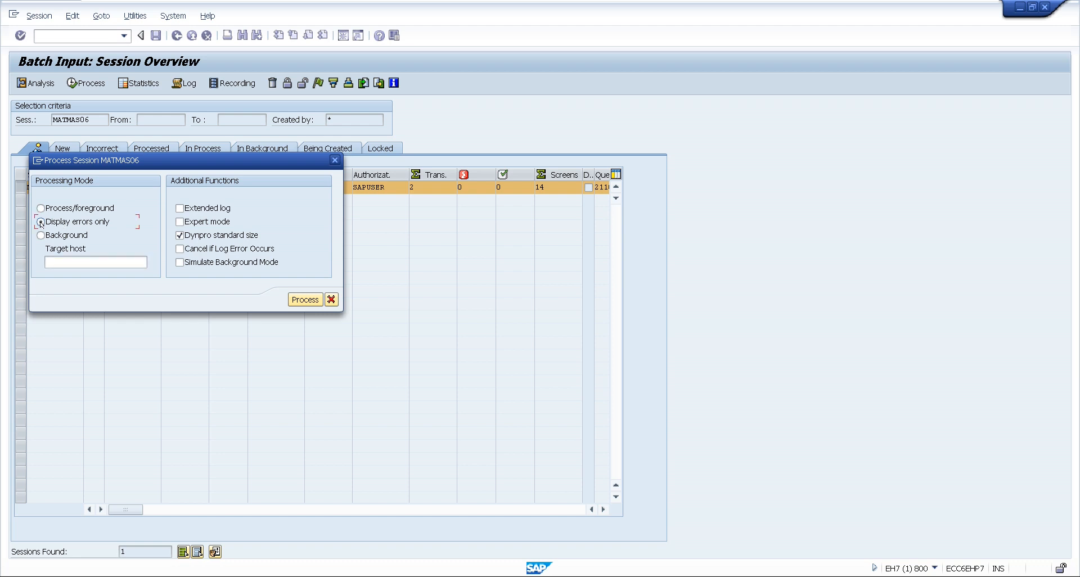
pyautogui.click(179, 209)
pyautogui.click(180, 222)
pyautogui.click(298, 299)
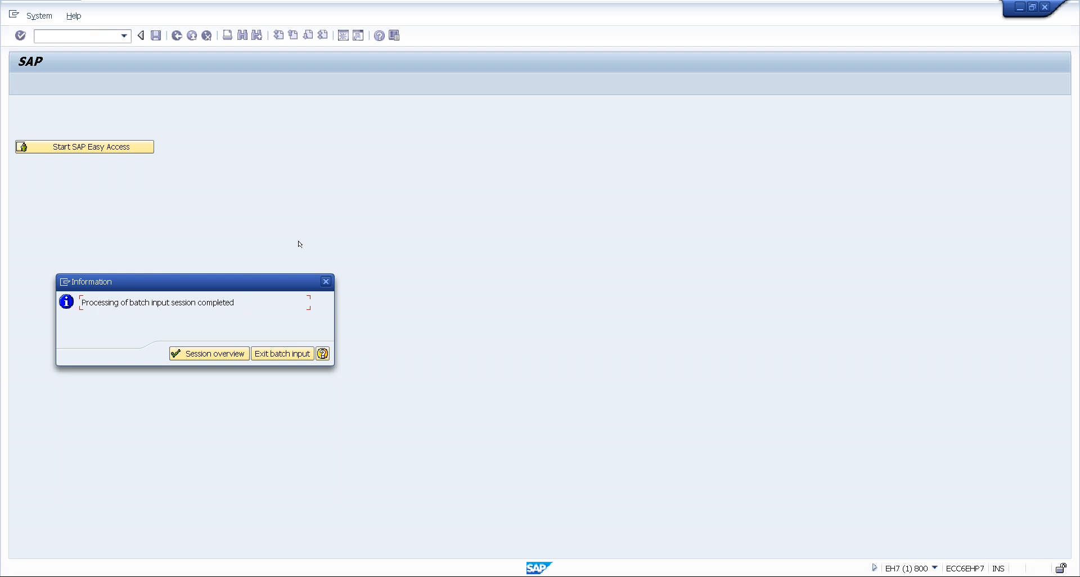
pyautogui.click(210, 355)
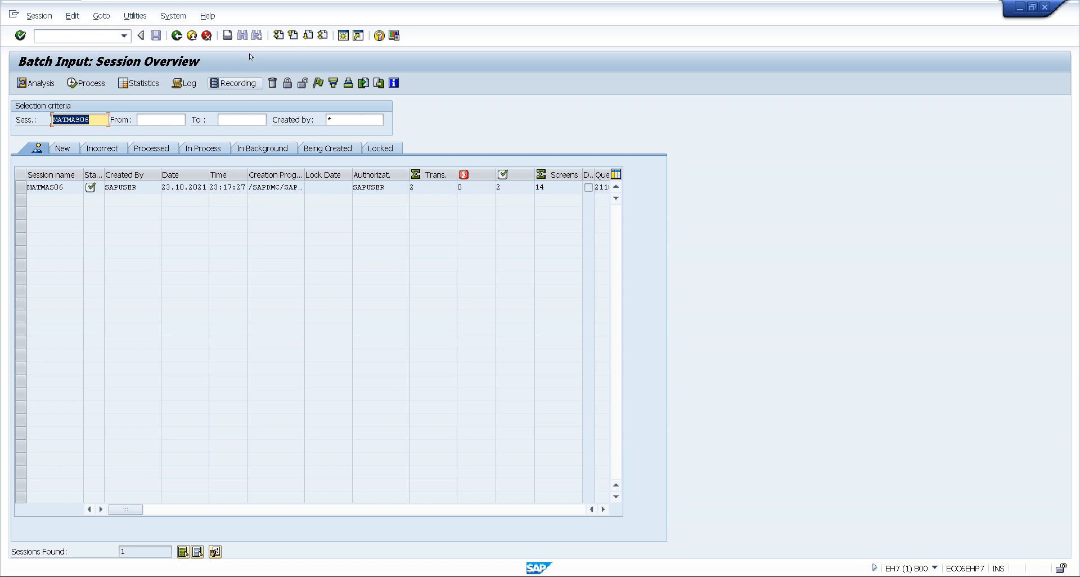
# Run transaction MM60 in a new session and list all materials for plant KUP1, with no material number restriction
pyautogui.click(343, 36)
pyautogui.write('MM60')
pyautogui.press('Return')
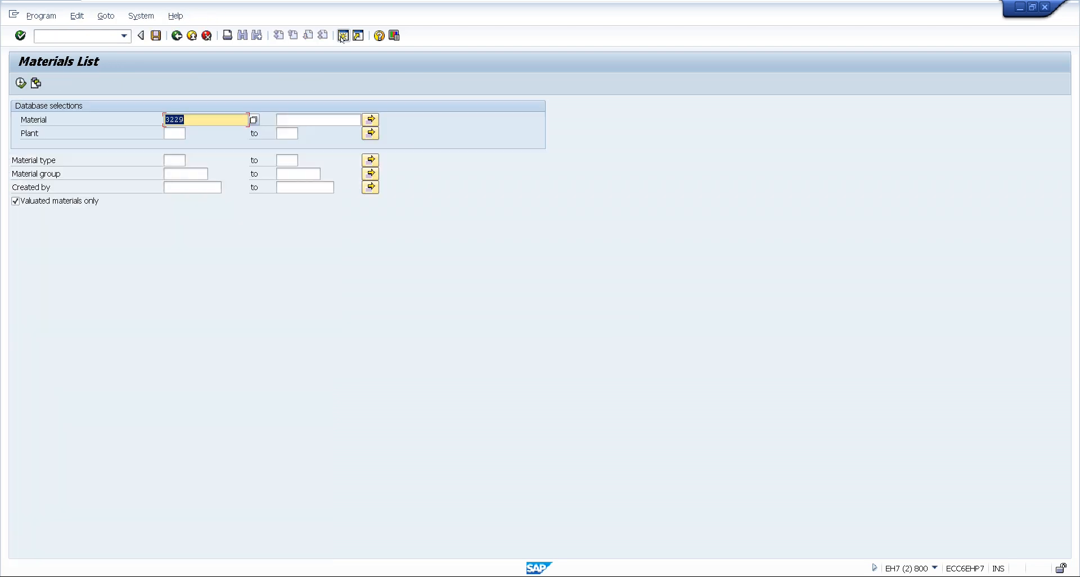
pyautogui.press('BackSpace')
pyautogui.press('Tab')
pyautogui.write('KUP1')
pyautogui.press('F8')
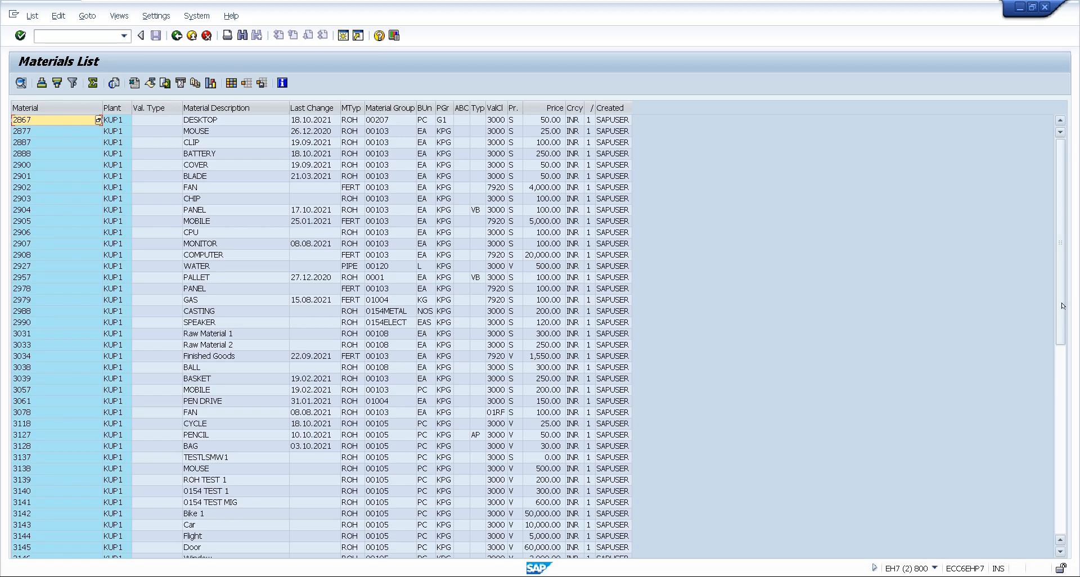
# Examine the CAR 02 and CAR 03 entries in the materials list, and return to SAP Easy Access
pyautogui.moveTo(1058, 313); pyautogui.dragTo(1058, 490)
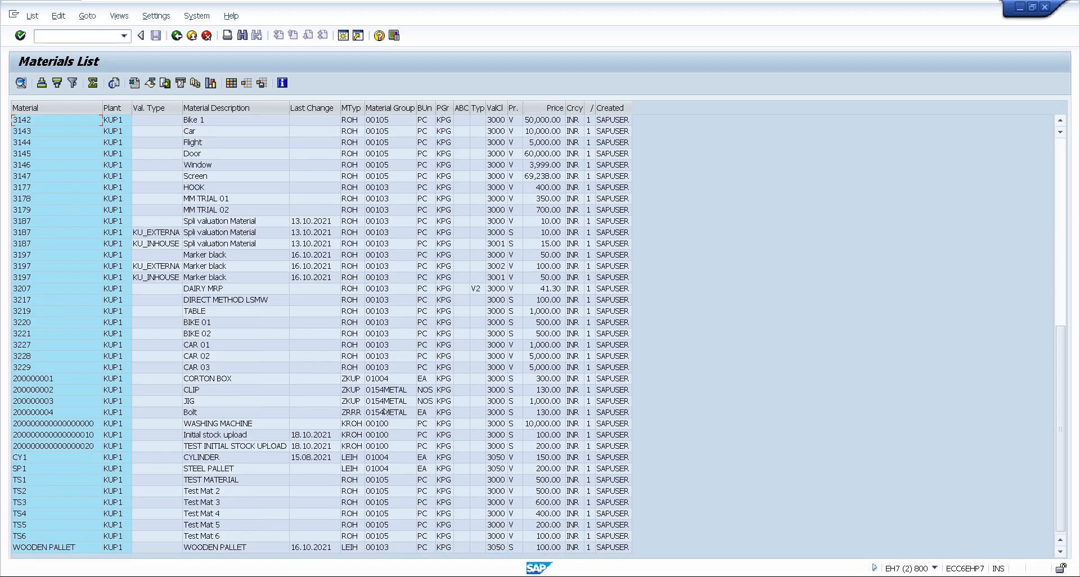
pyautogui.click(174, 359)
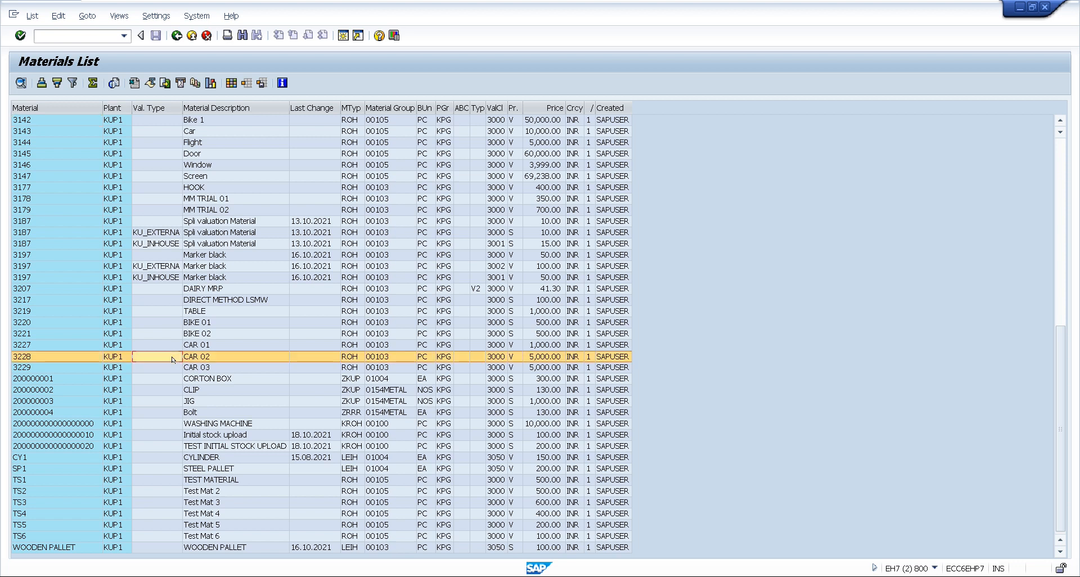
pyautogui.click(23, 357)
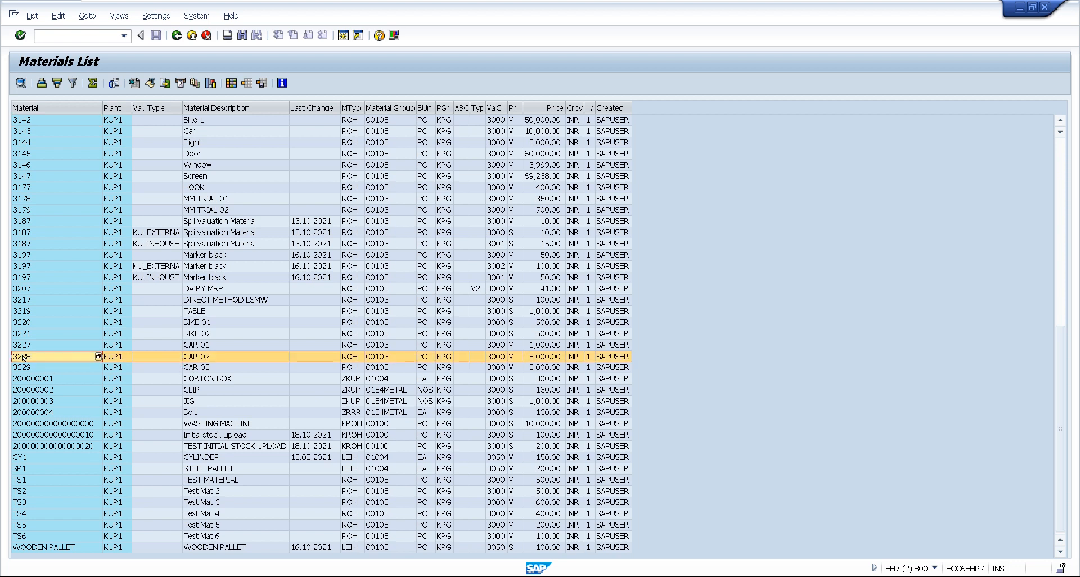
pyautogui.click(23, 365)
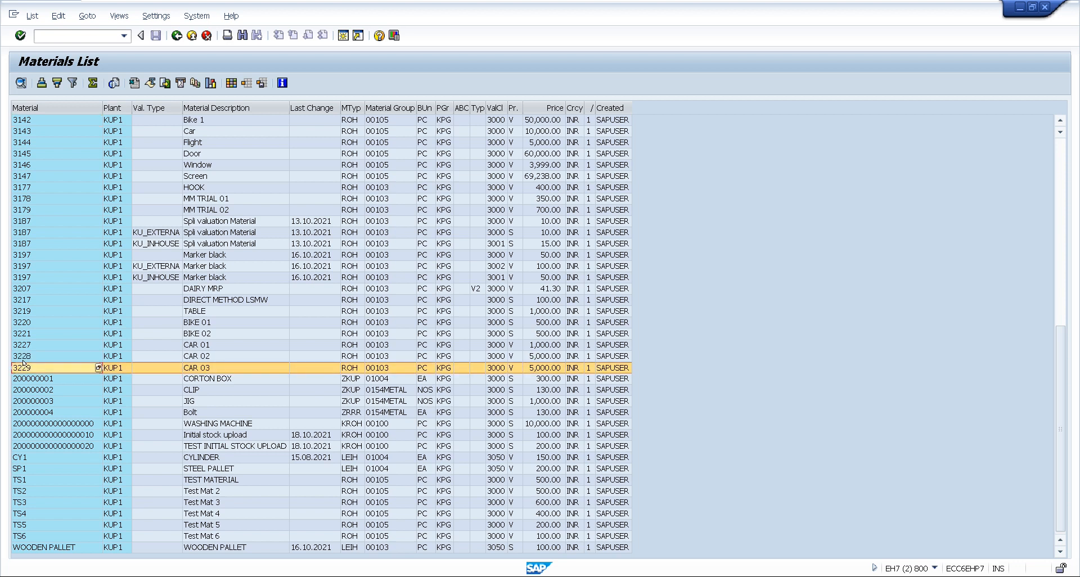
pyautogui.click(25, 355)
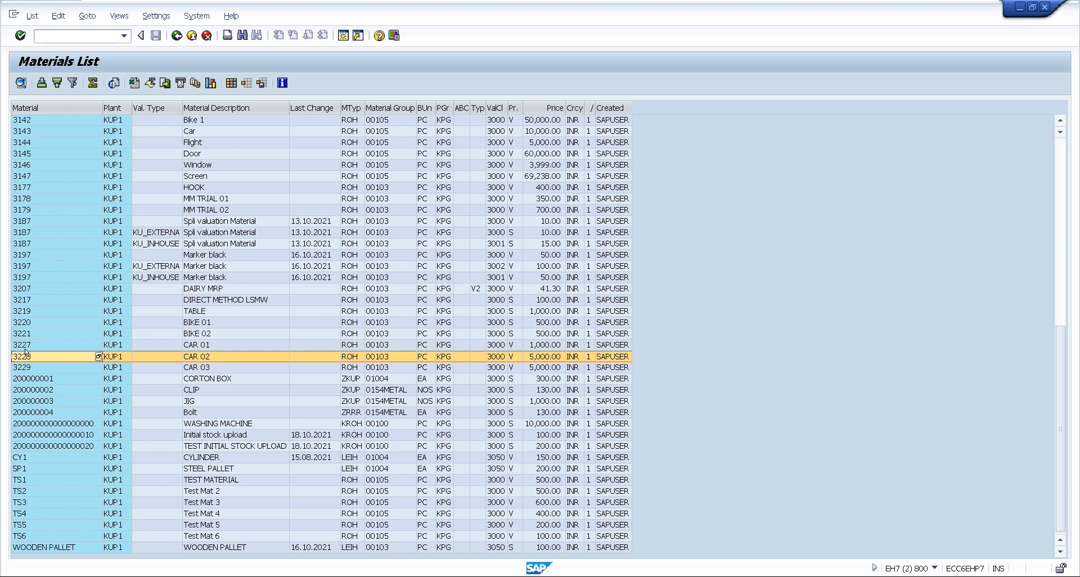
pyautogui.click(40, 369)
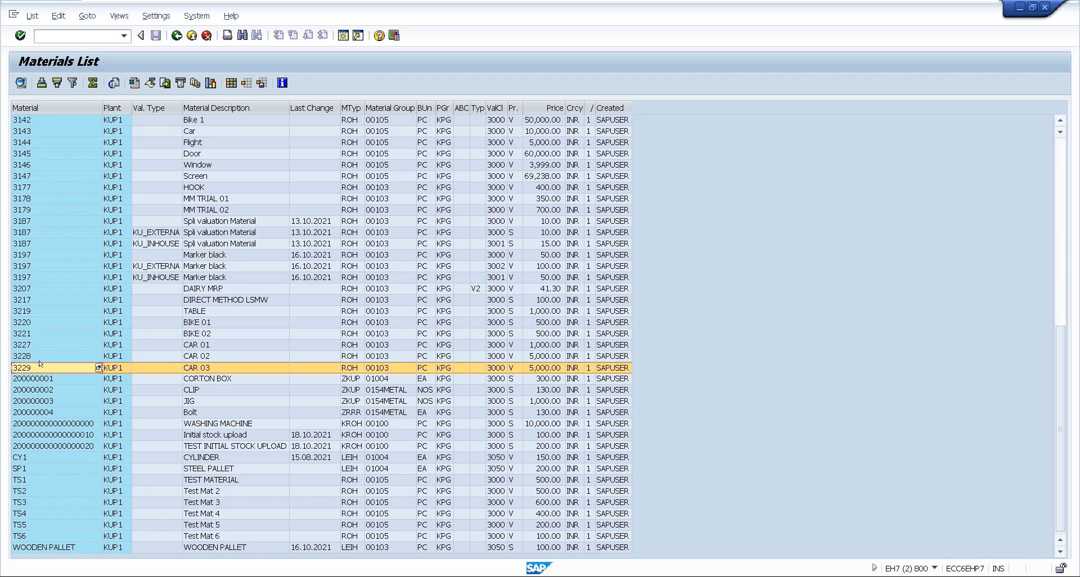
pyautogui.click(41, 355)
pyautogui.click(42, 367)
pyautogui.click(211, 367)
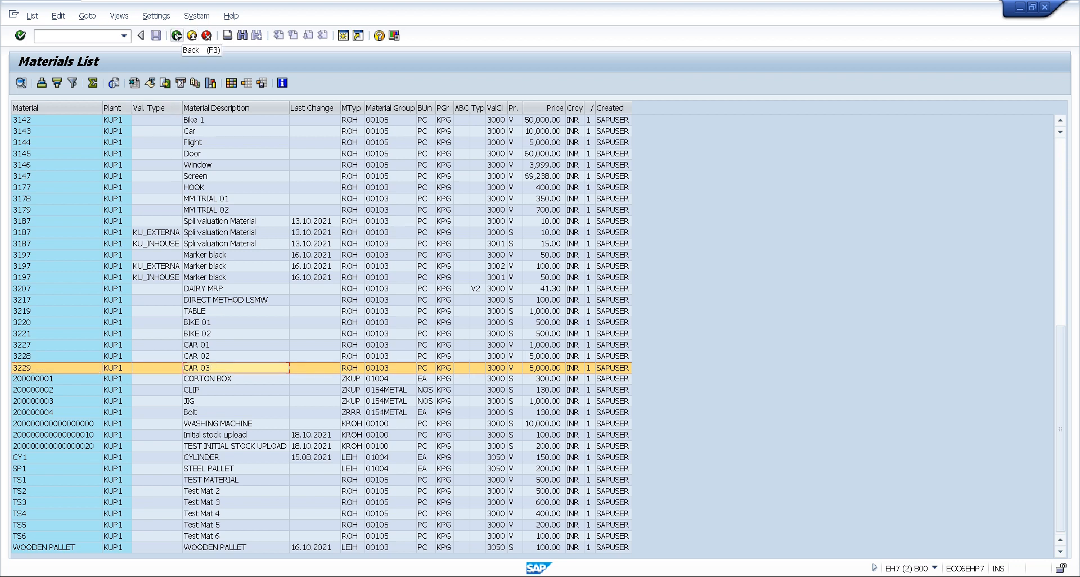
pyautogui.click(176, 36)
pyautogui.click(176, 36)
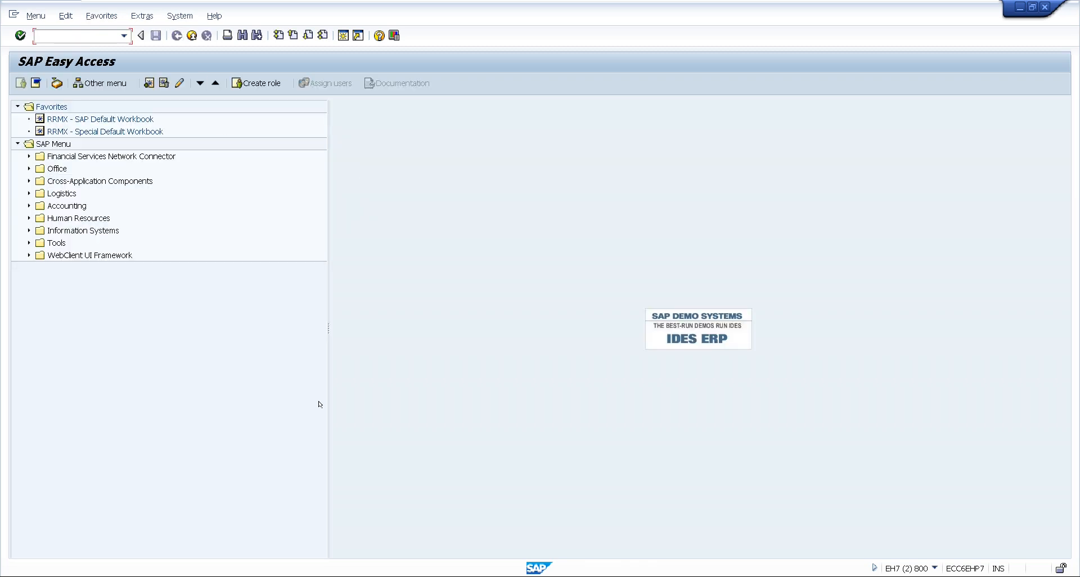
# Switch to the Book1 workbook in Excel, cancel the copy marking on the Structure sheet and show the Input sheet
pyautogui.click(254, 563)
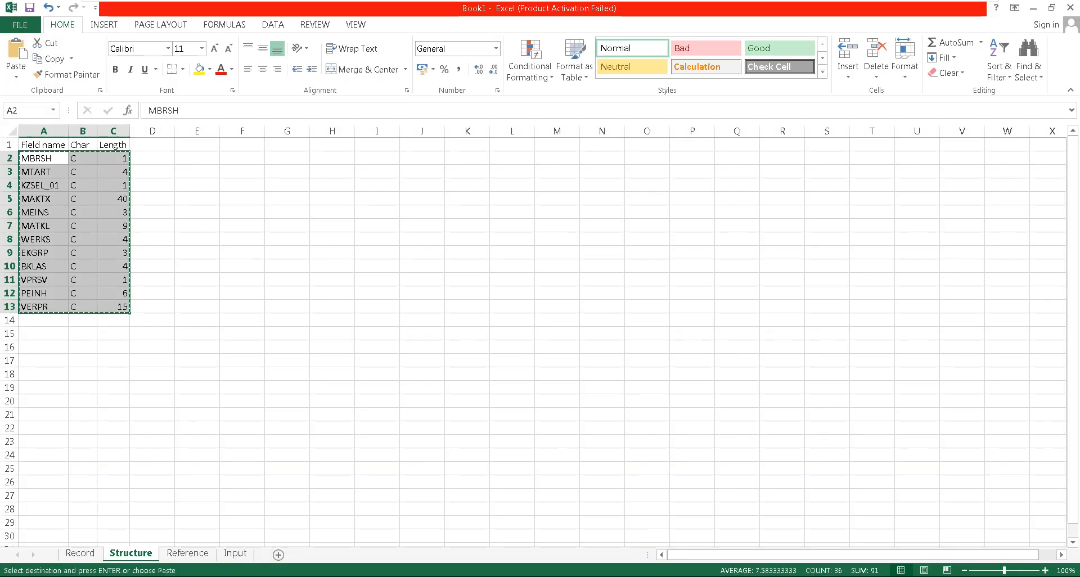
pyautogui.click(165, 200)
pyautogui.press('Escape')
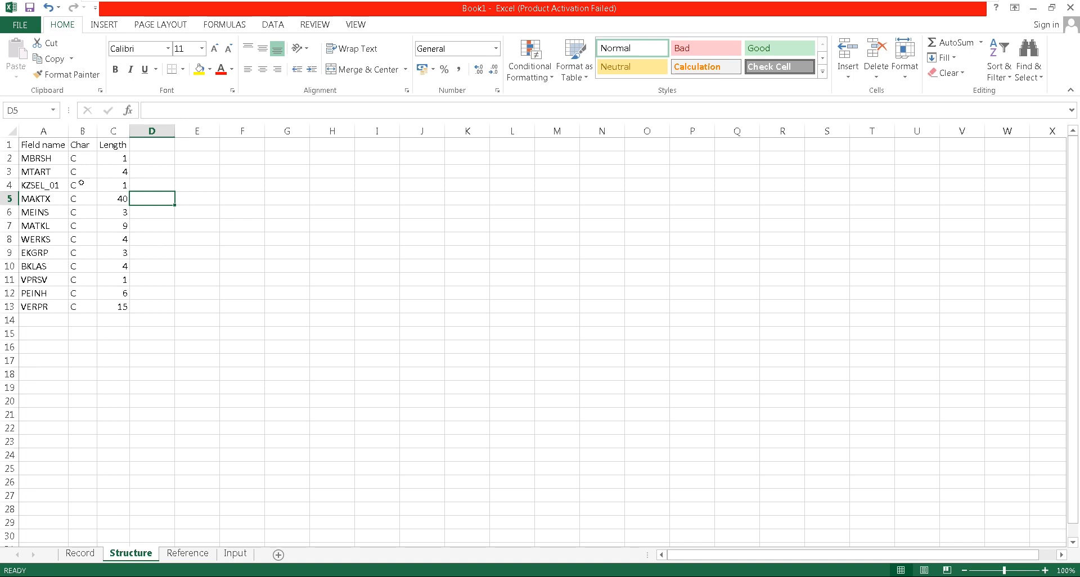
pyautogui.click(51, 159)
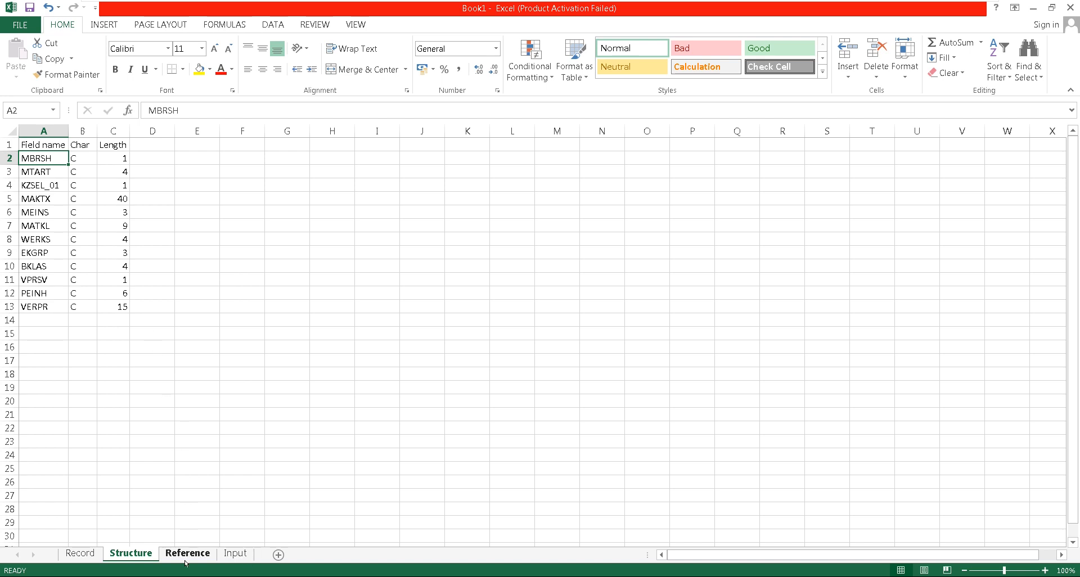
pyautogui.click(234, 554)
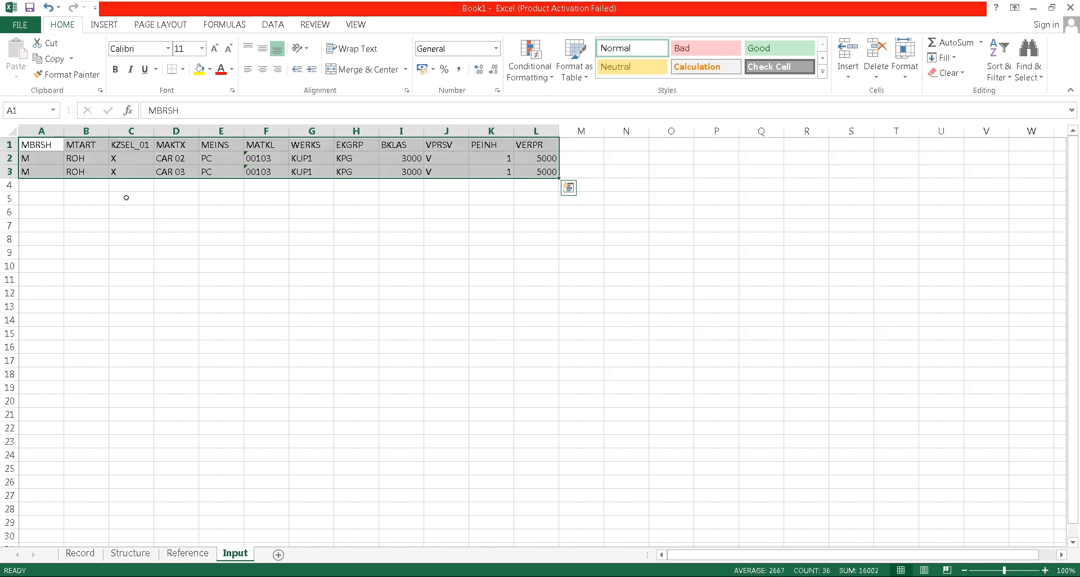
# Change the material description in cell D2 of the Input sheet to CAR 11
pyautogui.click(178, 162)
pyautogui.doubleClick(178, 163)
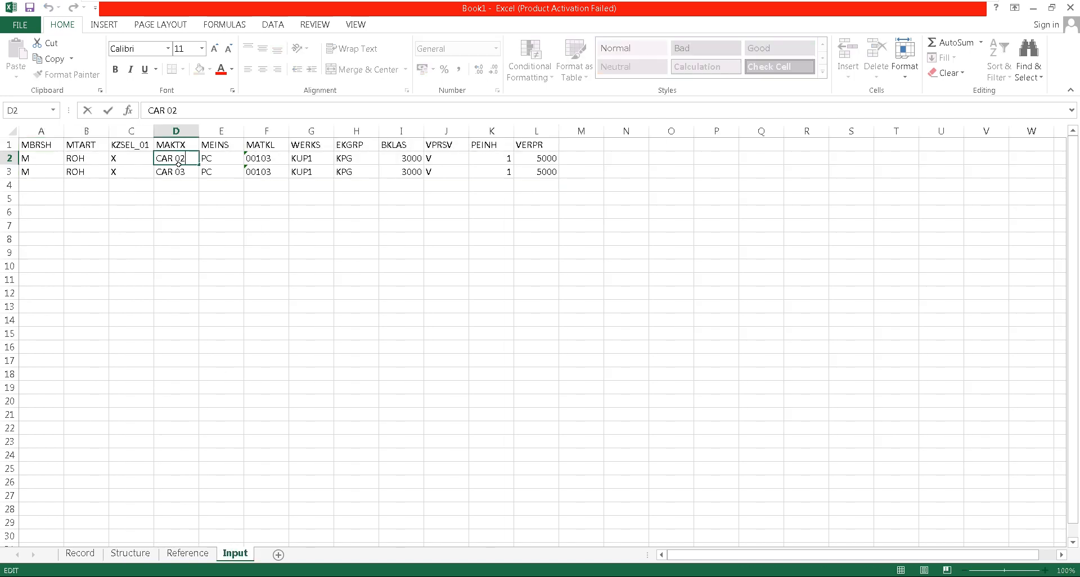
pyautogui.press('BackSpace')
pyautogui.press('BackSpace')
pyautogui.write('11')
pyautogui.press('Return')
# Copy the CAR 11 description down the MAKTX column through row 6
pyautogui.press('Up')
pyautogui.hotkey('shift', 'Down')
pyautogui.hotkey('shift', 'Down')
pyautogui.hotkey('shift', 'Down')
pyautogui.hotkey('shift', 'Down')
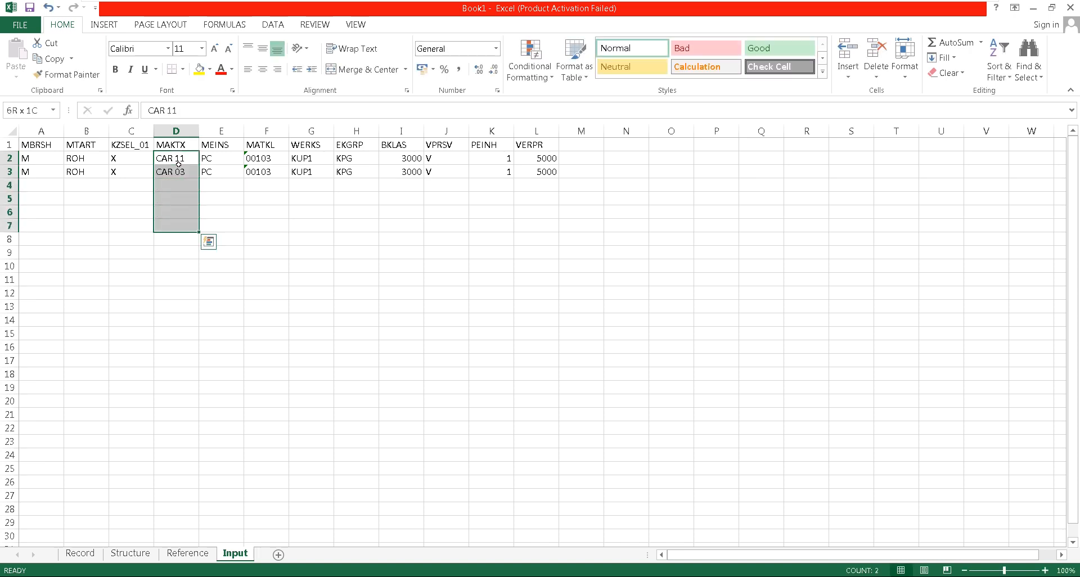
pyautogui.hotkey('ctrl', 'd')
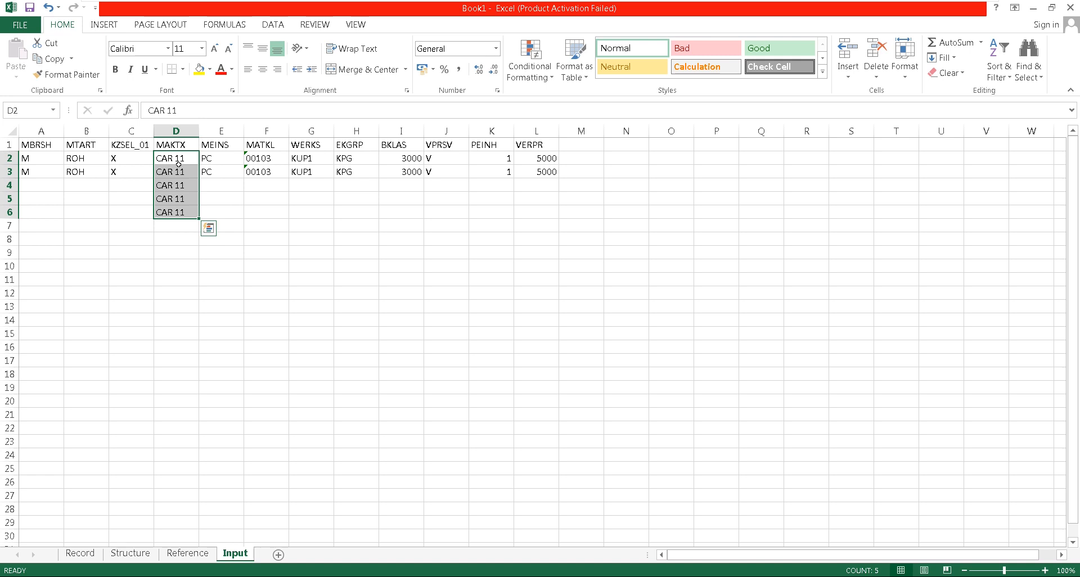
# Set D3 to CAR 12 and fill the MAKTX column as a numbered series up to CAR 15 in row 6
pyautogui.press('Down')
pyautogui.press('F2')
pyautogui.press('BackSpace')
pyautogui.write('2')
pyautogui.press('Return')
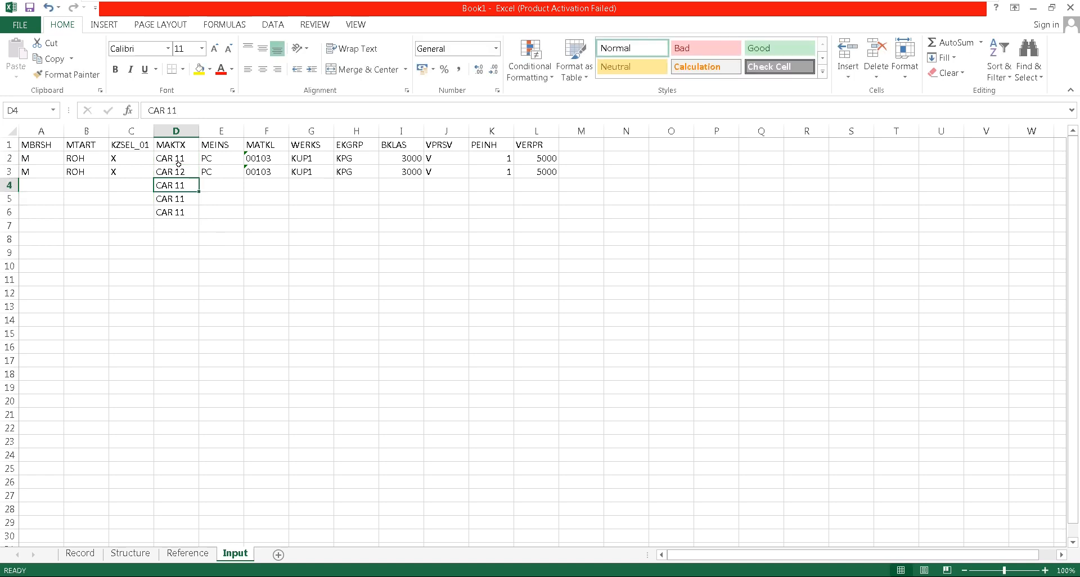
pyautogui.click(179, 163)
pyautogui.moveTo(188, 158); pyautogui.dragTo(198, 218)
# Fill the row 3 values of columns A to C and E to L down through row 6
pyautogui.moveTo(38, 171); pyautogui.dragTo(140, 214)
pyautogui.hotkey('ctrl', 'd')
pyautogui.moveTo(220, 171); pyautogui.dragTo(517, 231)
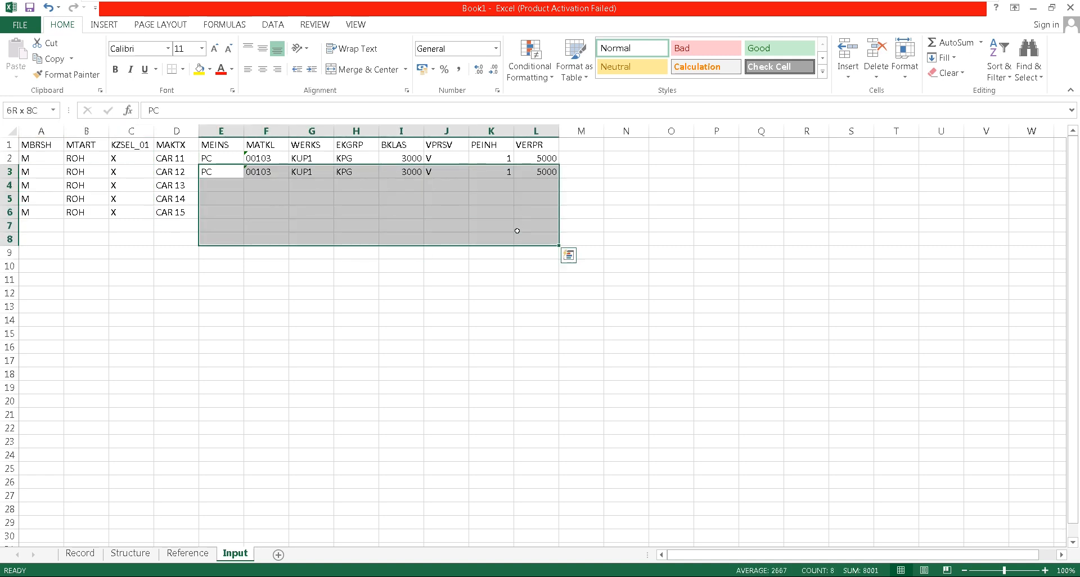
pyautogui.hotkey('shift', 'Up')
pyautogui.hotkey('shift', 'Up')
pyautogui.hotkey('ctrl', 'd')
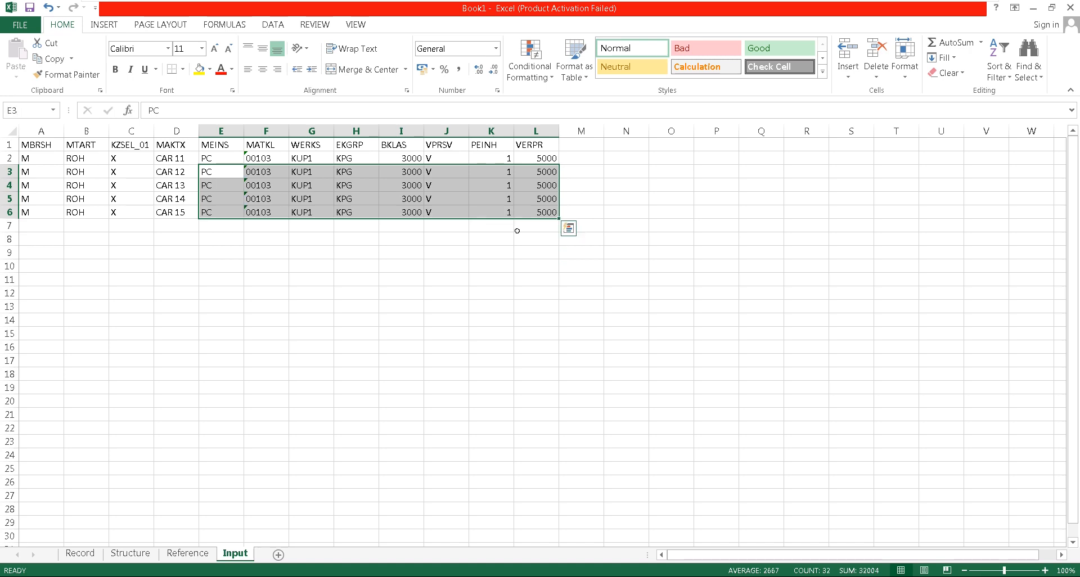
# Enter the VERPR prices 2000, 3000, 4000, 5000 and 6000 in rows 2 to 6
pyautogui.click(537, 172)
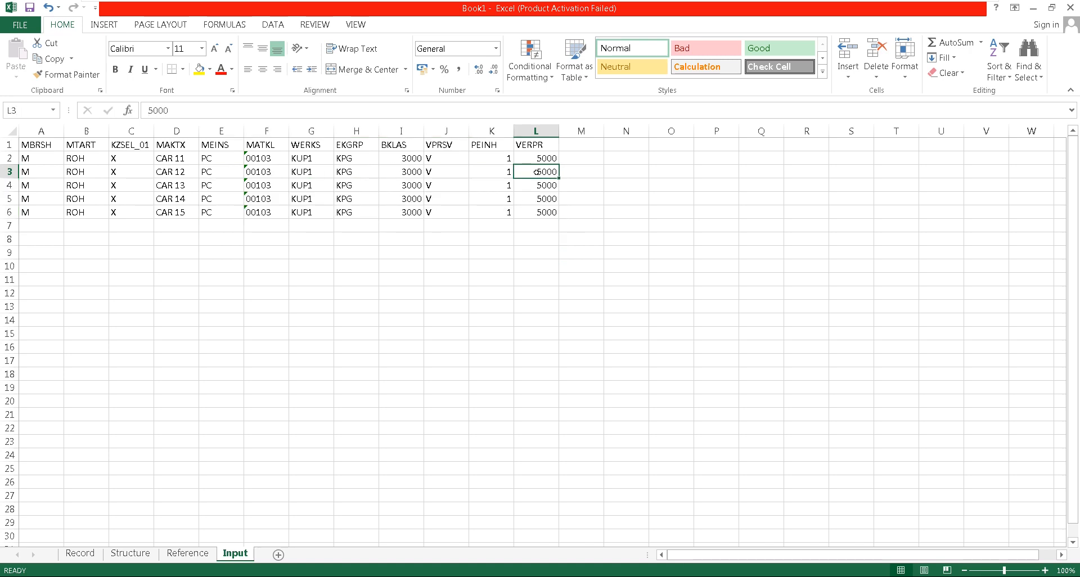
pyautogui.press('Up')
pyautogui.write('200')
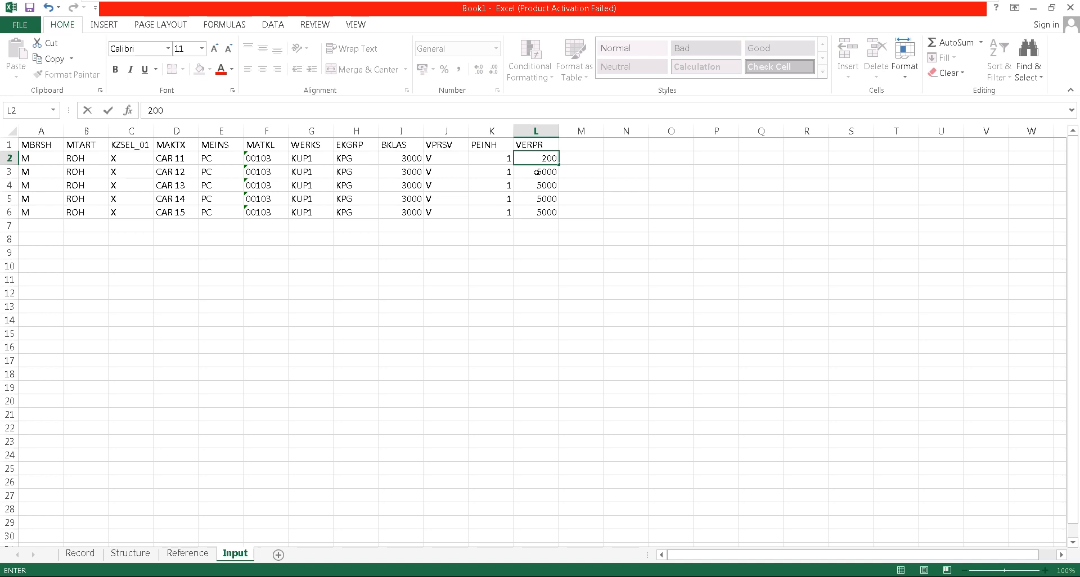
pyautogui.write('0')
pyautogui.press('Return')
pyautogui.write('300')
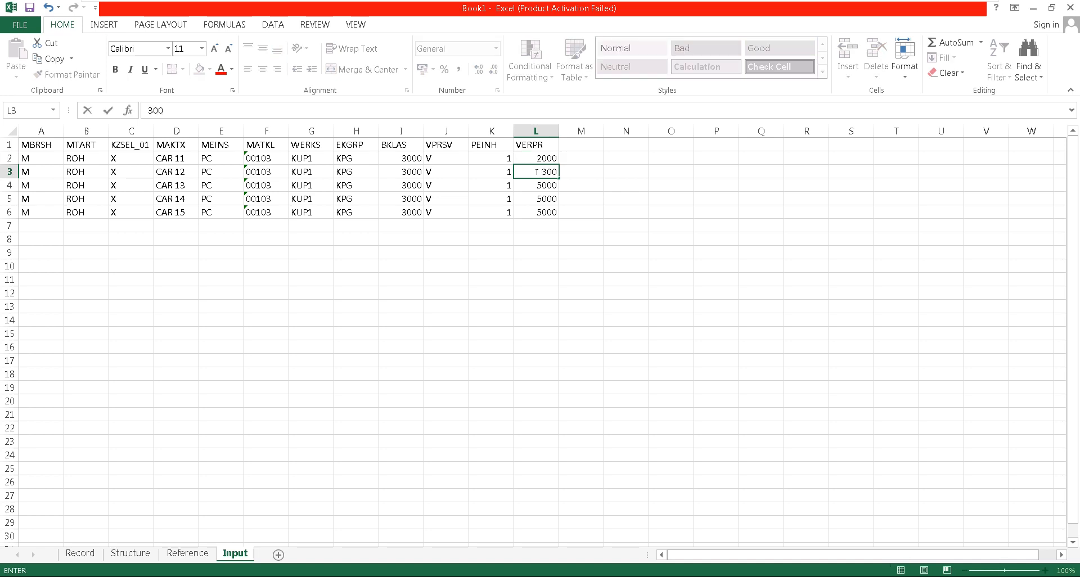
pyautogui.write('0')
pyautogui.press('Return')
pyautogui.write('4000')
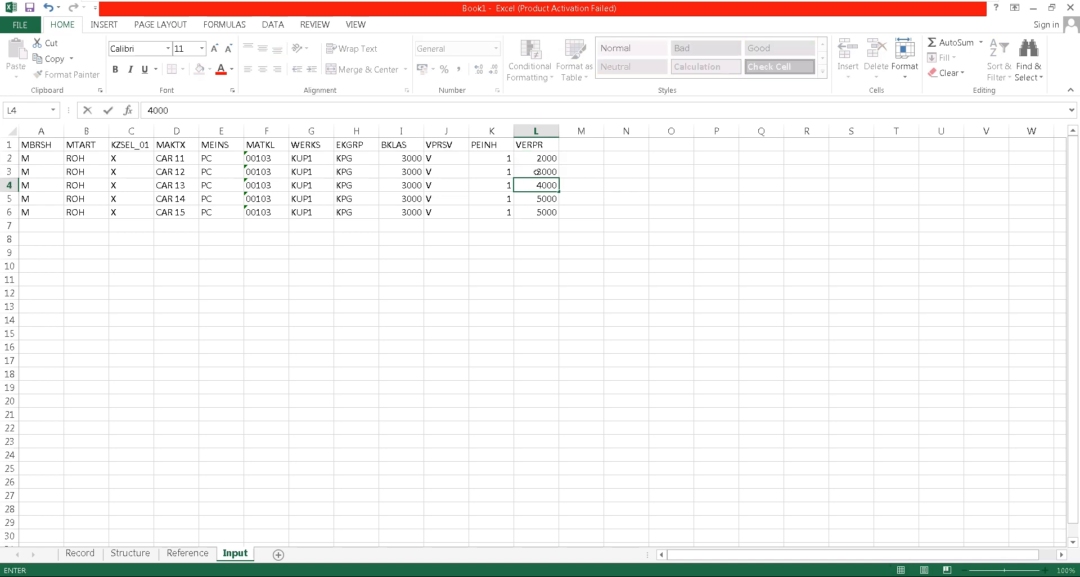
pyautogui.press('Return')
pyautogui.write('5000')
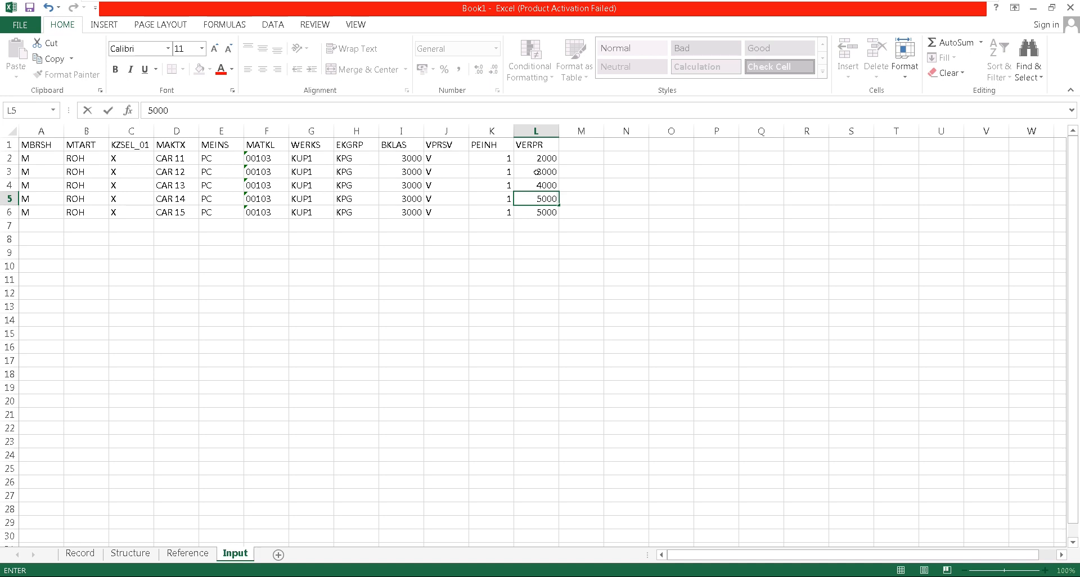
pyautogui.press('Return')
pyautogui.write('6000')
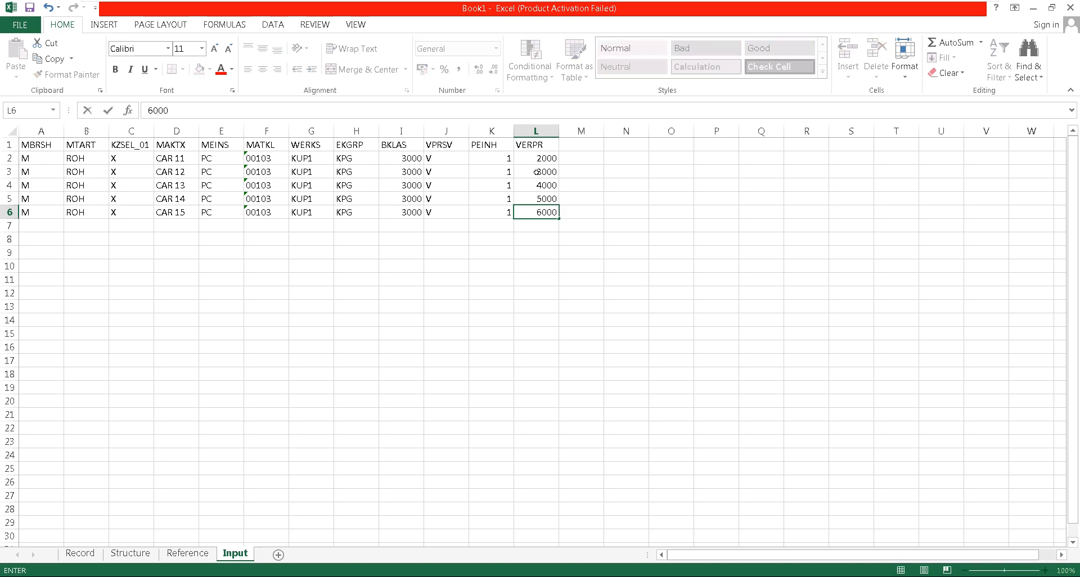
pyautogui.press('Return')
pyautogui.hotkey('ctrl', 's')
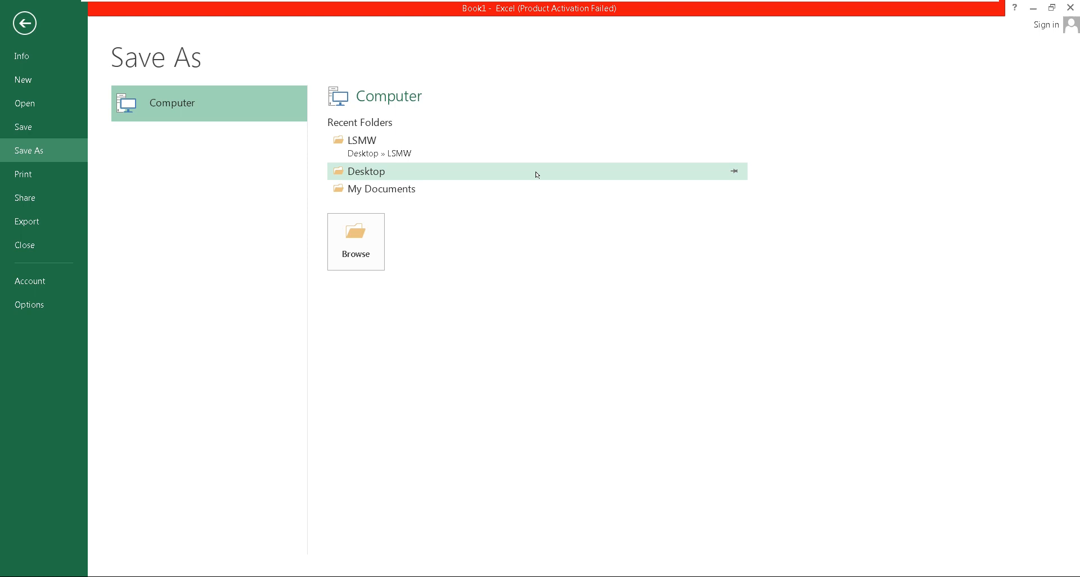
pyautogui.press('Escape')
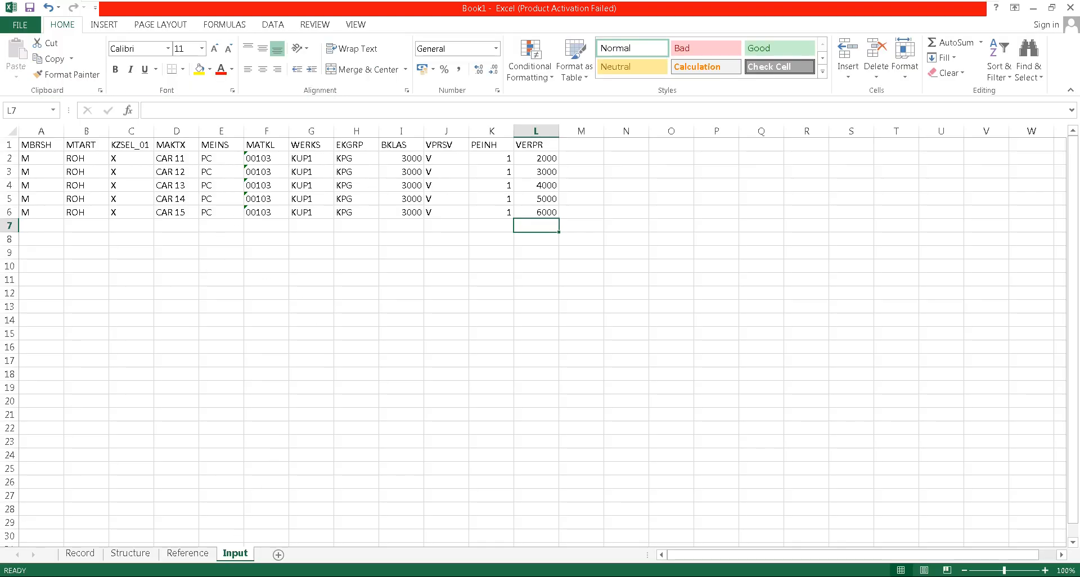
pyautogui.click(269, 428)
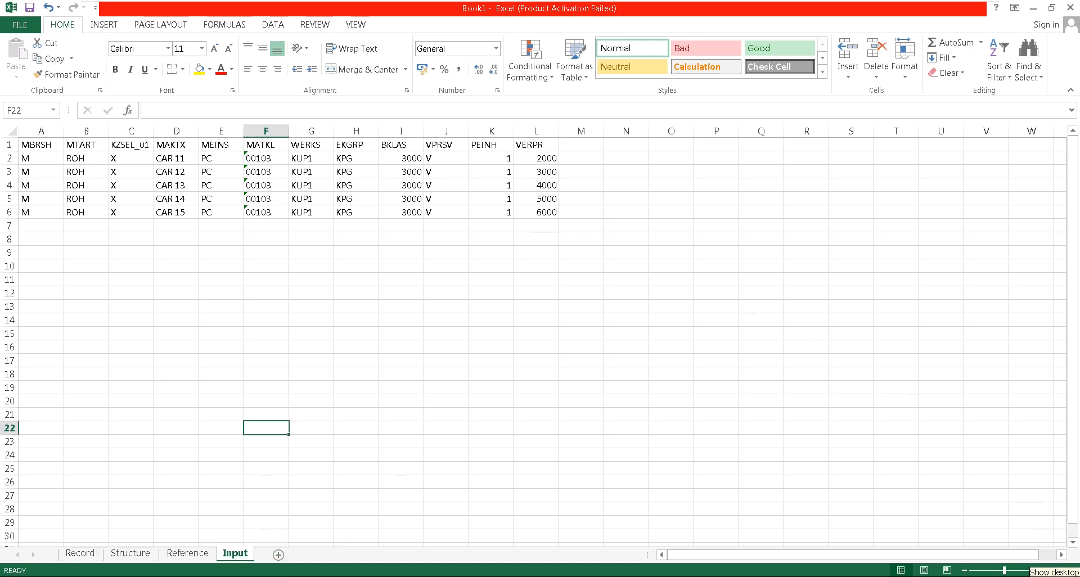
pyautogui.click(1077, 572)
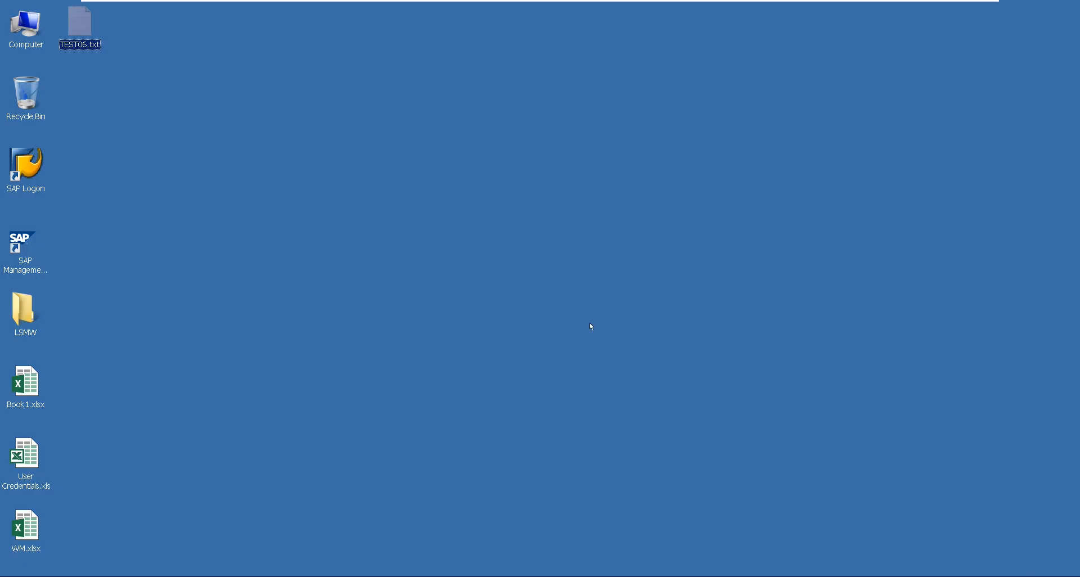
pyautogui.rightClick(415, 154)
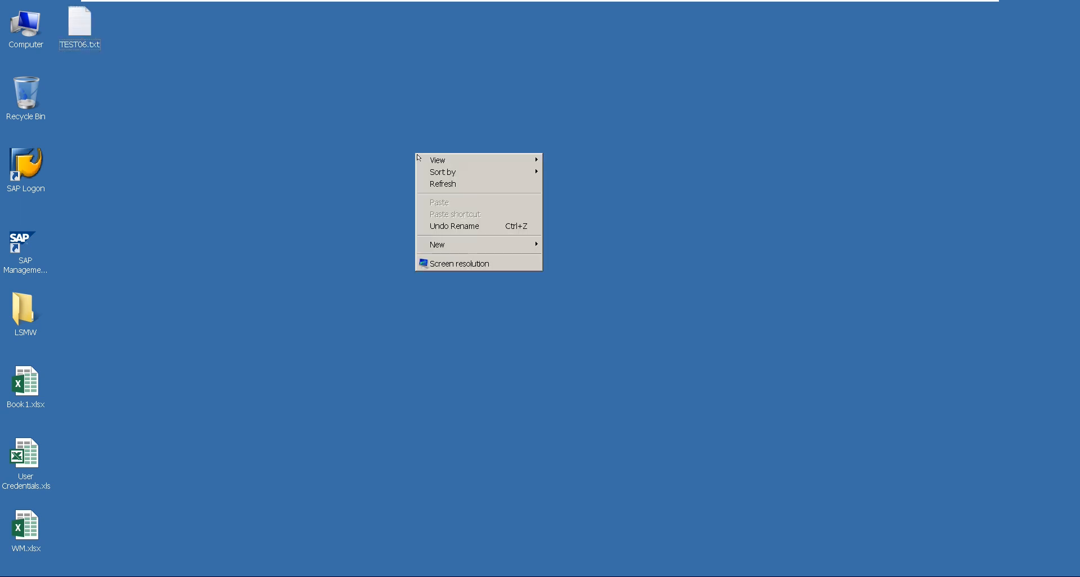
pyautogui.click(437, 181)
pyautogui.hotkey('alt', 'Tab')
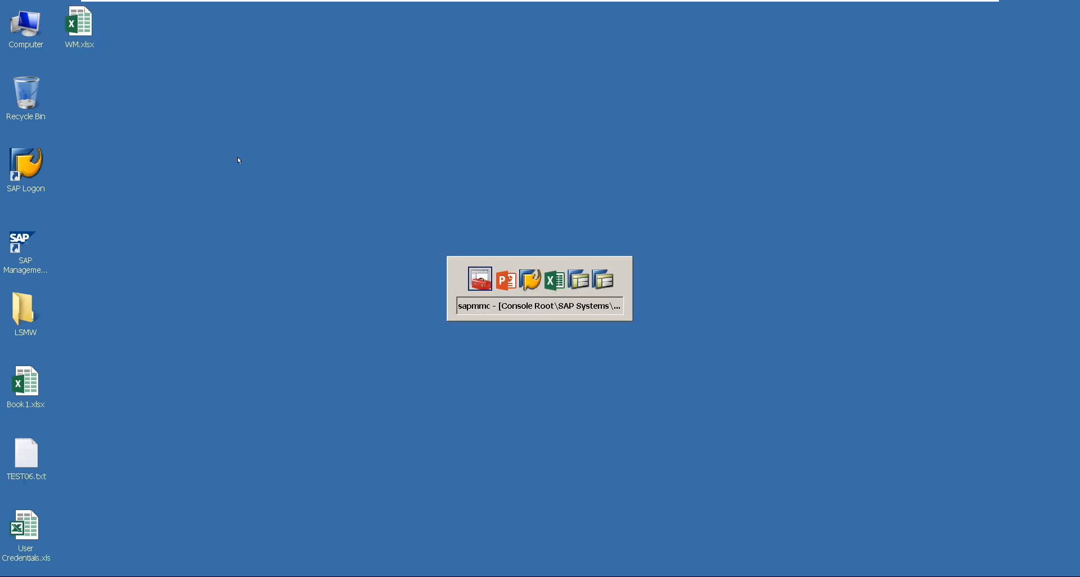
pyautogui.hotkey('alt', 'Tab')
pyautogui.hotkey('alt', 'Tab')
pyautogui.hotkey('alt', 'Tab')
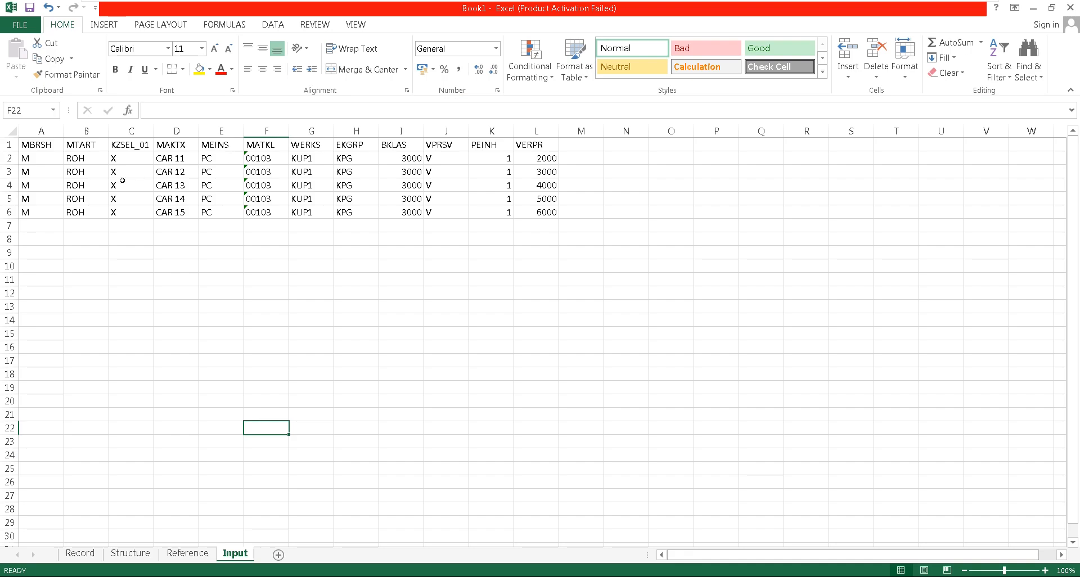
# Copy the header row and the five CAR records in A1:L6 of the Input sheet
pyautogui.click(40, 145)
pyautogui.moveTo(40, 158); pyautogui.dragTo(40, 225)
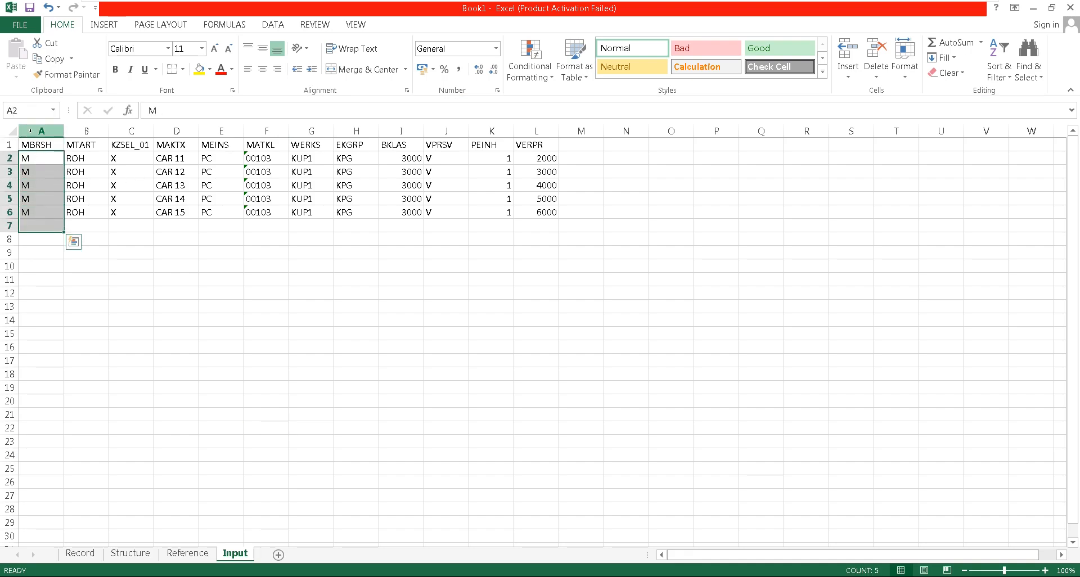
pyautogui.moveTo(34, 145); pyautogui.dragTo(539, 209)
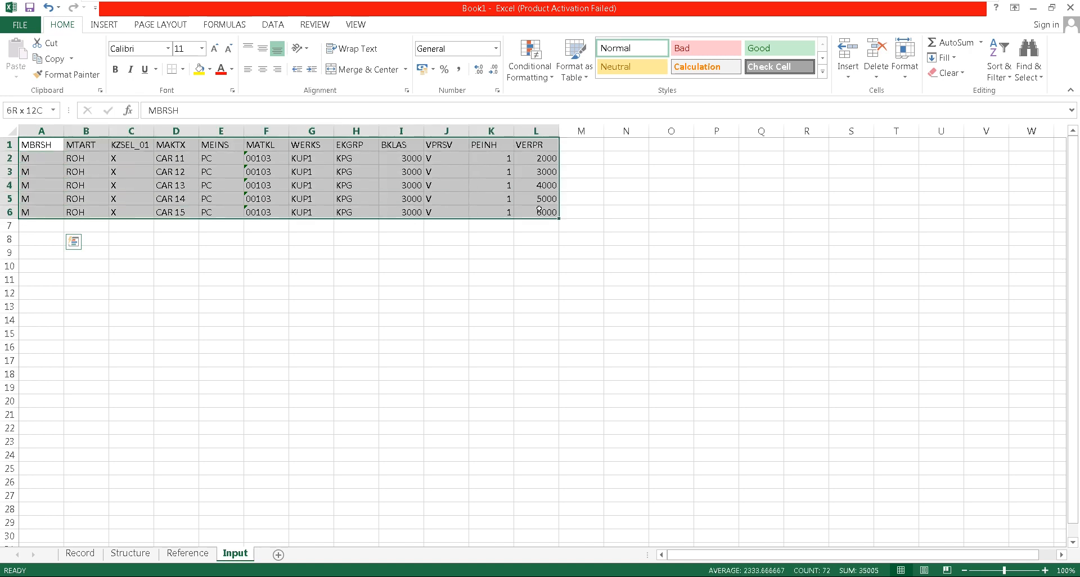
pyautogui.hotkey('ctrl', 'c')
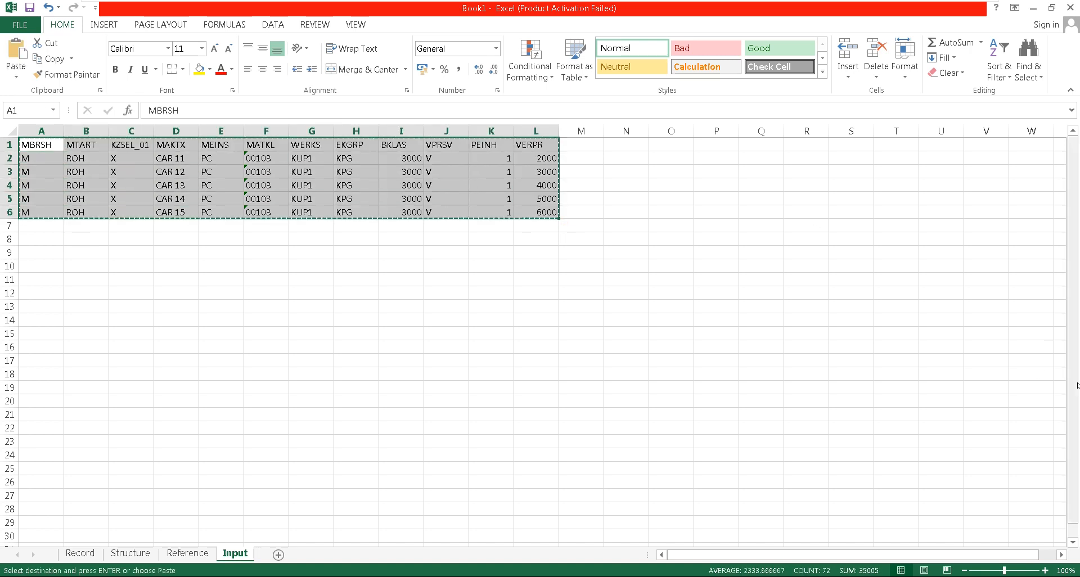
# Create a new text document named TEST10 on the desktop
pyautogui.moveTo(1076, 573)
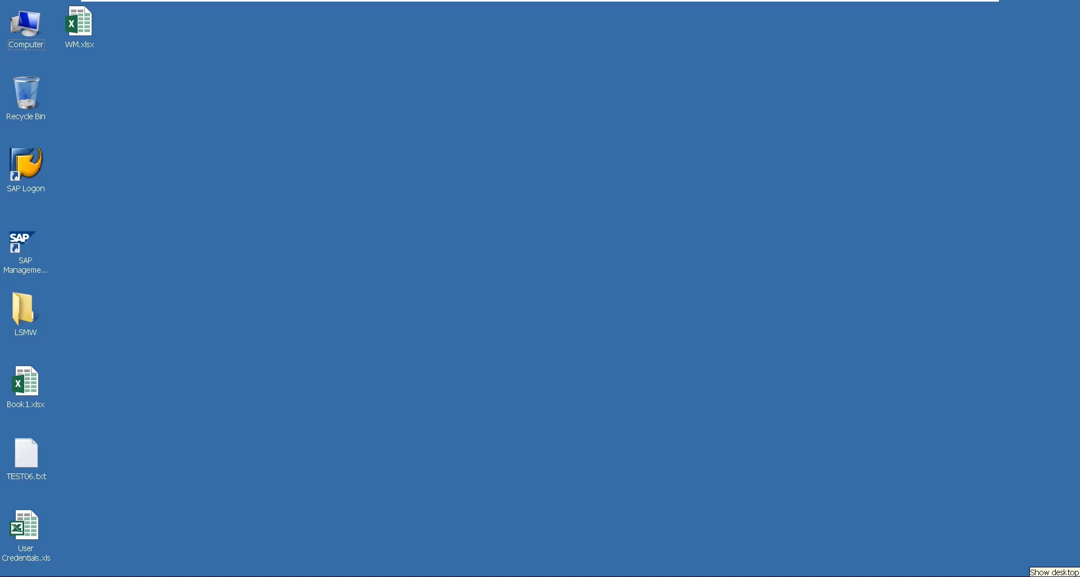
pyautogui.rightClick(543, 265)
pyautogui.moveTo(572, 355)
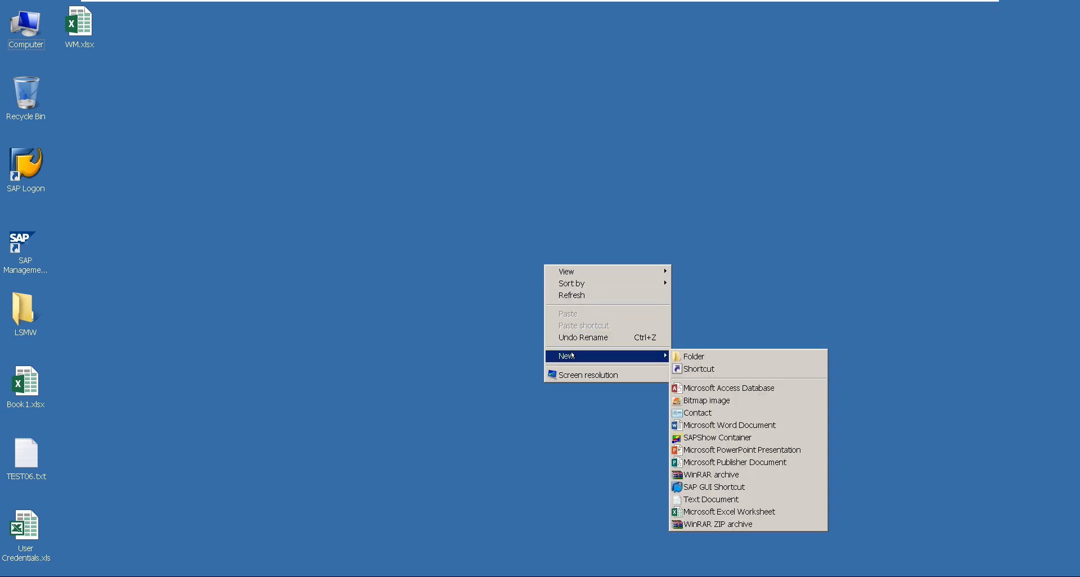
pyautogui.click(715, 500)
pyautogui.write('TEST10.txt')
pyautogui.press('Return')
# Paste the copied records into TEST10.txt in Notepad, then save and close the file
pyautogui.doubleClick(72, 93)
pyautogui.hotkey('ctrl', 'v')
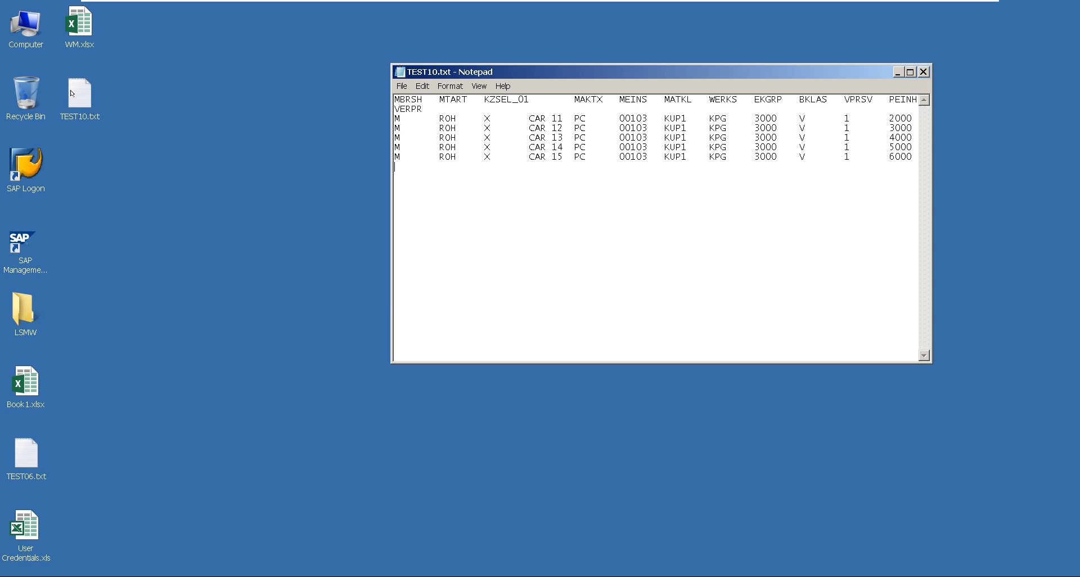
pyautogui.click(402, 85)
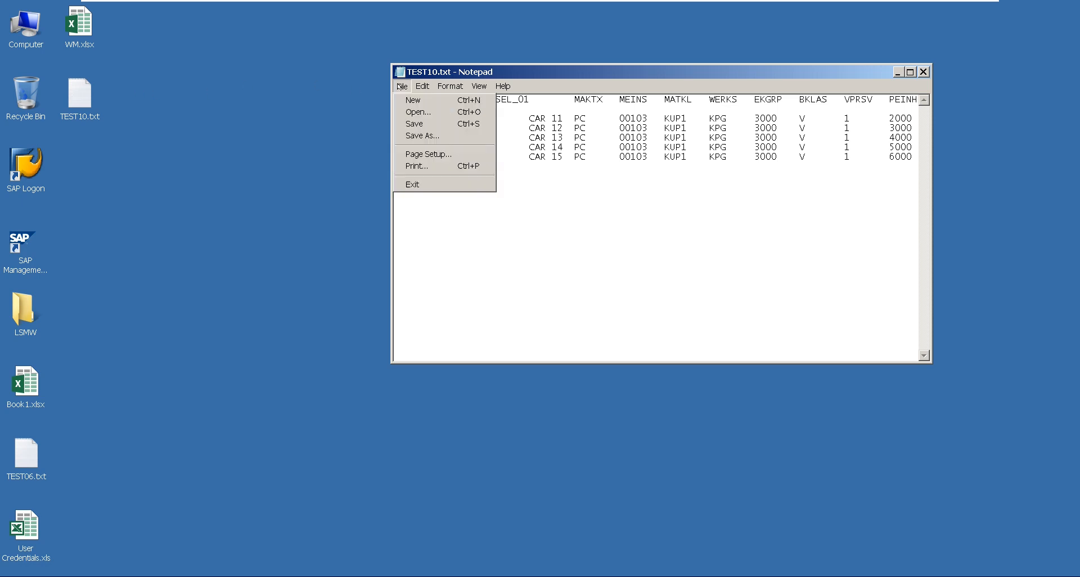
pyautogui.click(414, 122)
pyautogui.click(921, 72)
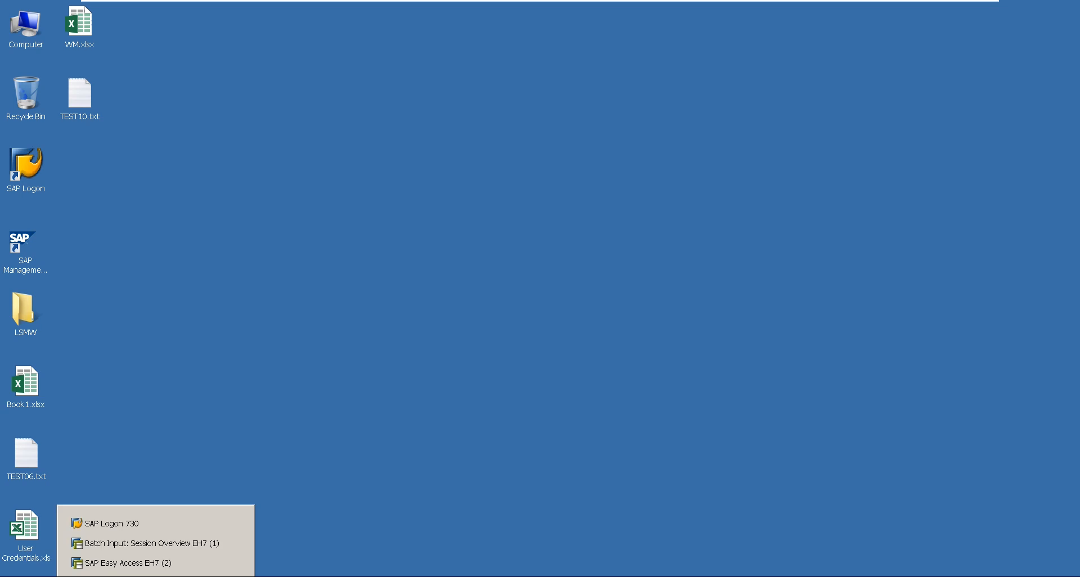
# Switch to the SAP batch input session, leave it and open LSMW object MATMAS06 of project TEST_MATERIL, subproject MAT_ROH
pyautogui.click(144, 539)
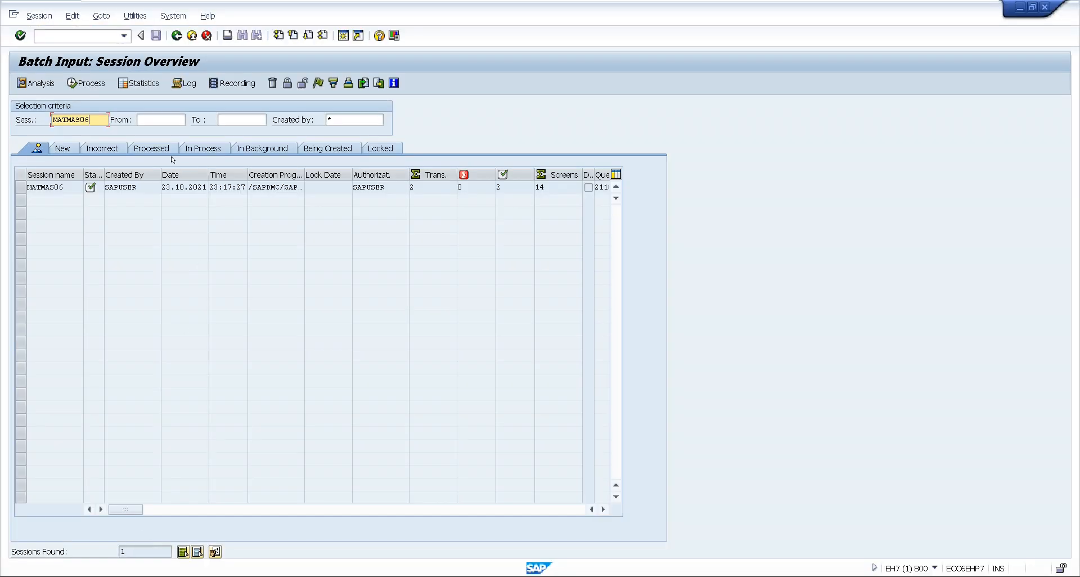
pyautogui.click(178, 35)
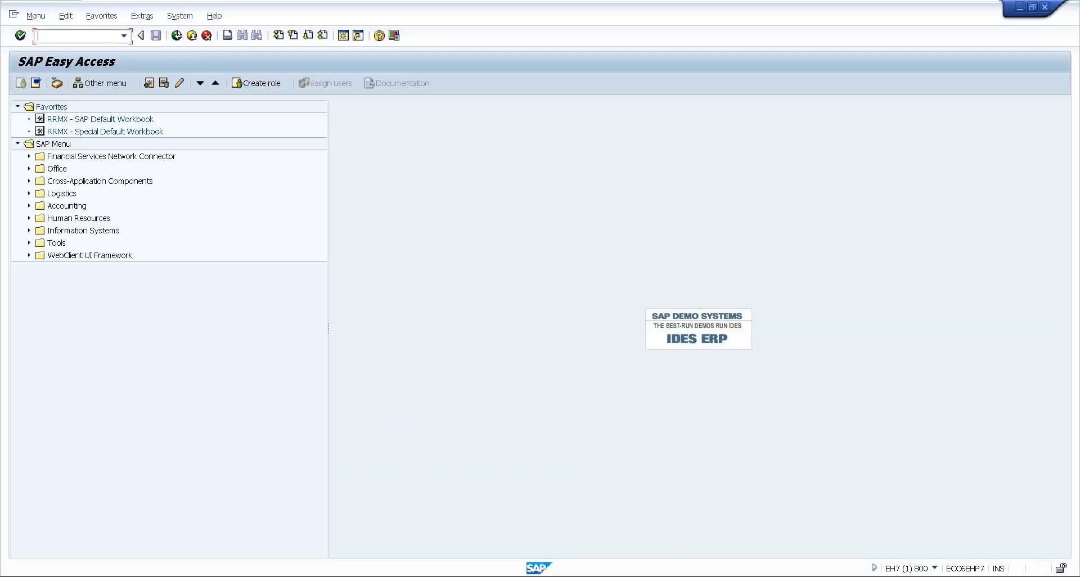
pyautogui.write('LSMW')
pyautogui.press('Return')
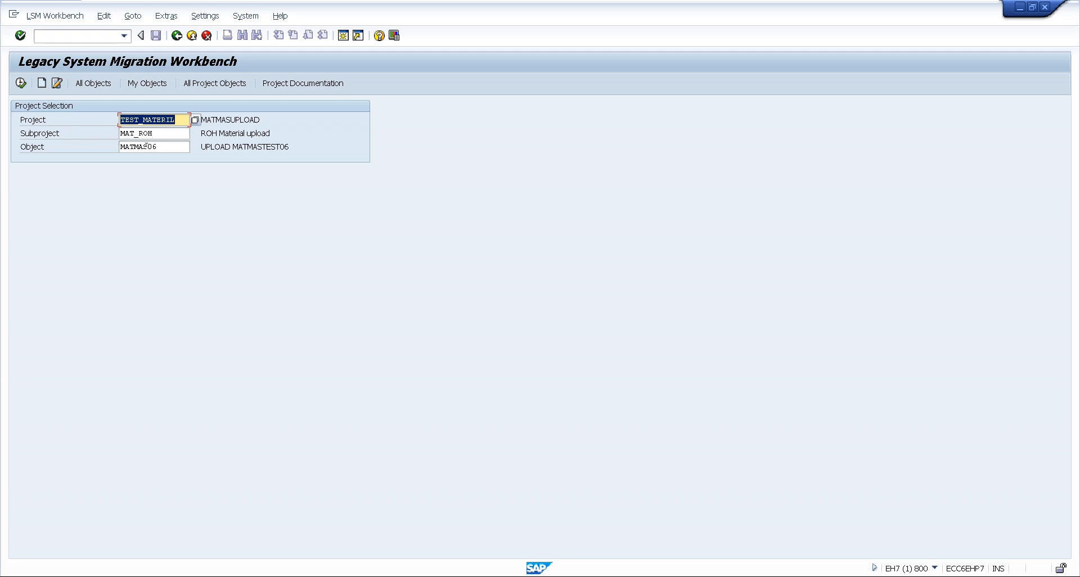
pyautogui.click(21, 83)
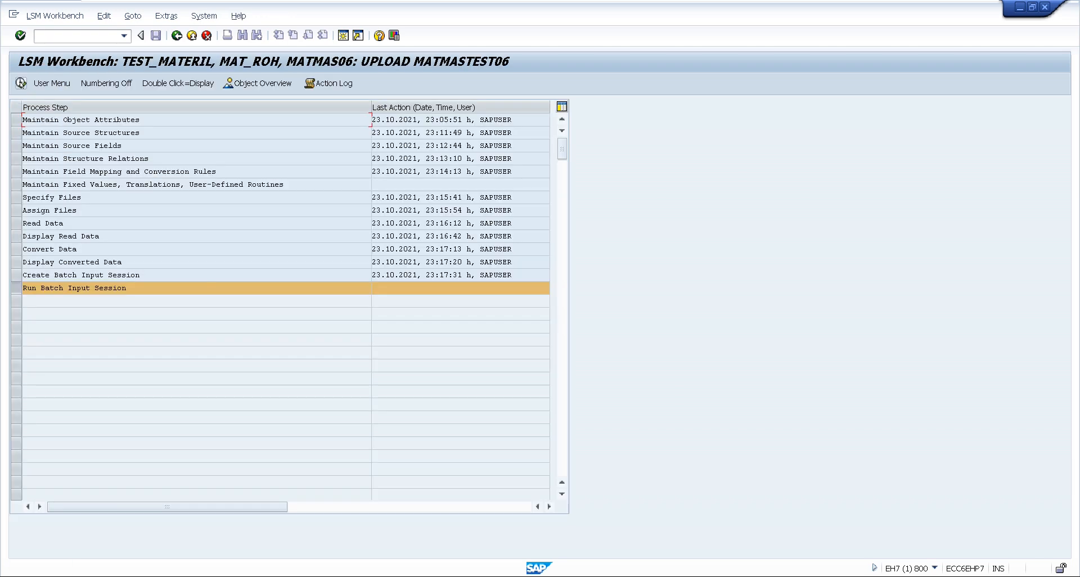
# In the Specify Files step, switch to change mode and replace the PC legacy data file with TEST10.txt from the desktop
pyautogui.click(41, 197)
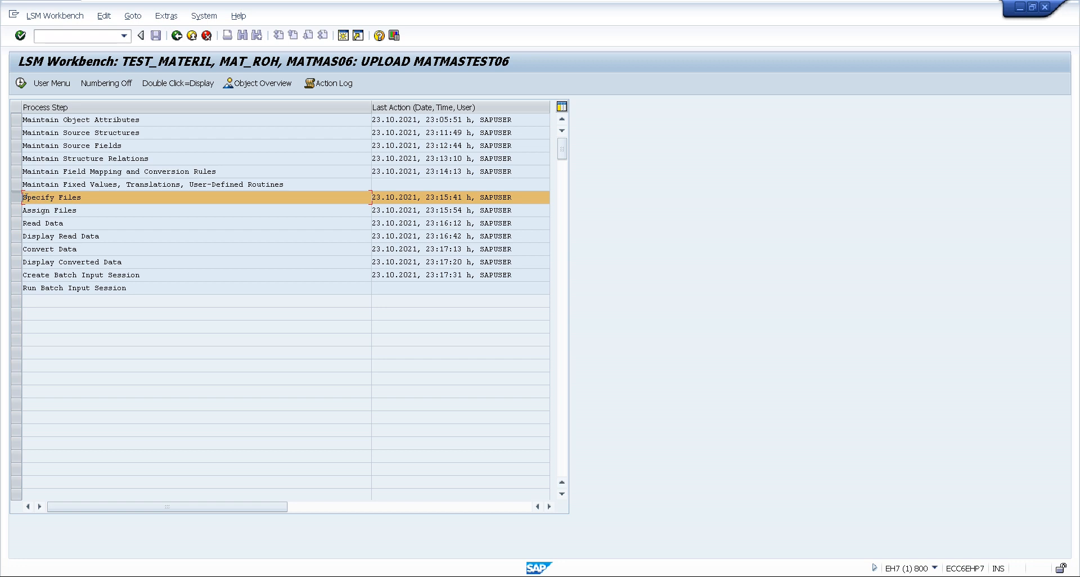
pyautogui.doubleClick(26, 197)
pyautogui.click(40, 85)
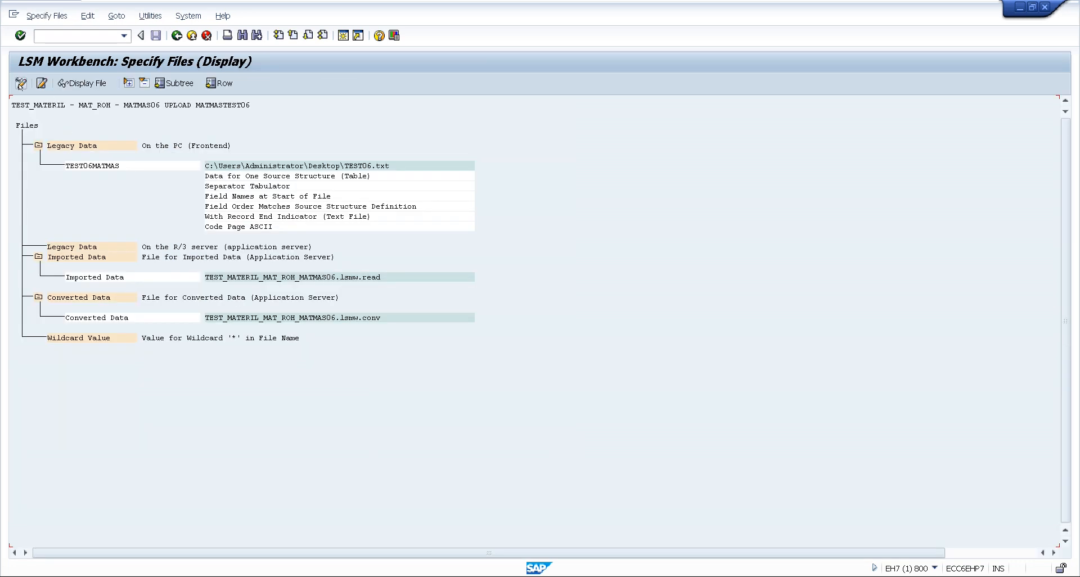
pyautogui.doubleClick(81, 145)
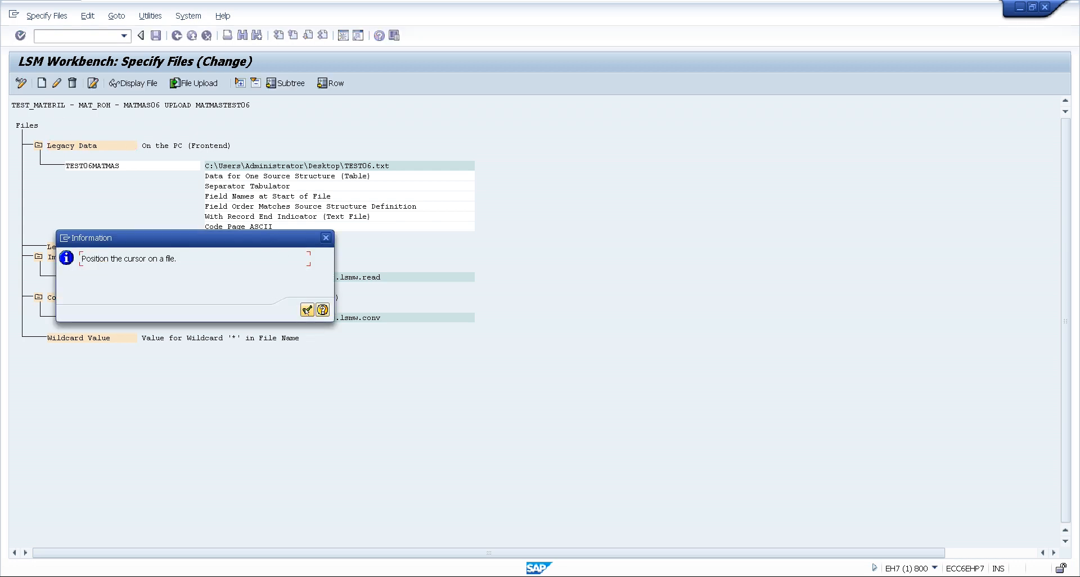
pyautogui.click(307, 309)
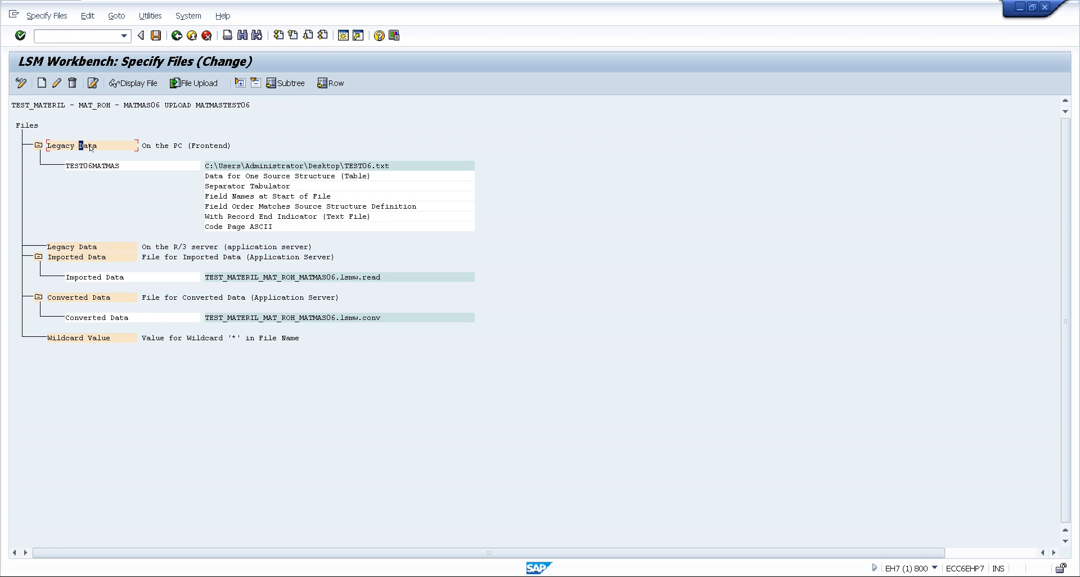
pyautogui.doubleClick(265, 165)
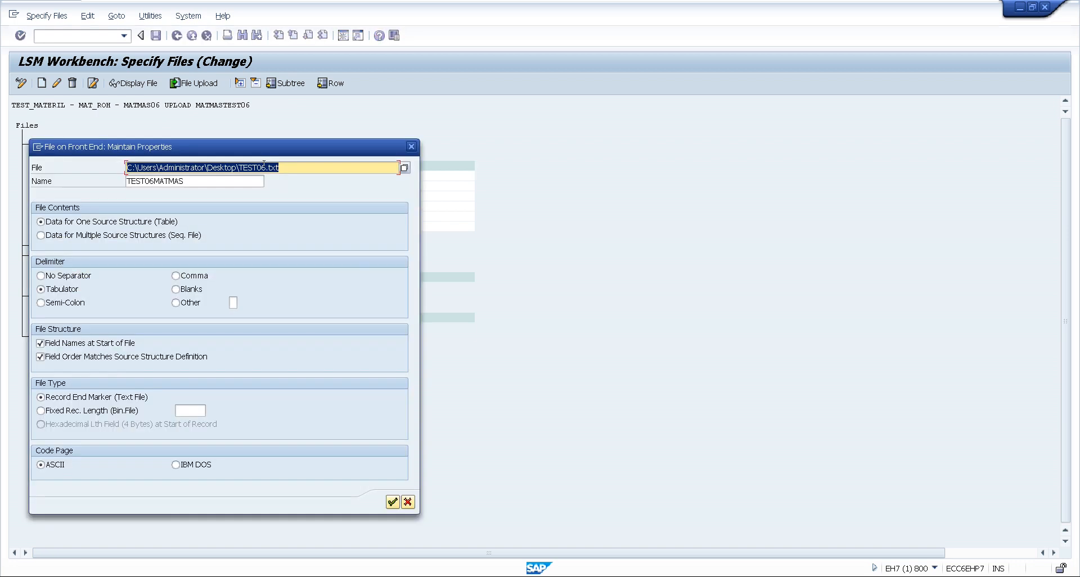
pyautogui.click(404, 167)
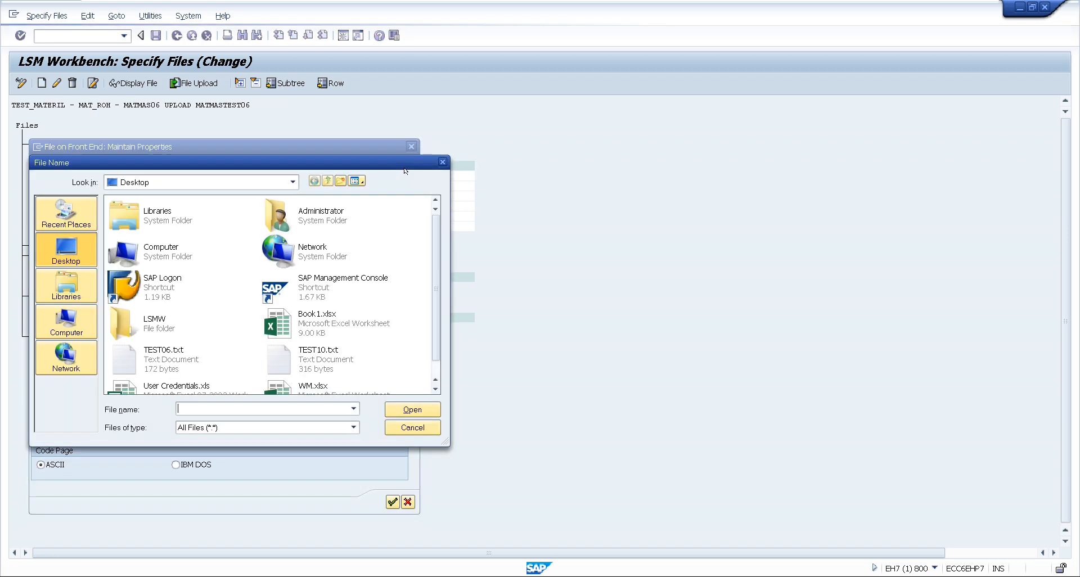
pyautogui.doubleClick(318, 353)
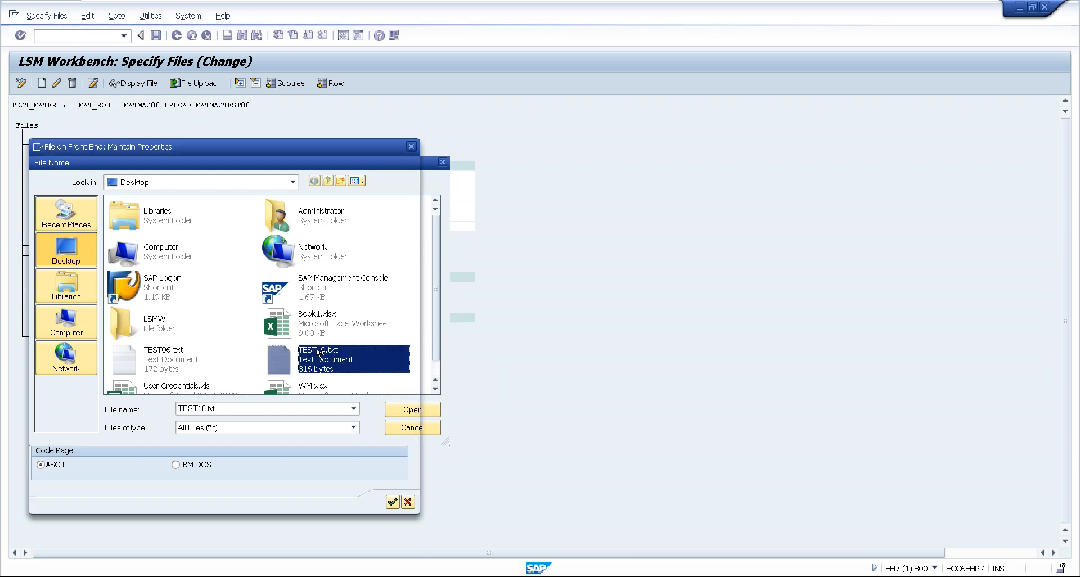
# Rename the legacy data file entry to TEST10MATMAS, save the file specification and return to the process steps
pyautogui.click(188, 181)
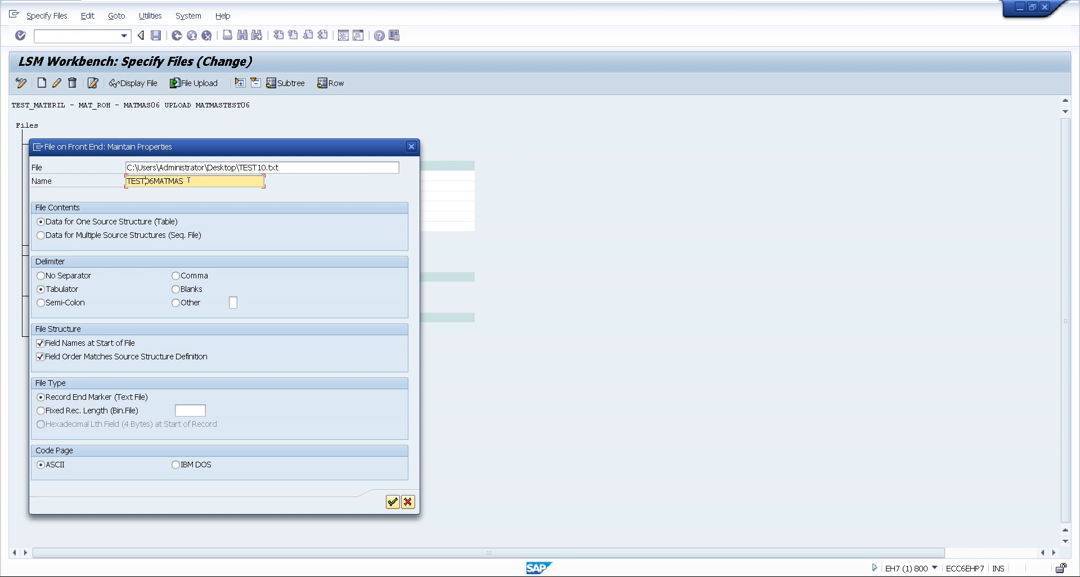
pyautogui.press('BackSpace')
pyautogui.press('BackSpace')
pyautogui.write('10')
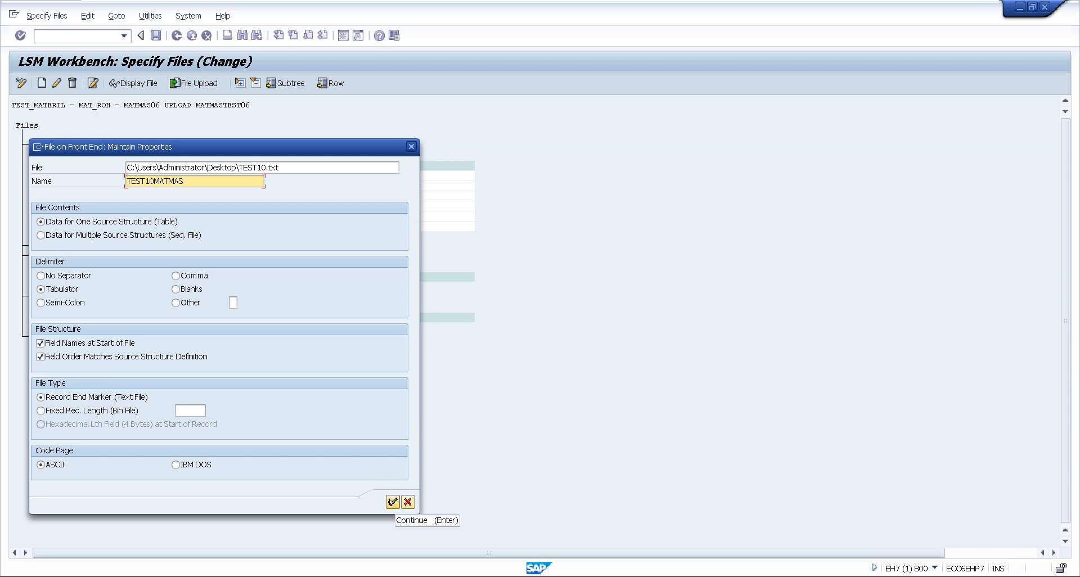
pyautogui.click(392, 502)
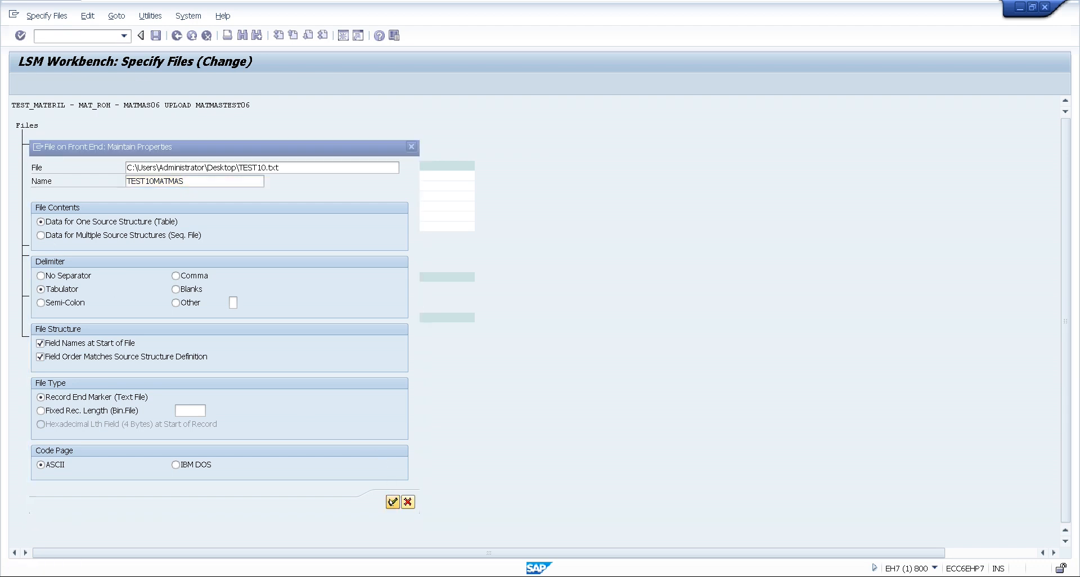
pyautogui.click(156, 35)
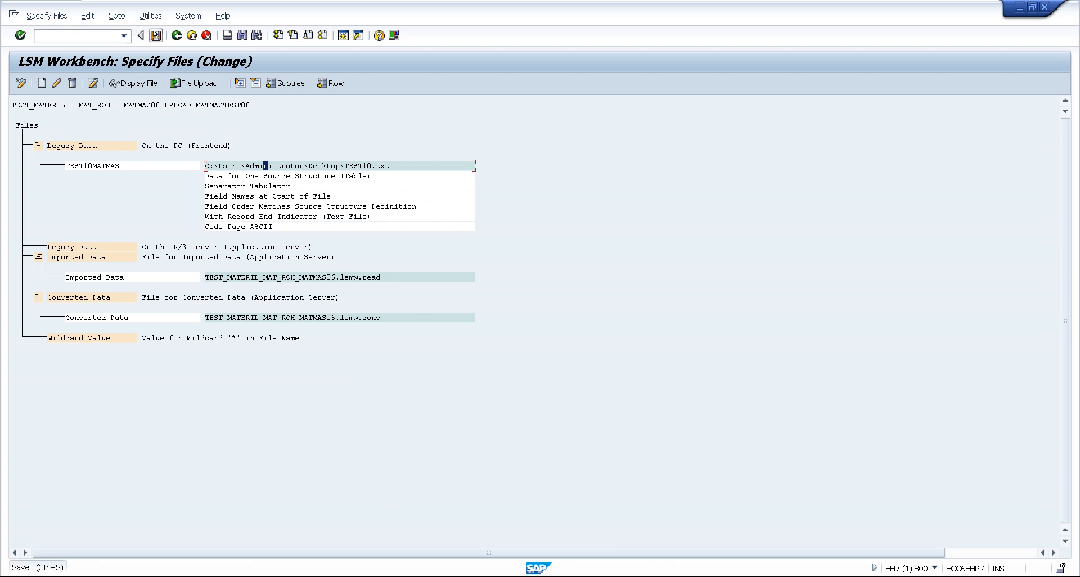
pyautogui.click(175, 36)
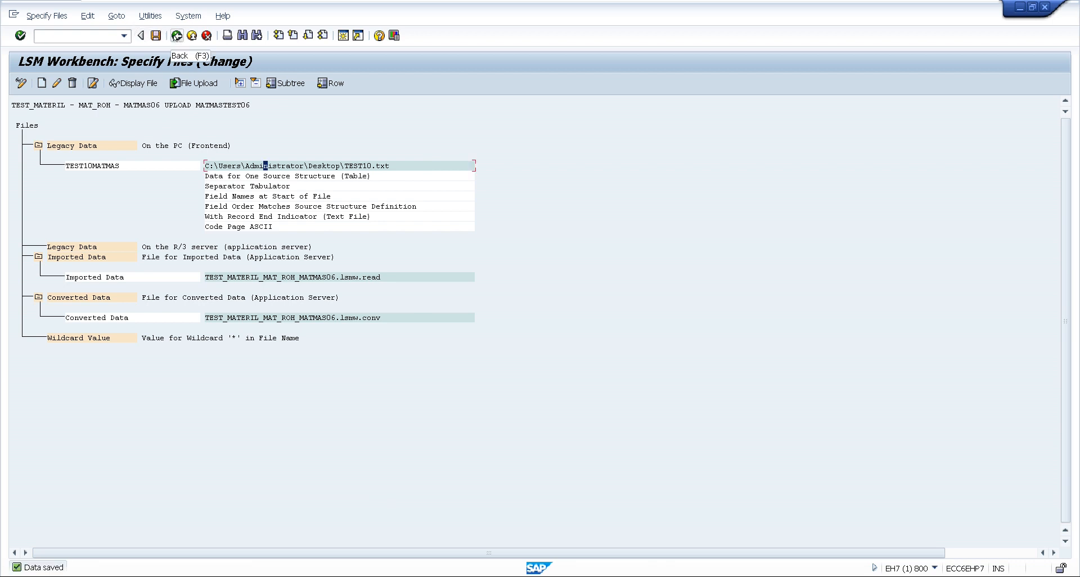
# Open the Assign Files step in change mode, save the TEST10MATMAS assignment to MATSTRUCTURE and return
pyautogui.doubleClick(52, 209)
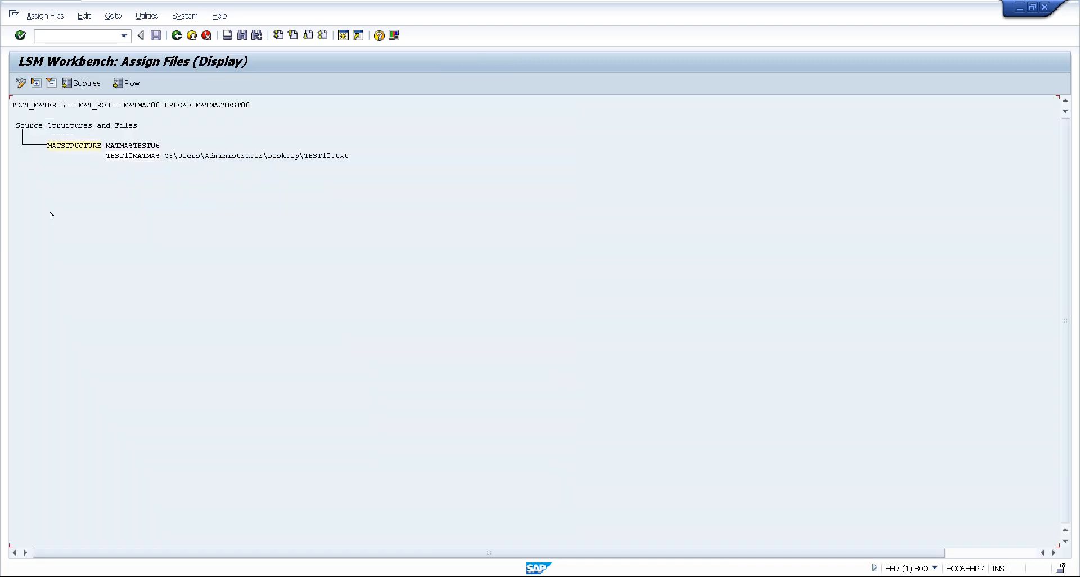
pyautogui.click(21, 83)
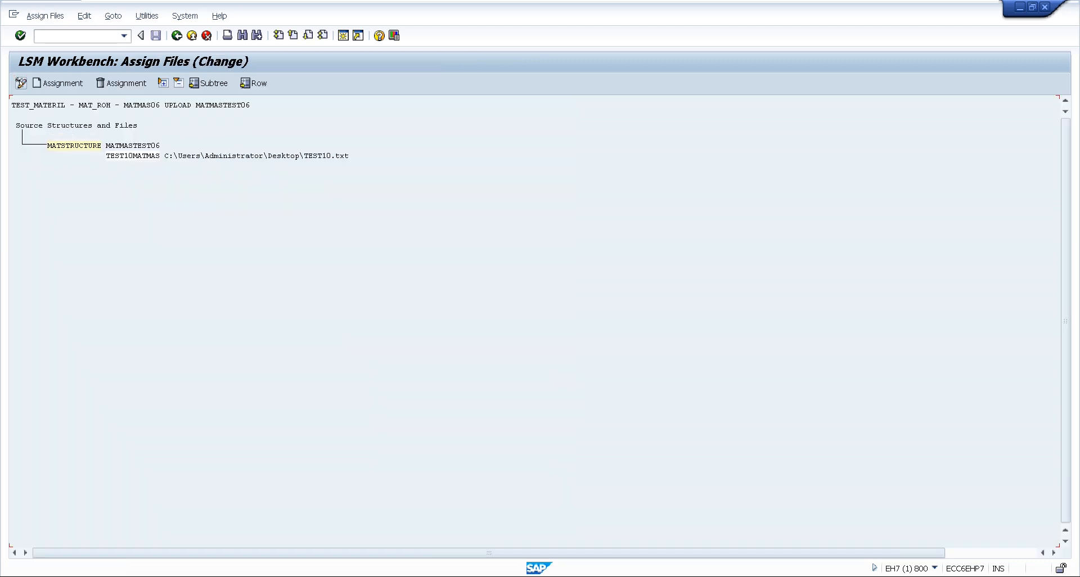
pyautogui.click(156, 36)
pyautogui.click(176, 36)
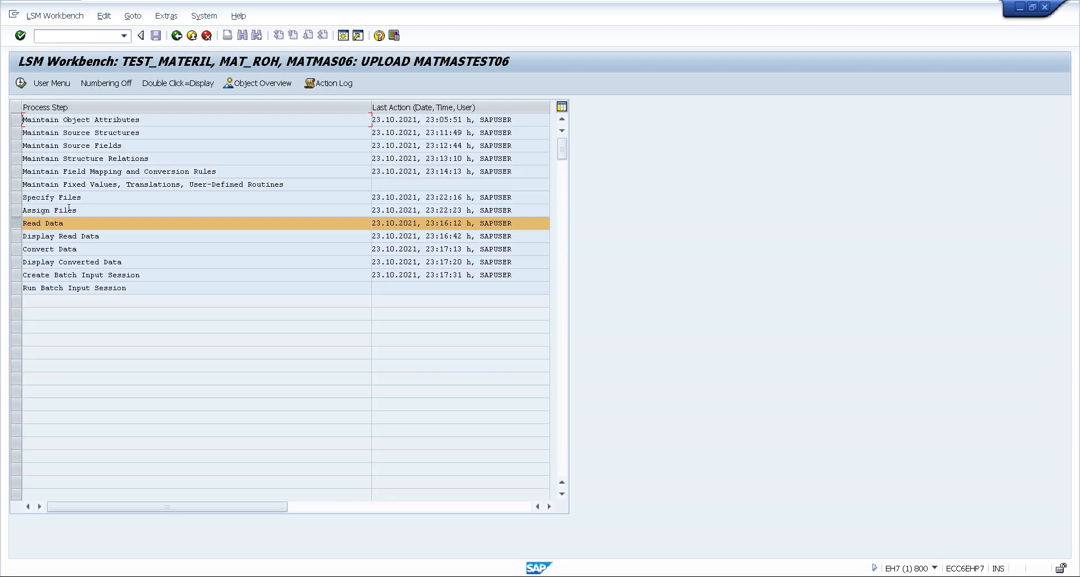
# Run the Read Data import for all transactions, allowing access to TEST10.txt, and return to the process steps
pyautogui.doubleClick(52, 222)
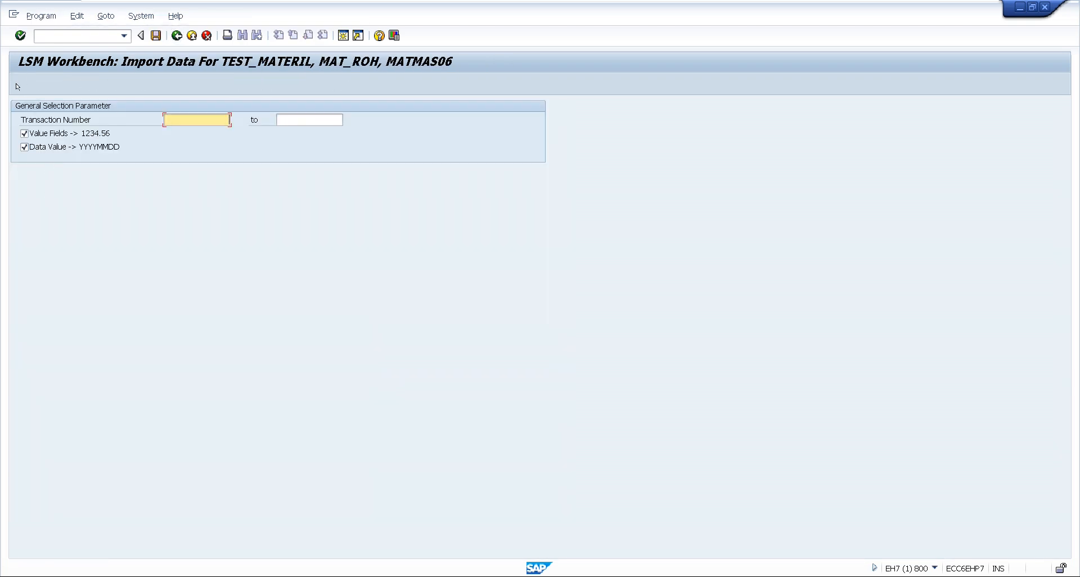
pyautogui.click(20, 83)
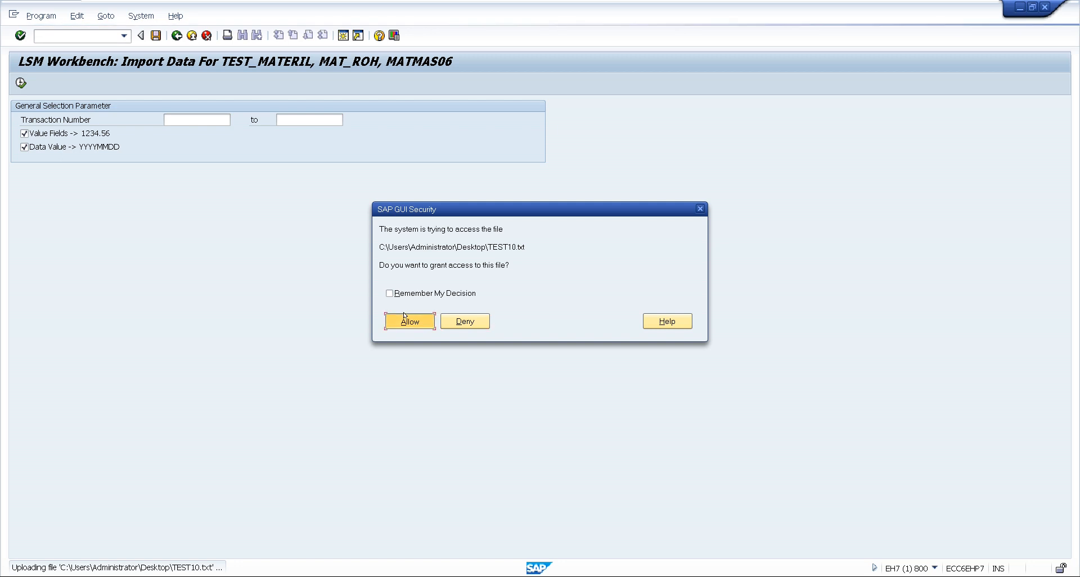
pyautogui.click(406, 316)
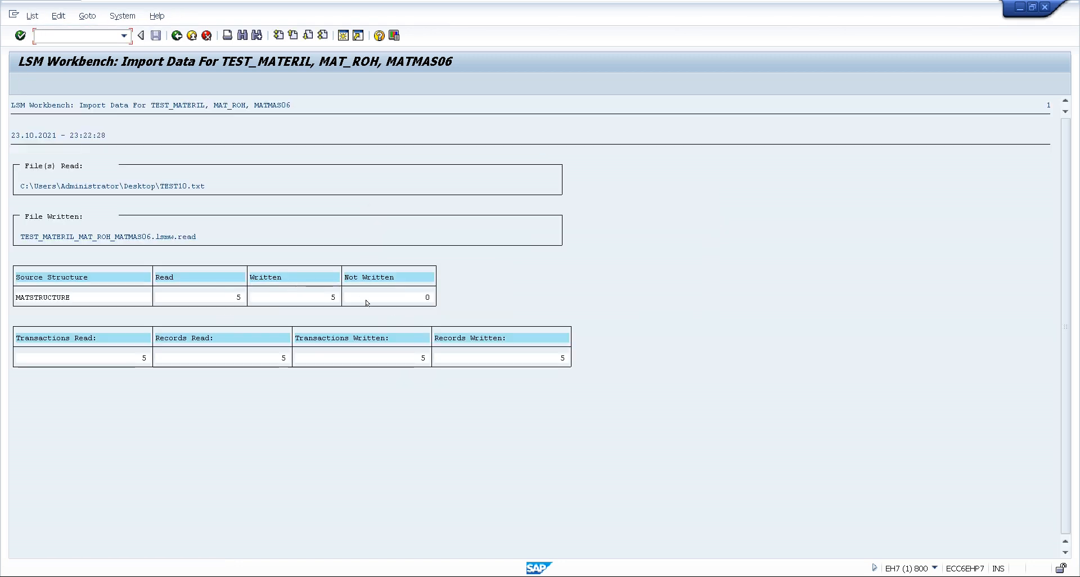
pyautogui.click(177, 36)
pyautogui.click(177, 36)
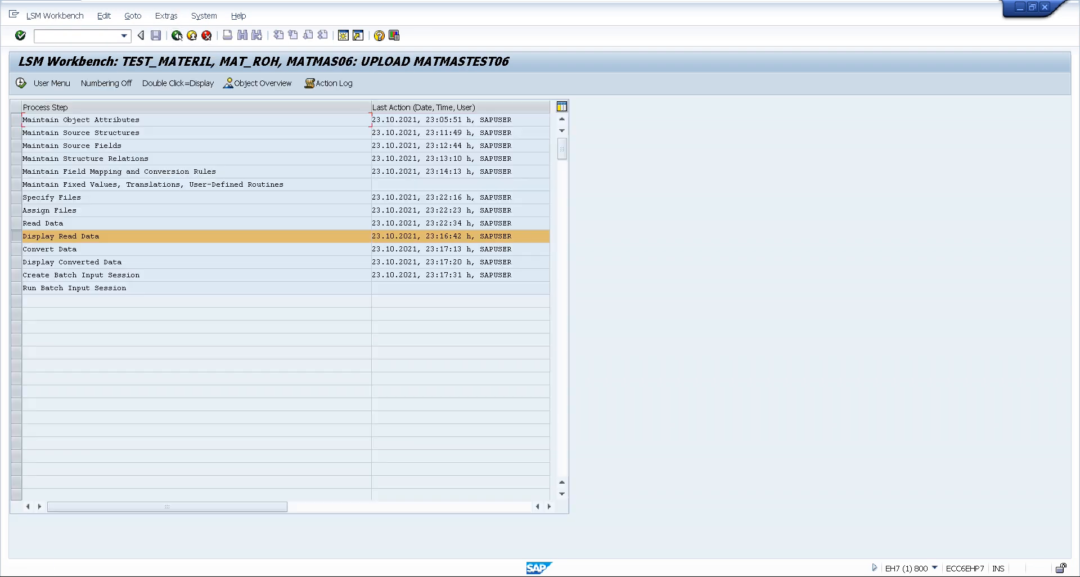
# Run Display Read Data for MATMAS06 to check the imported records, and return to the process steps
pyautogui.doubleClick(51, 237)
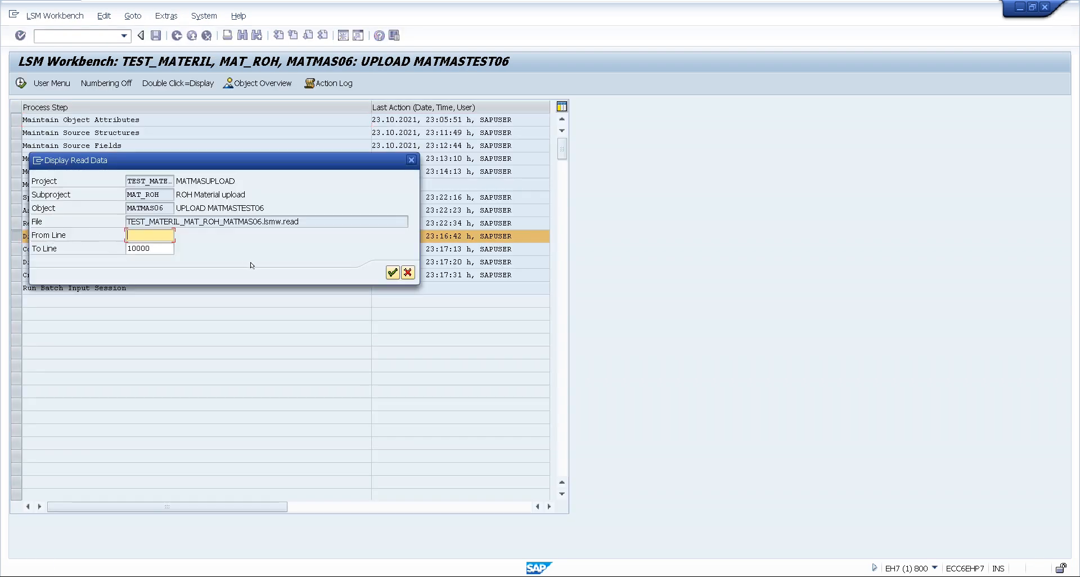
pyautogui.click(392, 272)
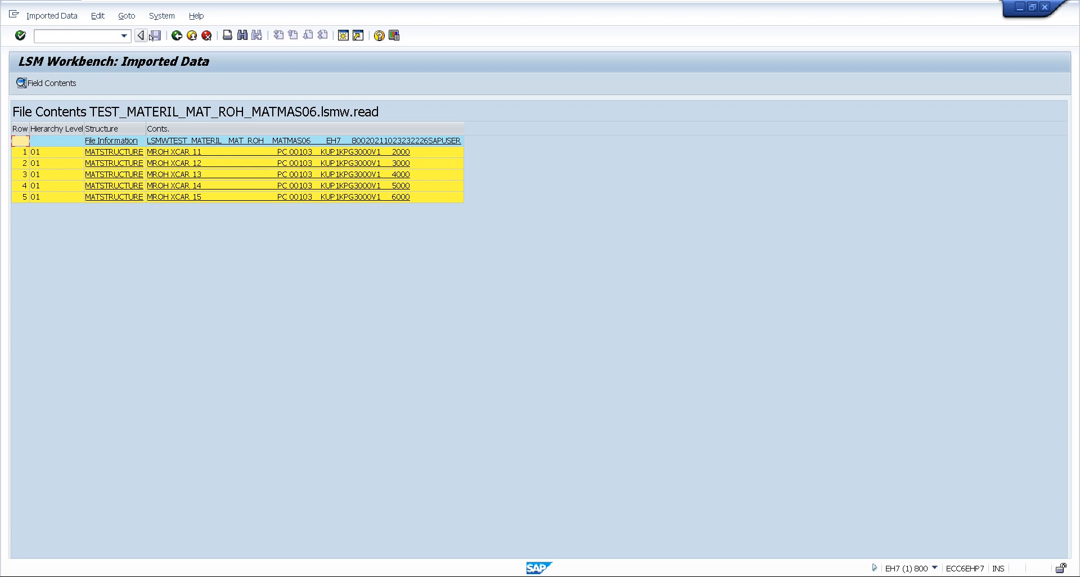
pyautogui.click(177, 36)
# Run Convert Data for MATMAS06 without restricting the transaction numbers, and return to the process steps
pyautogui.doubleClick(57, 252)
pyautogui.click(21, 83)
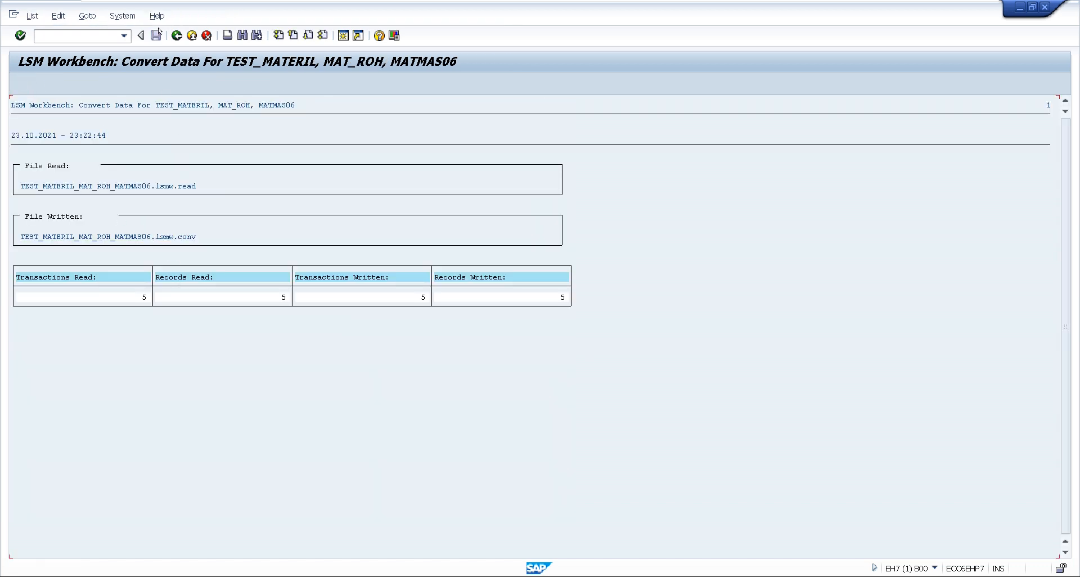
pyautogui.click(177, 35)
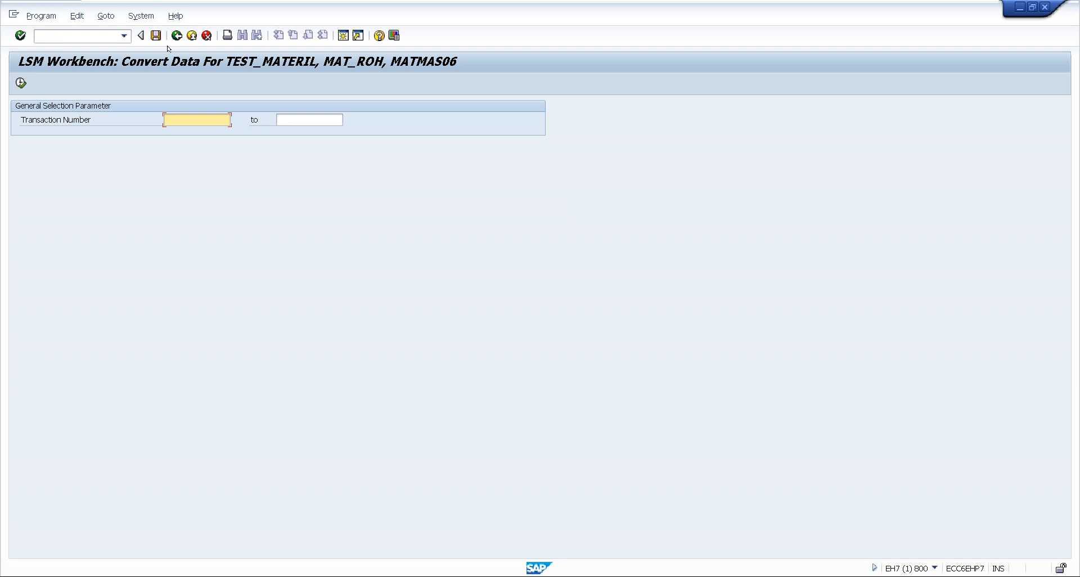
pyautogui.click(177, 36)
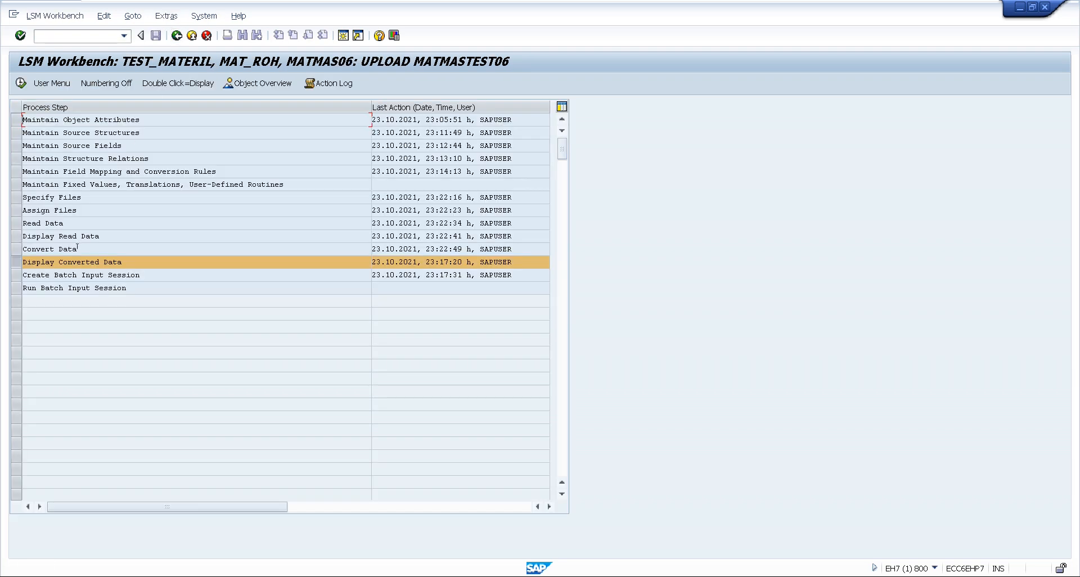
# Run Display Converted Data for MATMAS06 to check the converted records, and return to the process steps
pyautogui.doubleClick(67, 263)
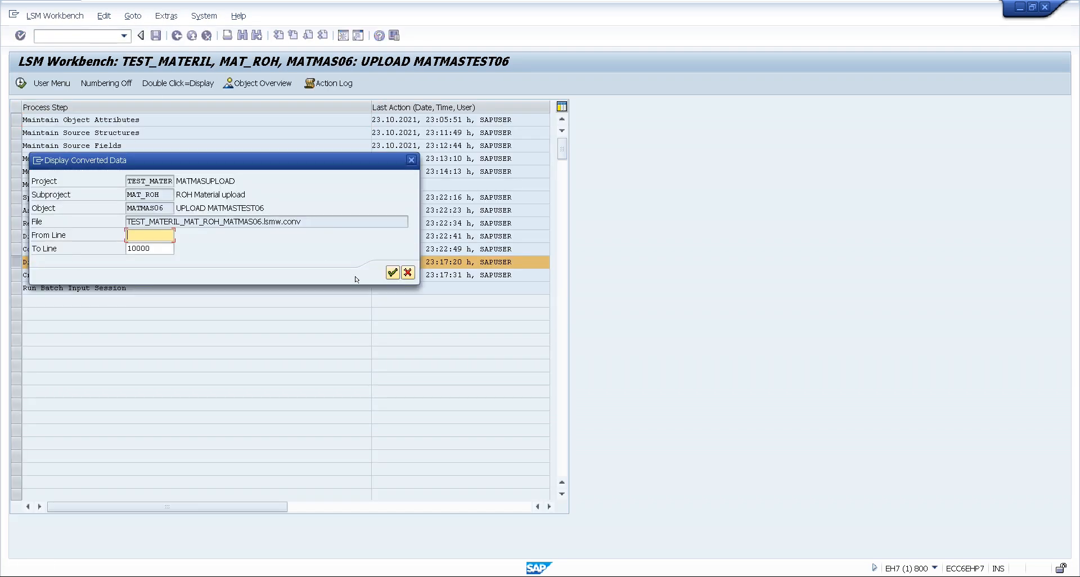
pyautogui.click(393, 272)
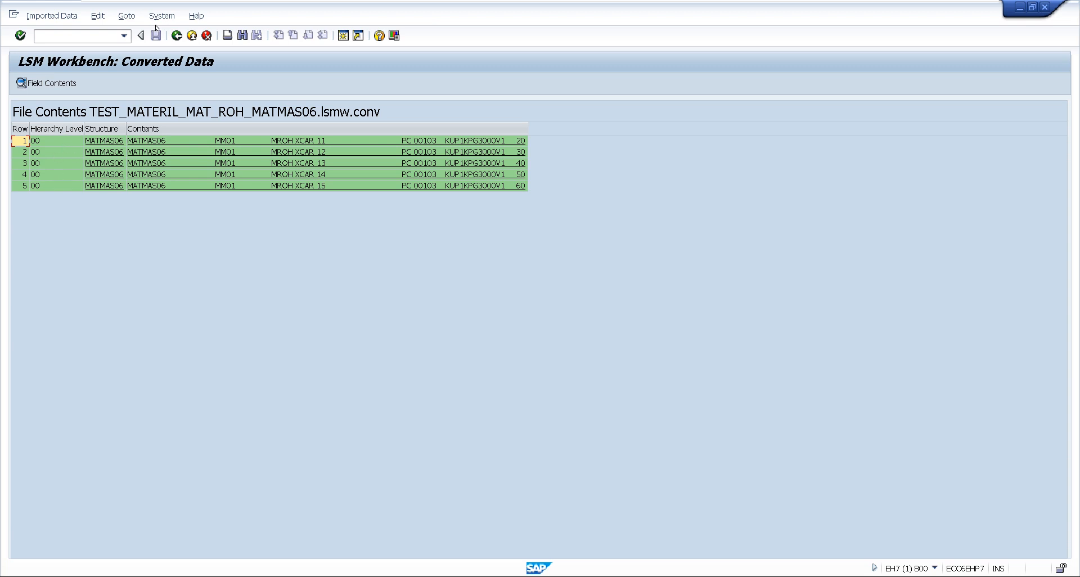
pyautogui.click(176, 35)
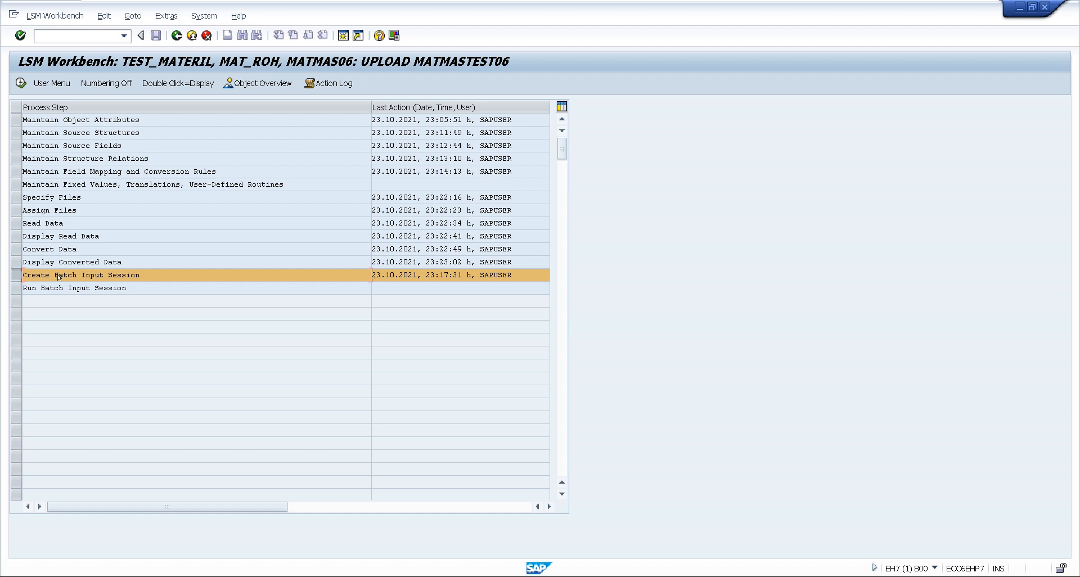
# Create the batch input session for MATMAS06 and acknowledge the information message
pyautogui.doubleClick(58, 275)
pyautogui.click(25, 83)
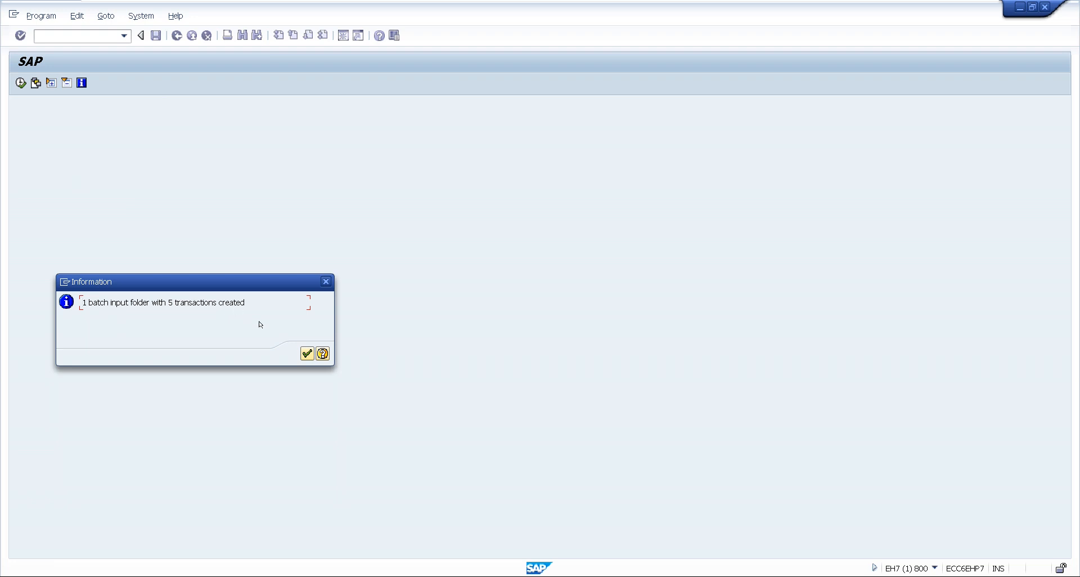
pyautogui.click(306, 351)
pyautogui.click(307, 353)
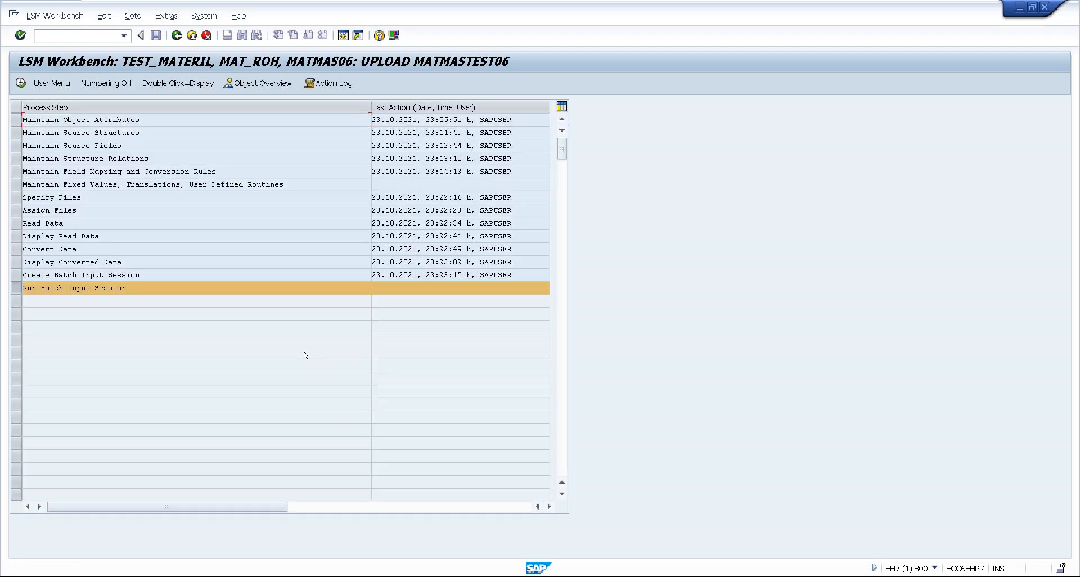
# Process the new MATMAS06 batch input session with Display errors only, Extended log and Expert mode, and return to the session overview
pyautogui.doubleClick(59, 287)
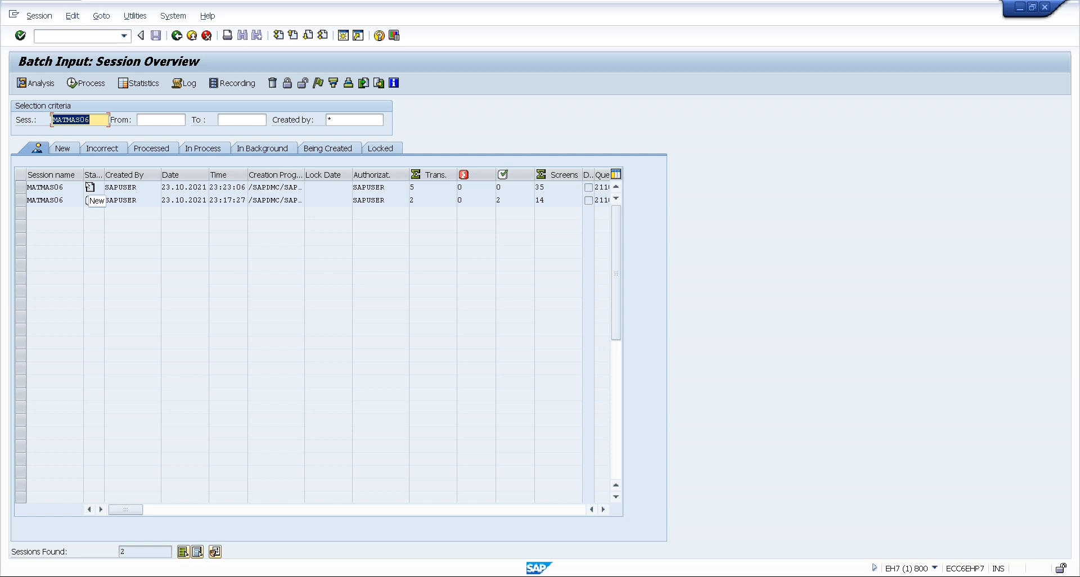
pyautogui.click(17, 187)
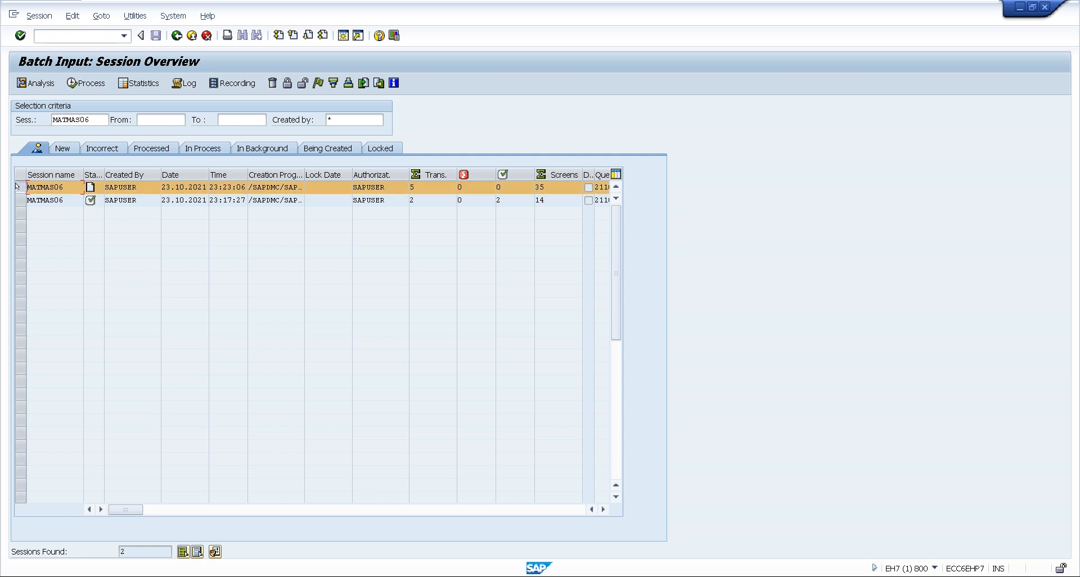
pyautogui.click(86, 83)
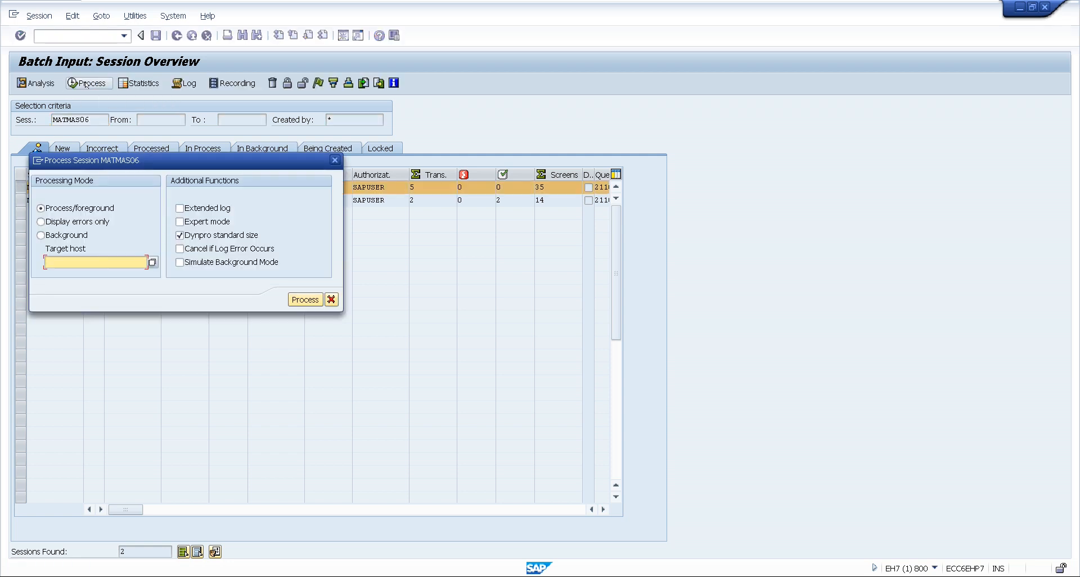
pyautogui.click(58, 222)
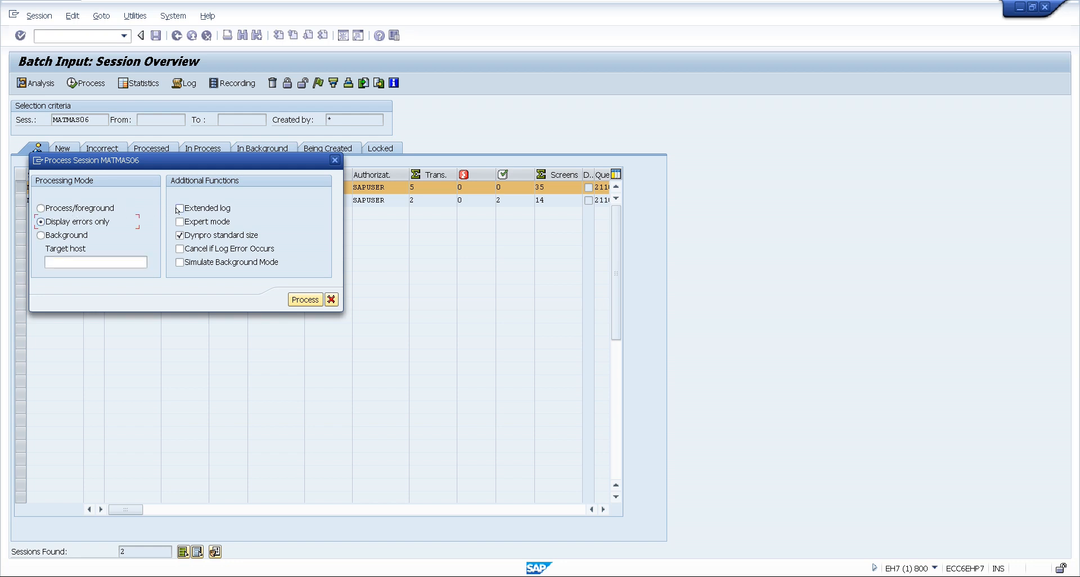
pyautogui.click(180, 209)
pyautogui.click(180, 221)
pyautogui.click(299, 299)
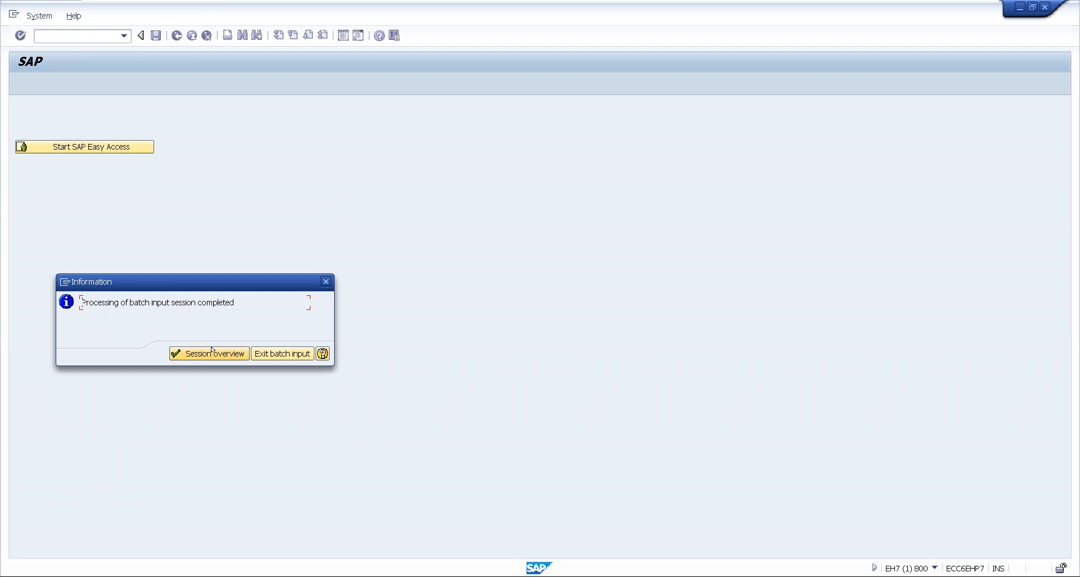
pyautogui.click(211, 353)
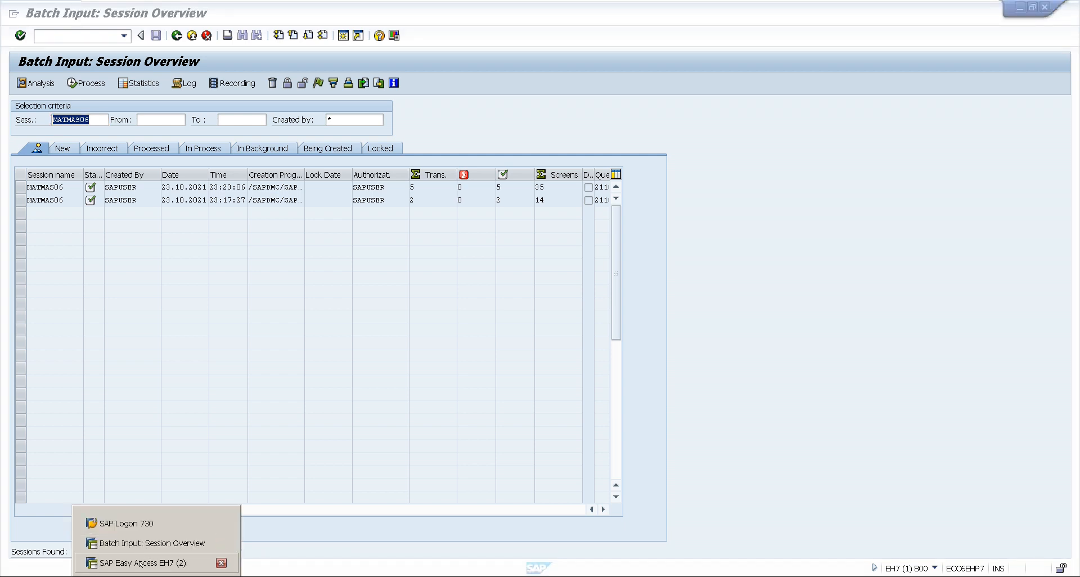
# In the SAP Easy Access session, start MM60, clear the material number and list the materials of plant KUP1
pyautogui.click(138, 563)
pyautogui.write('MM60')
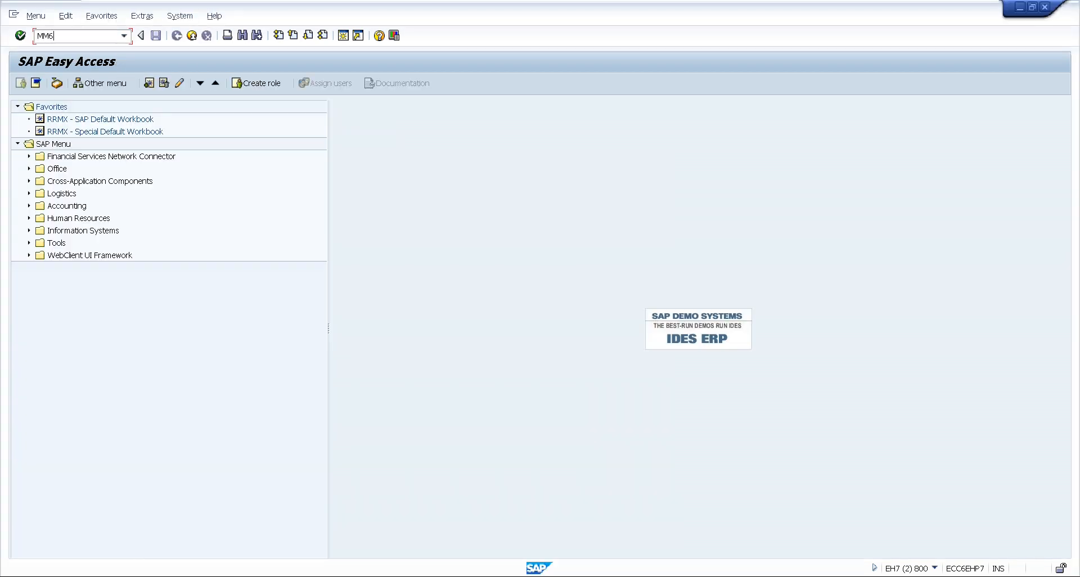
pyautogui.press('Return')
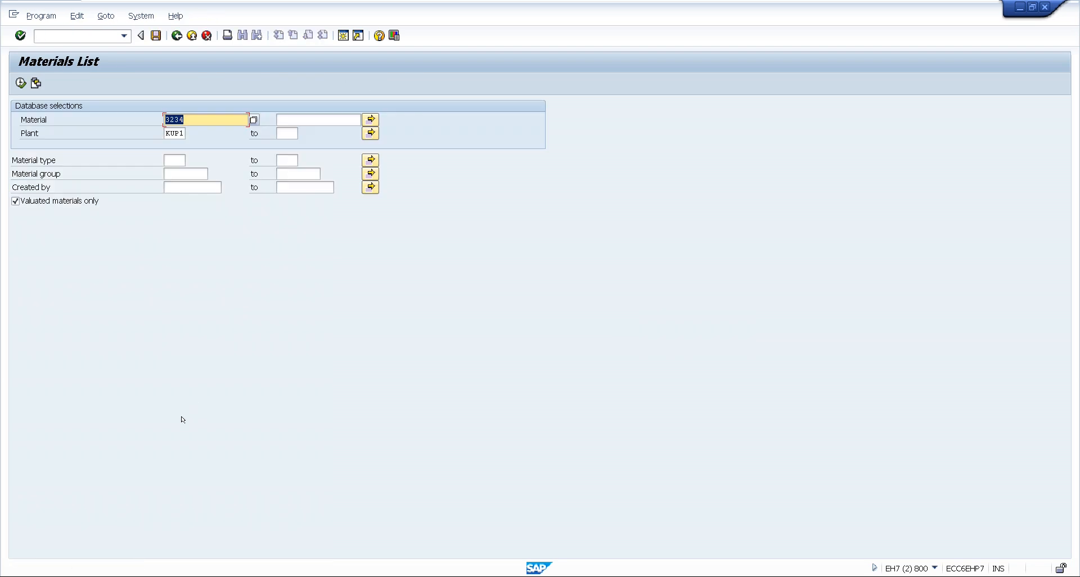
pyautogui.press('BackSpace')
pyautogui.press('F8')
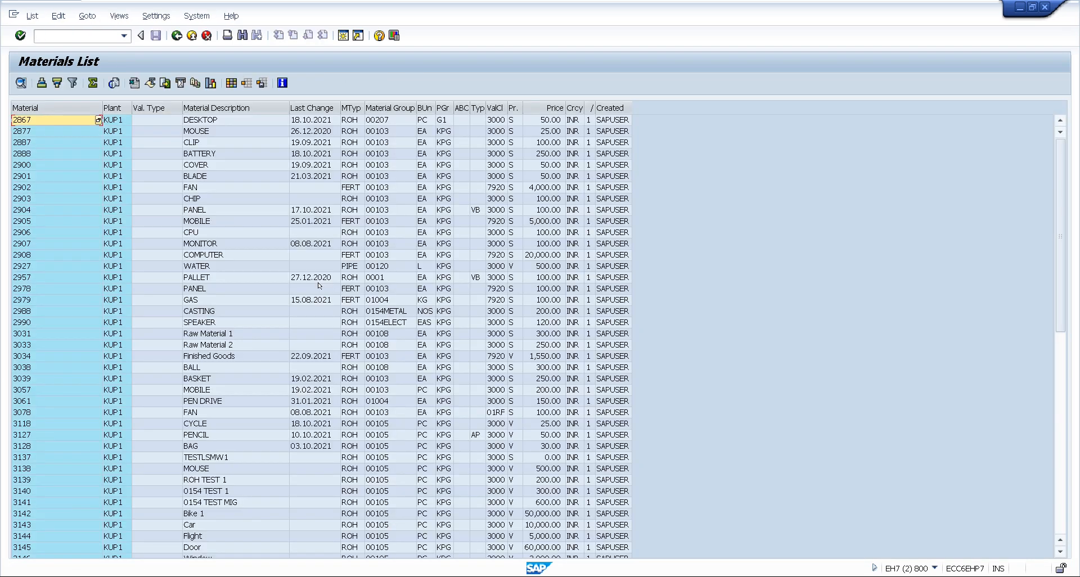
# Check the uploaded CAR 11 to CAR 15 entries and their material numbers in the materials list
pyautogui.moveTo(1061, 245); pyautogui.dragTo(1077, 477)
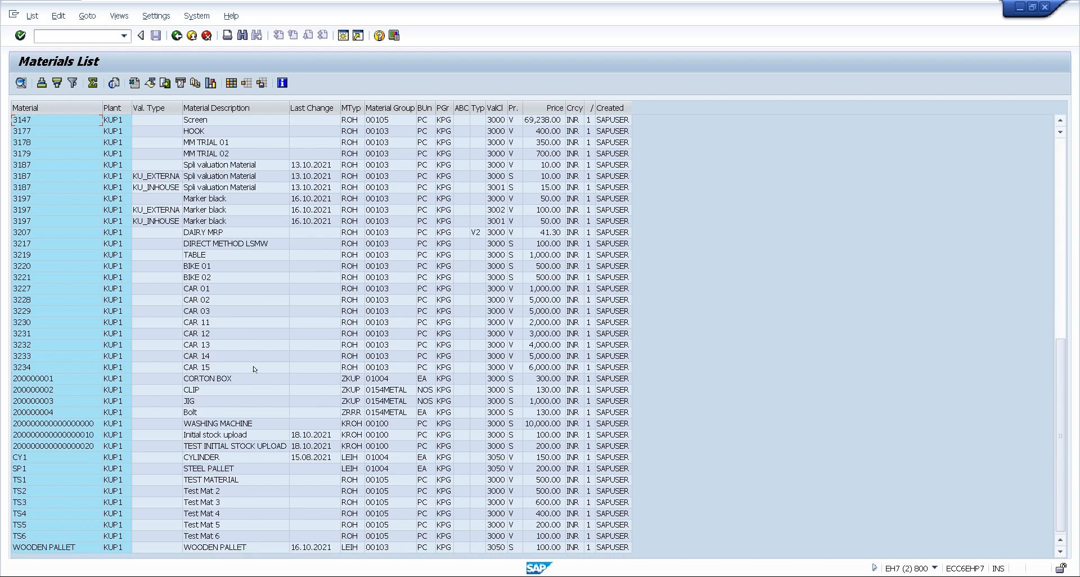
pyautogui.click(229, 325)
pyautogui.click(228, 332)
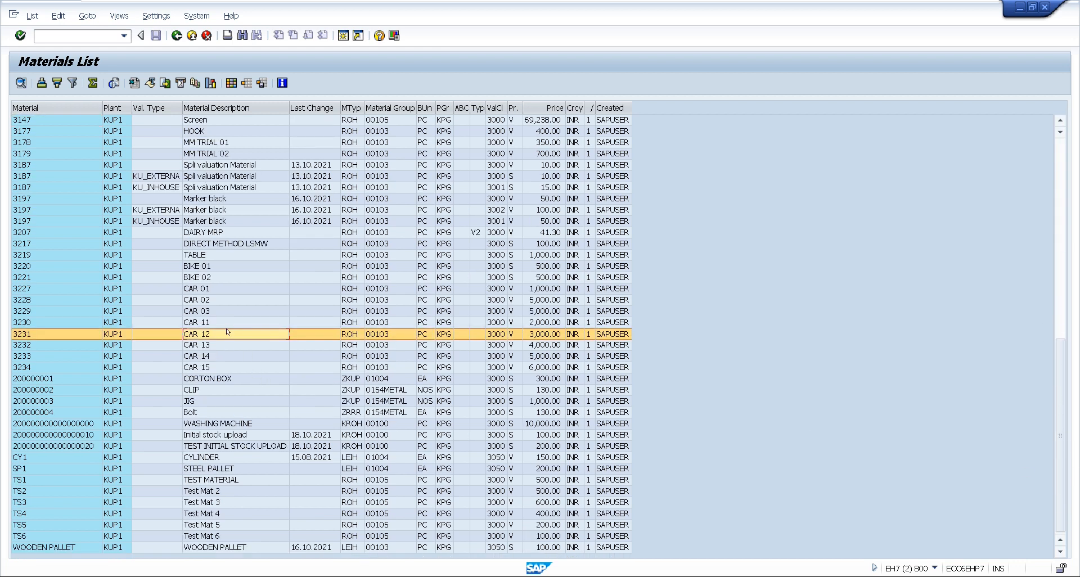
pyautogui.click(227, 343)
pyautogui.click(224, 355)
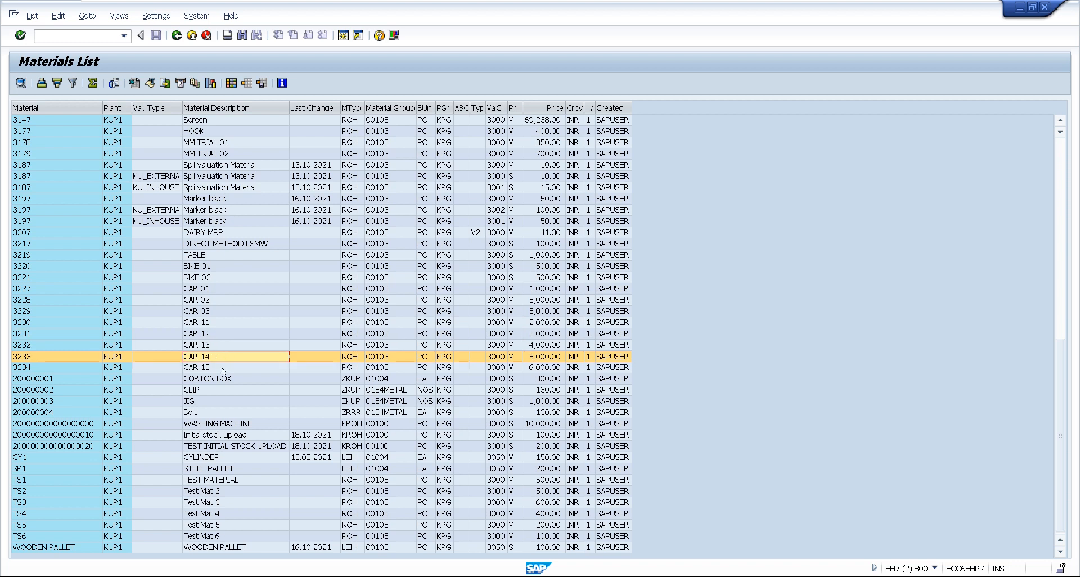
pyautogui.click(223, 369)
pyautogui.click(32, 322)
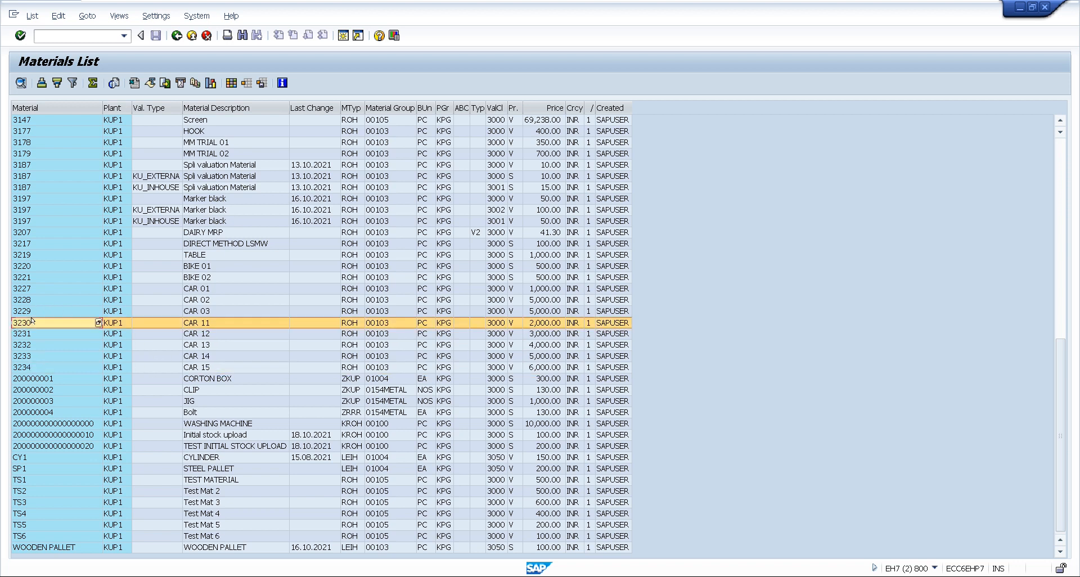